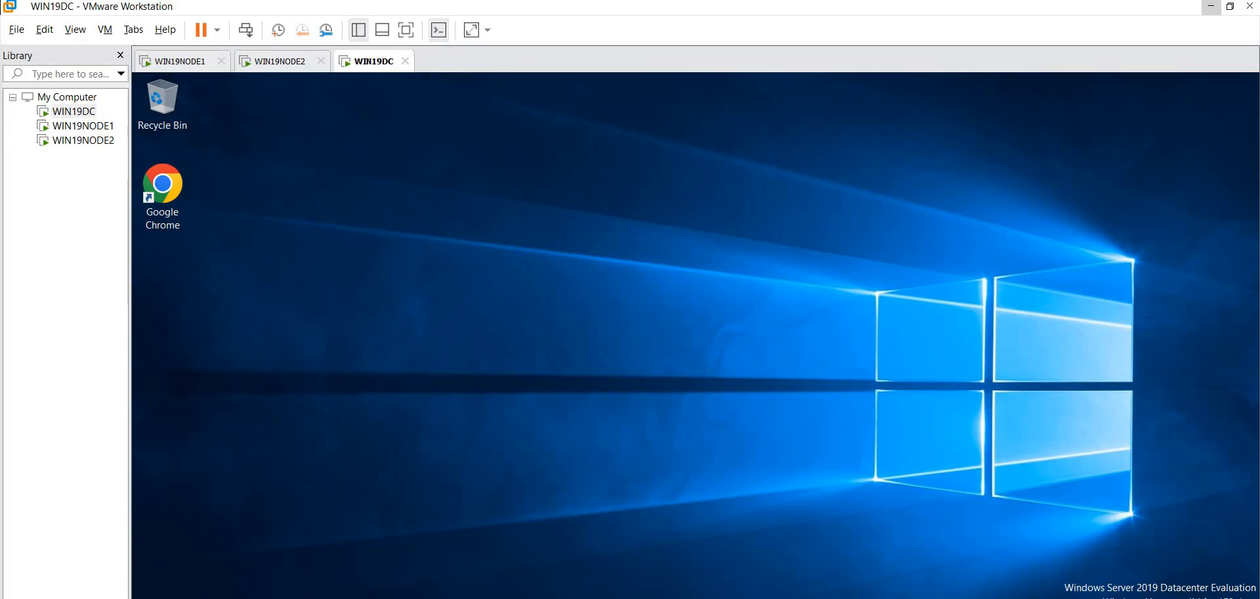
key(super+s)
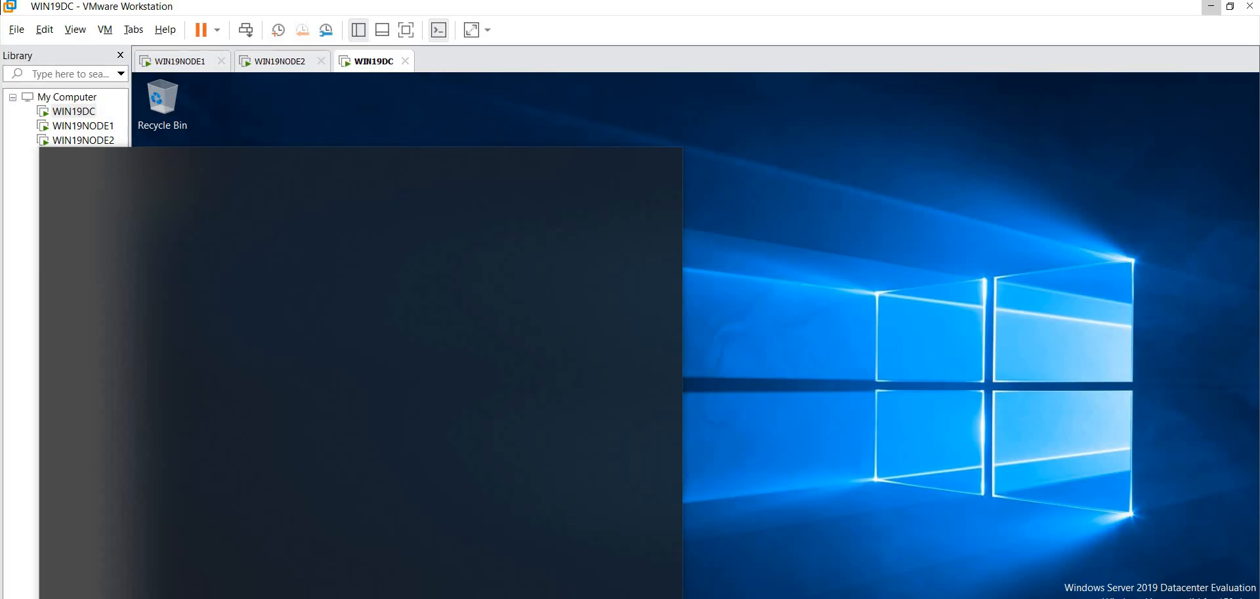
text(vm)
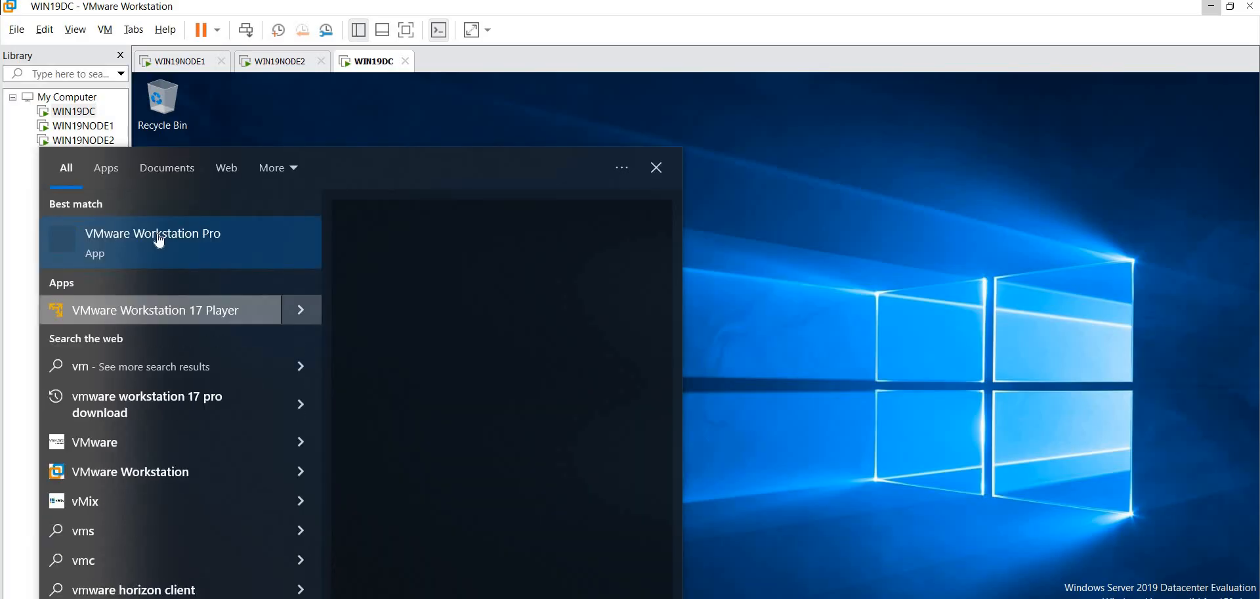
click(781, 298)
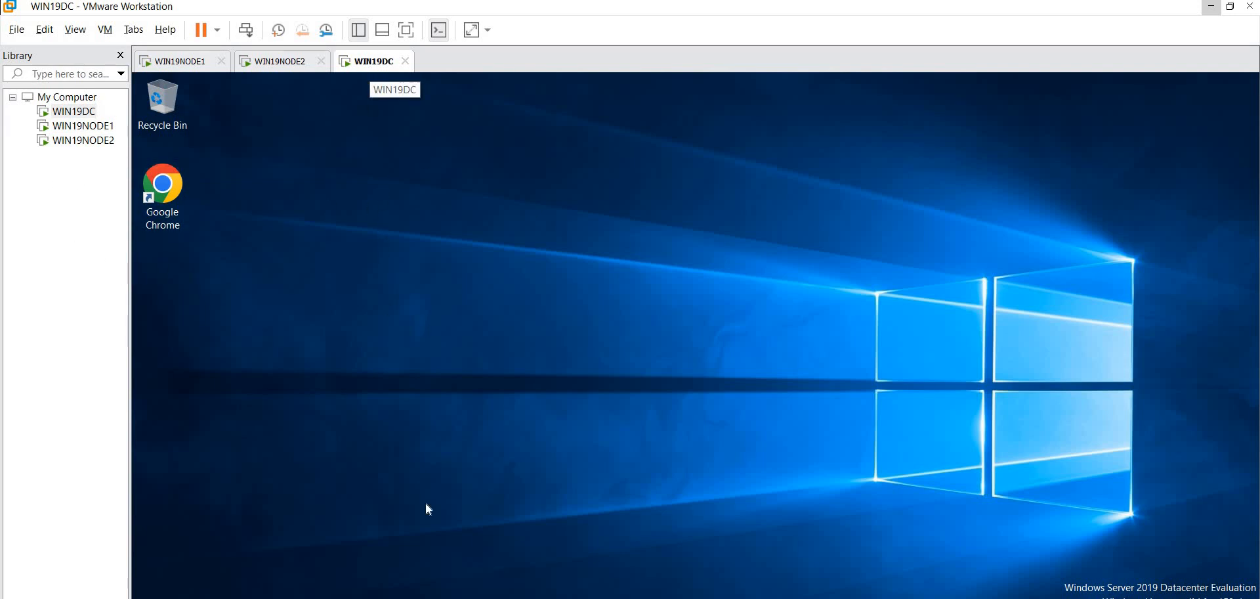
Switch to SQL Server Management Studio on WIN19DC and look in on the WIN19NODE2 and WIN19NODE1 machines.
mouse_move(395, 598)
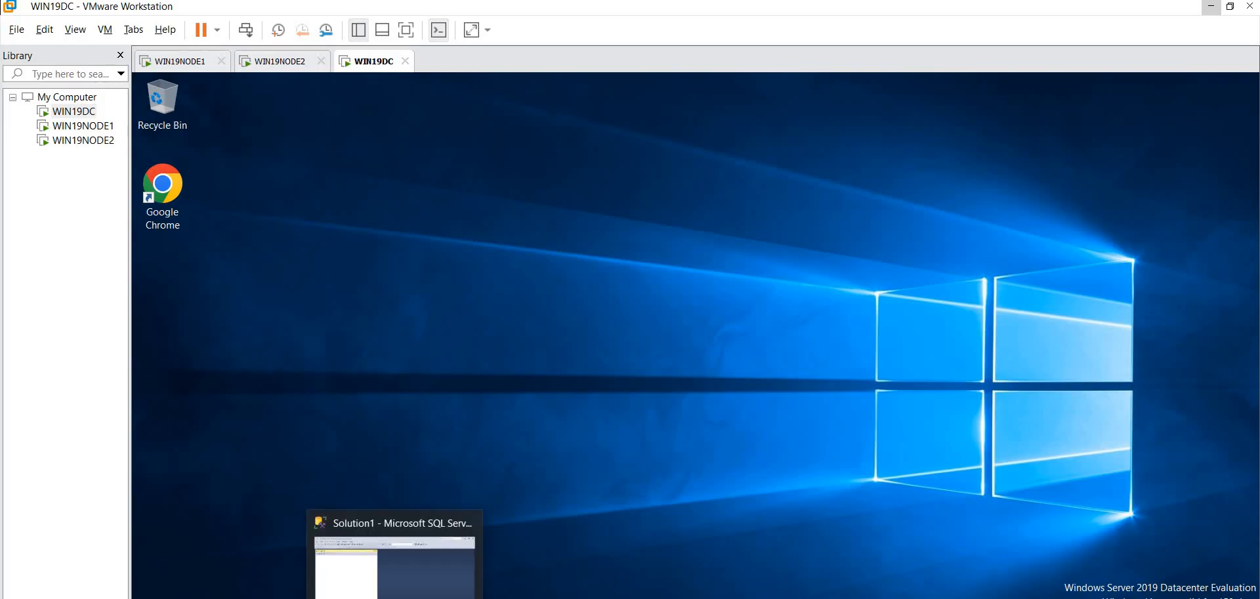
click(395, 558)
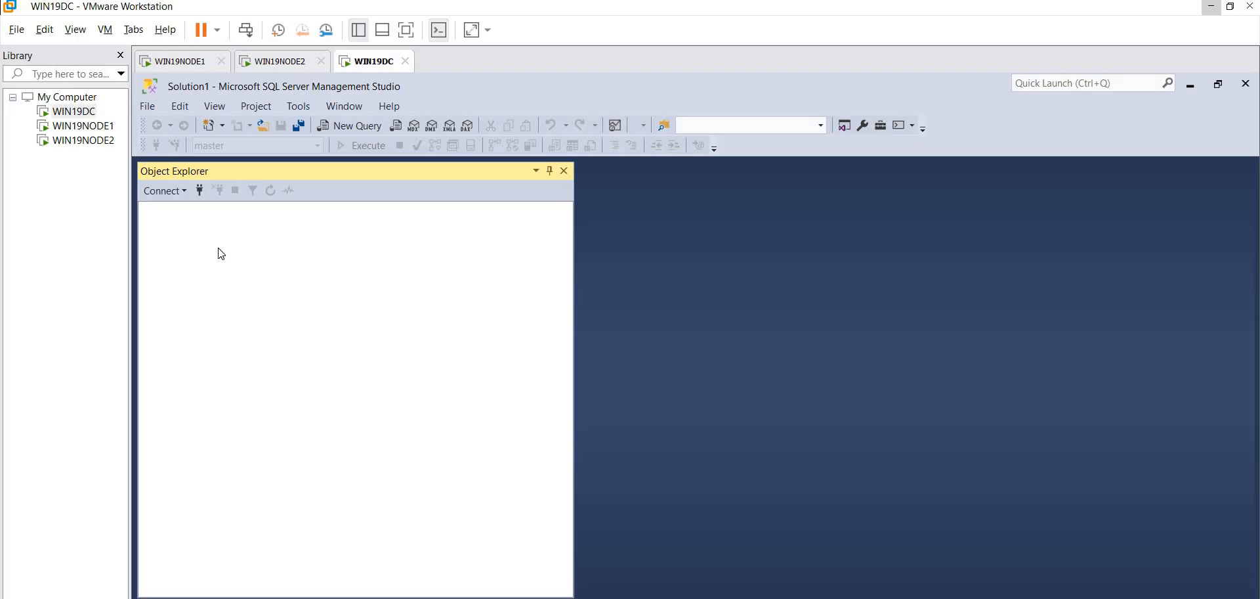
click(274, 61)
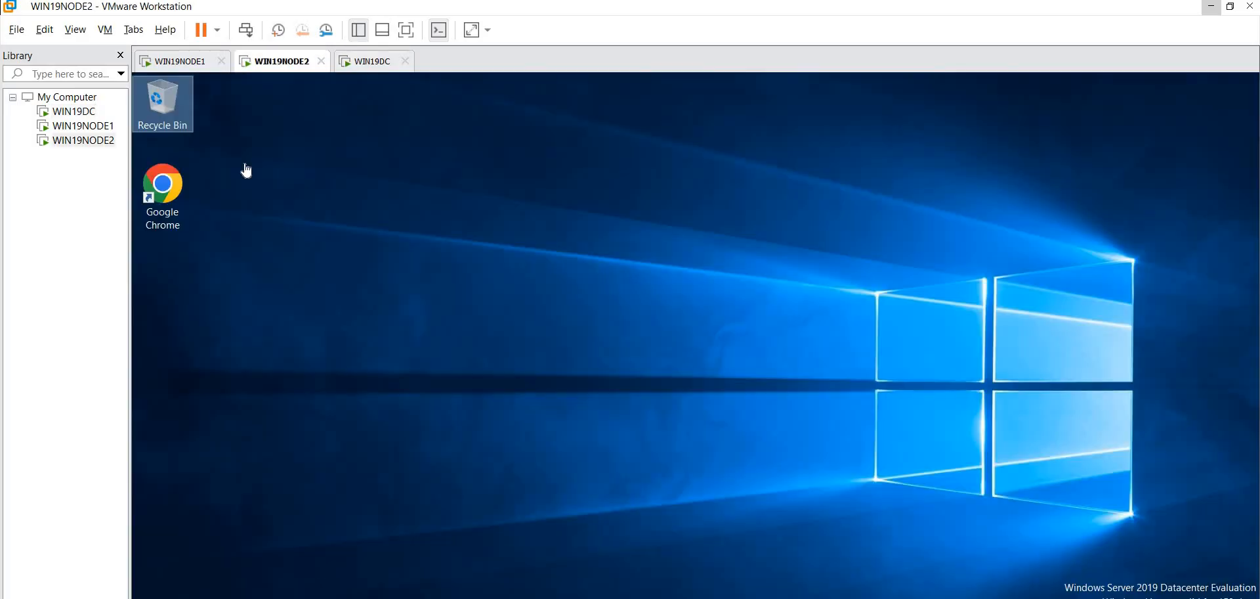
click(157, 65)
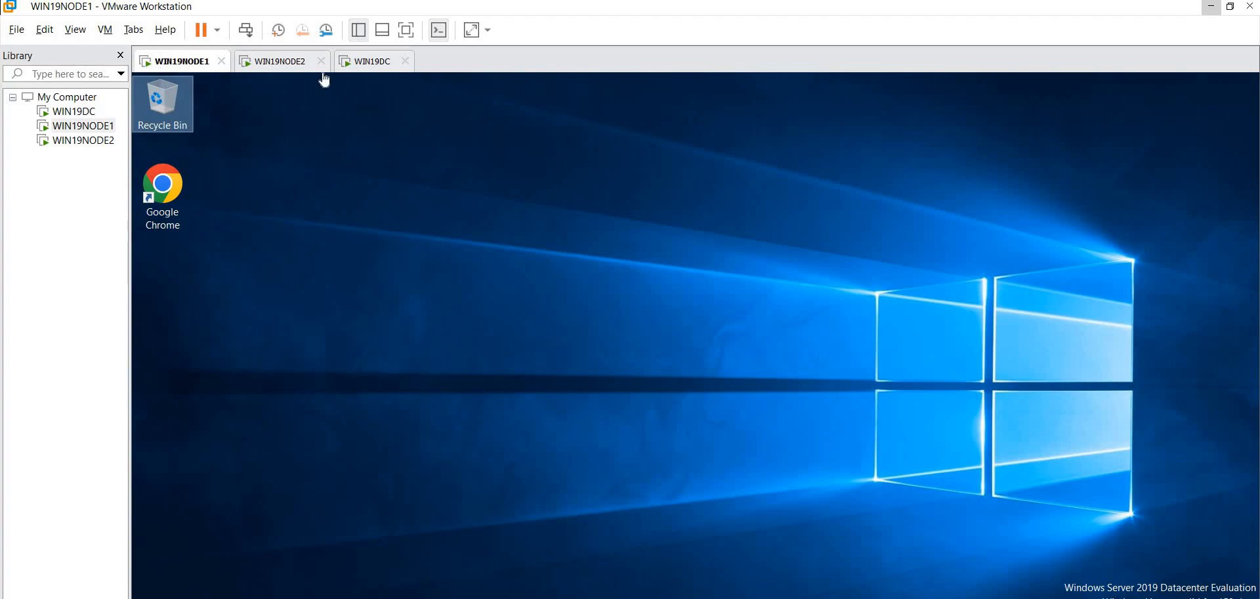
click(365, 71)
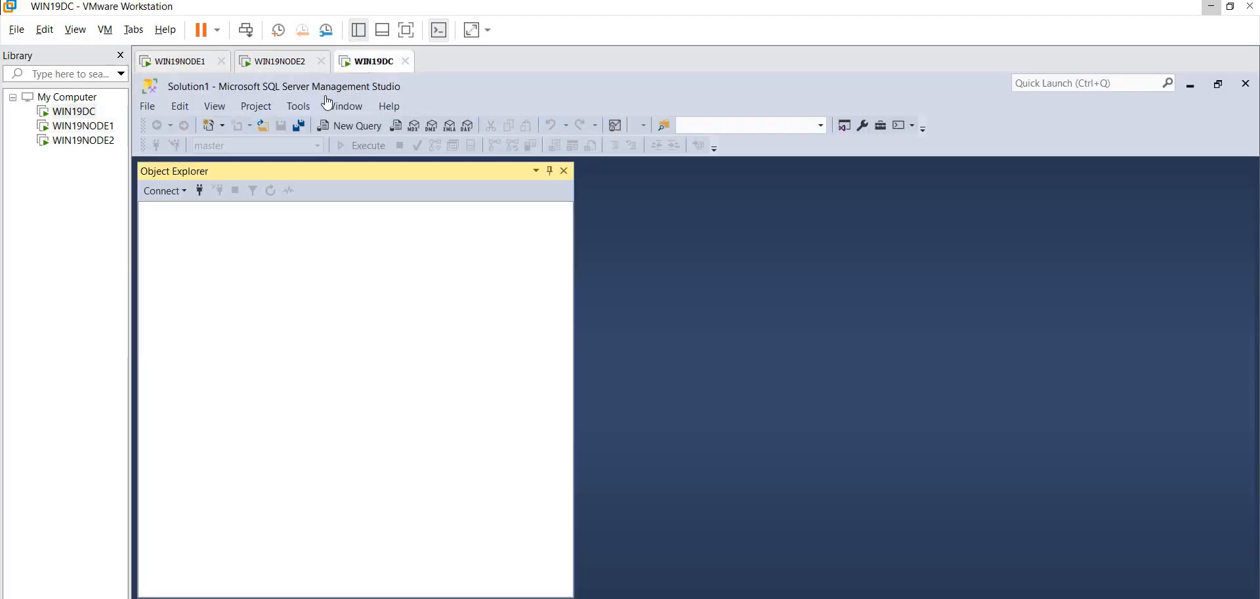
Connect Object Explorer to the WIN19NODE1\SQL2019INST1 database engine using Windows Authentication.
click(198, 191)
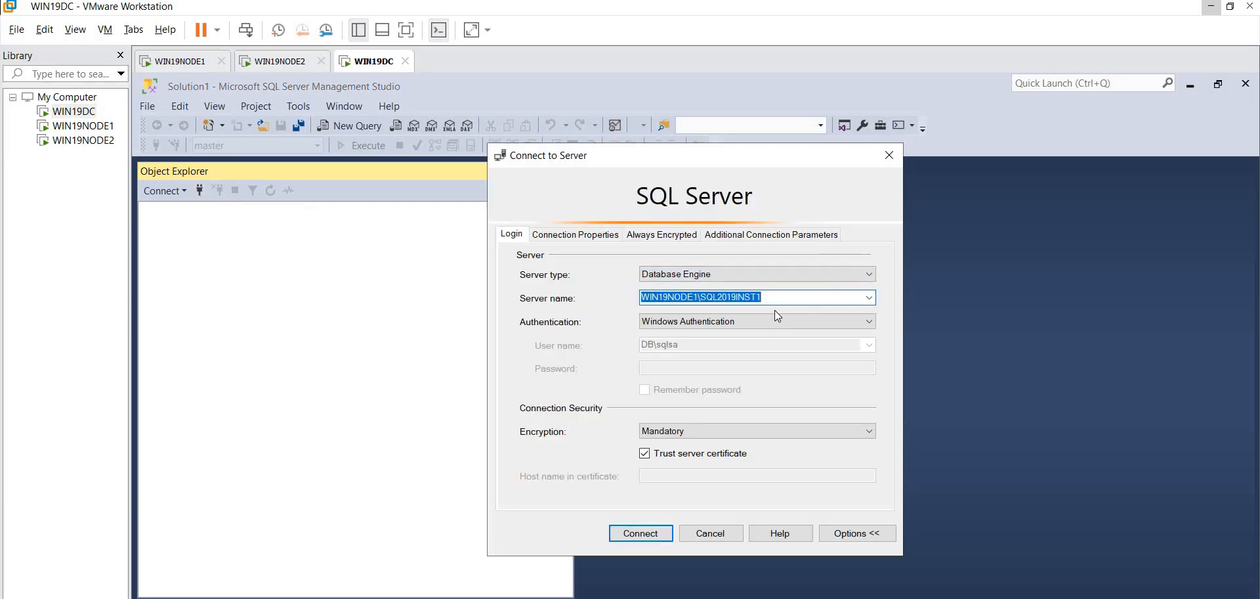
click(650, 294)
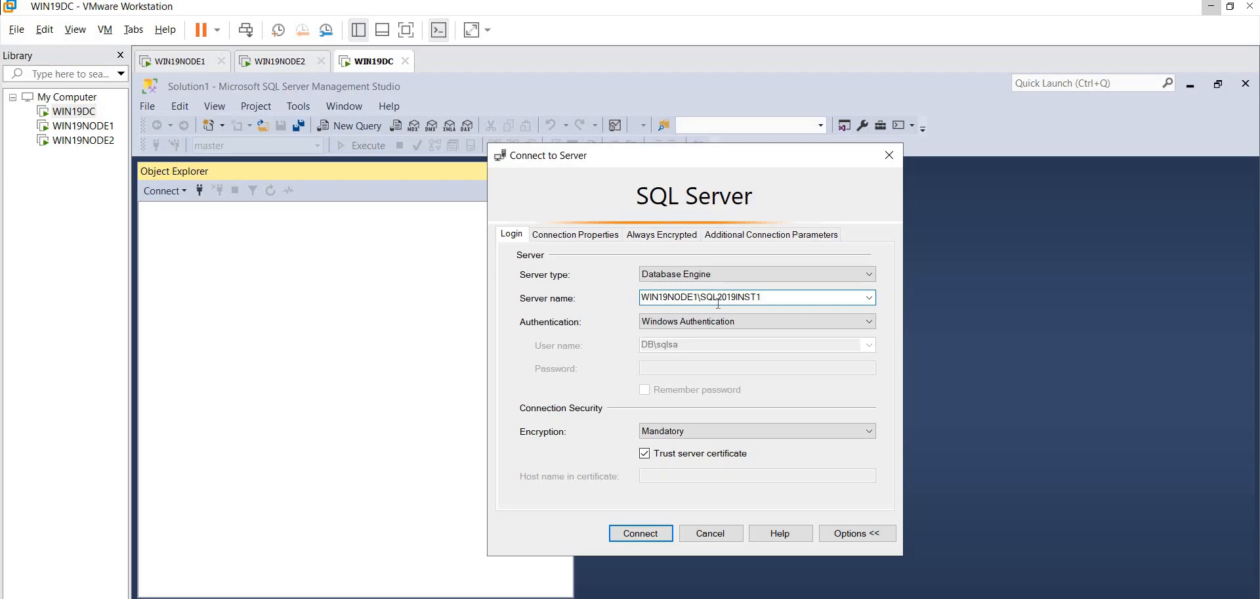
drag(700, 297, 776, 296)
click(765, 297)
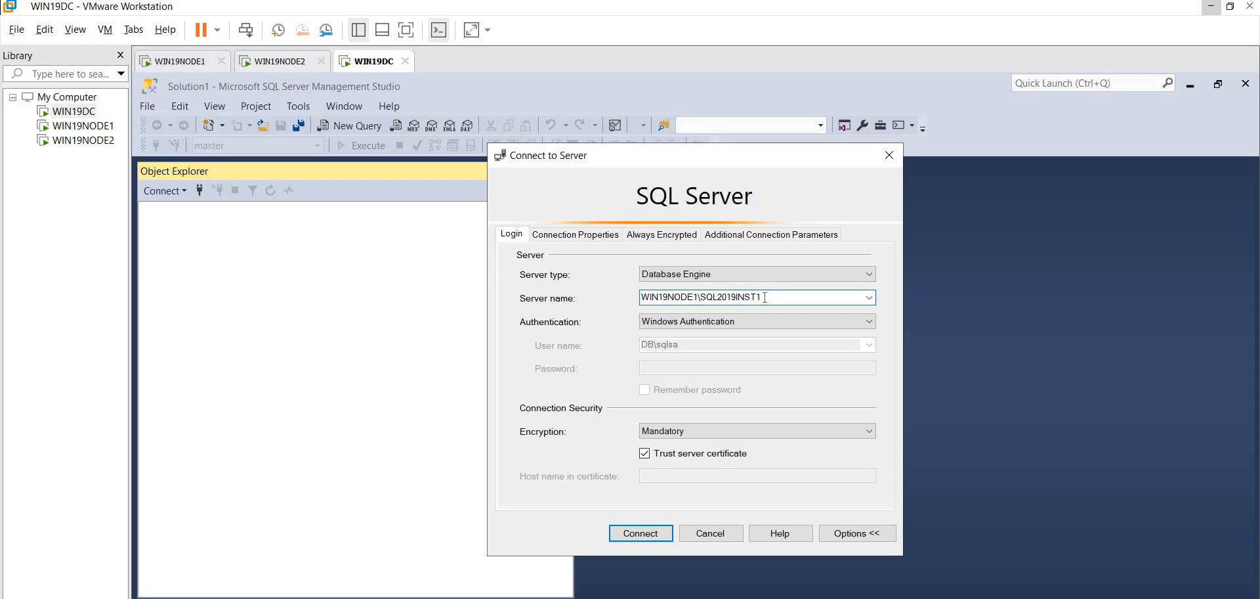
double_click(675, 298)
click(675, 299)
click(630, 539)
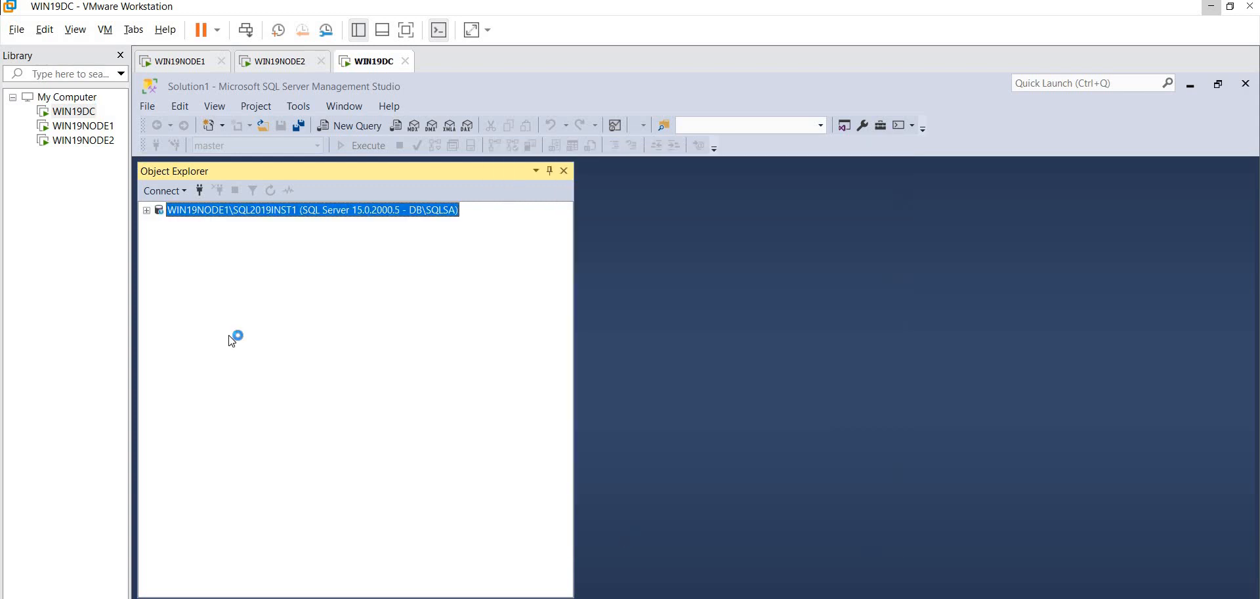
Connect Object Explorer to the second instance, WIN19NODE2\SQL2019INST1, using Windows Authentication.
click(204, 194)
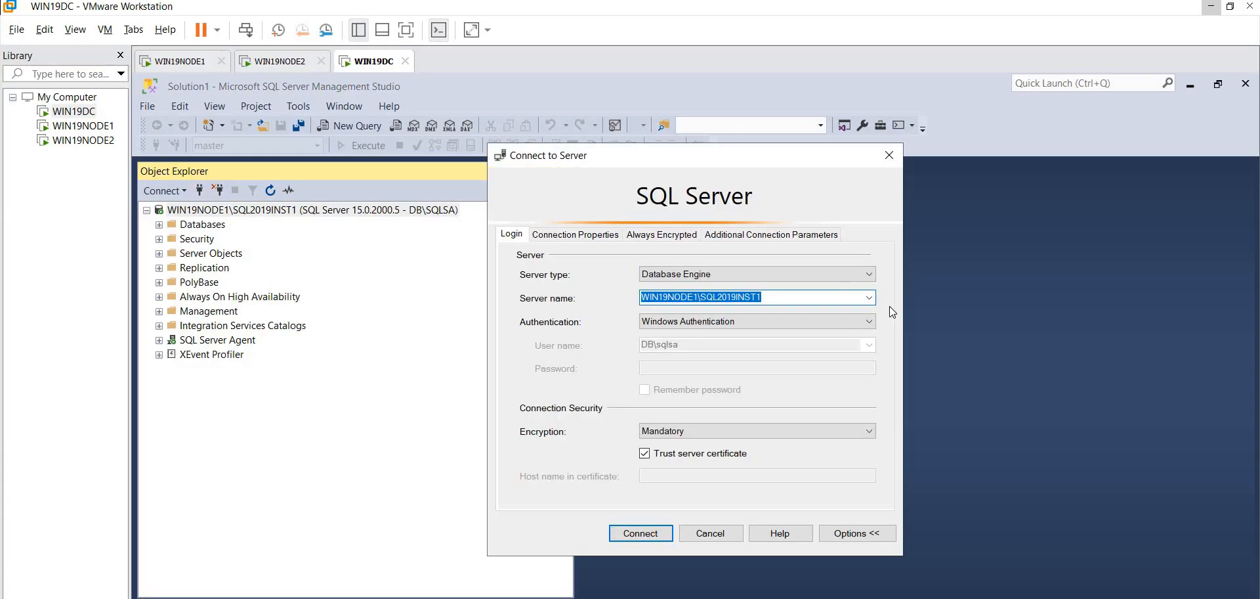
click(873, 302)
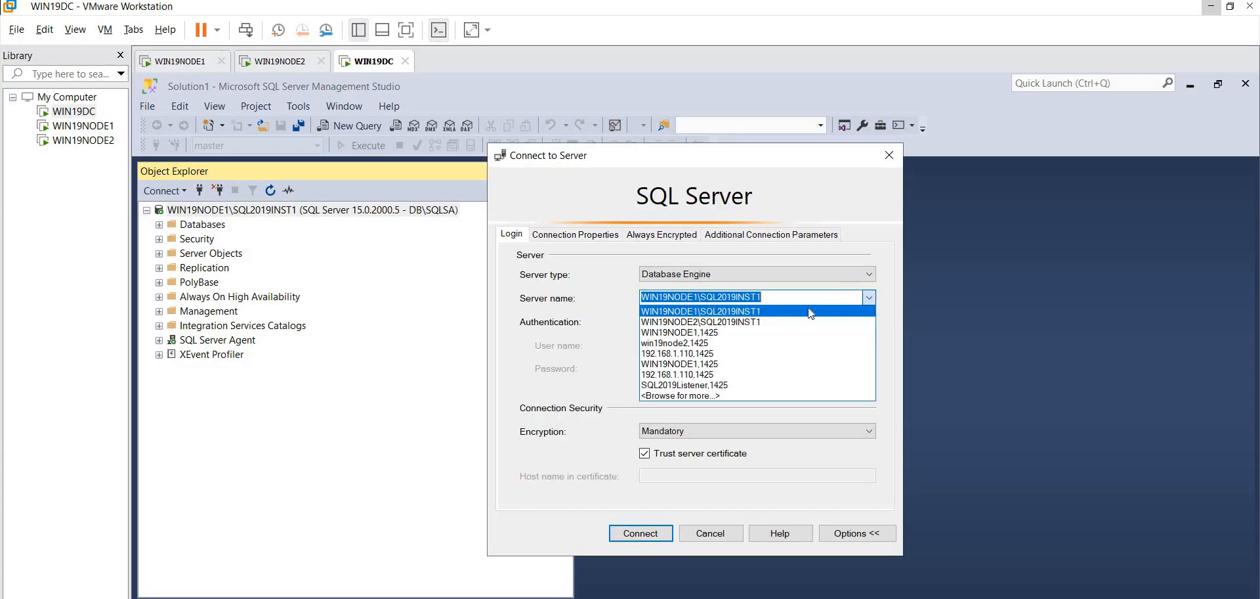
click(739, 321)
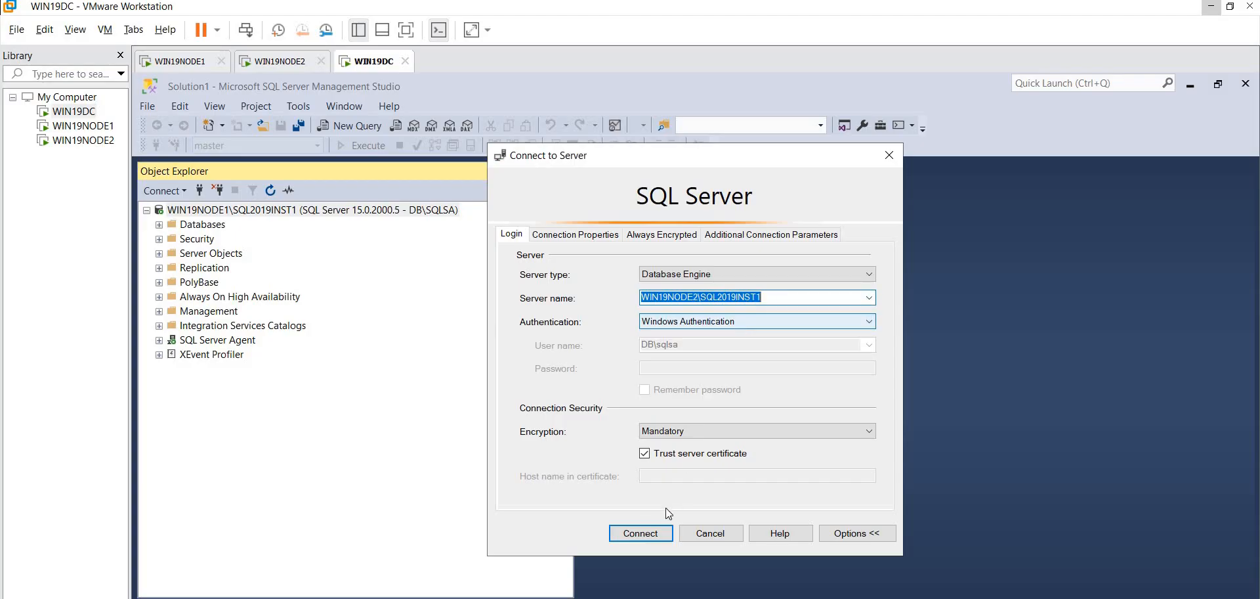
double_click(668, 299)
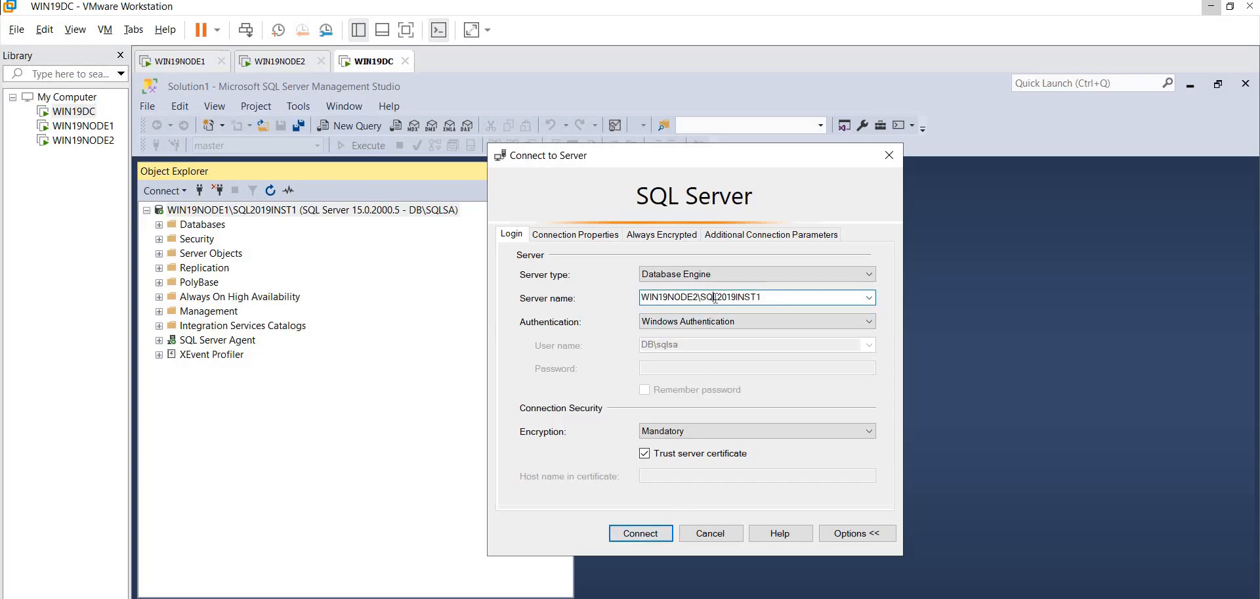
click(641, 533)
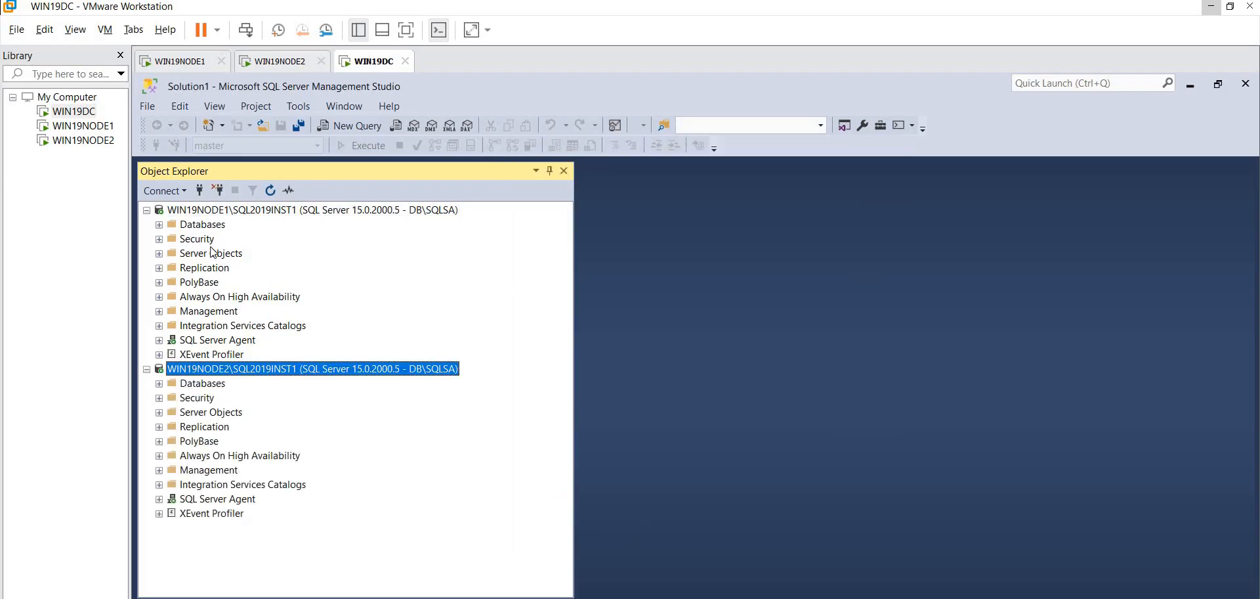
Start a new database on the WIN19NODE1 instance and name it LogShippingDatabase.
double_click(199, 225)
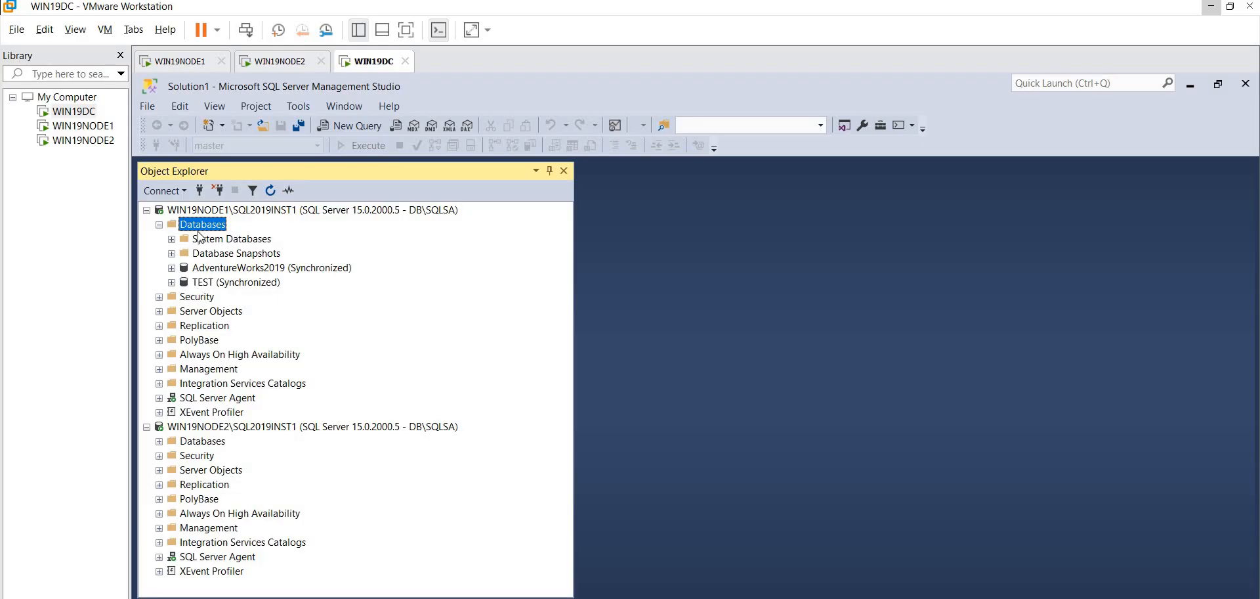
right_click(207, 230)
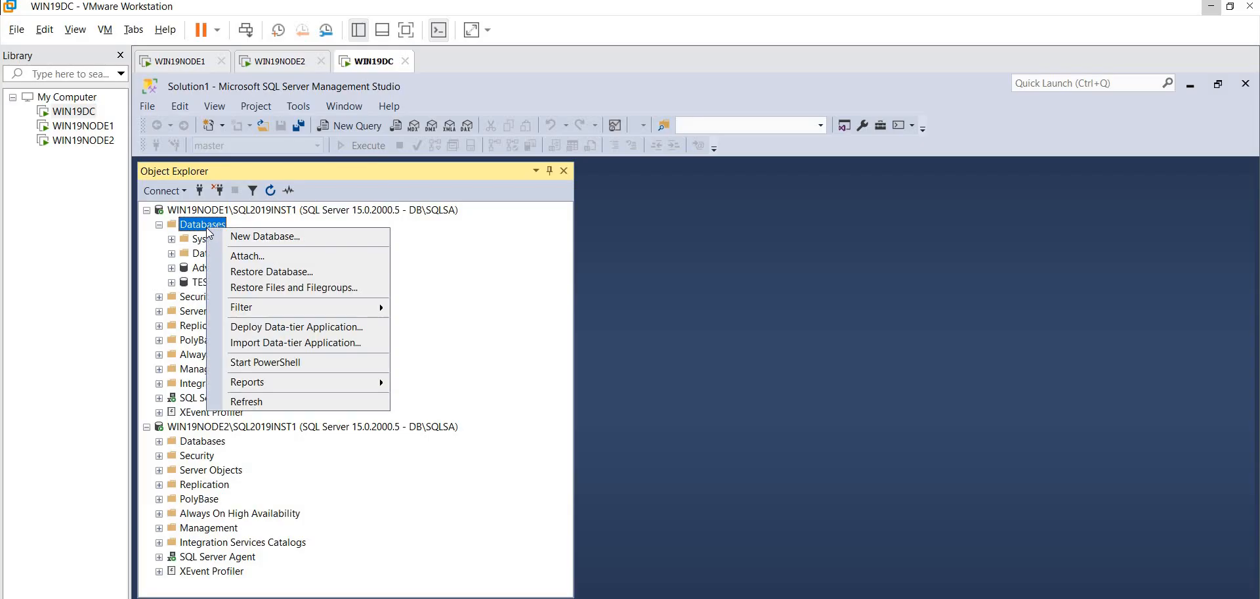
click(256, 236)
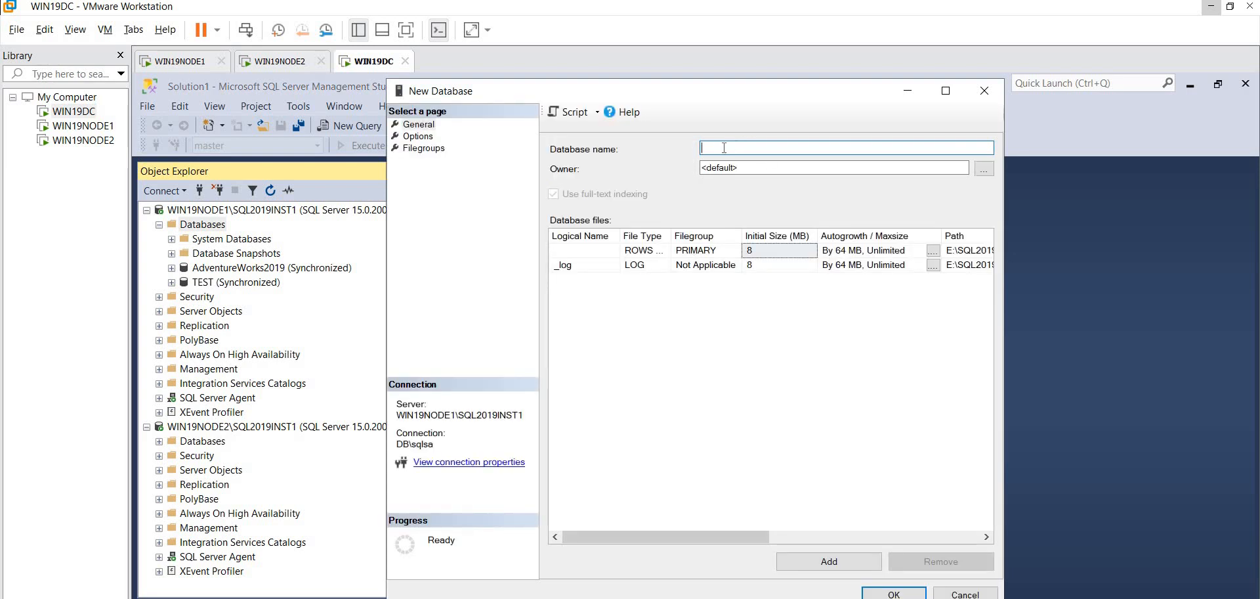
text(LogShipping)
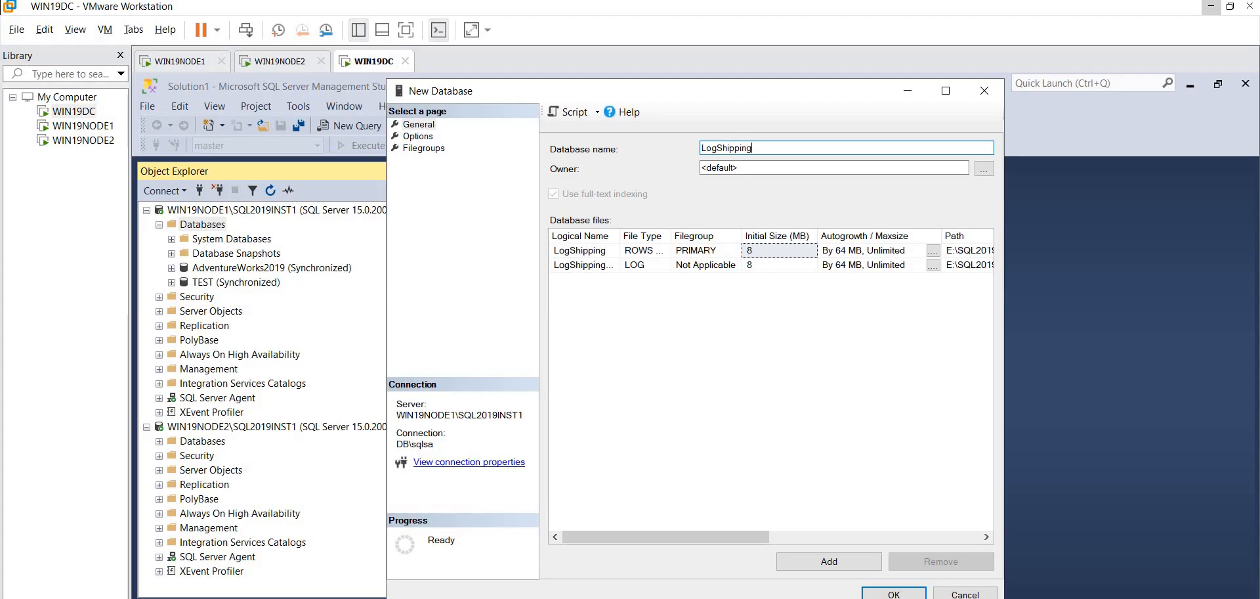
text(Database)
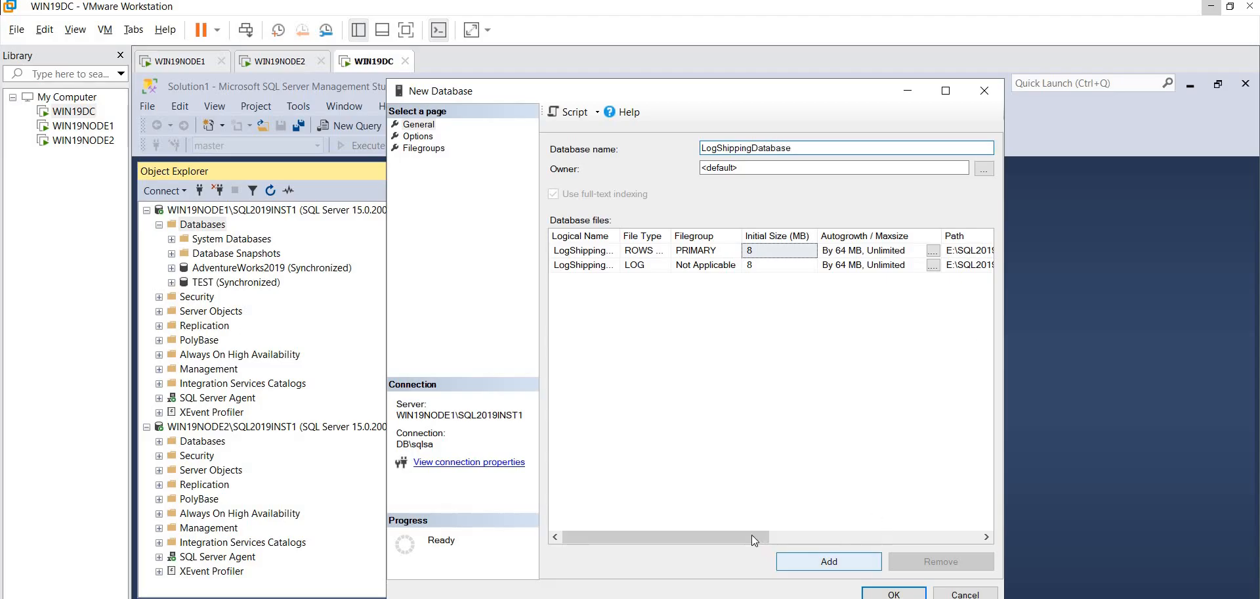
Keep the Full recovery model, review the filegroup and general settings, and create the database.
click(417, 137)
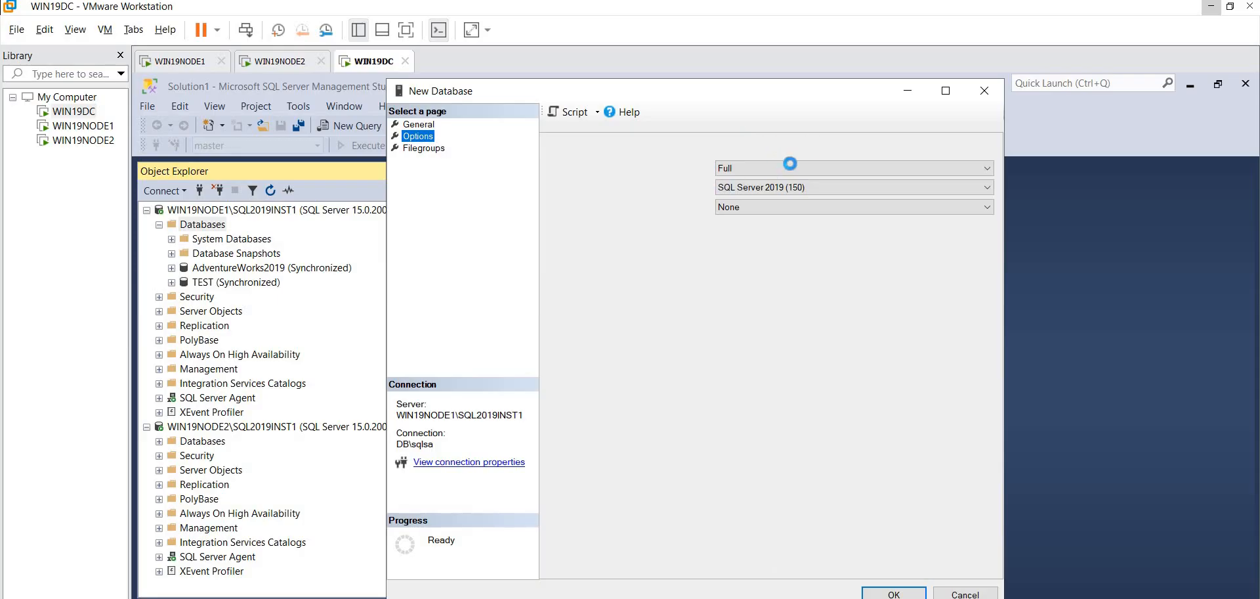
click(751, 170)
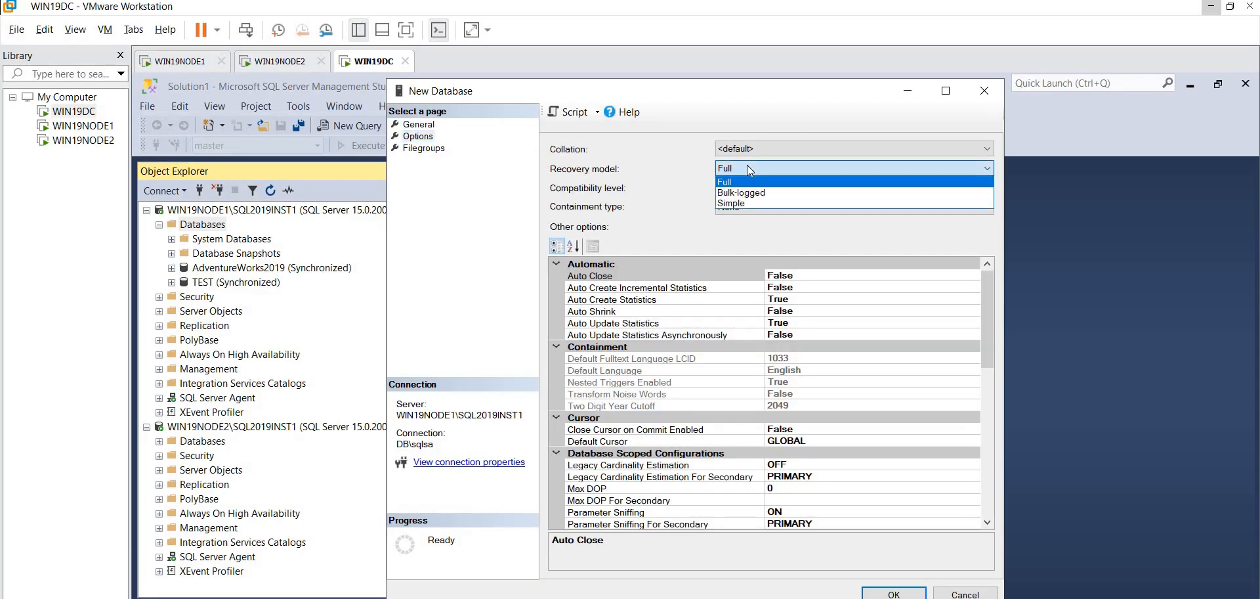
click(748, 165)
click(747, 166)
click(426, 155)
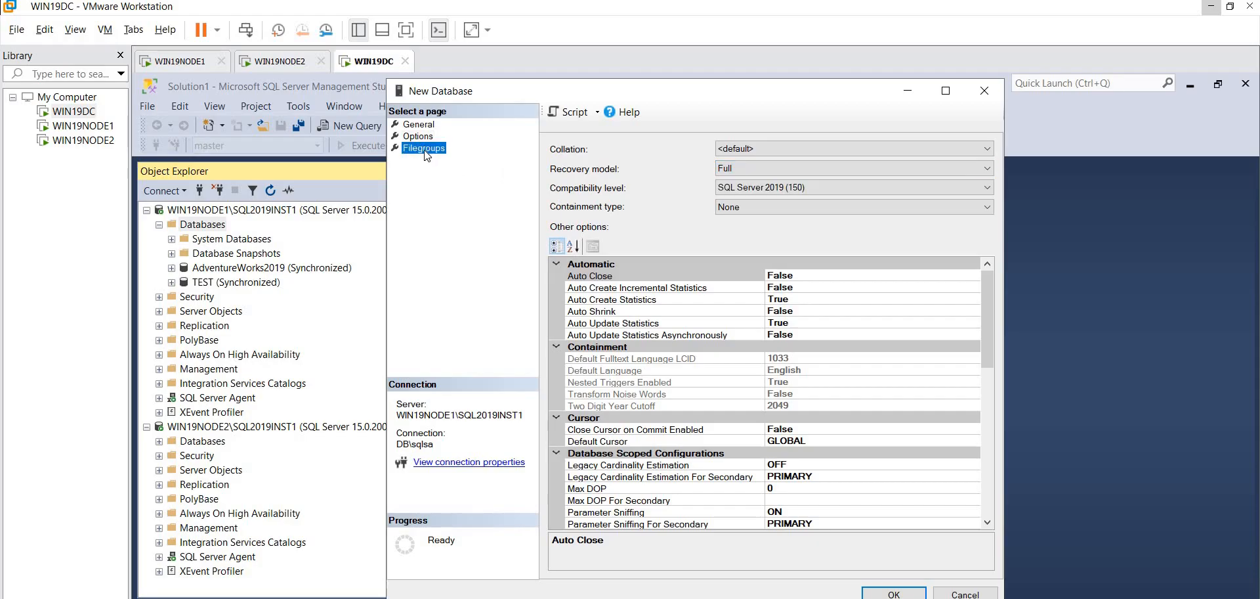
click(424, 148)
click(415, 124)
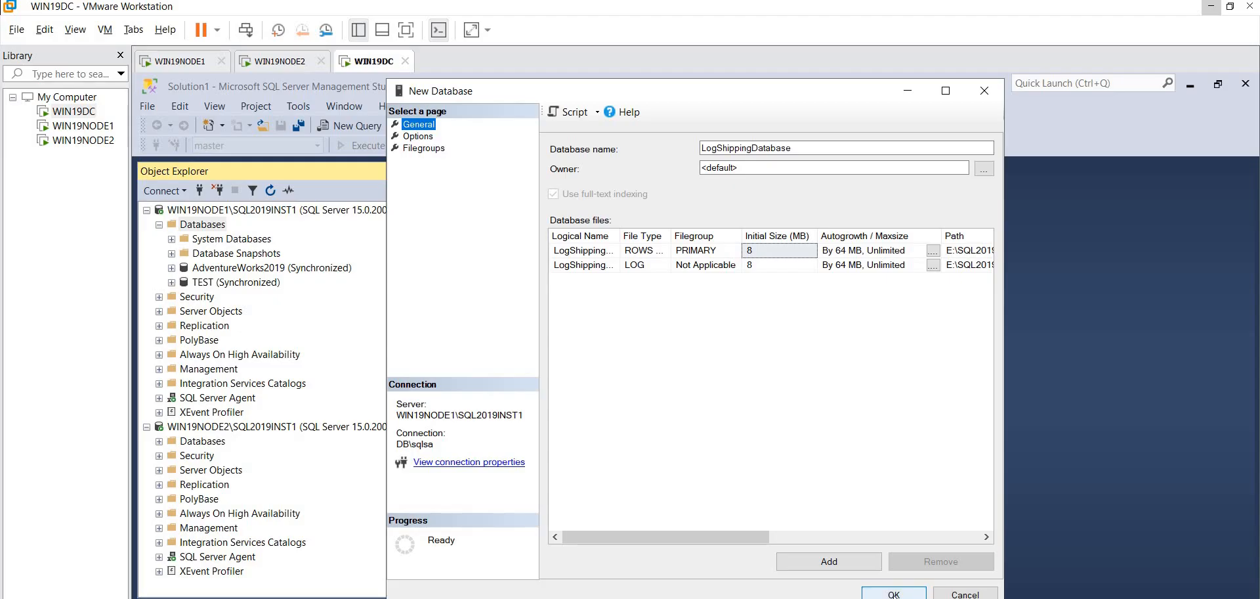
click(894, 593)
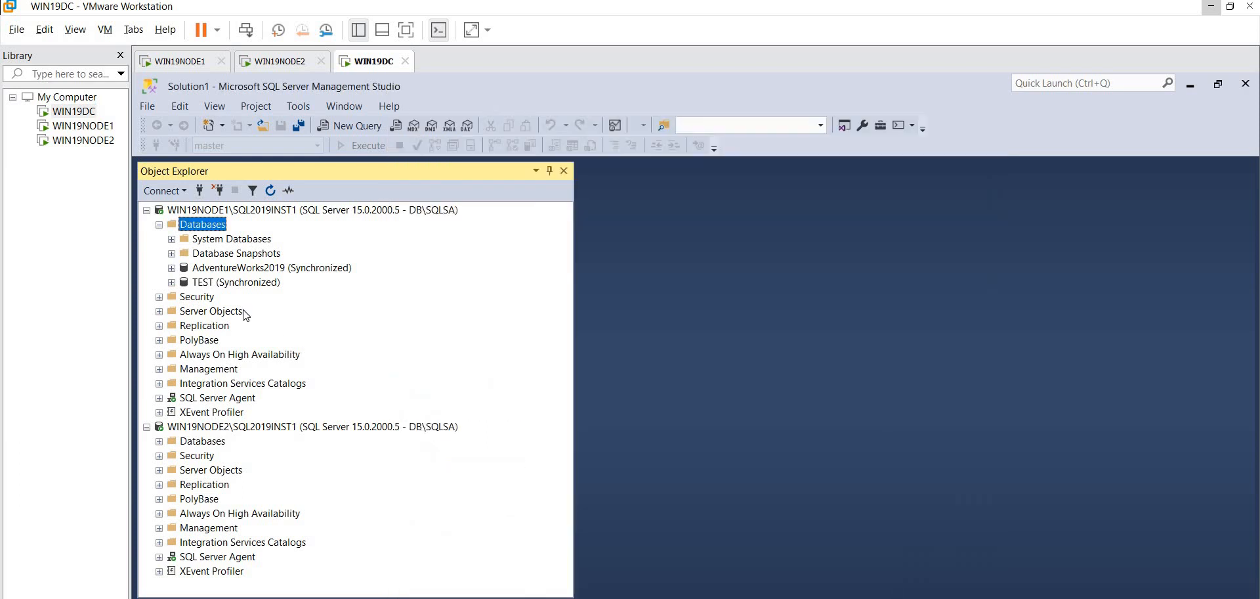
Open the properties of LogShippingDatabase and check its filegroups and recovery model options.
right_click(238, 299)
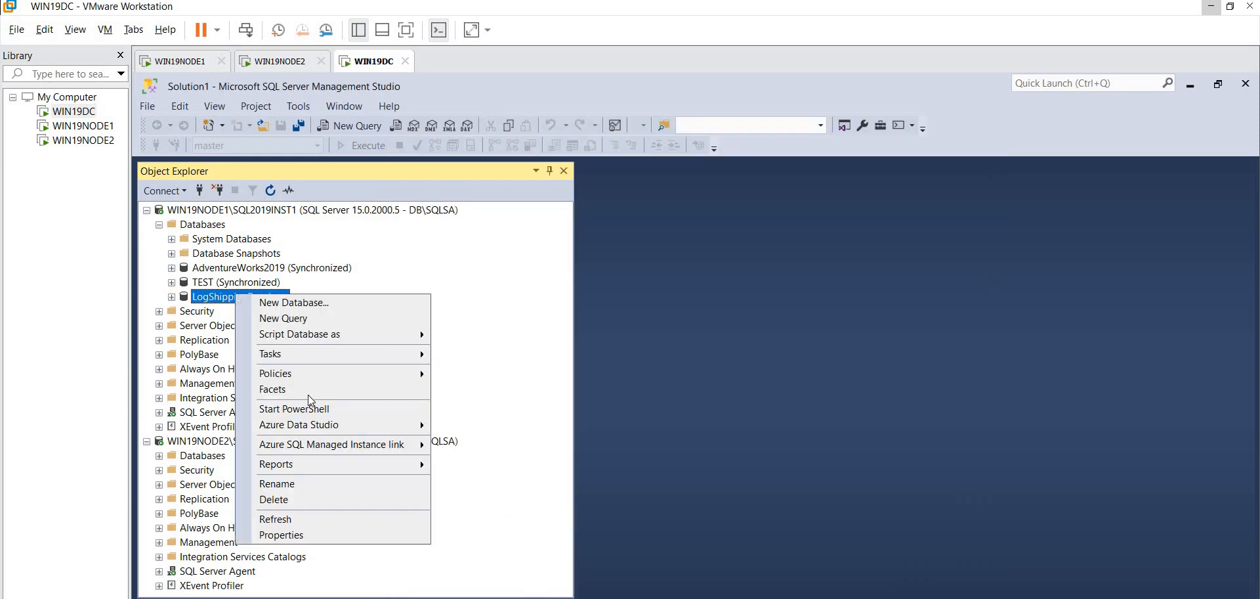
click(328, 534)
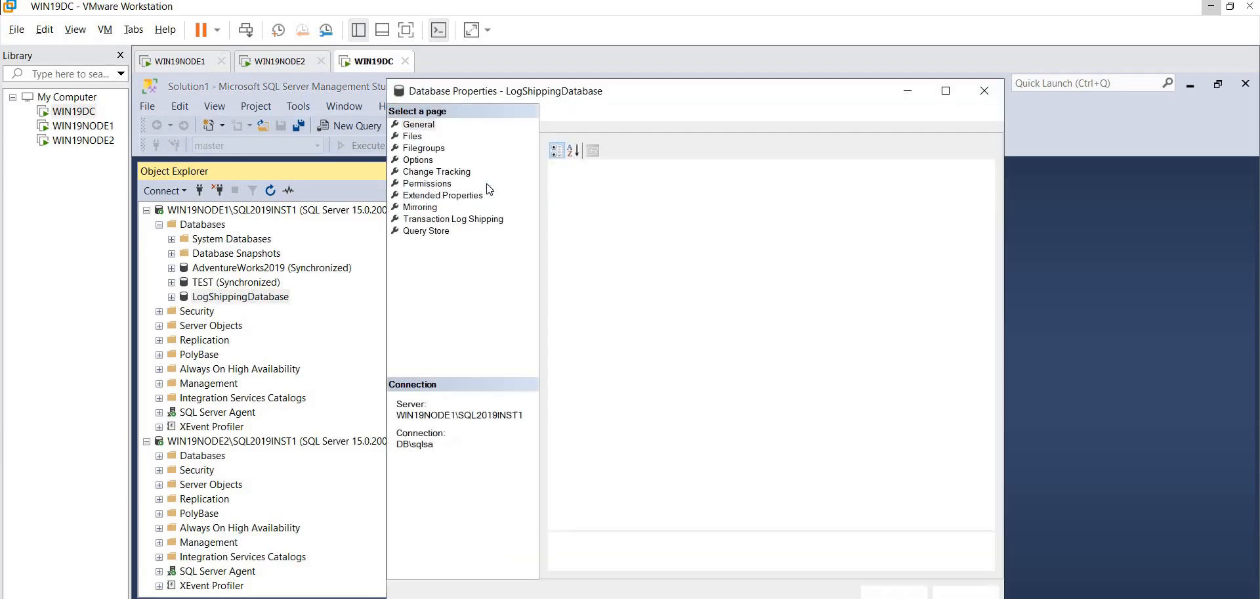
click(407, 151)
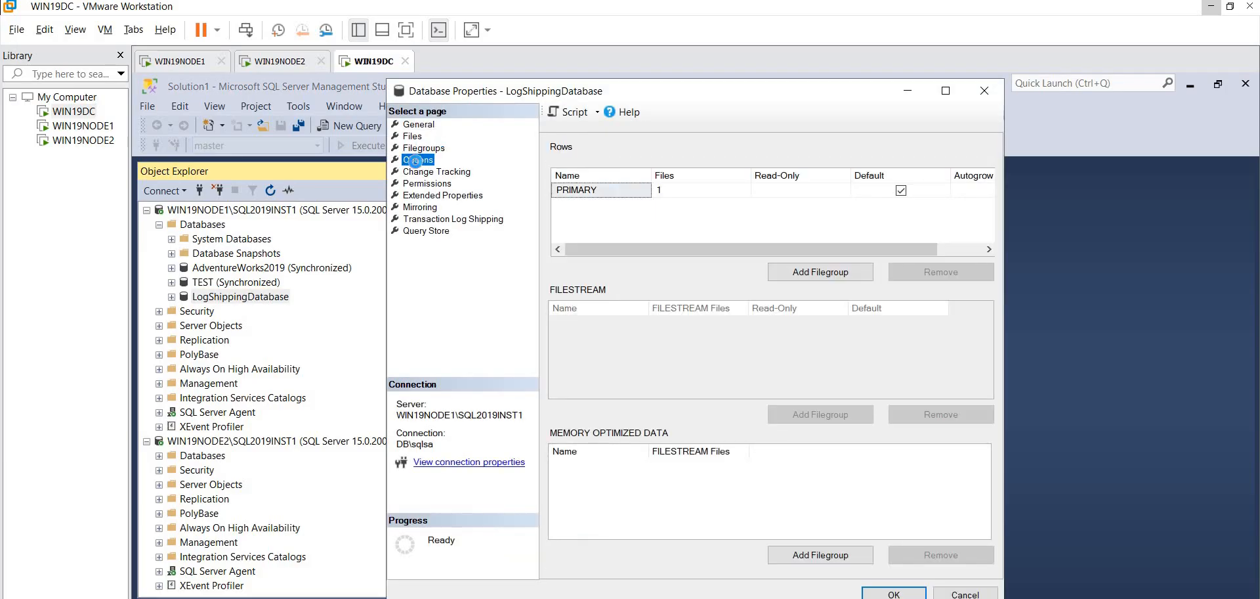
click(415, 160)
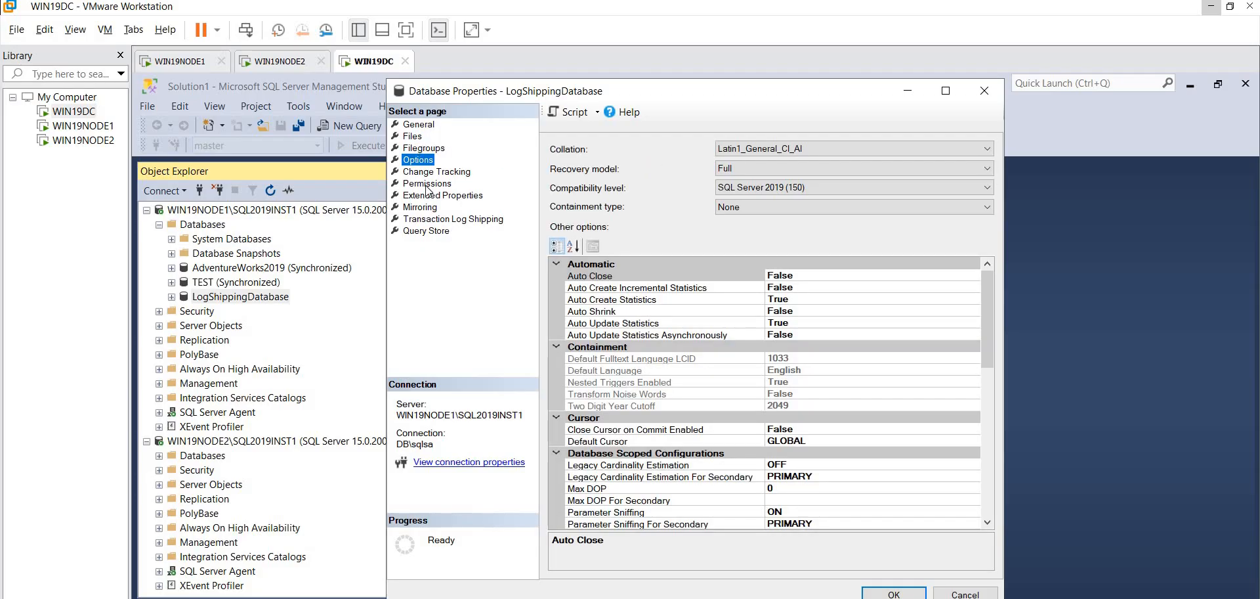
Enable LogShippingDatabase as a primary database in a log shipping configuration and open its transaction log backup settings.
click(439, 218)
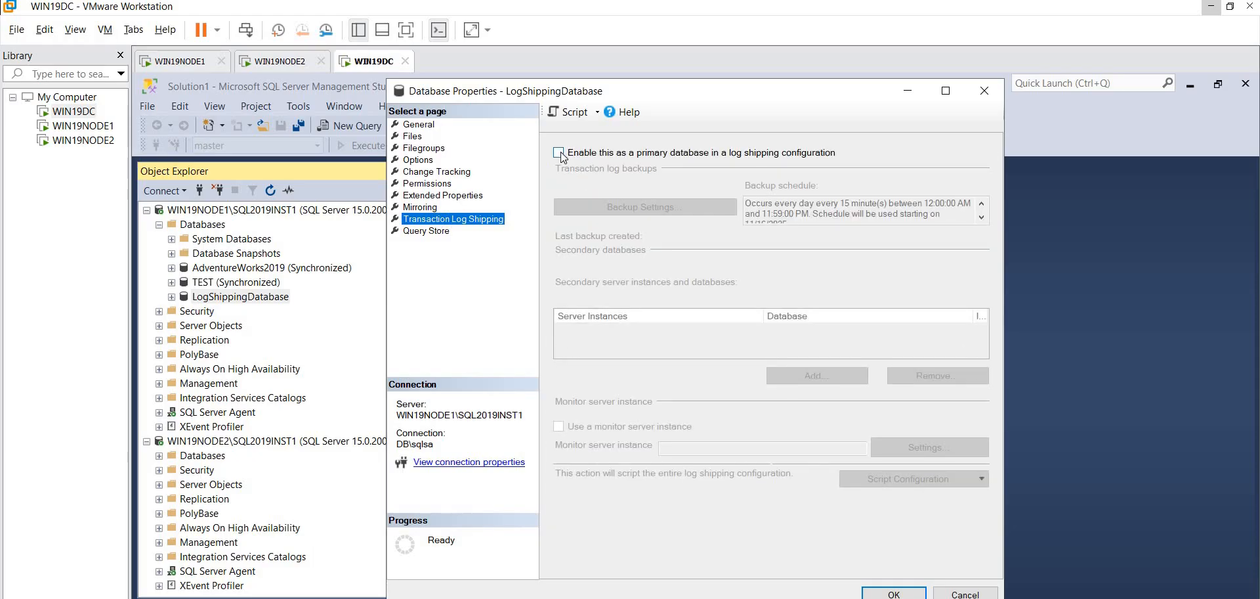
click(561, 153)
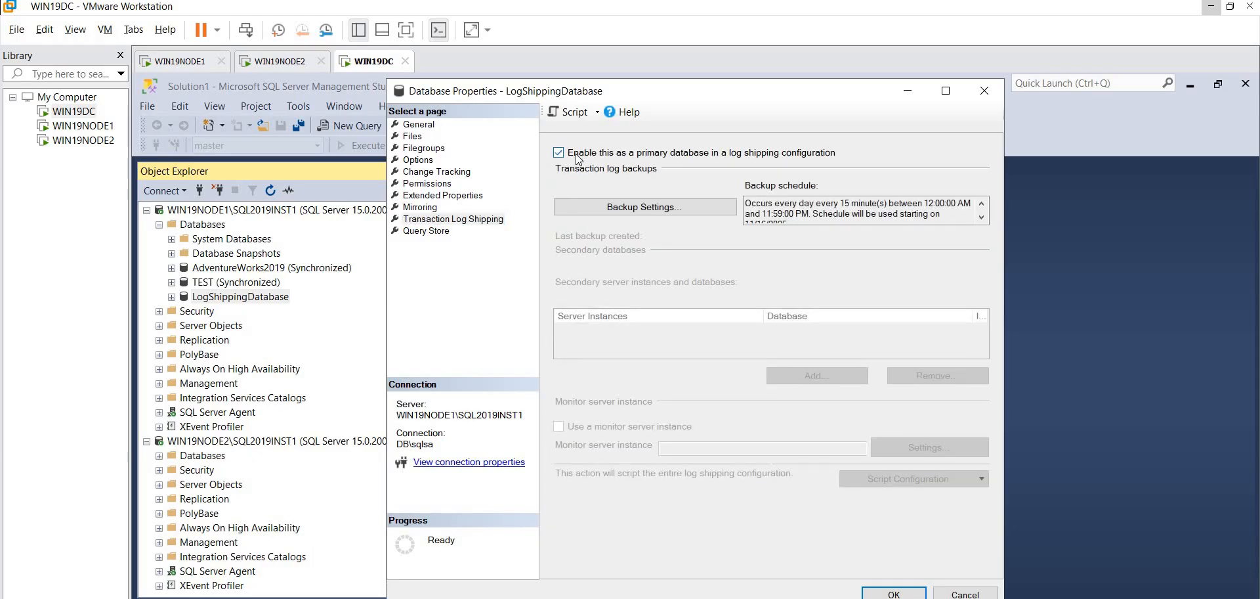
click(643, 210)
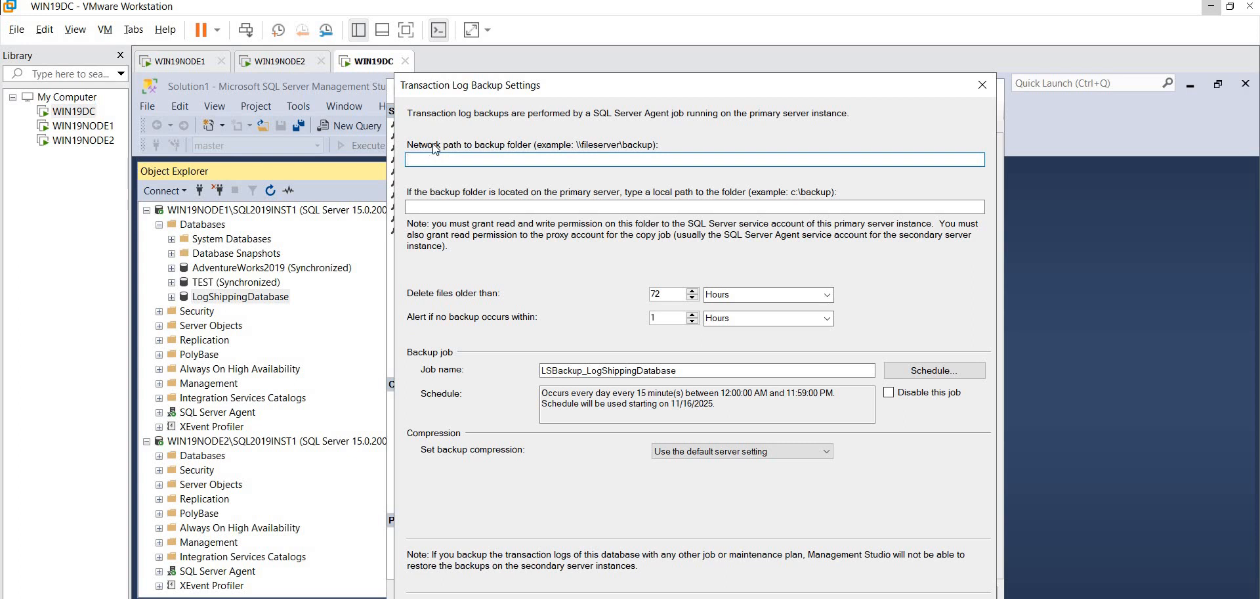
click(432, 206)
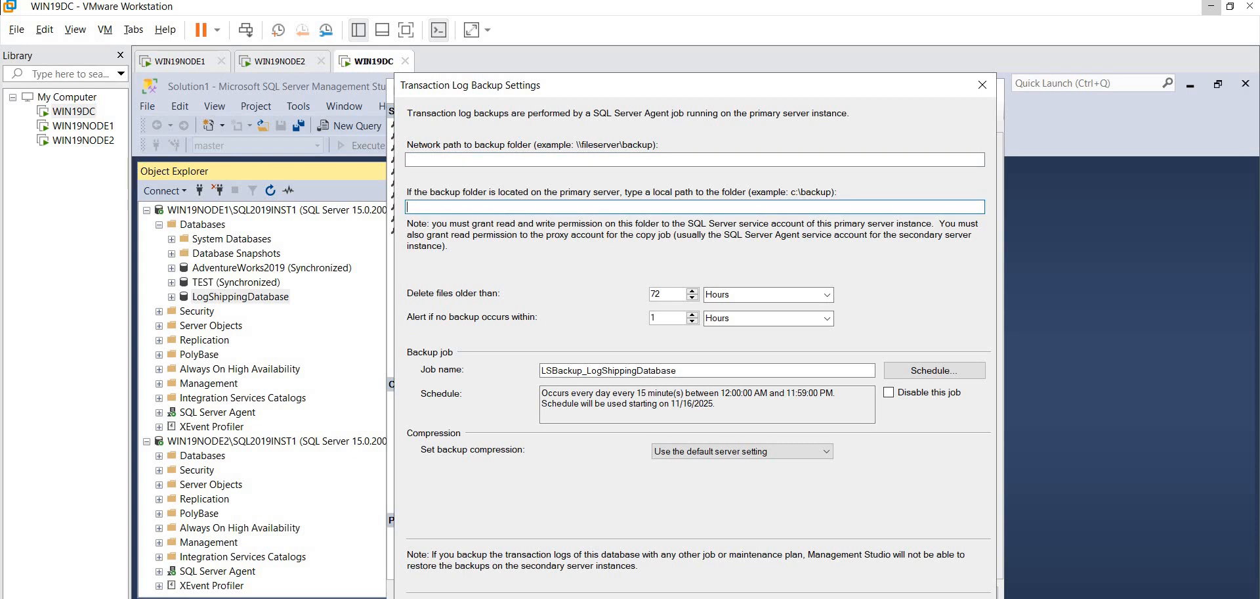
click(432, 161)
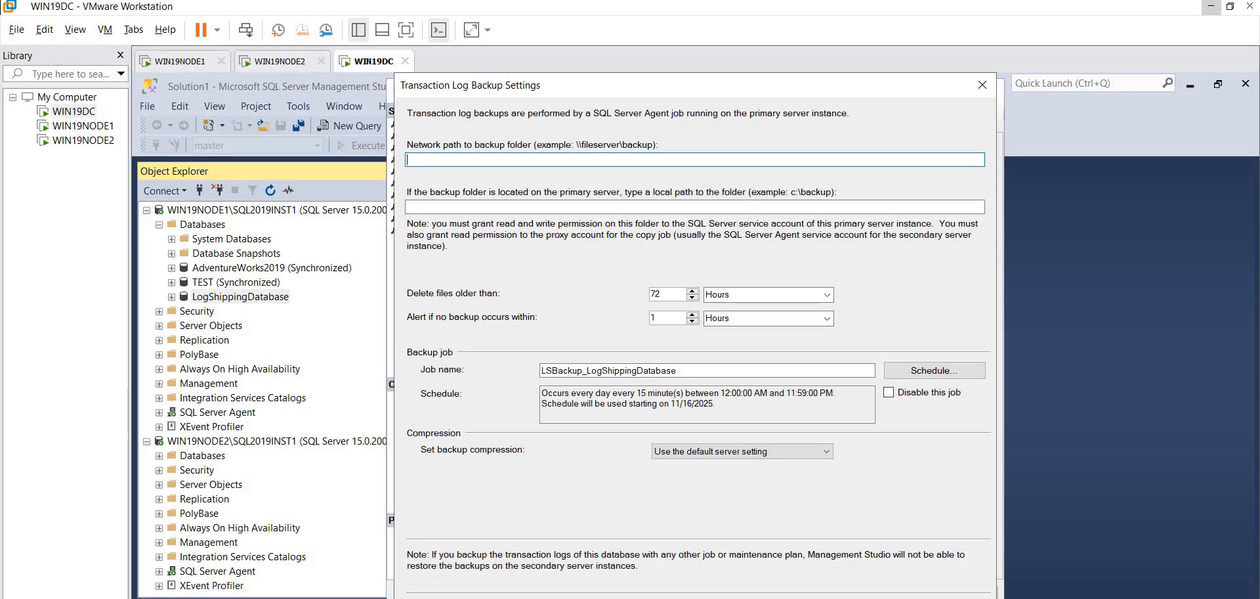
Switch to Notepad and write the heading "LOGShipping:" with "Full recovery mode" on the line below it.
key(alt+Tab)
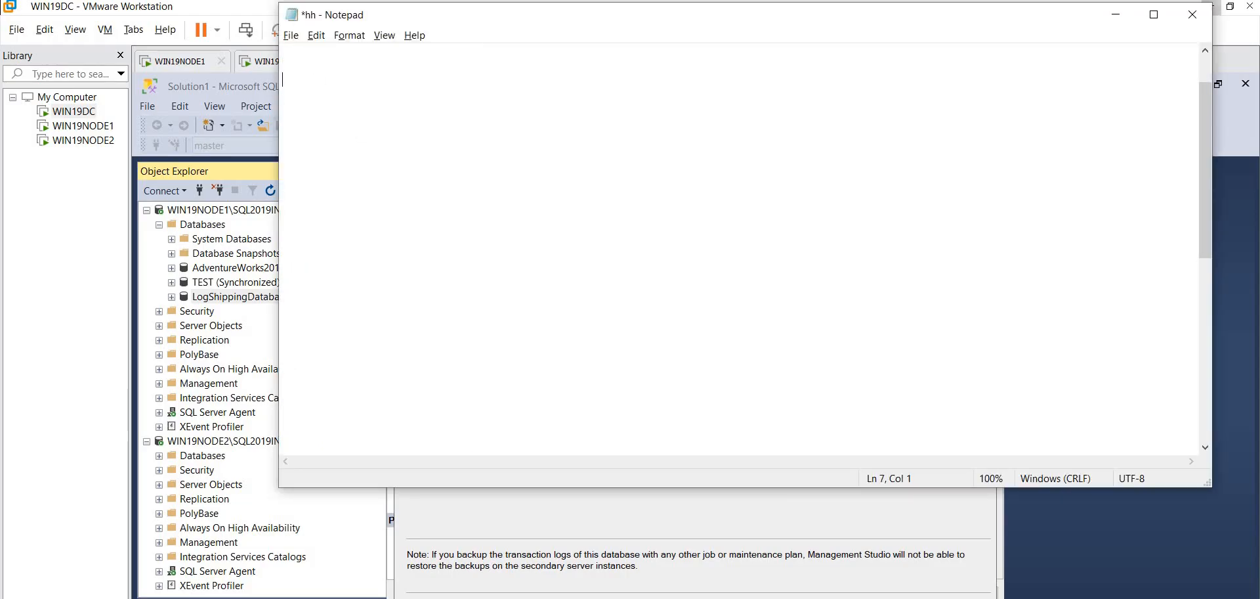
text(LOGShipping)
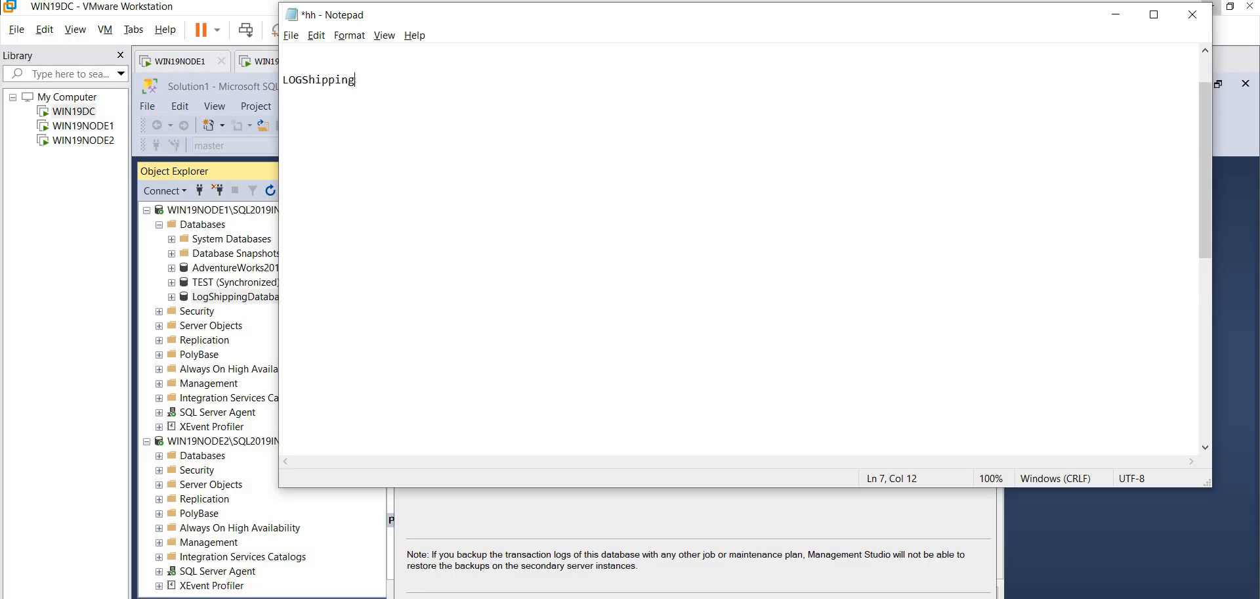
text(:)
key(Return)
text(Full recovery mode')
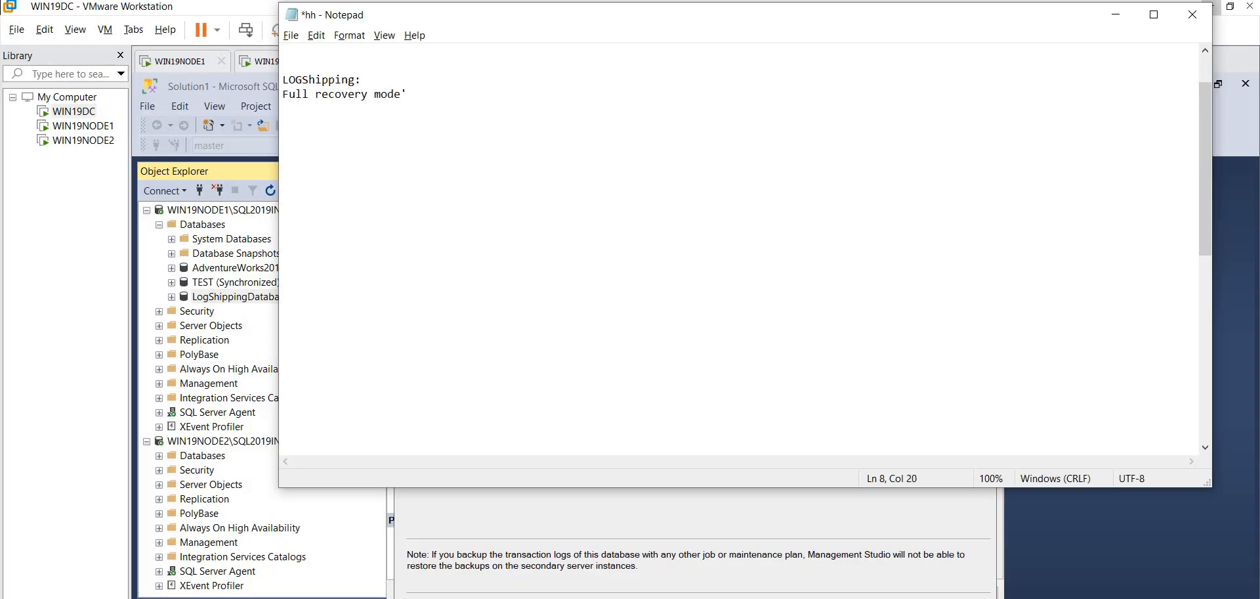
key(BackSpace)
Add the note "create two folders in node1 and node2 with sharing network path" and prefix both lines under the heading with dashes.
key(Return)
text(create two folders )
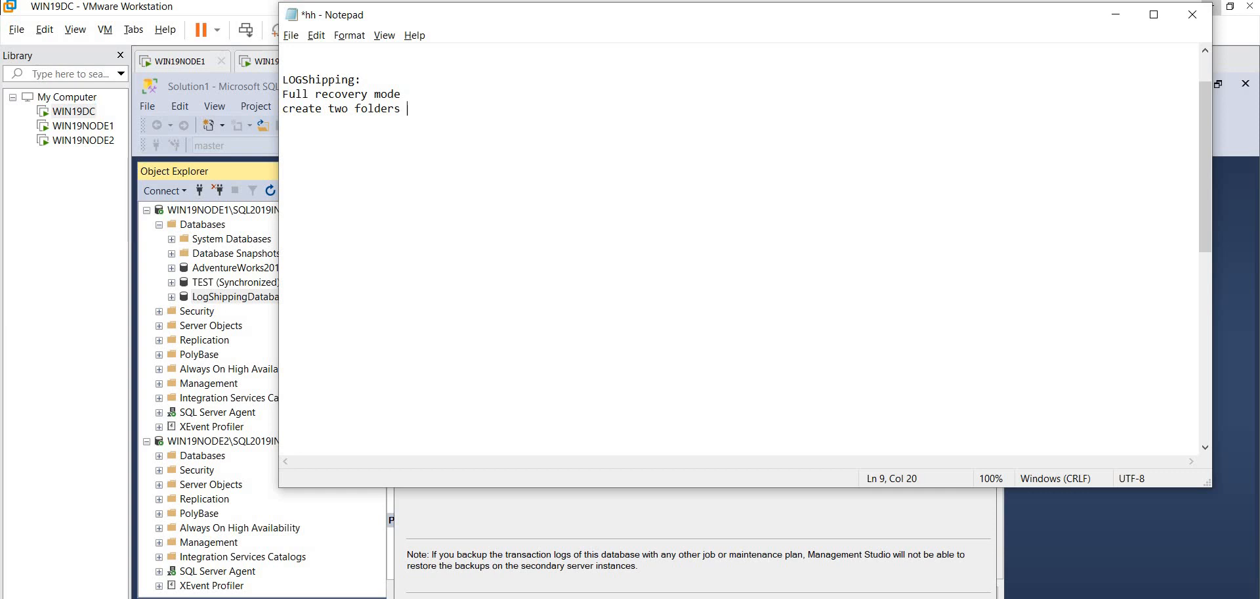
text(in node 1 and node2 with )
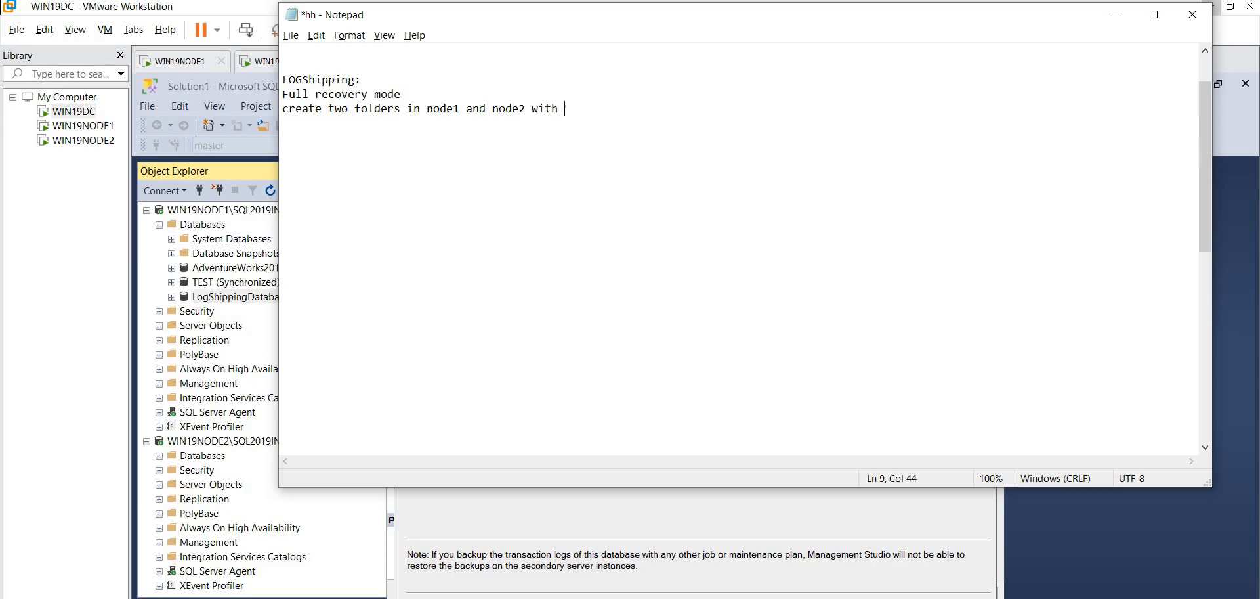
text(sharing network path)
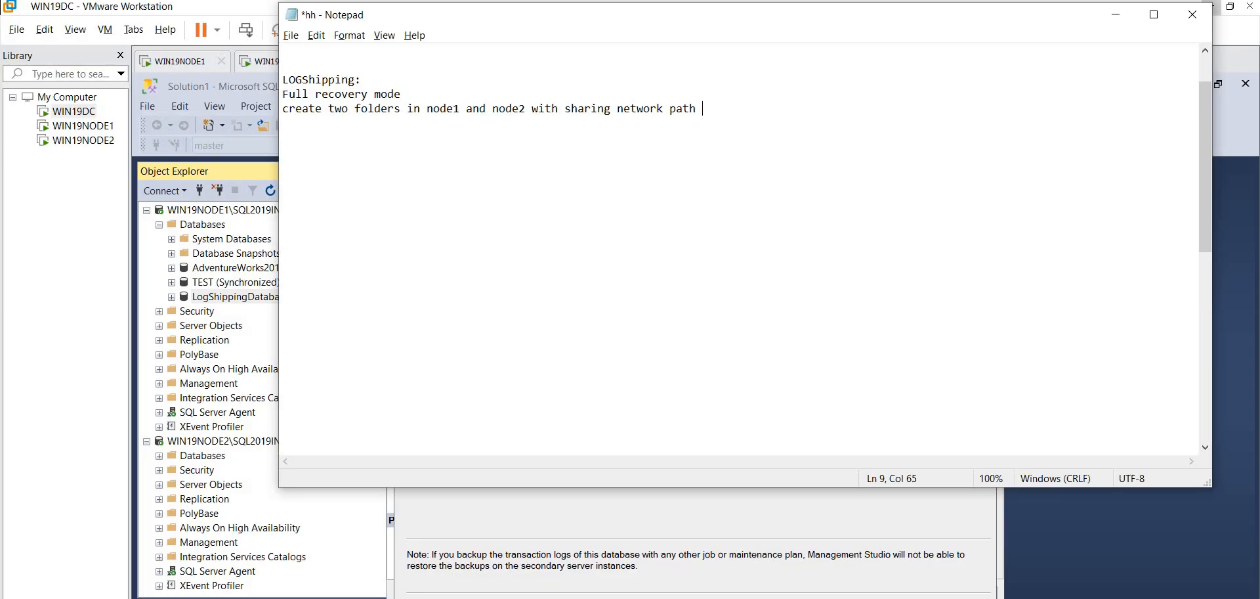
key(Return)
key(Up)
key(Up)
text(- )
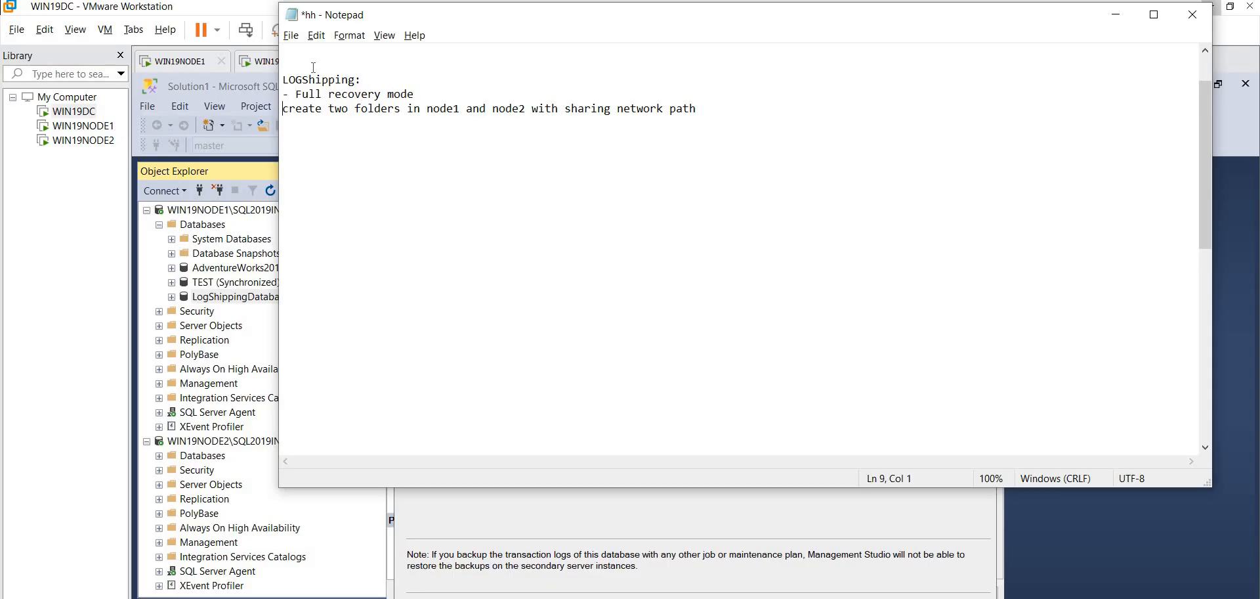
text(-)
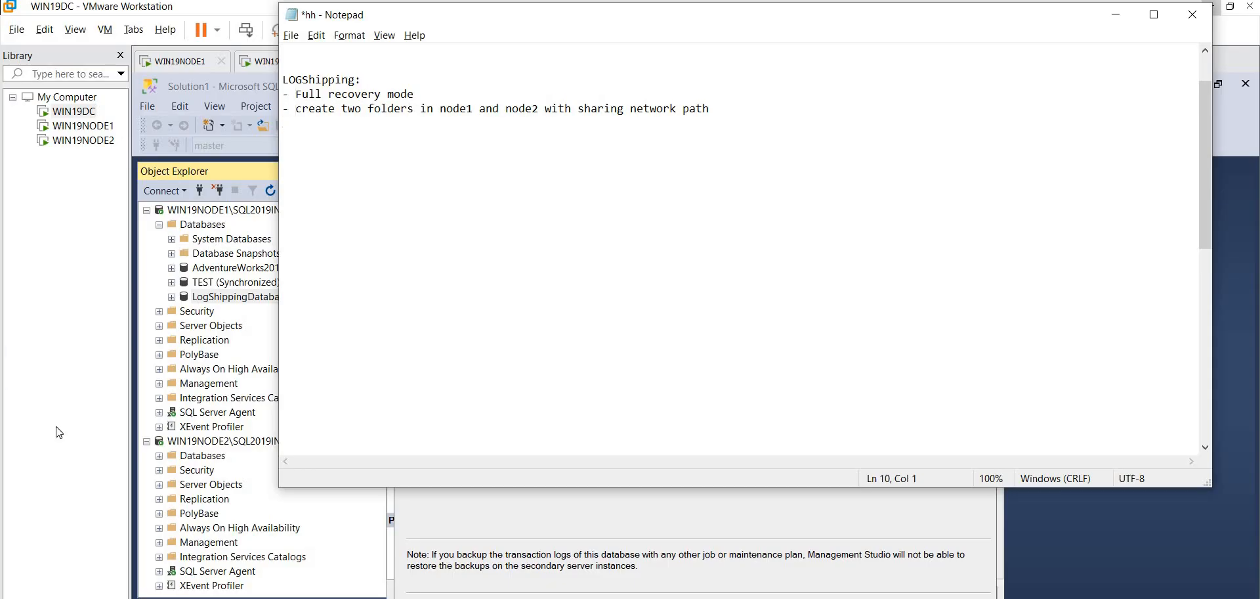
Switch to the WIN19NODE1 virtual machine and create a folder named LS_Backup_PR on its BACKUP (G:) drive.
click(381, 464)
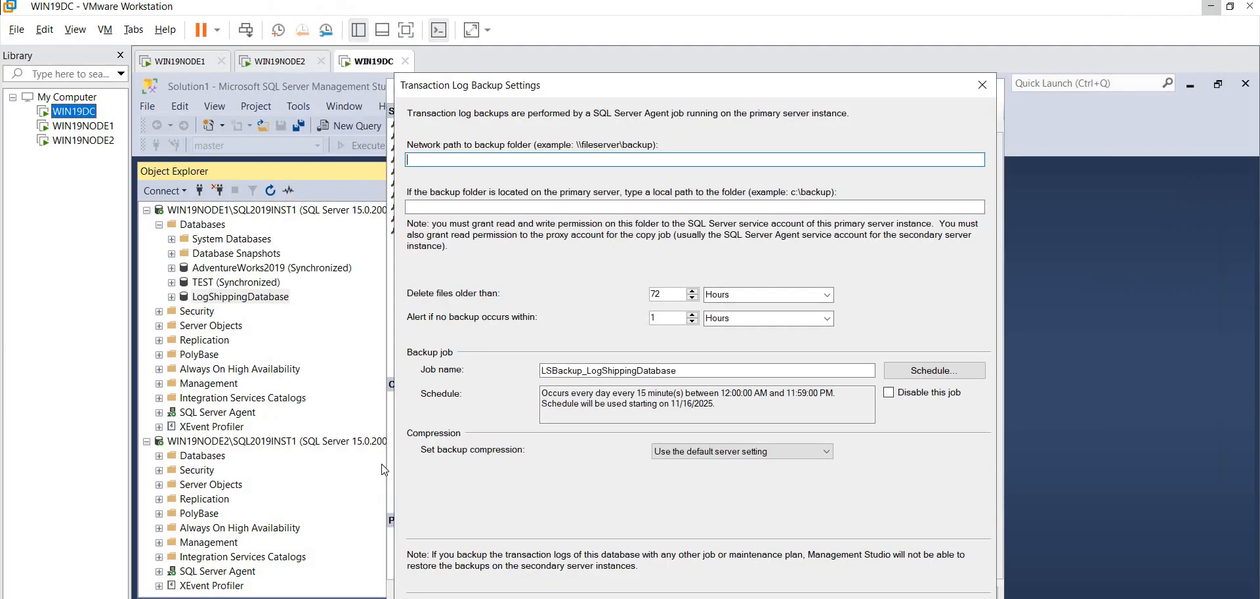
click(179, 66)
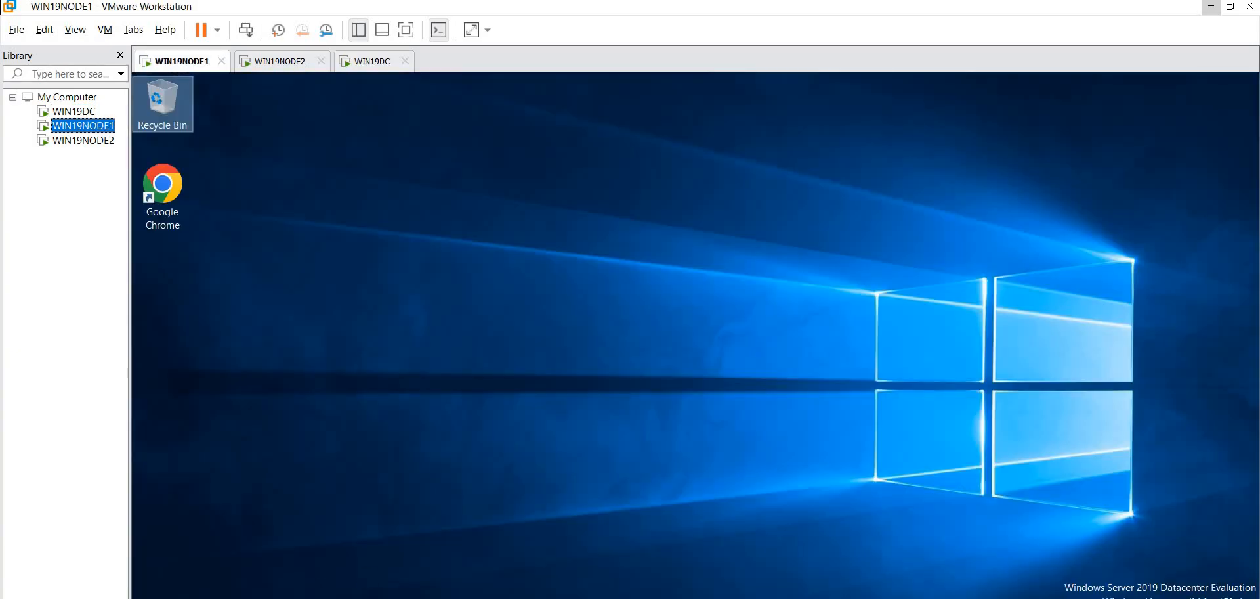
mouse_move(313, 598)
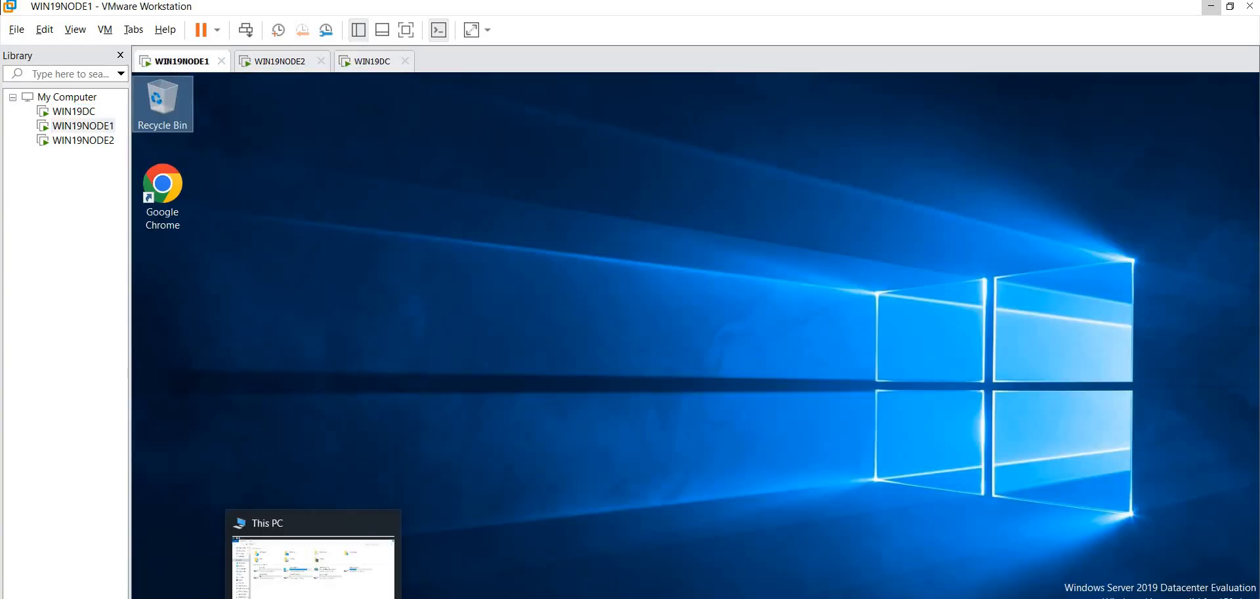
click(294, 579)
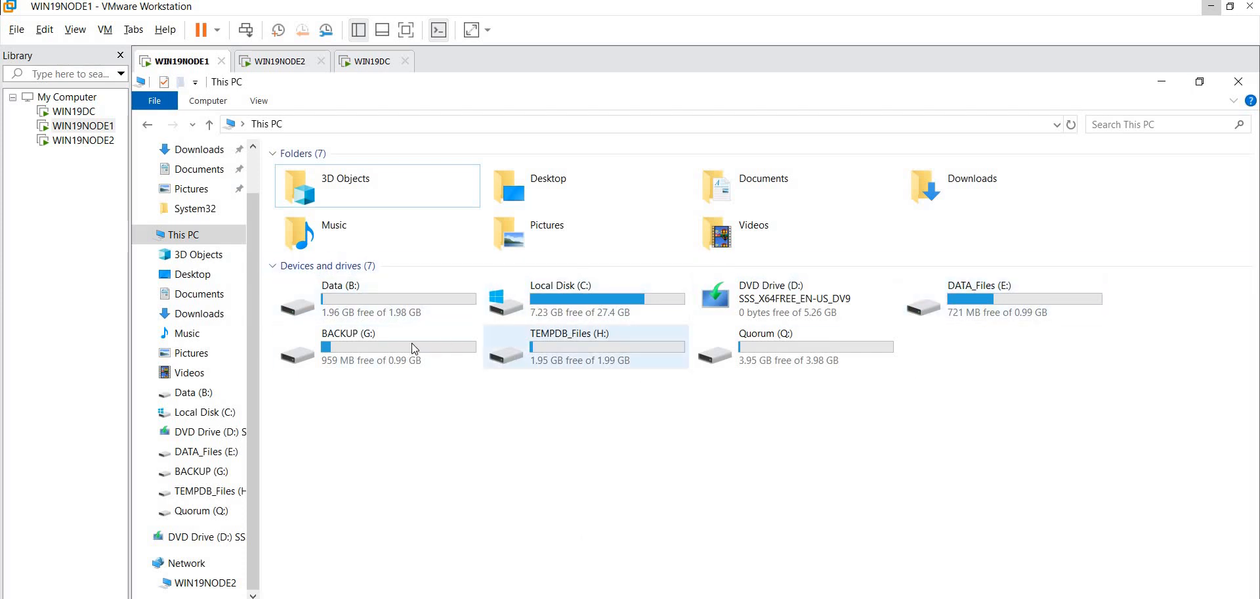
double_click(379, 348)
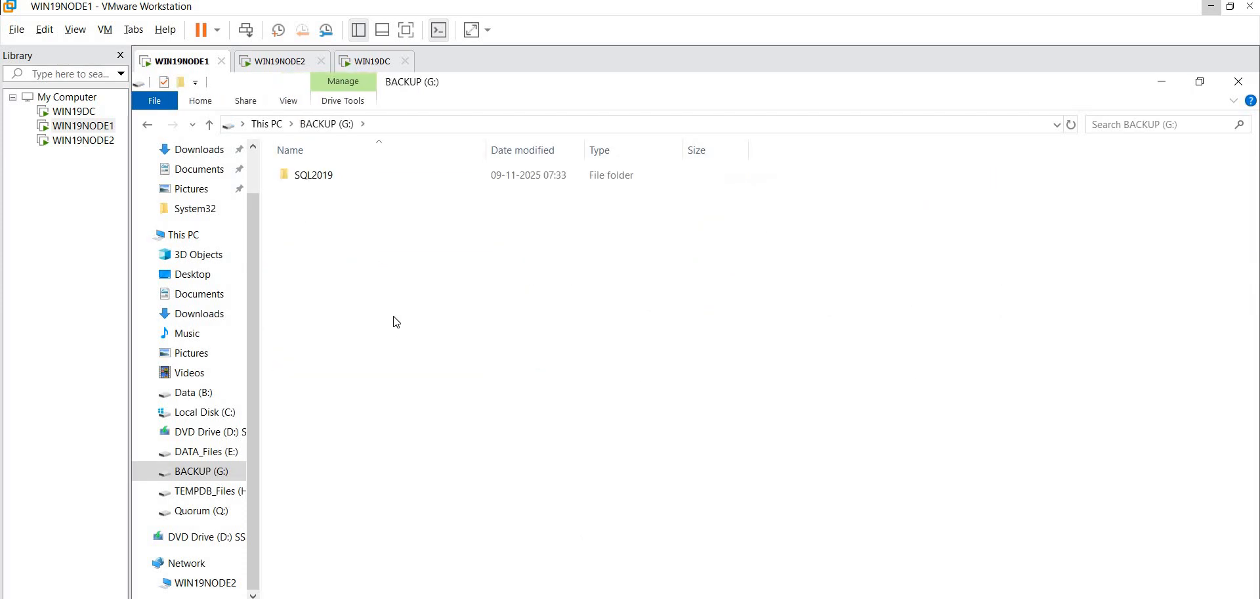
right_click(394, 317)
mouse_move(479, 500)
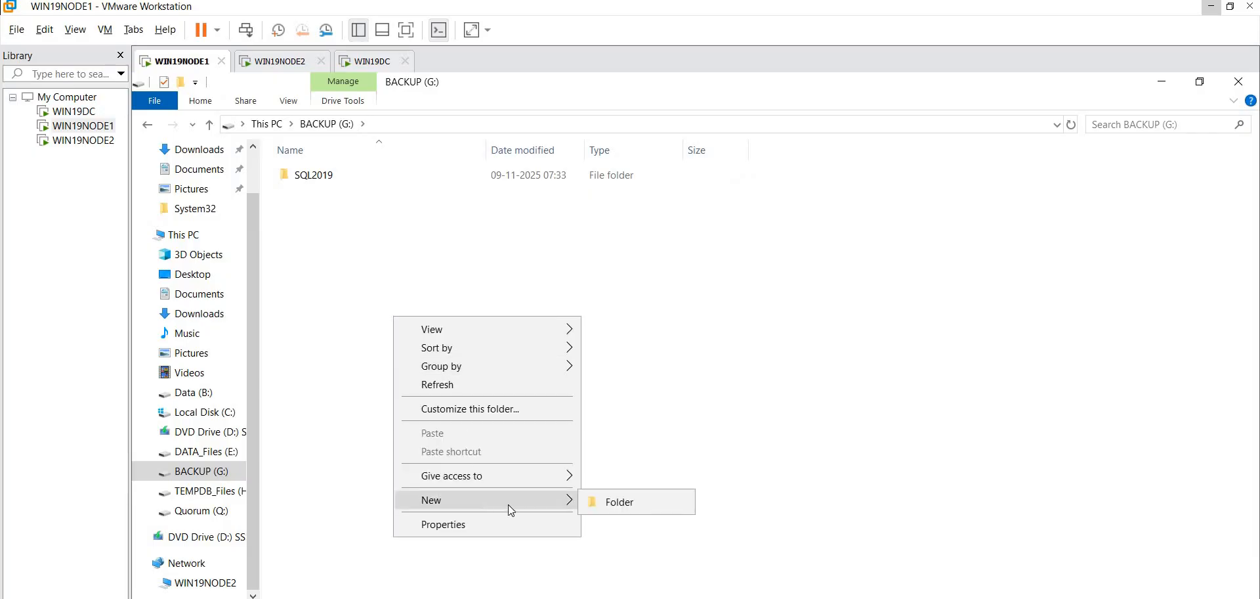
click(675, 501)
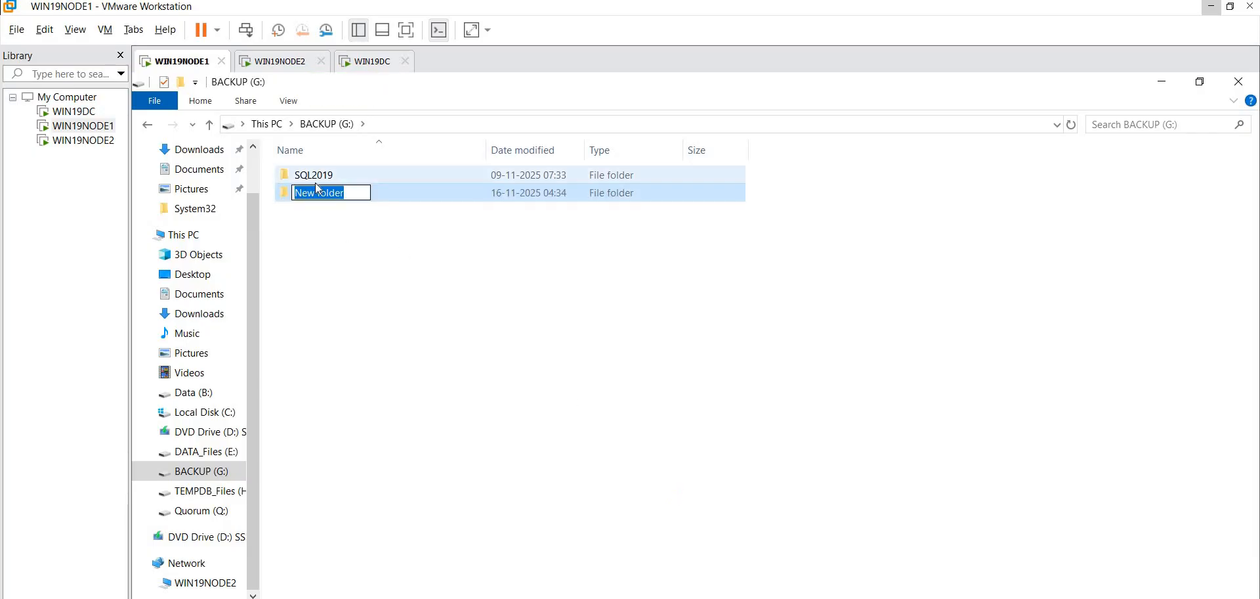
key(BackSpace)
text(LS_Backup_PR)
key(Return)
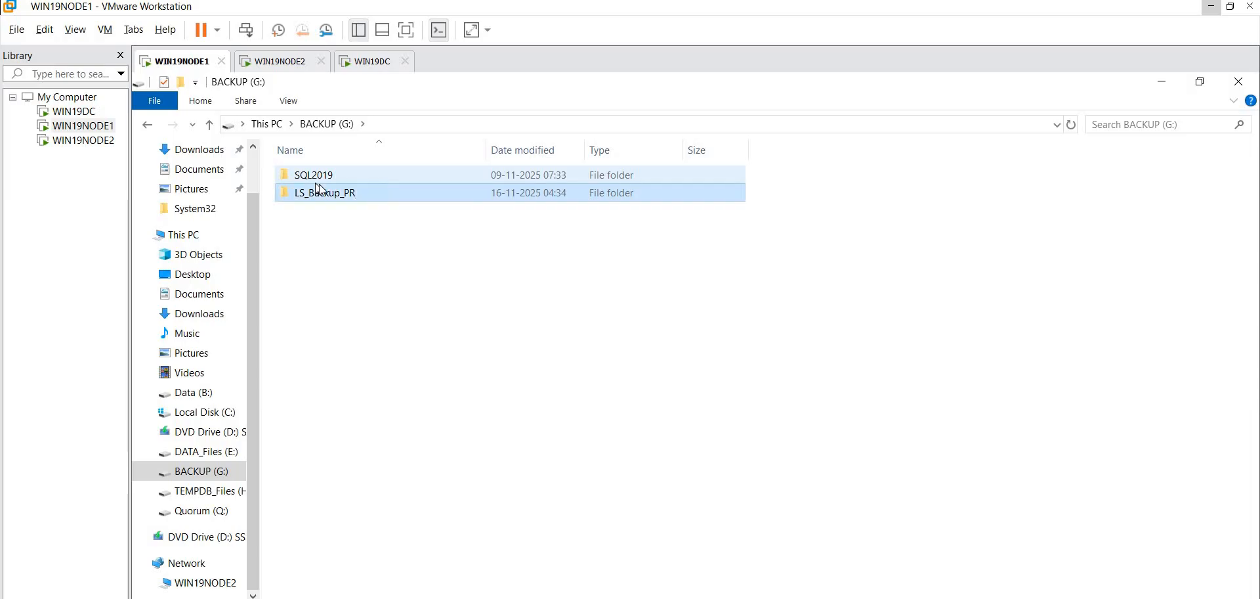
Turn on advanced sharing for the LS_Backup_PR folder with the share name LS_Backup_PR.
right_click(326, 200)
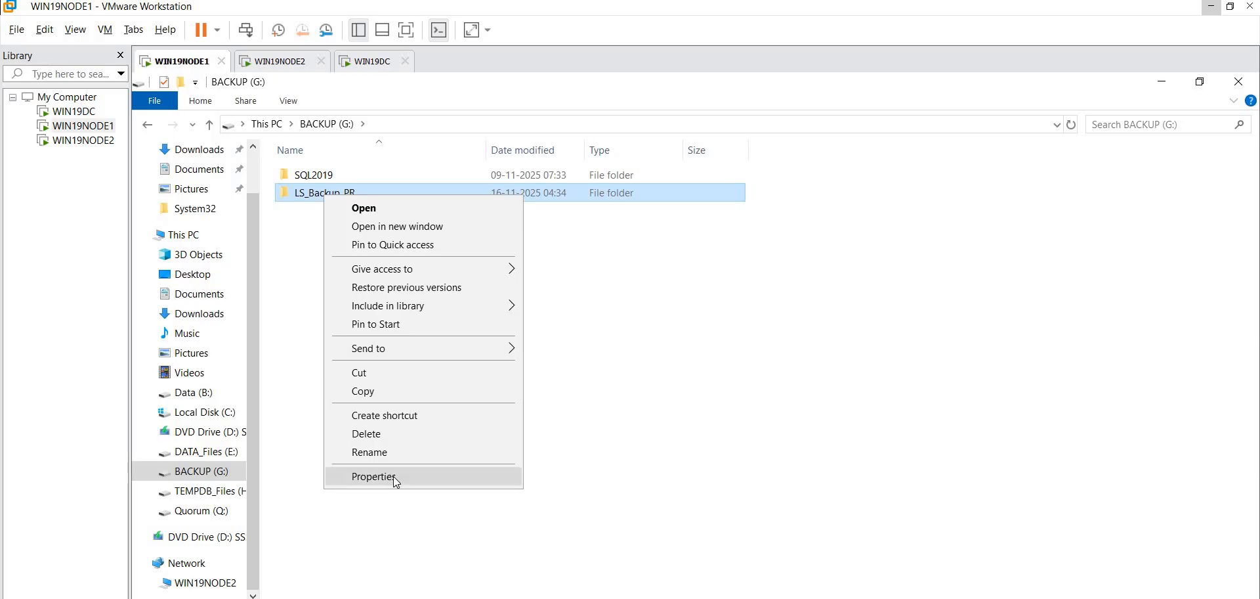
click(374, 475)
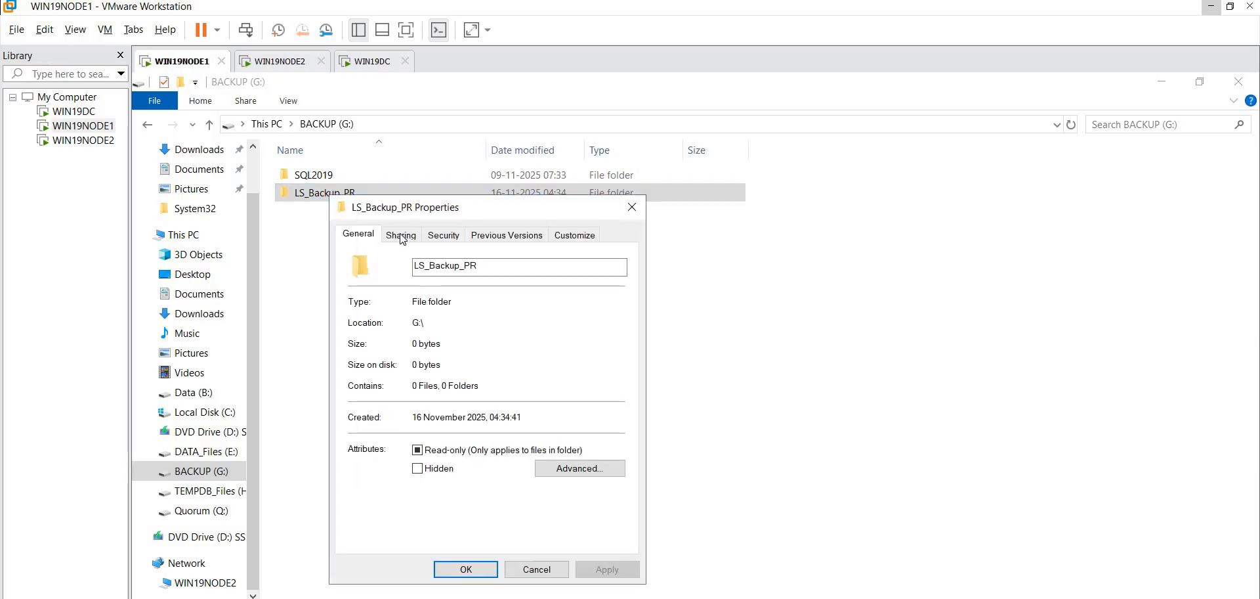
click(401, 234)
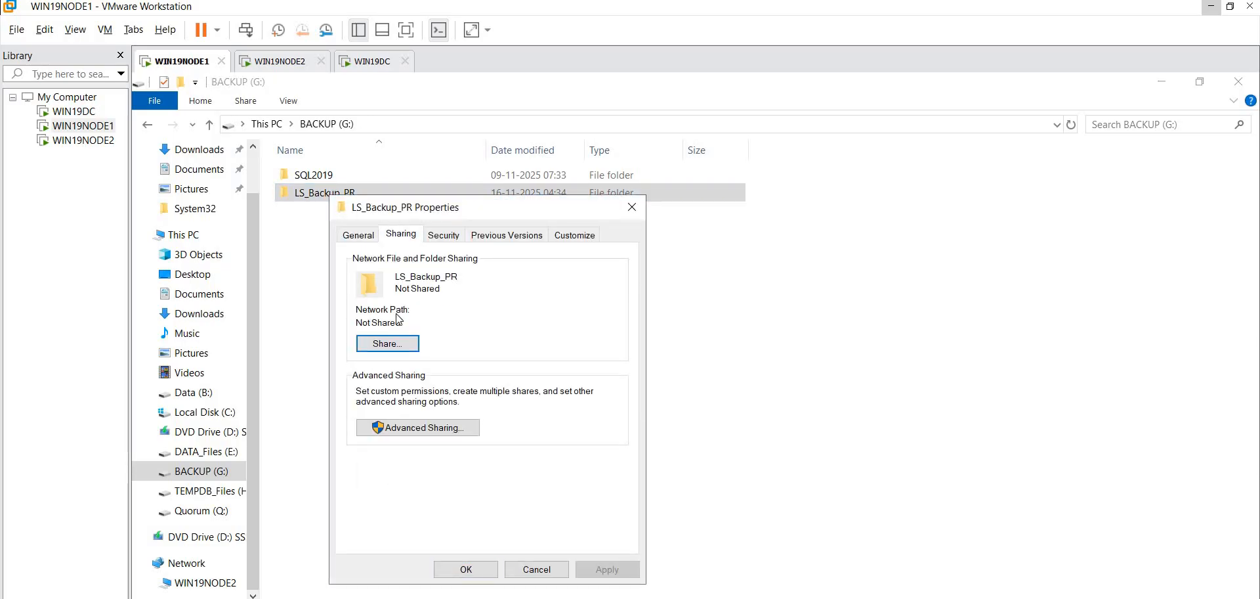
click(392, 345)
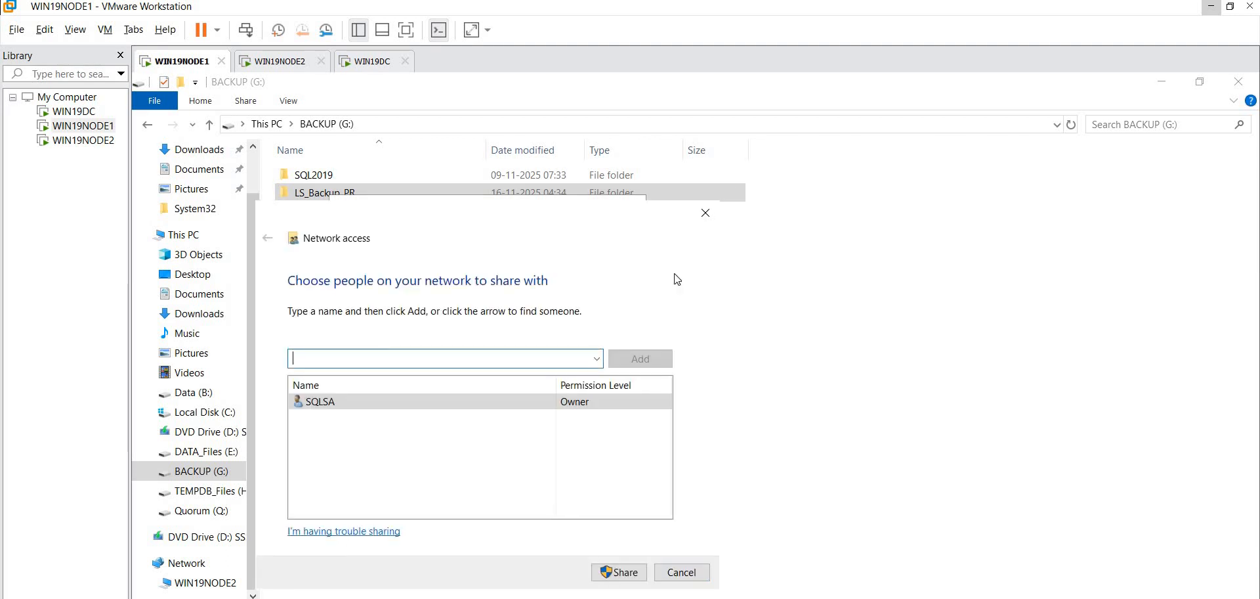
click(687, 575)
click(404, 427)
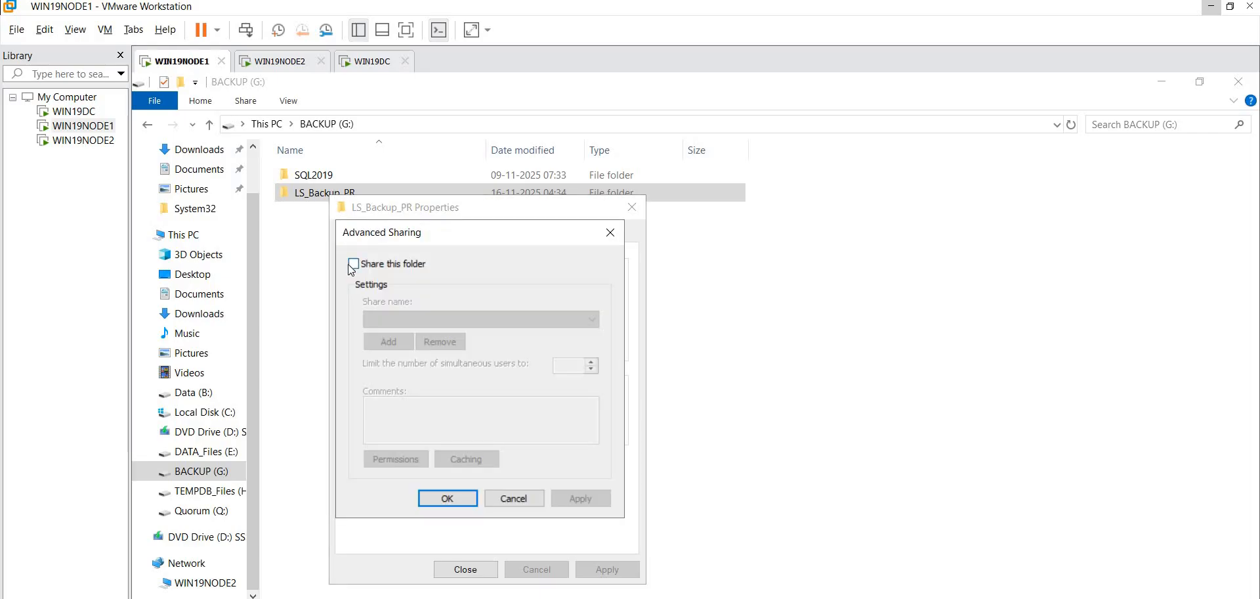
click(353, 264)
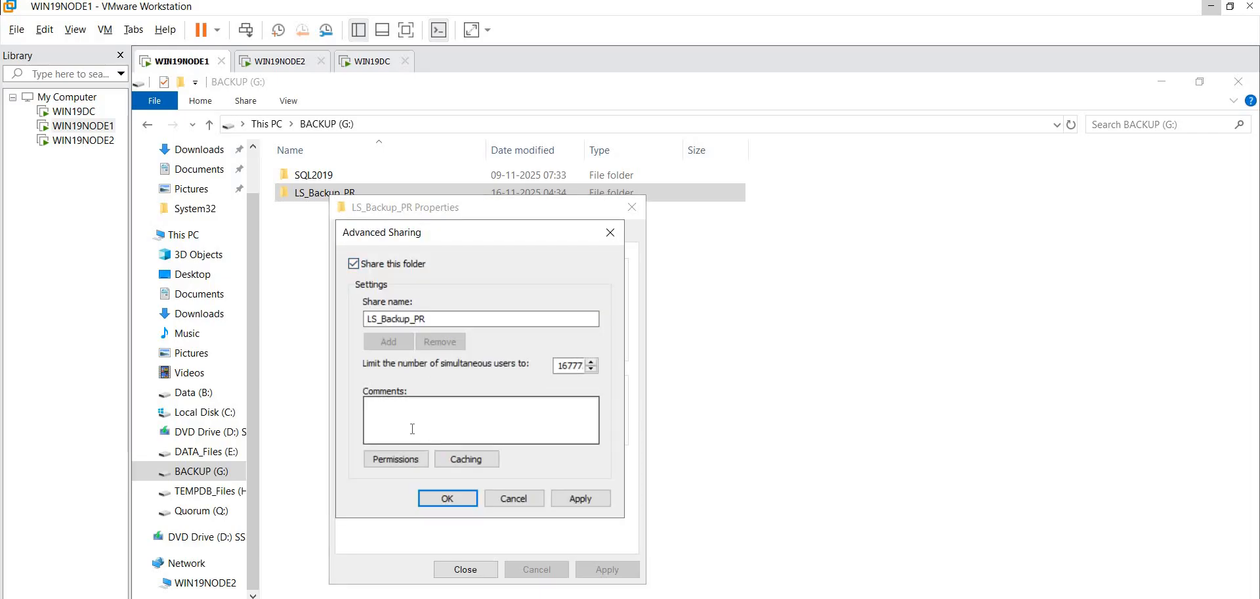
Allow Full Control for Everyone in the share permissions of LS_Backup_PR.
click(400, 461)
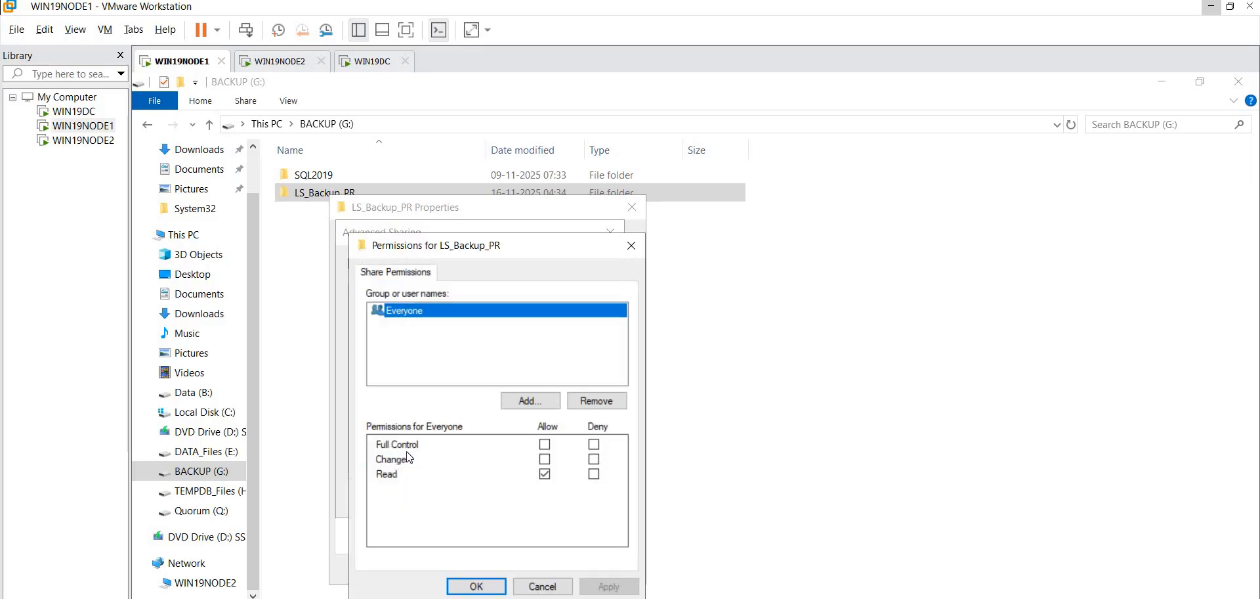
click(542, 450)
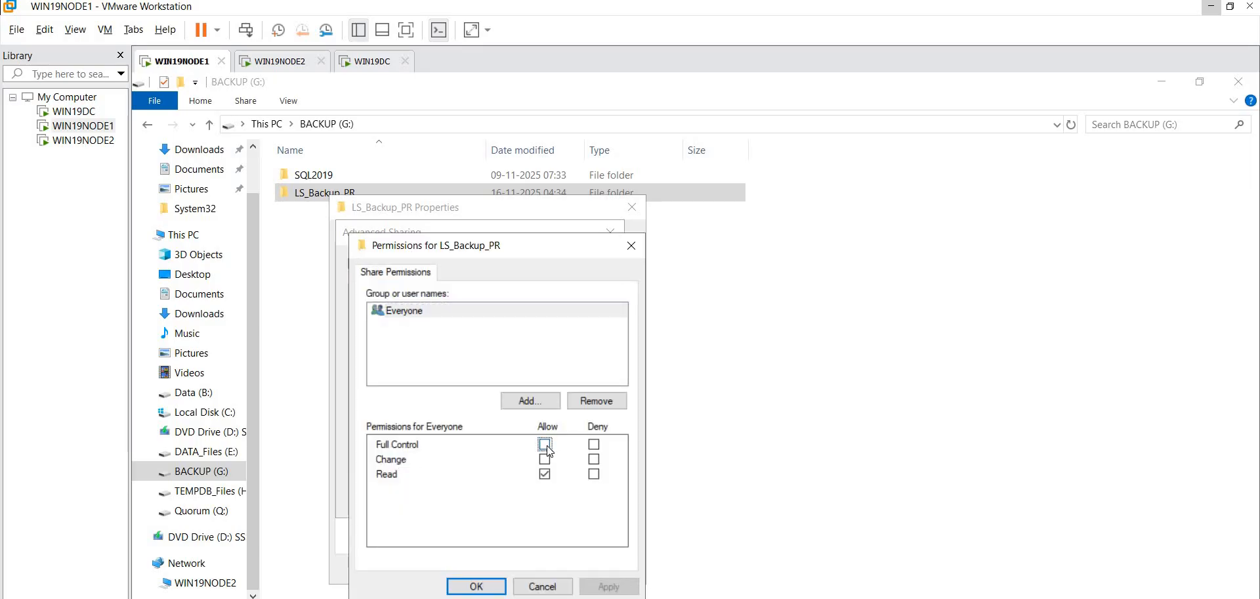
click(546, 445)
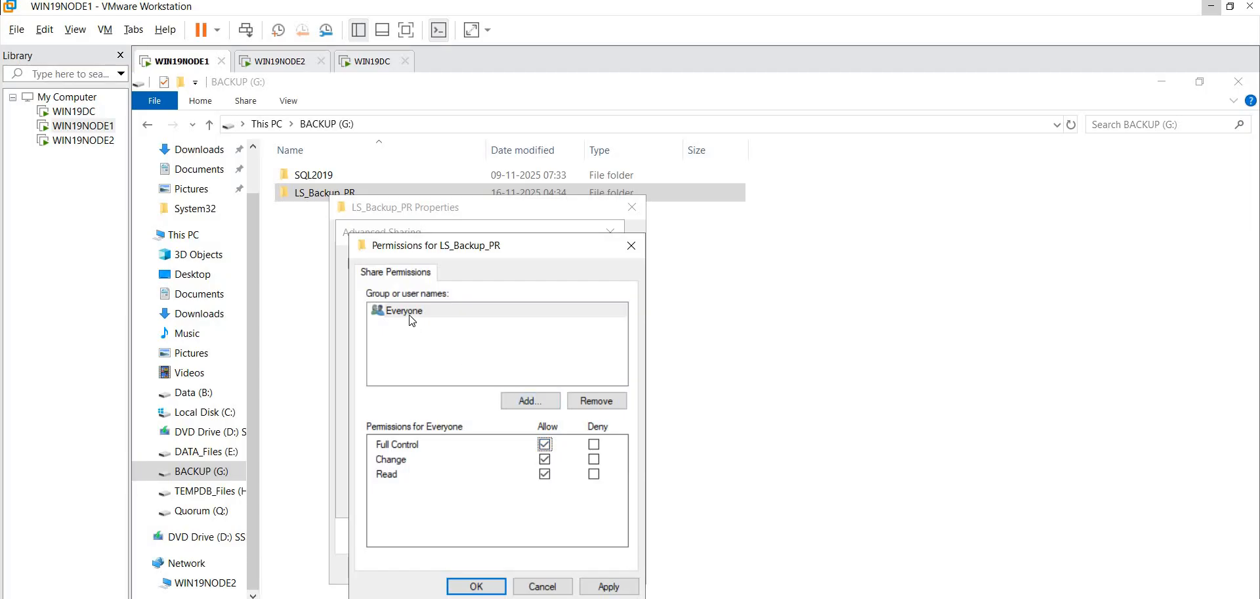
Add the Everyone group to the share permissions by its checked name and apply the permissions.
click(537, 396)
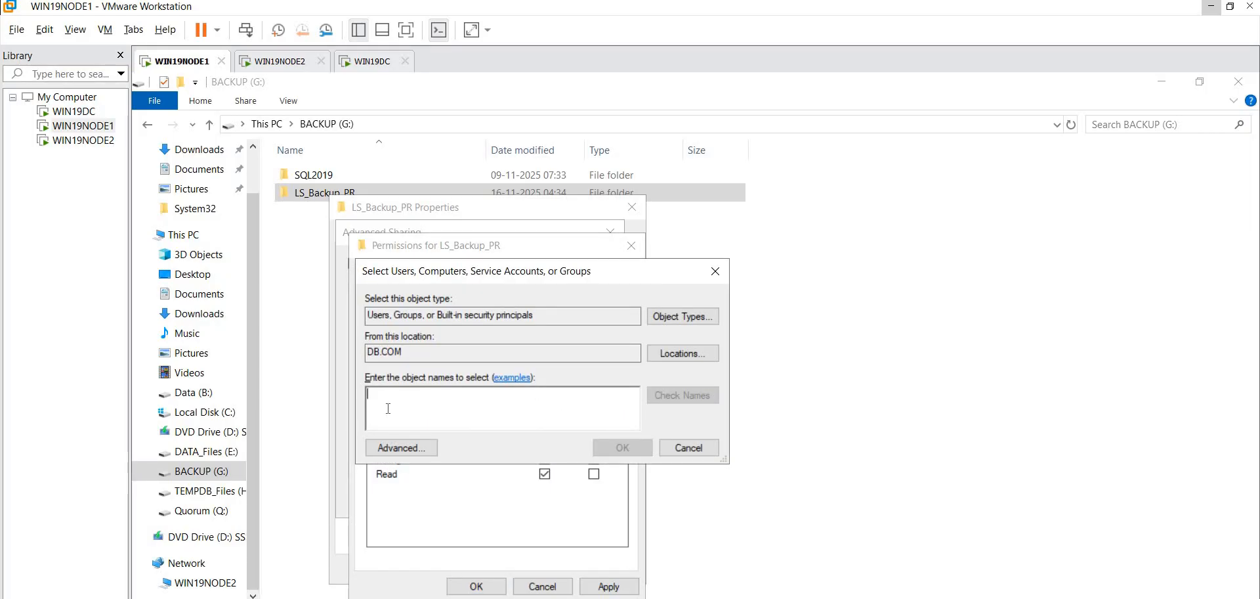
text(everyone)
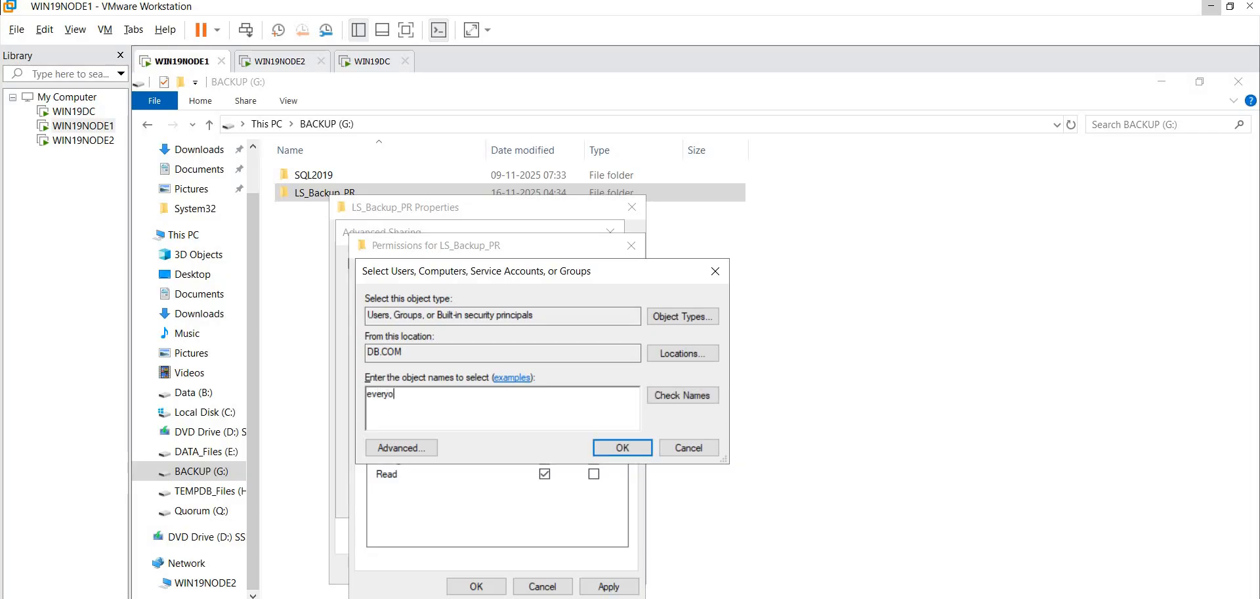
click(682, 396)
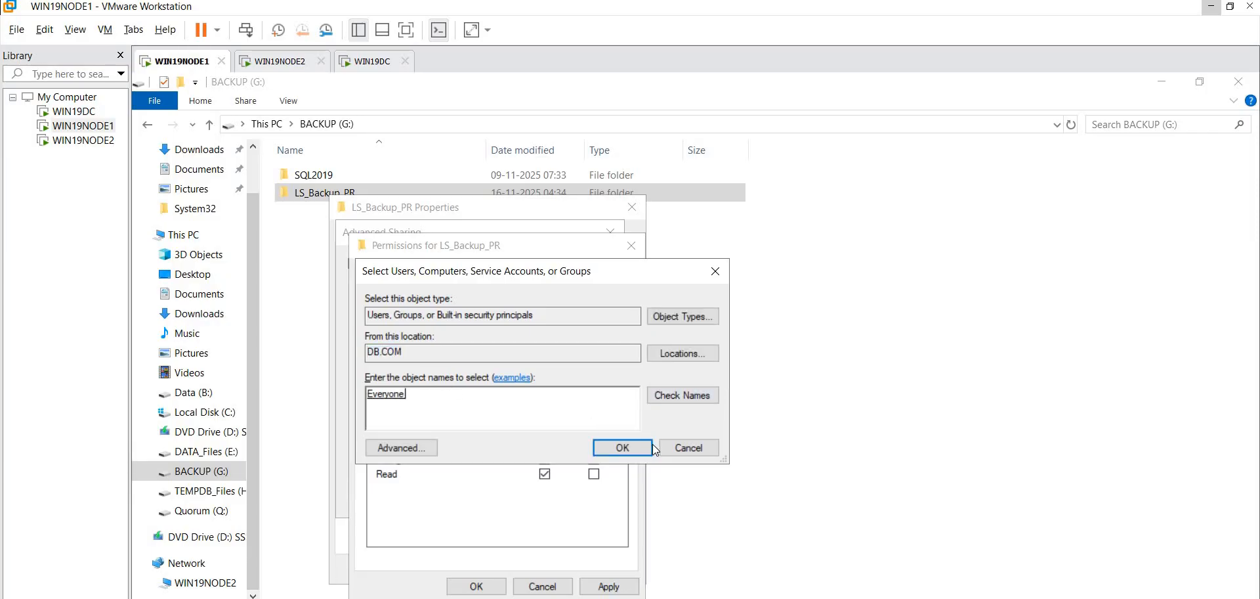
click(637, 448)
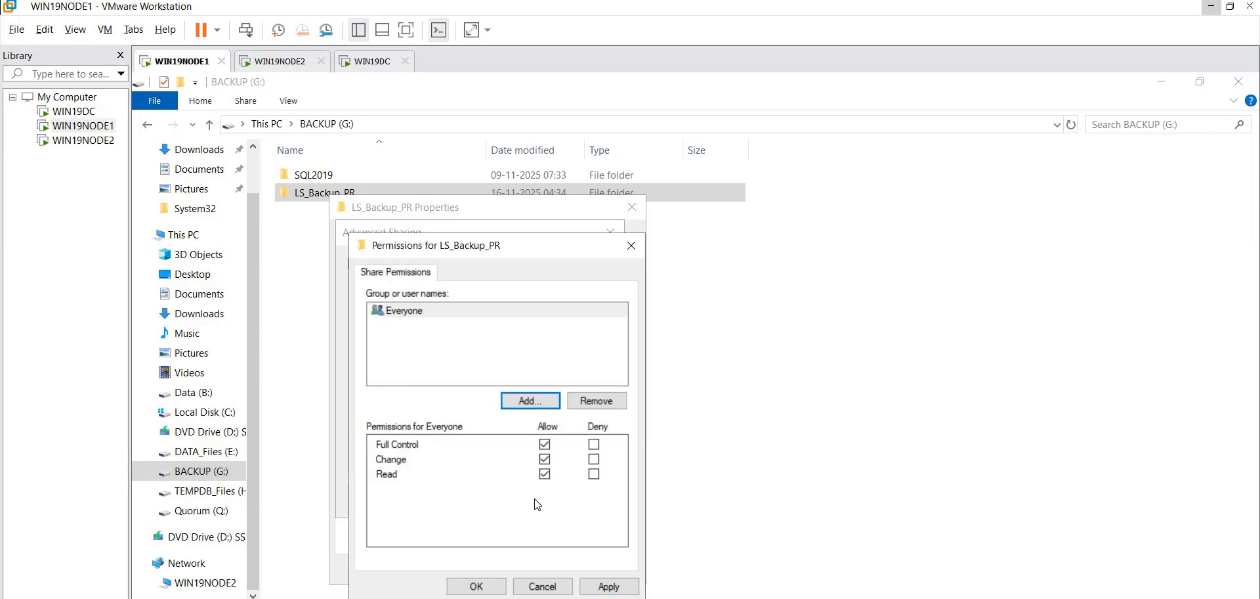
click(608, 586)
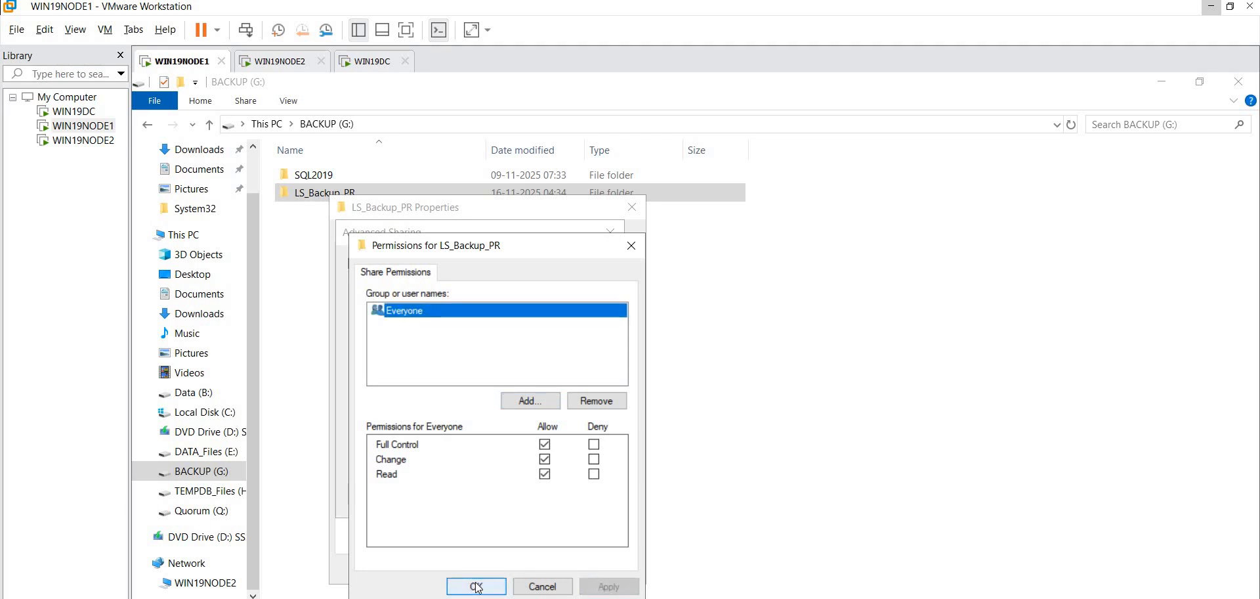
Confirm the share permissions and apply the advanced sharing settings of the LS_Backup_PR folder.
click(477, 586)
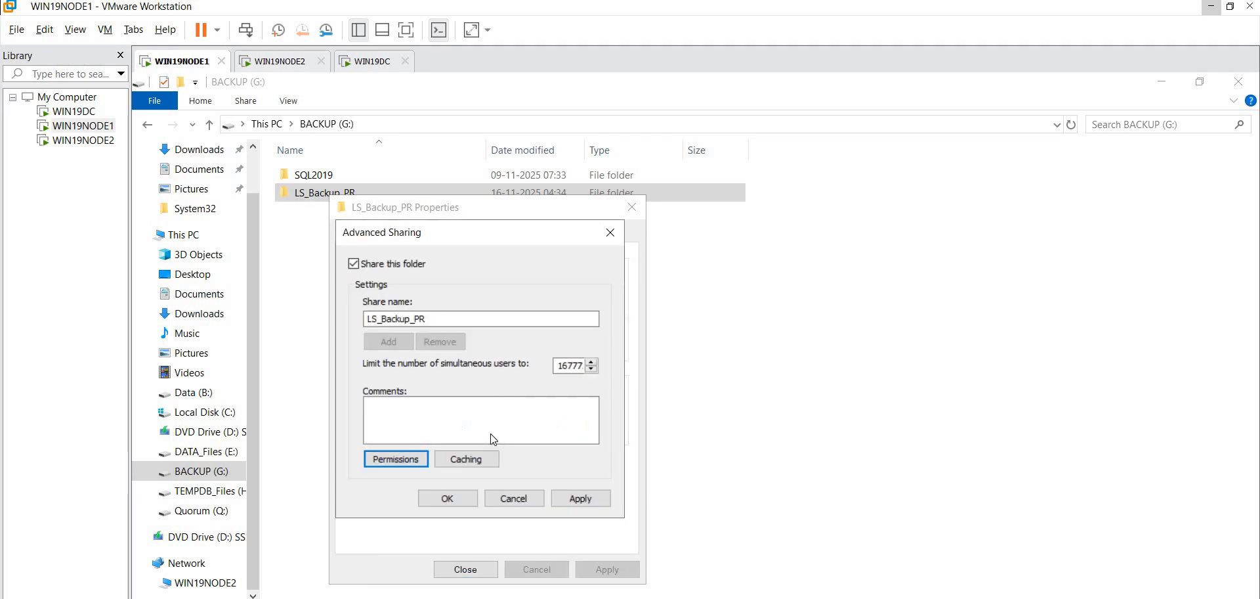
click(589, 499)
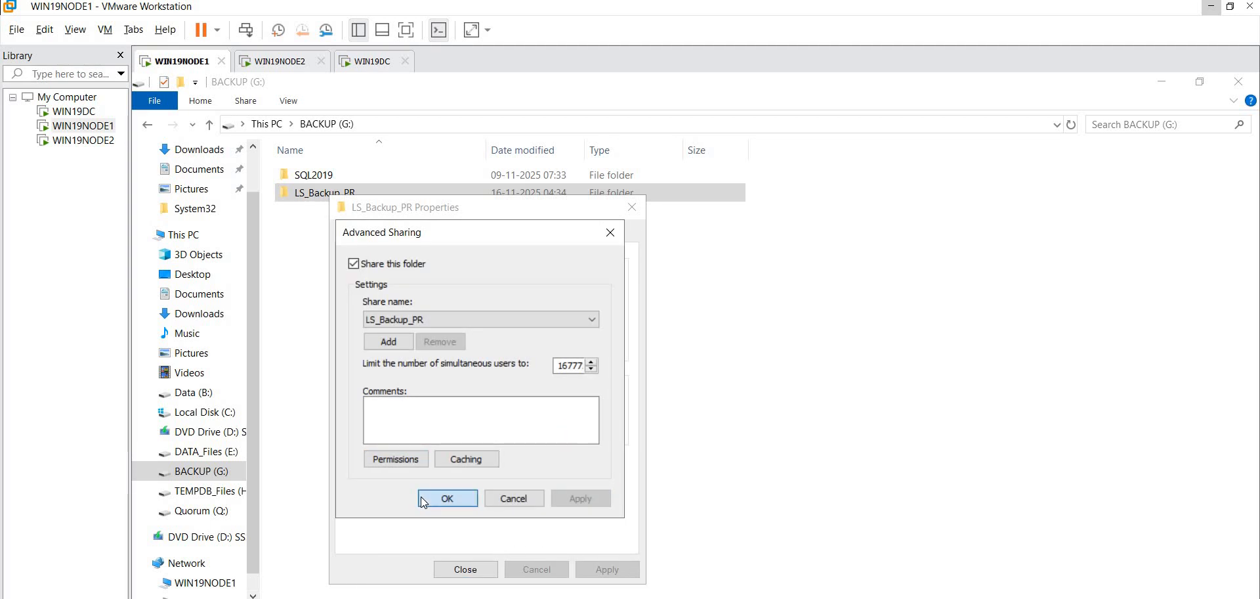
click(422, 498)
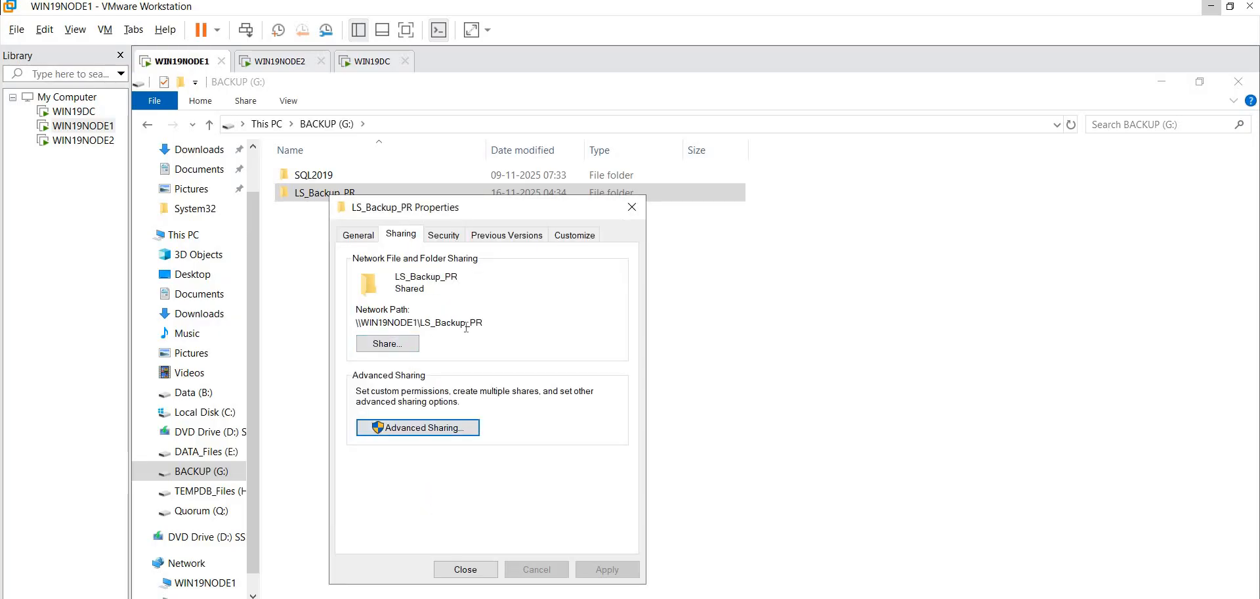
Copy the LS_Backup_PR folder's network path into the Notepad notes below the log shipping list, separated by blank lines.
drag(483, 324, 358, 328)
key(ctrl+c)
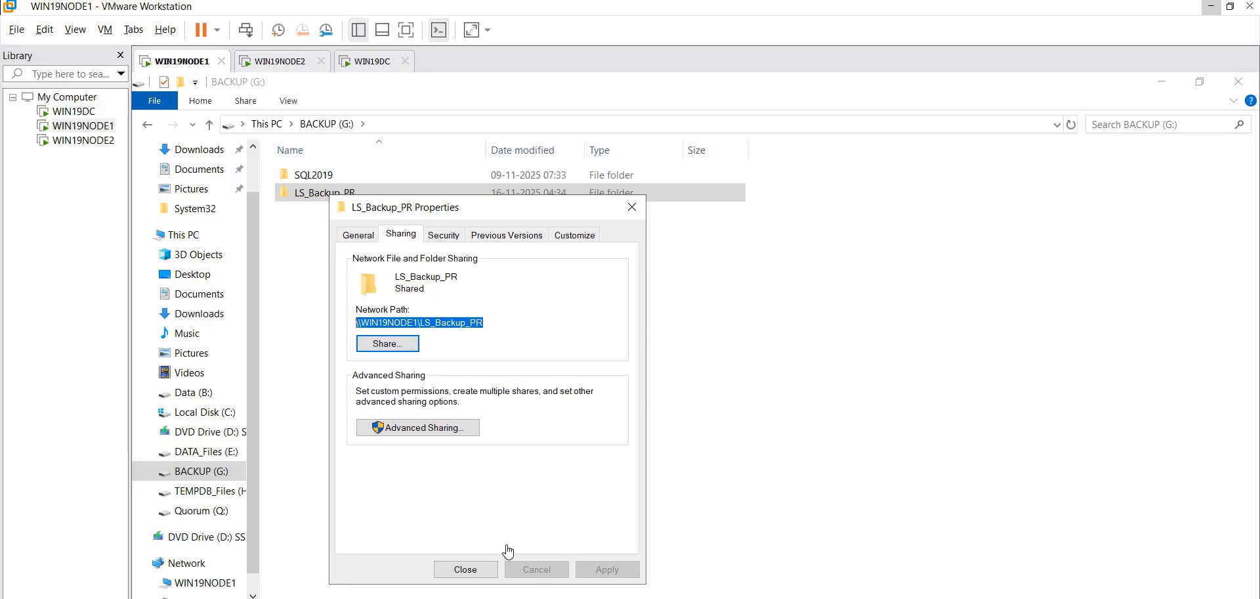
key(alt+Tab)
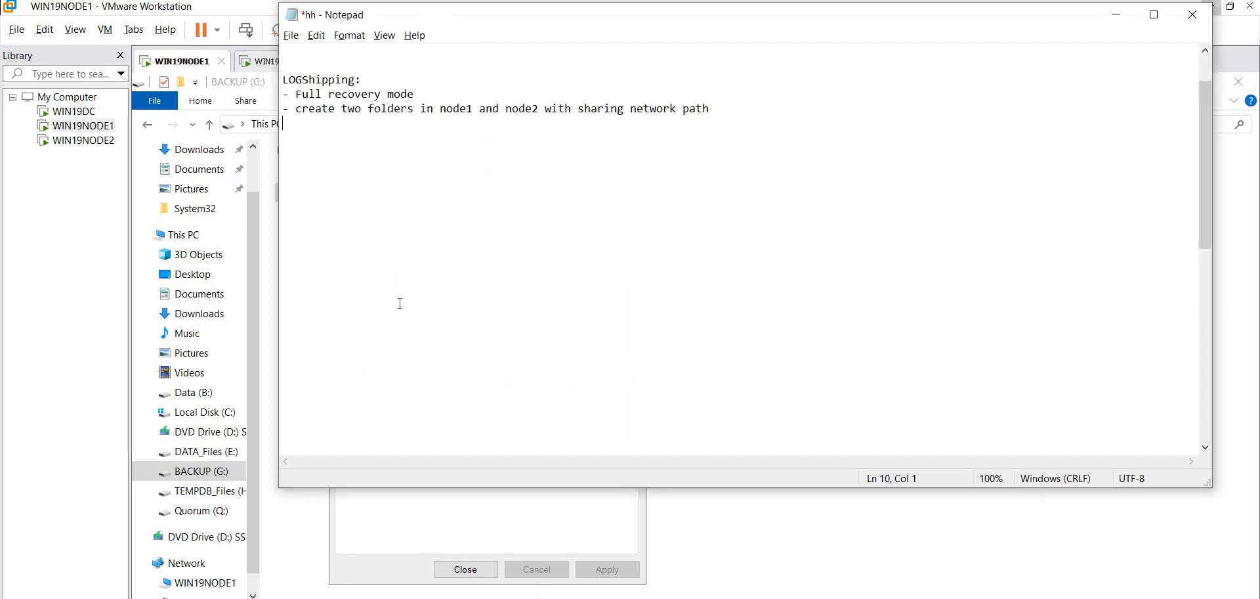
key(ctrl+v)
key(Up)
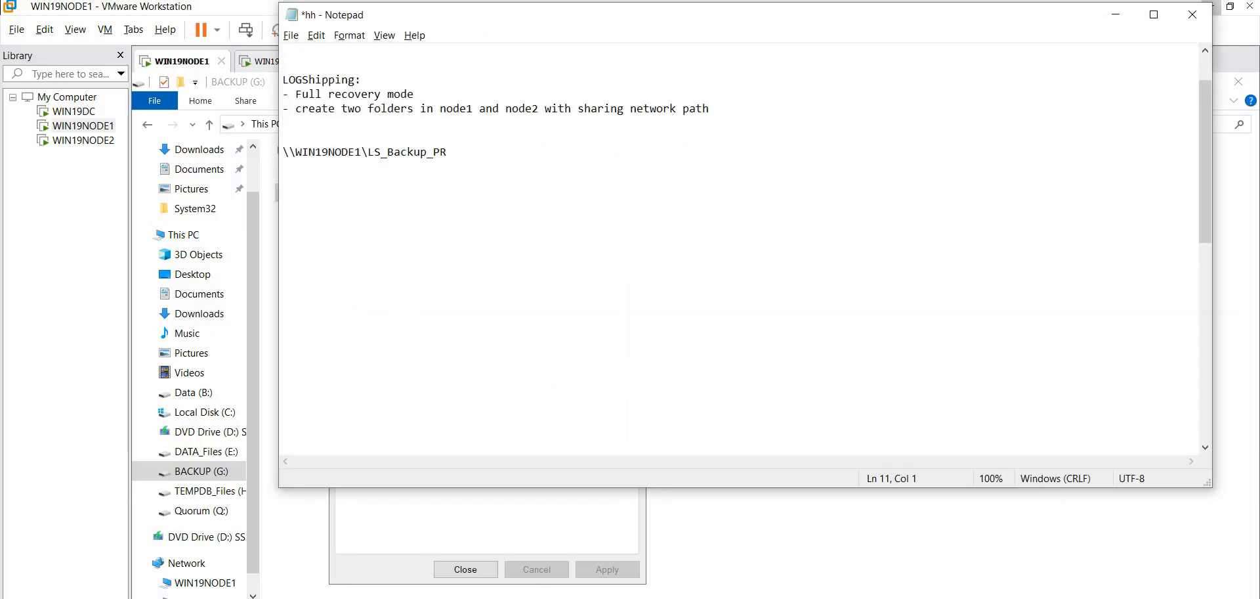
key(Return)
key(Return)
click(389, 524)
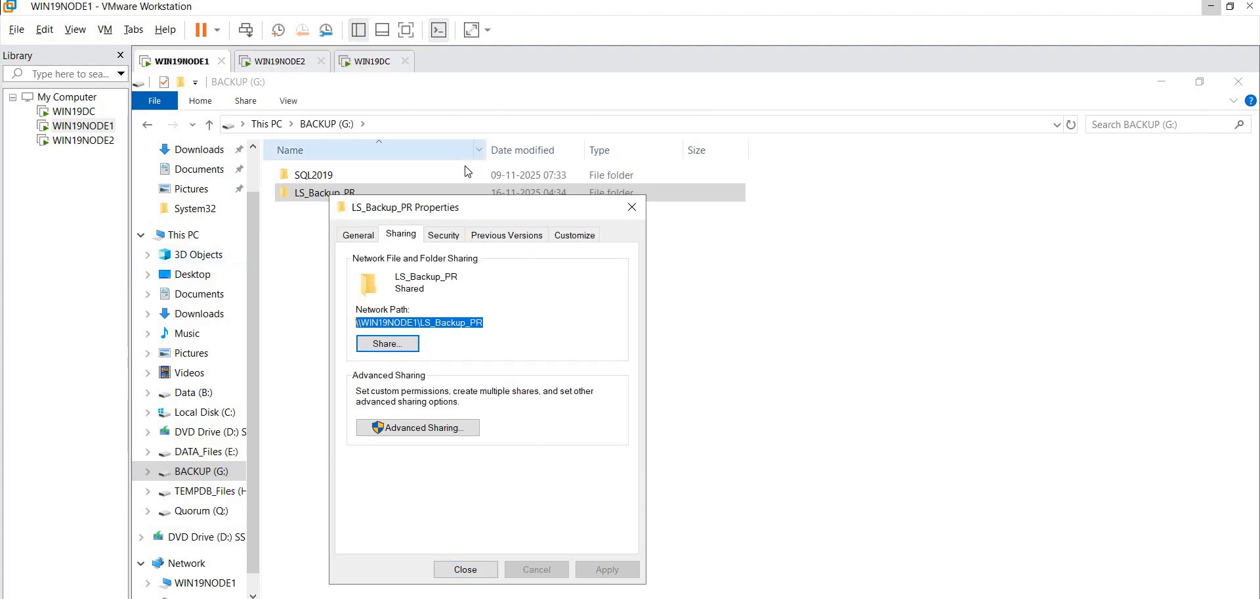
Check which people LS_Backup_PR is shared with and examine the security permissions of its SQLSA account.
click(403, 343)
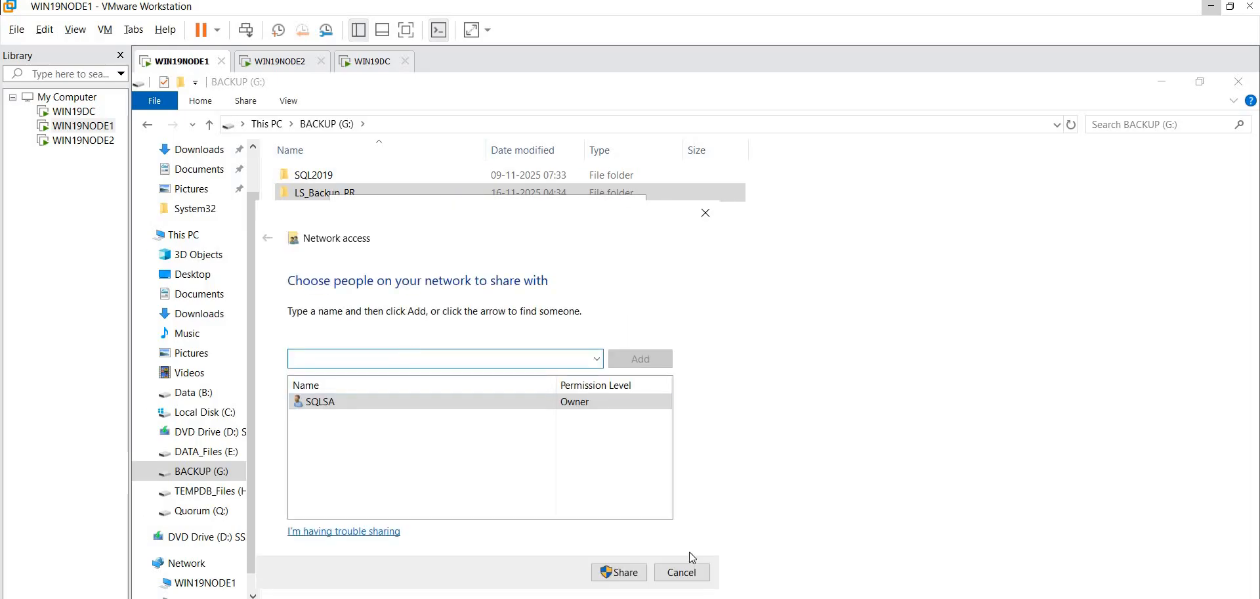
click(690, 576)
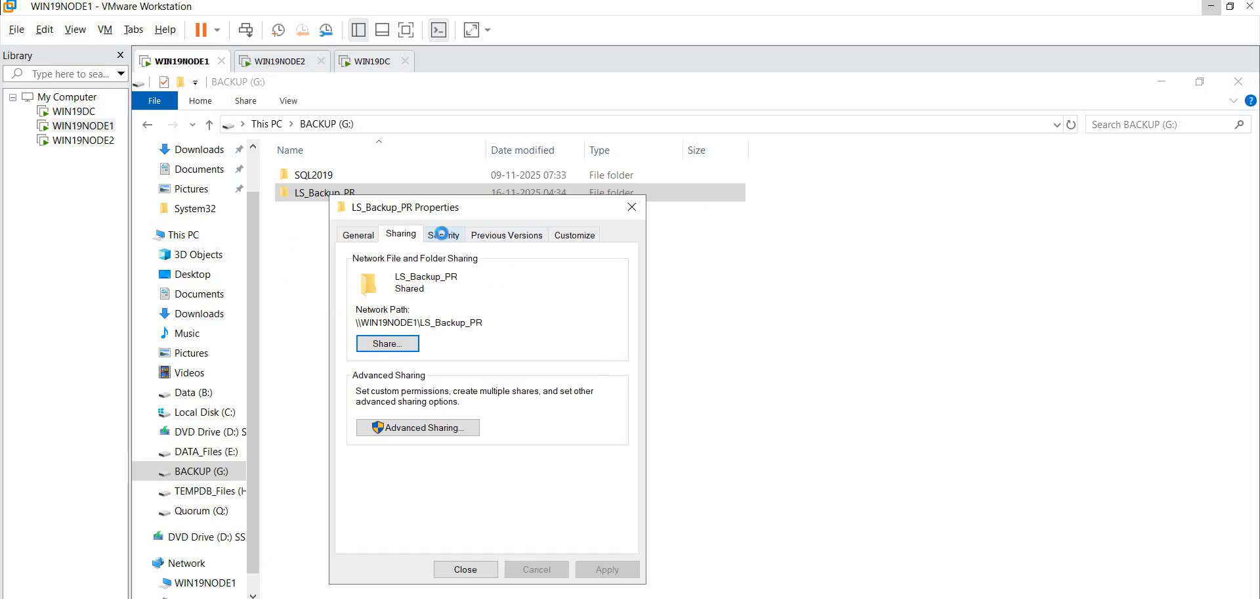
click(444, 236)
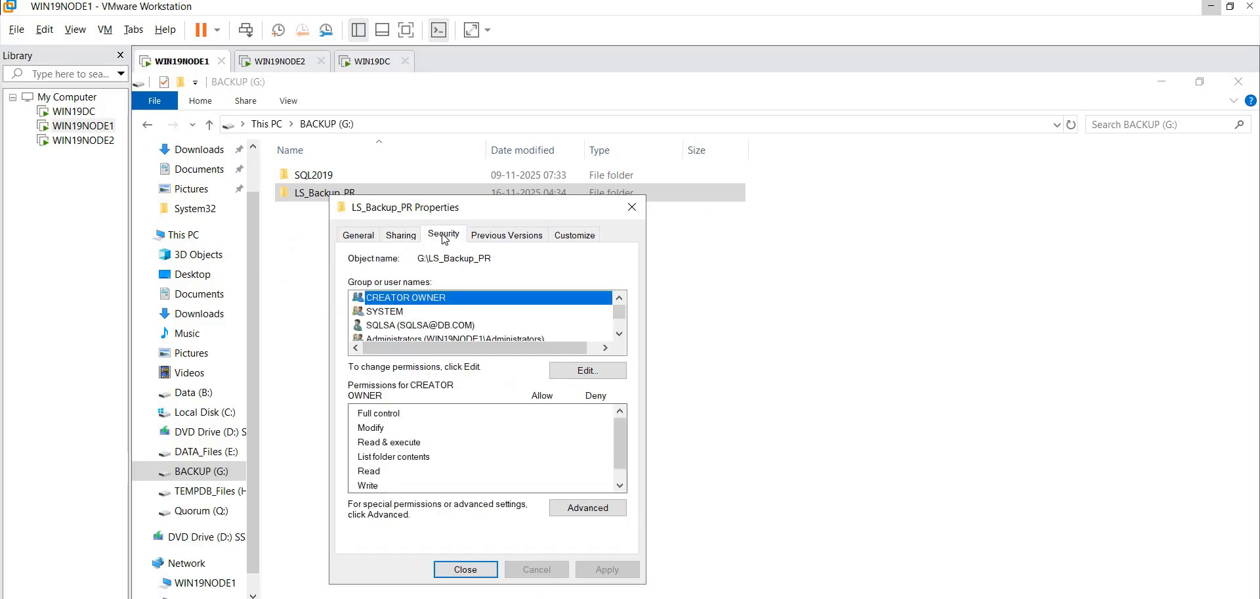
click(418, 325)
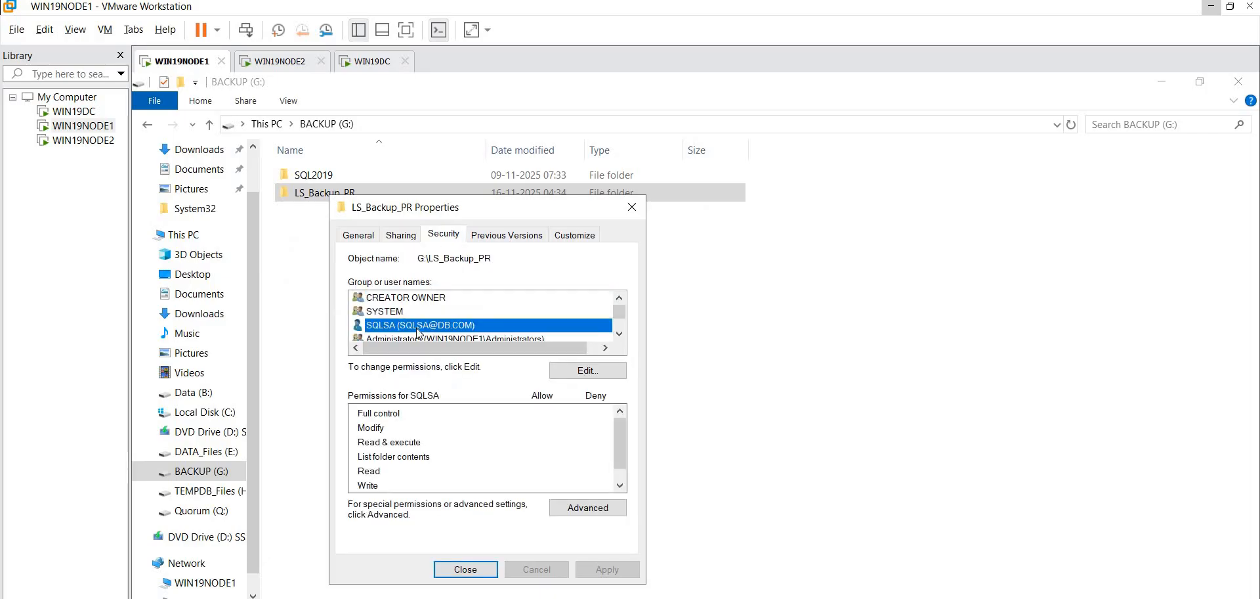
click(437, 233)
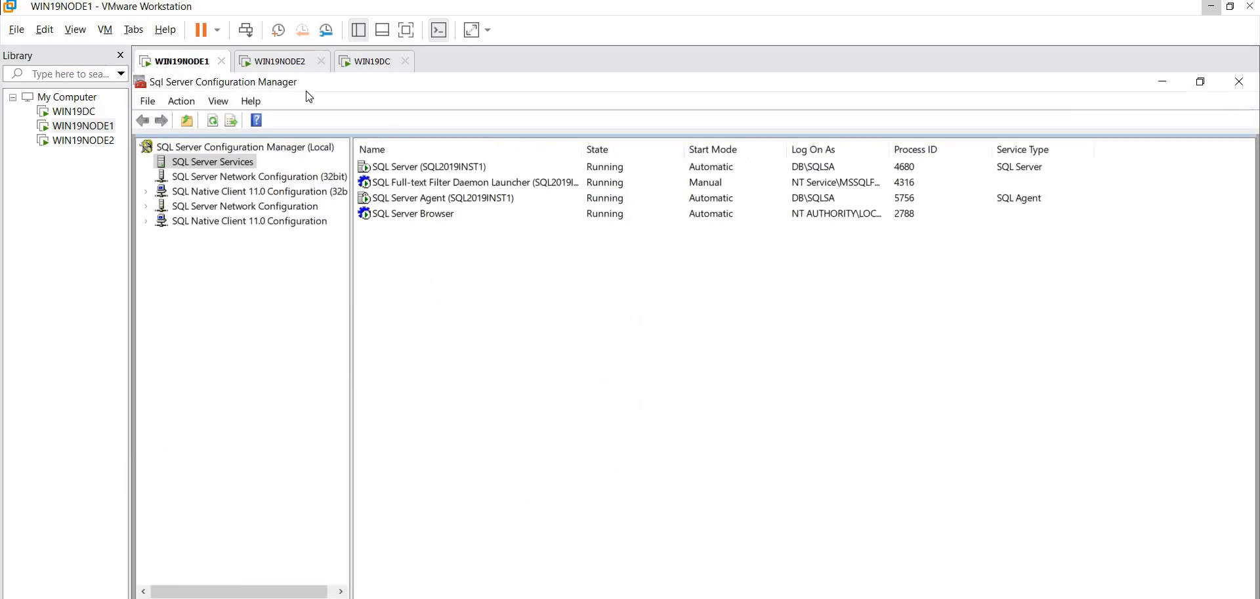
In SQL Server Configuration Manager, examine the log-on account and built-in account options of the SQL Server (SQL2019INST1) service.
click(423, 168)
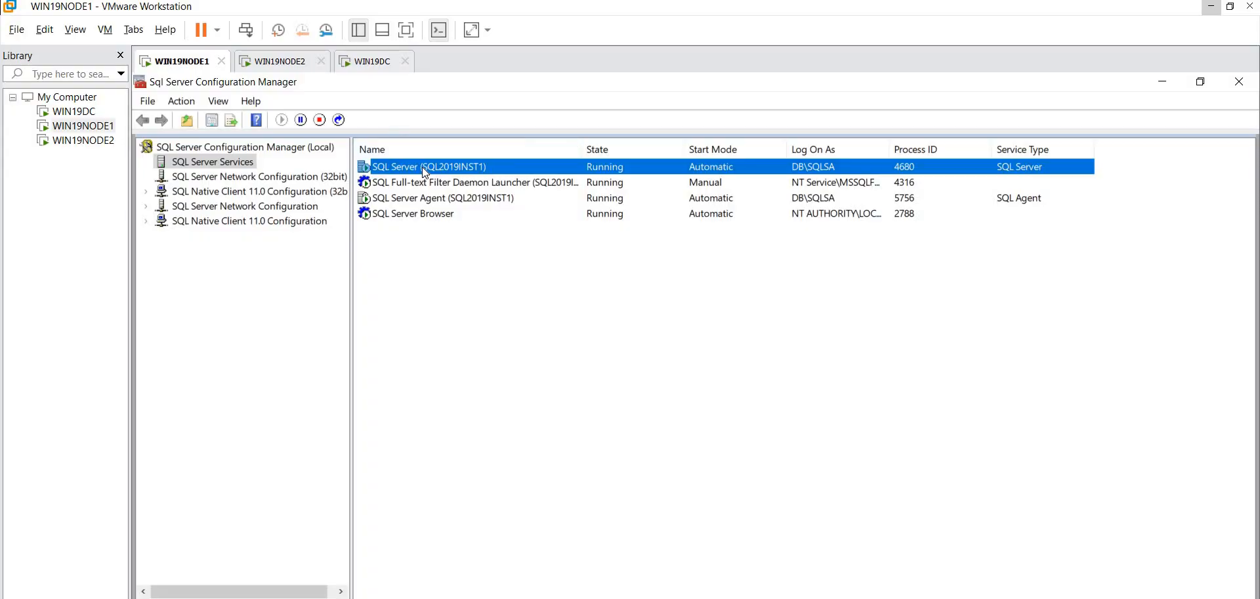
right_click(422, 167)
click(494, 281)
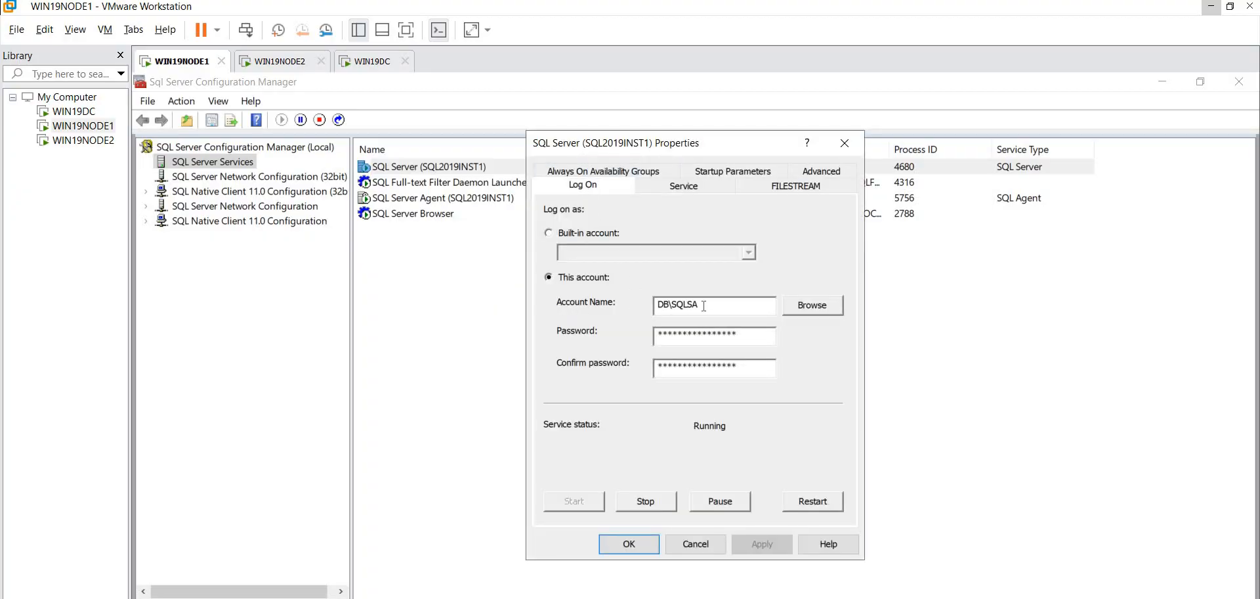
click(549, 233)
click(752, 252)
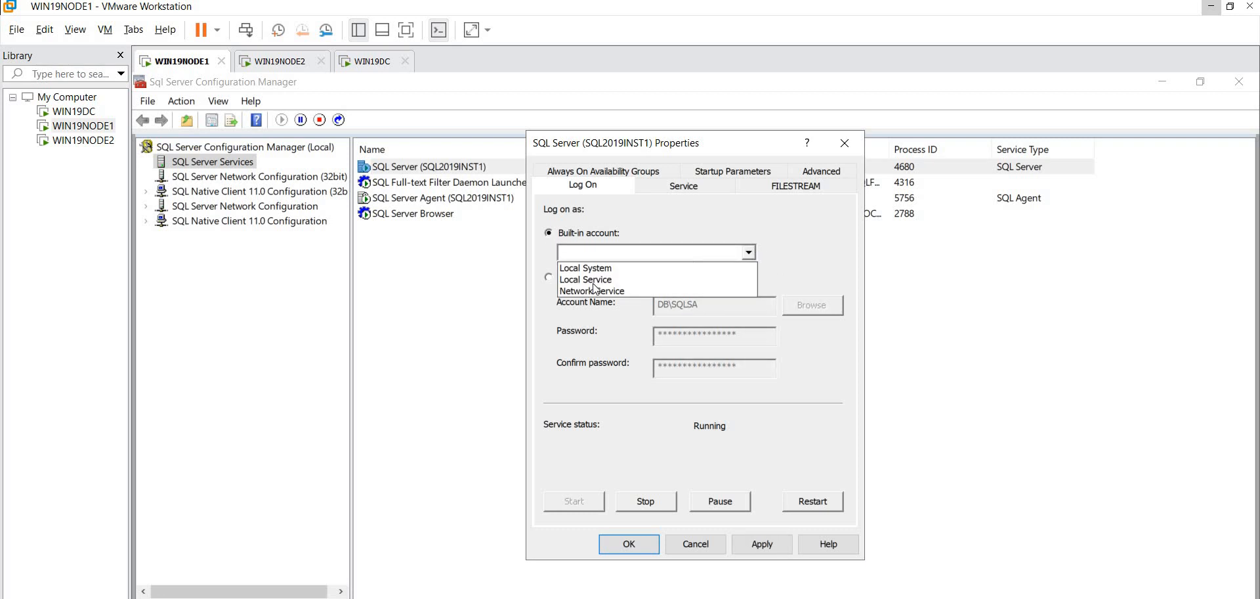
click(821, 230)
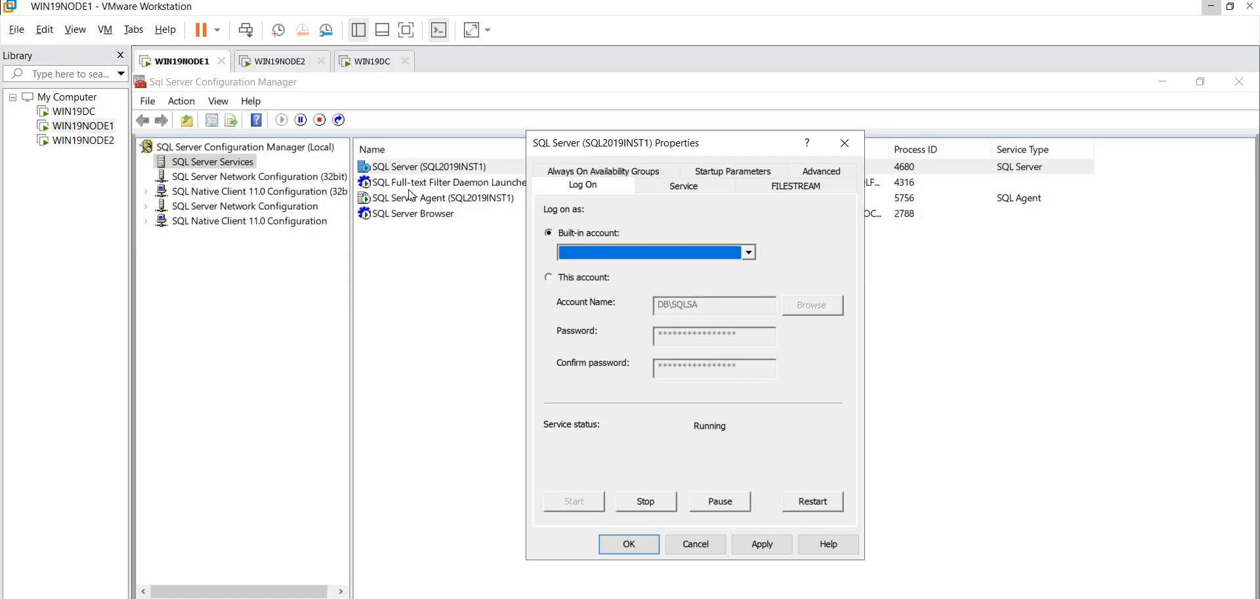
click(555, 278)
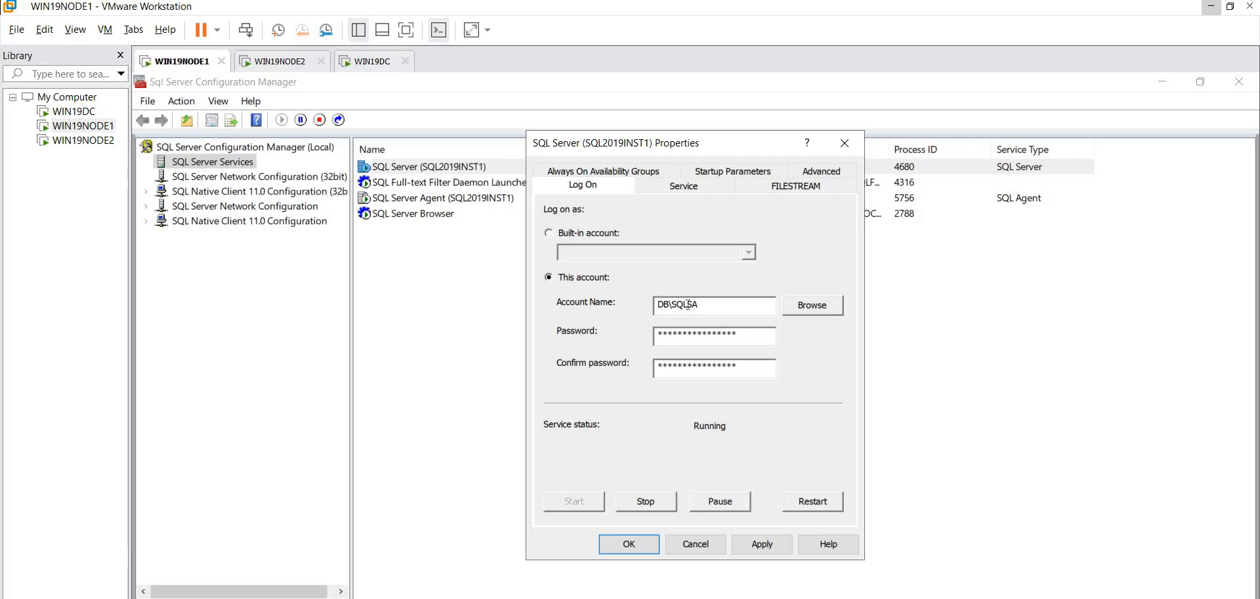
click(699, 536)
Check the log-on account in the properties of the SQL Server Agent (SQL2019INST1) service.
click(443, 196)
right_click(444, 197)
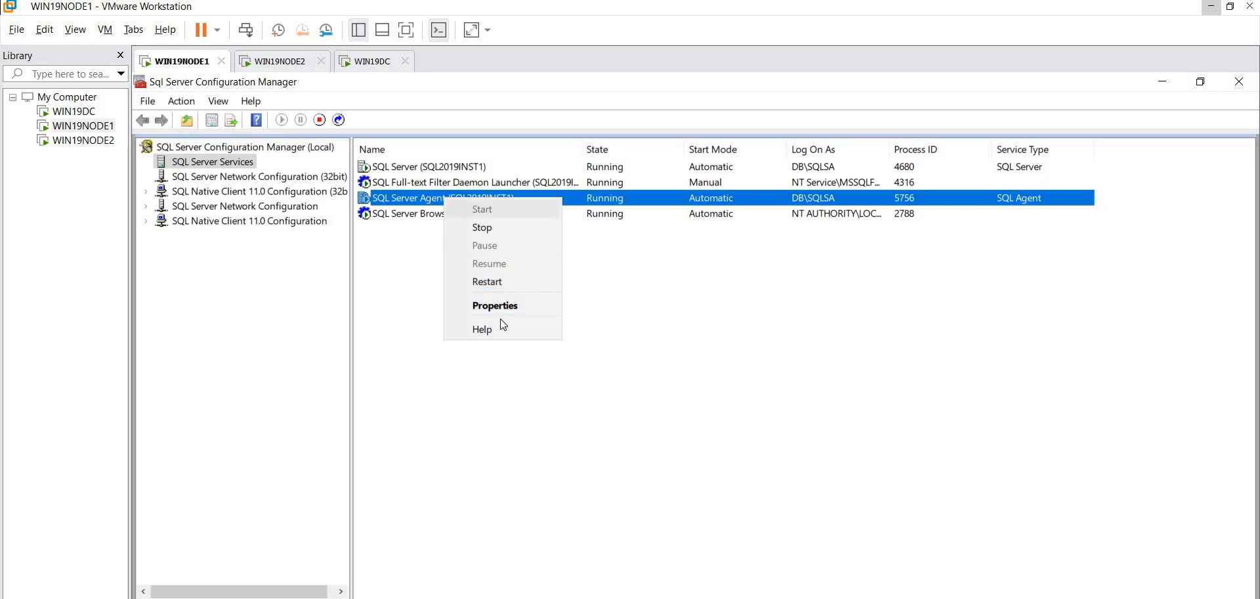
click(489, 305)
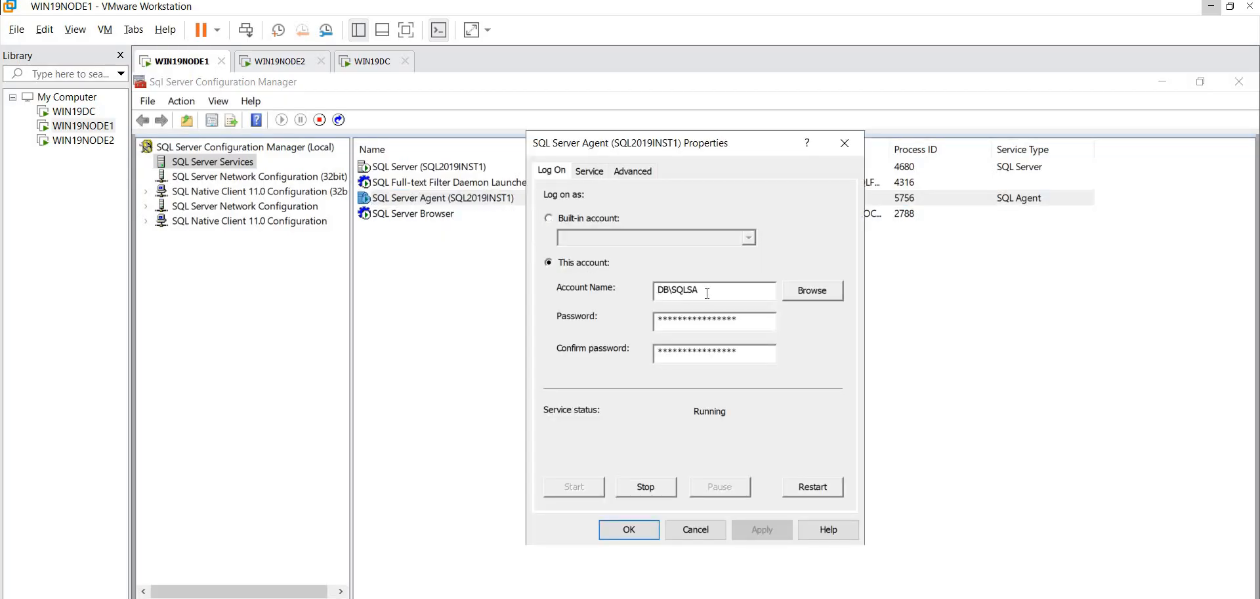
drag(670, 290, 649, 290)
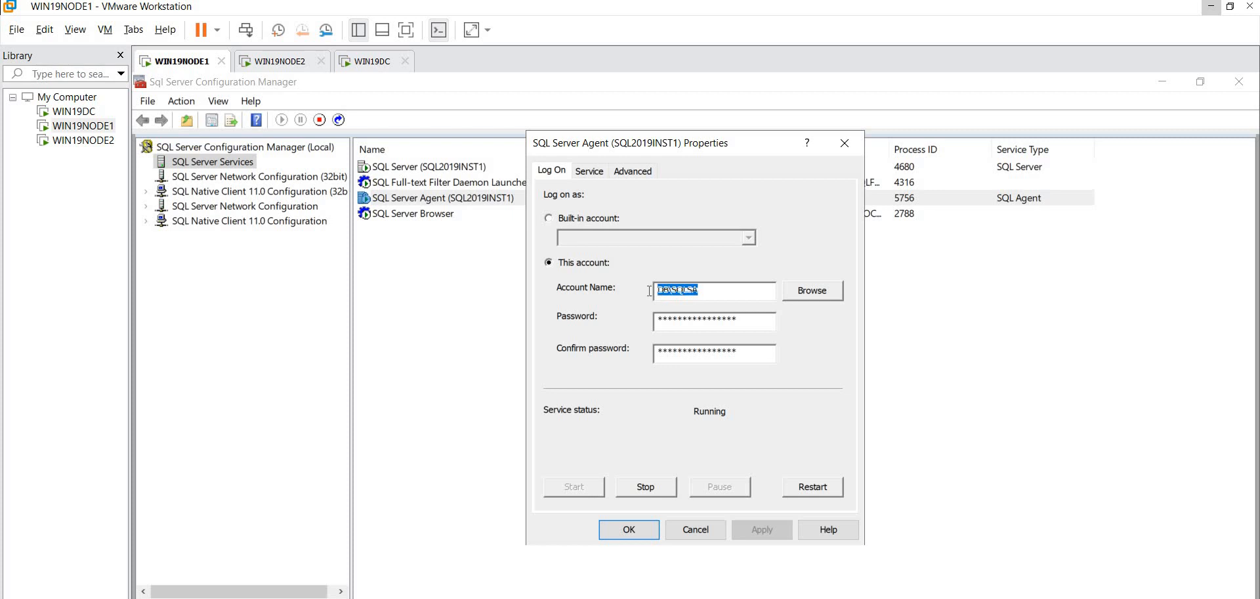
click(693, 529)
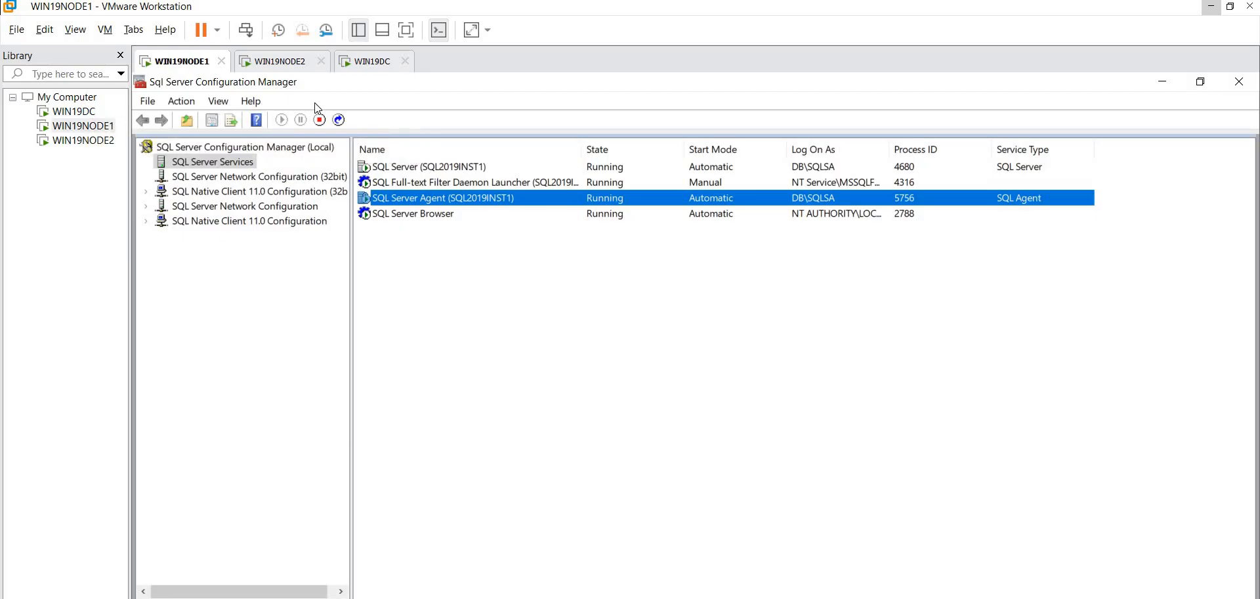
Return to the BACKUP (G:) drive and select the SQLSA account in the LS_Backup_PR folder's security properties.
click(313, 598)
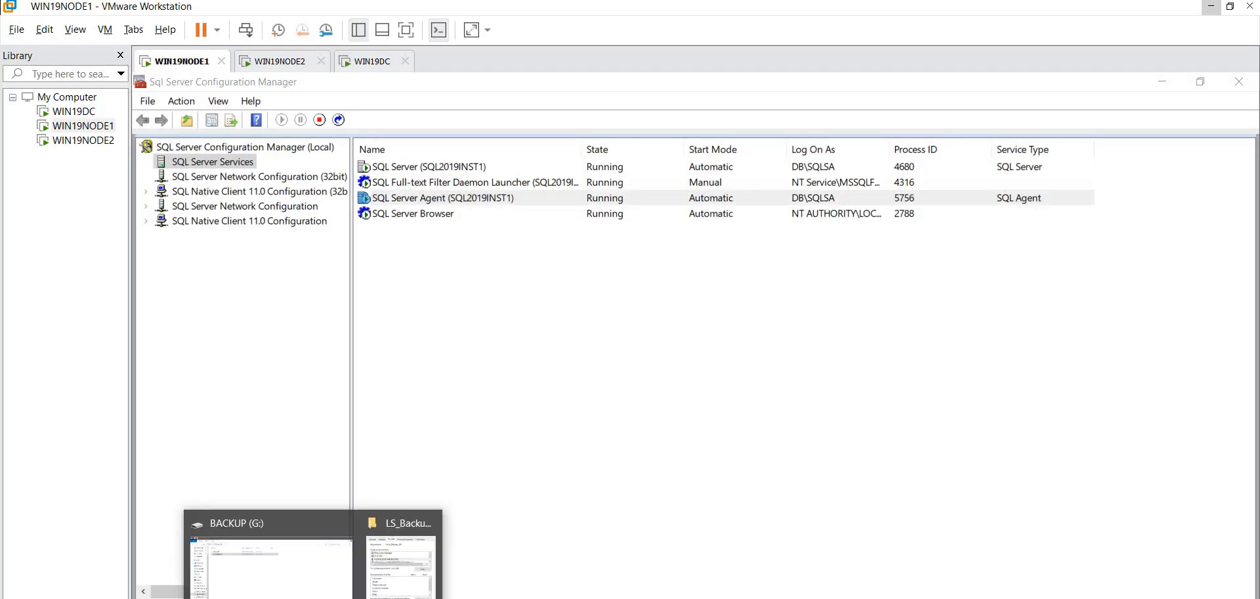
click(265, 568)
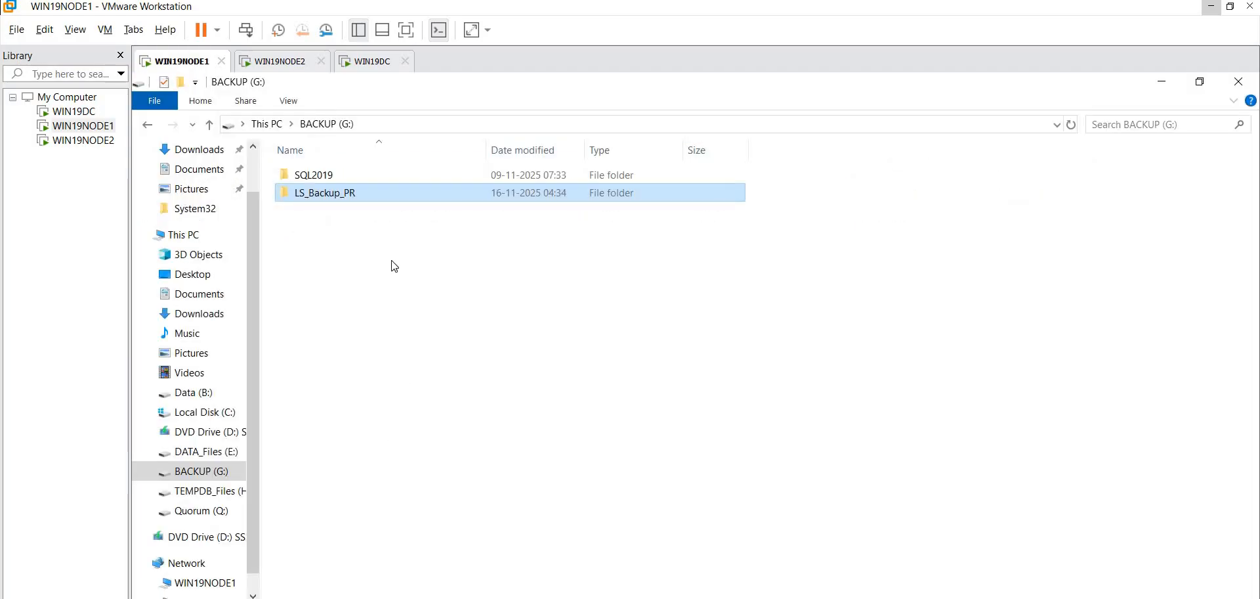
right_click(346, 191)
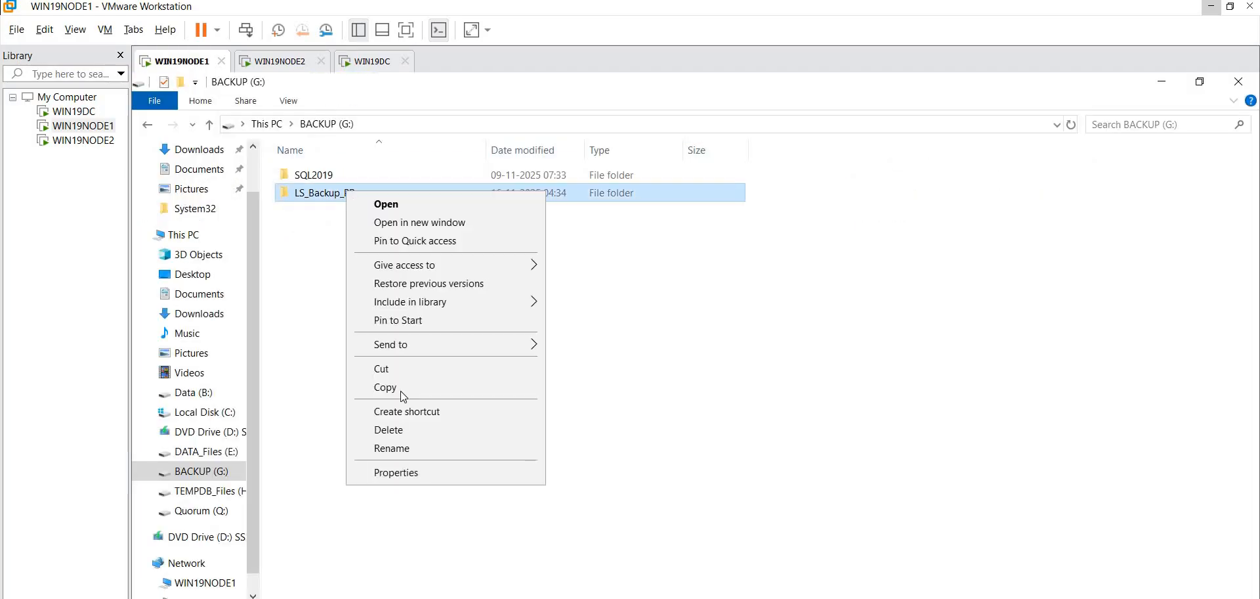
click(401, 474)
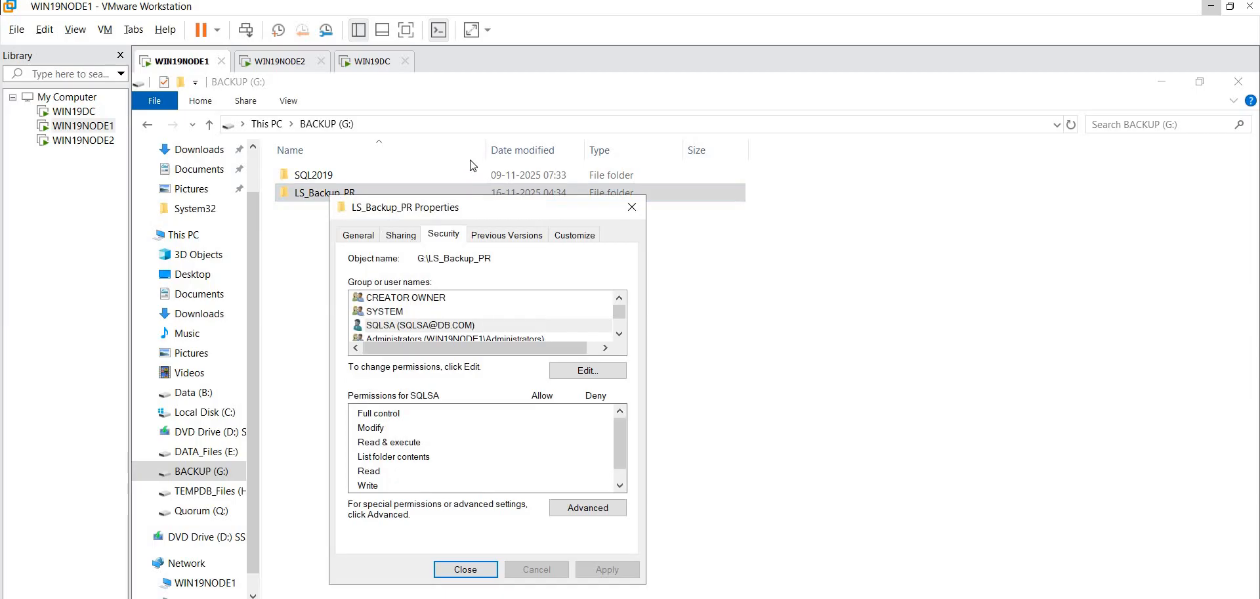
click(409, 325)
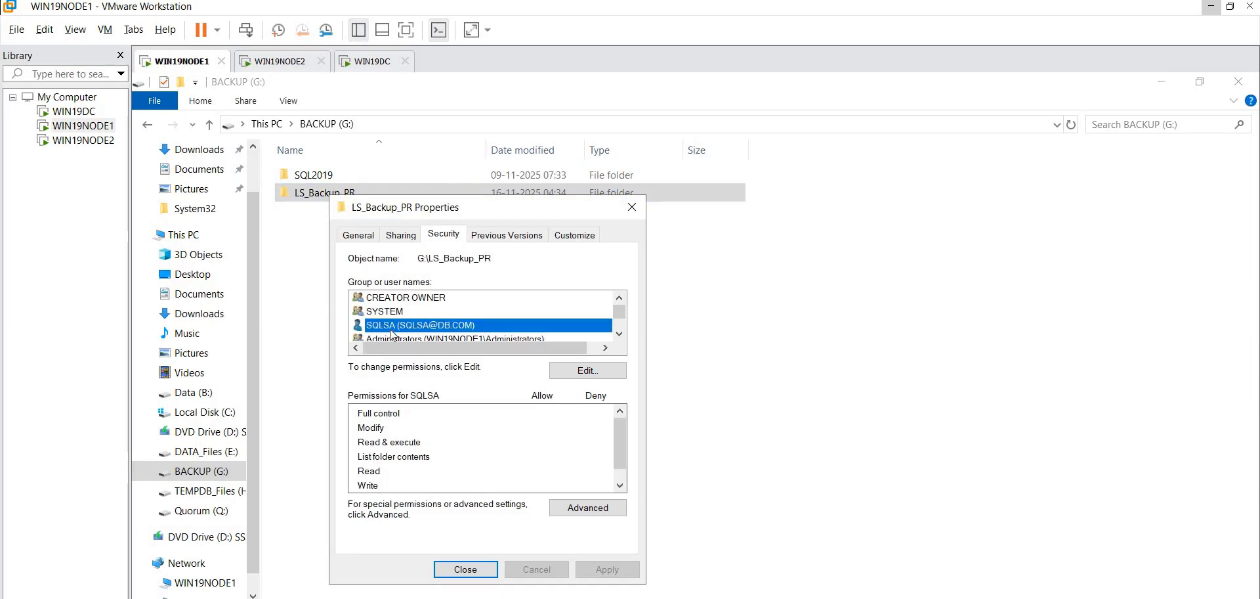
Add the db\sqlsa account to the security permissions of LS_Backup_PR by its checked name and close the folder's properties.
click(580, 370)
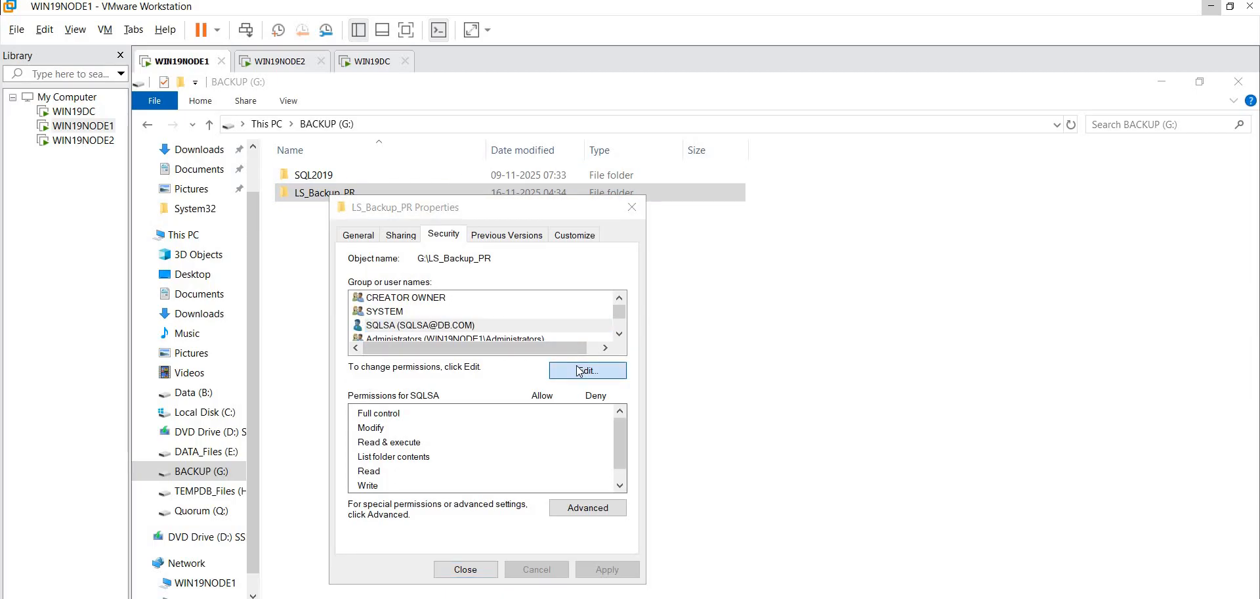
click(551, 446)
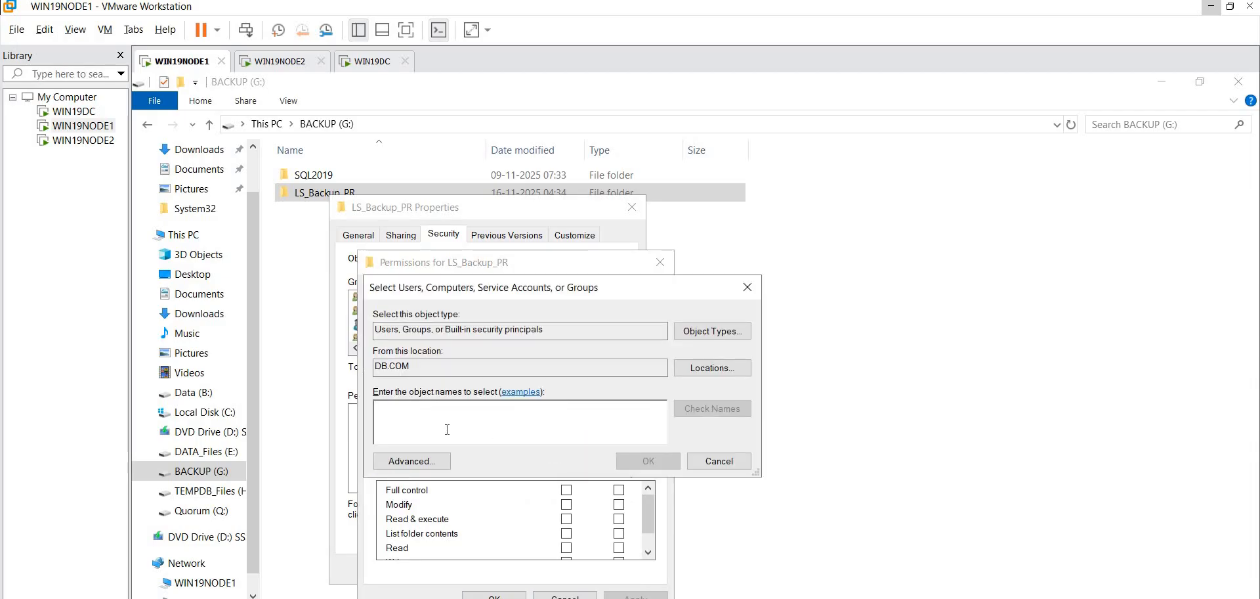
text(db\s)
text(qlsa)
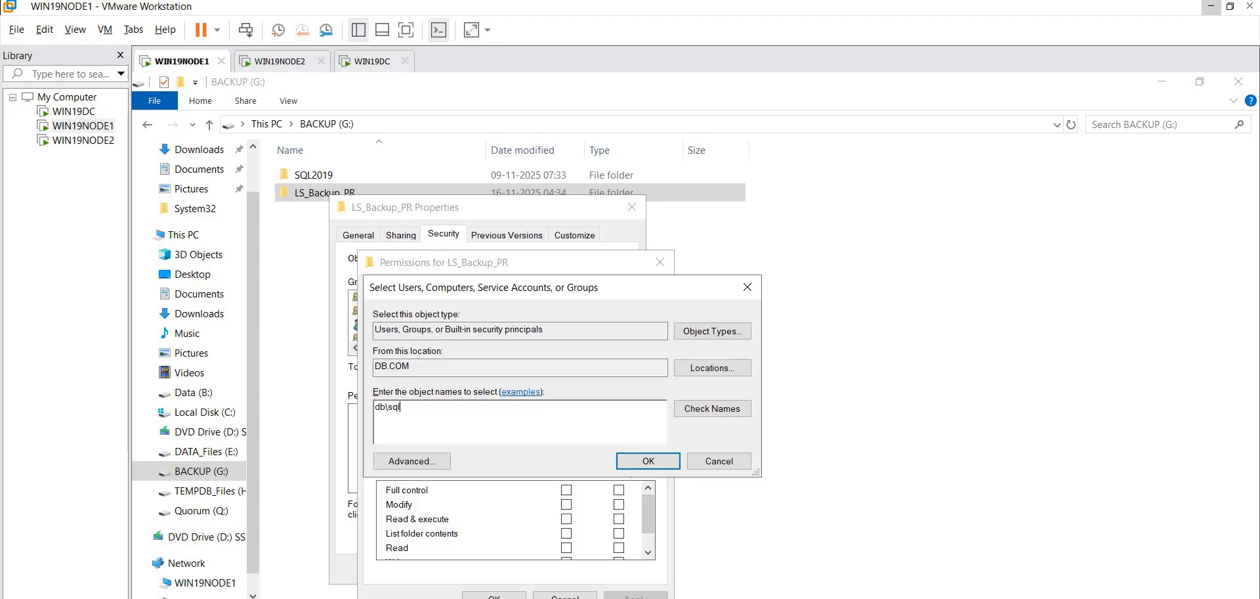
click(738, 407)
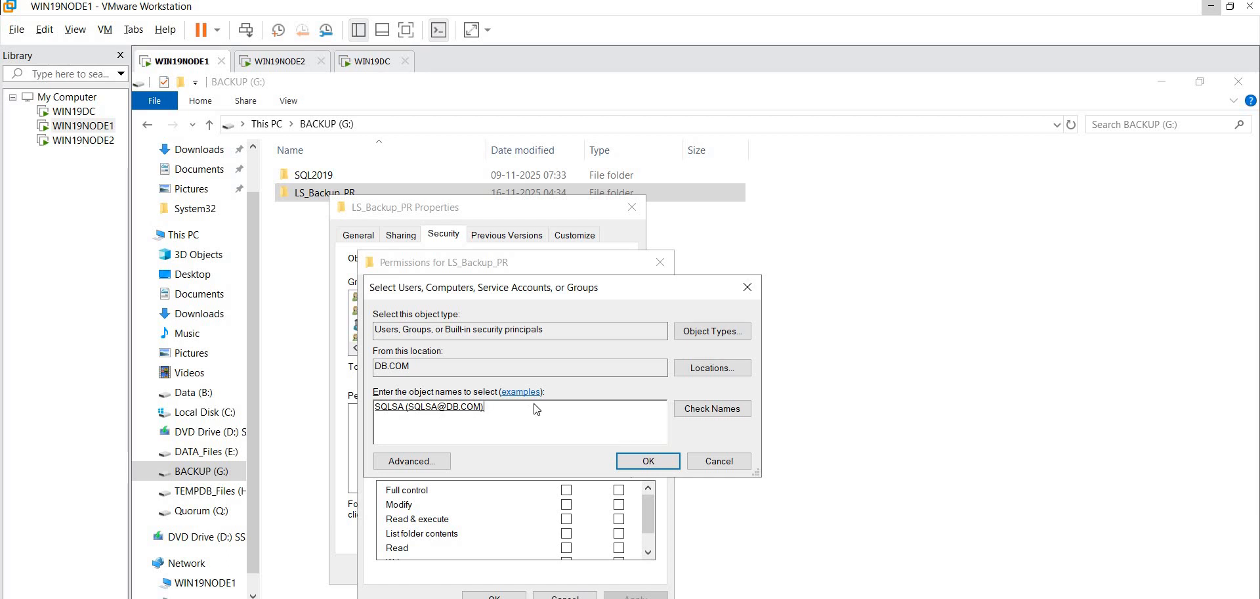
click(640, 460)
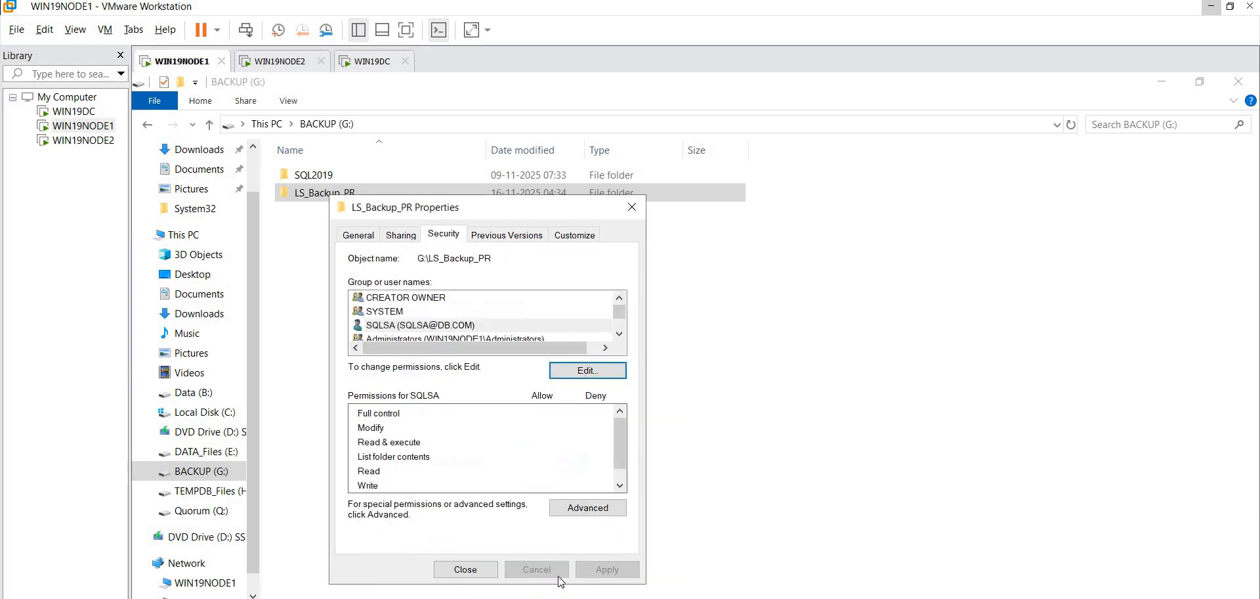
click(496, 594)
click(480, 569)
click(416, 325)
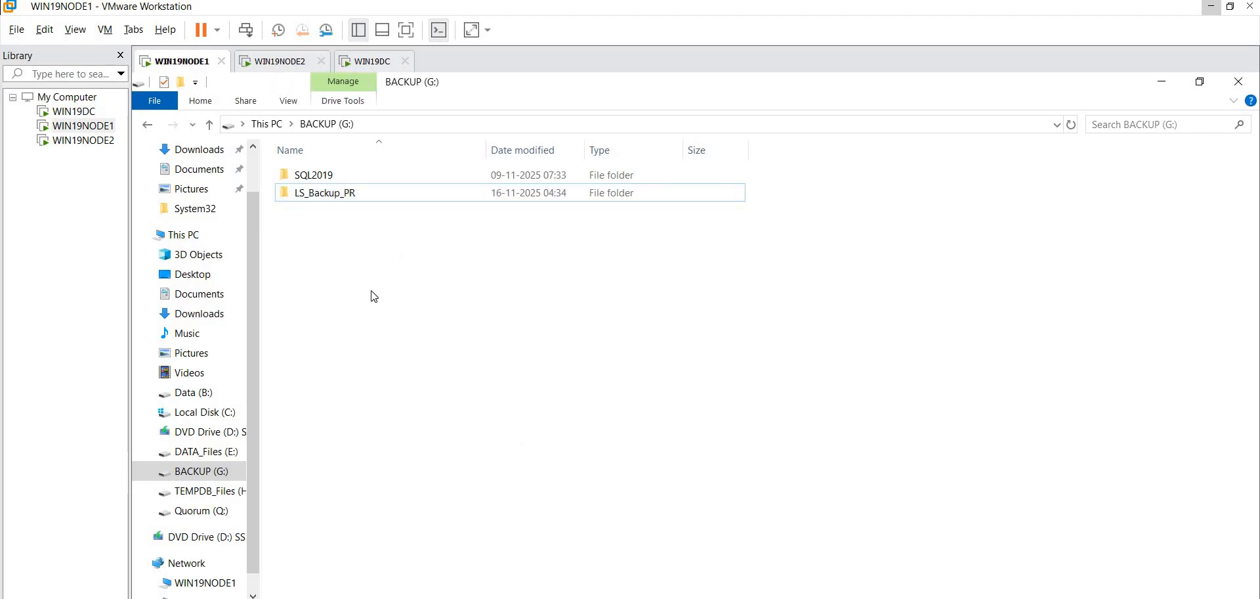
Switch to the WIN19NODE2 virtual machine and open its BACKUP (G:) drive in File Explorer.
click(328, 200)
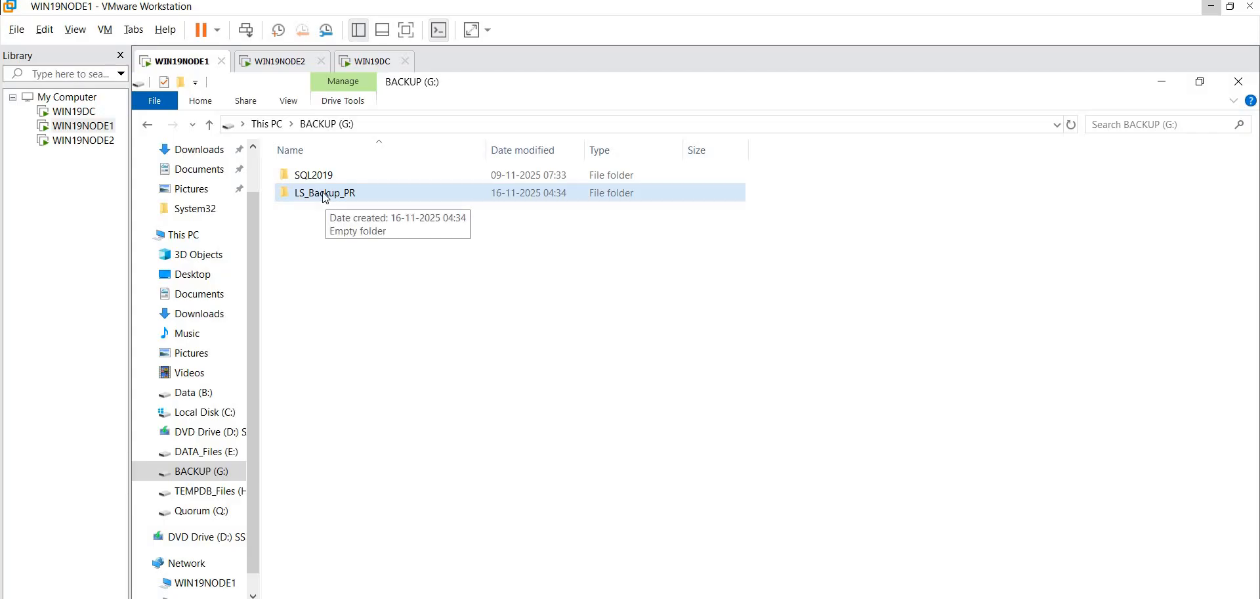
click(270, 68)
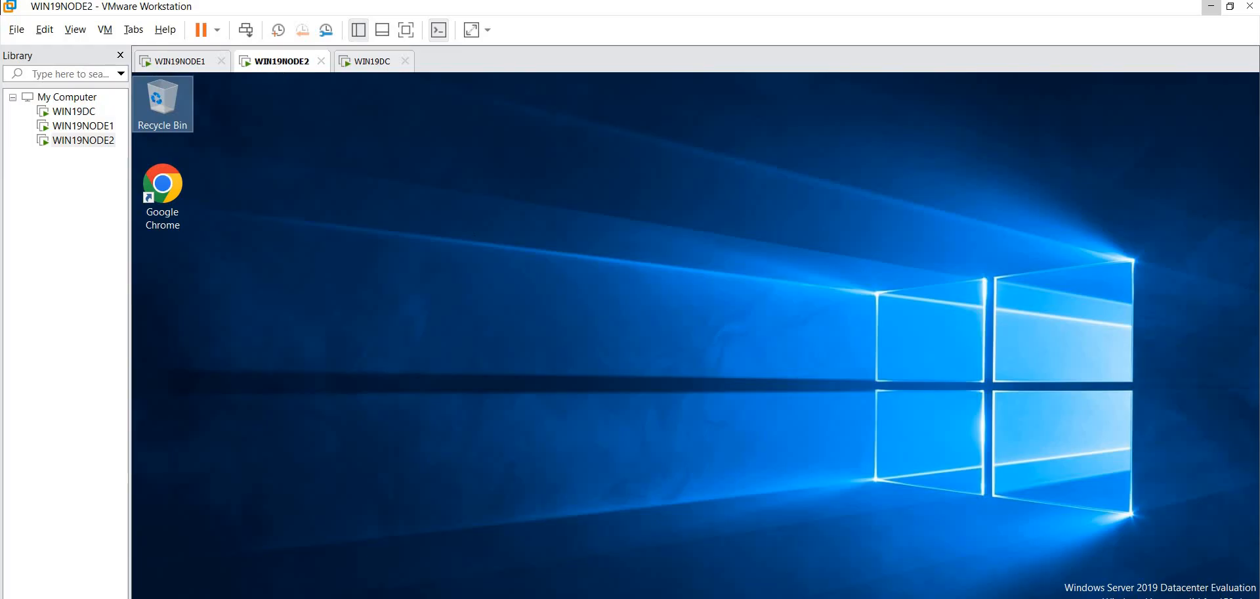
mouse_move(313, 598)
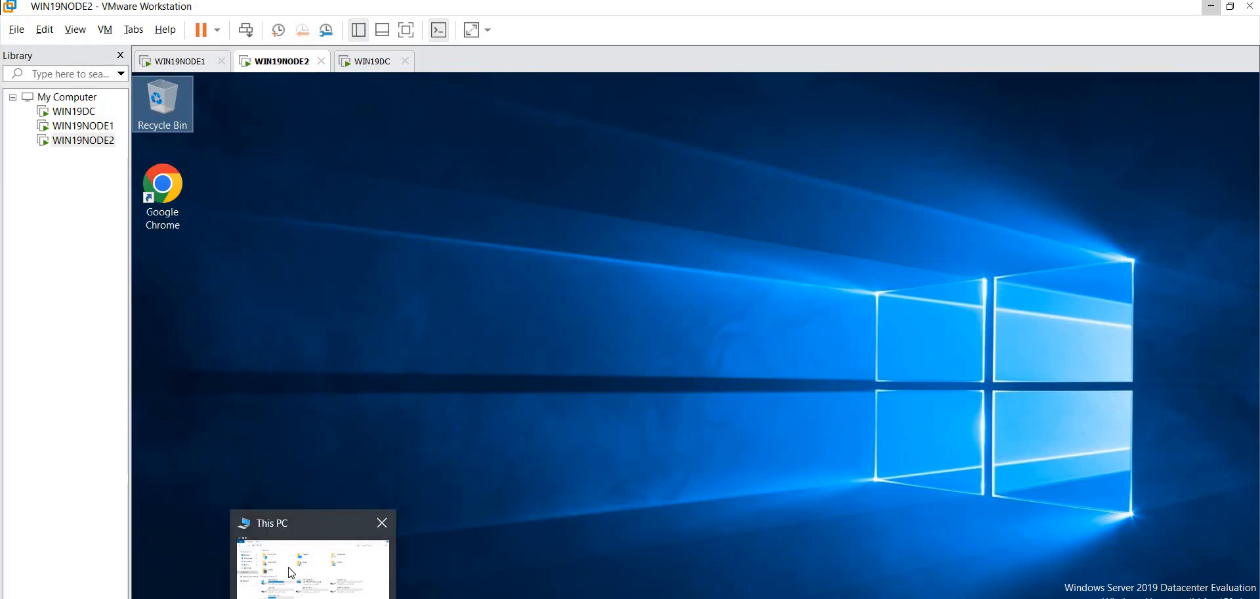
click(291, 572)
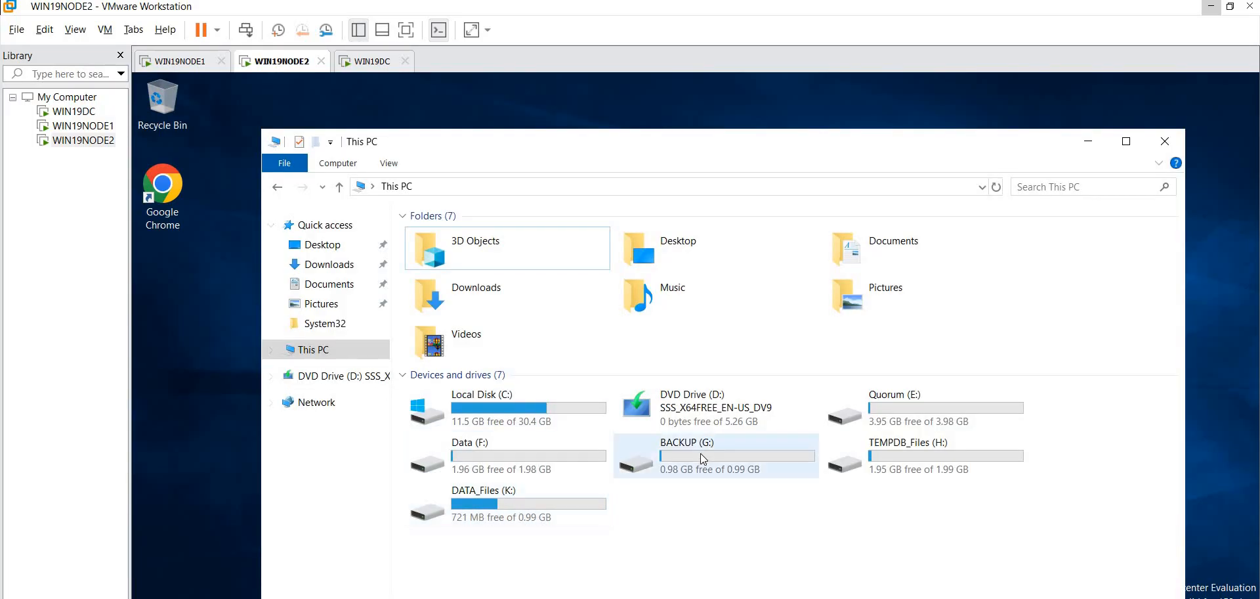
double_click(701, 453)
Create a new folder named LS_Backup_DR in the BACKUP (G:) drive of WIN19NODE2.
right_click(607, 390)
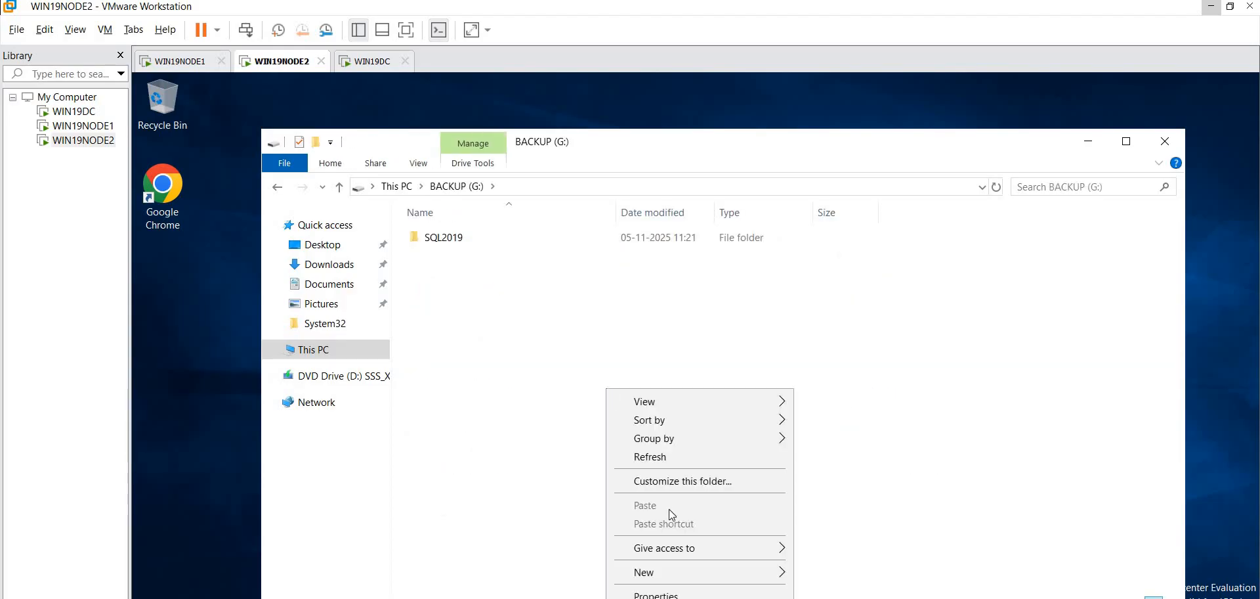
mouse_move(676, 572)
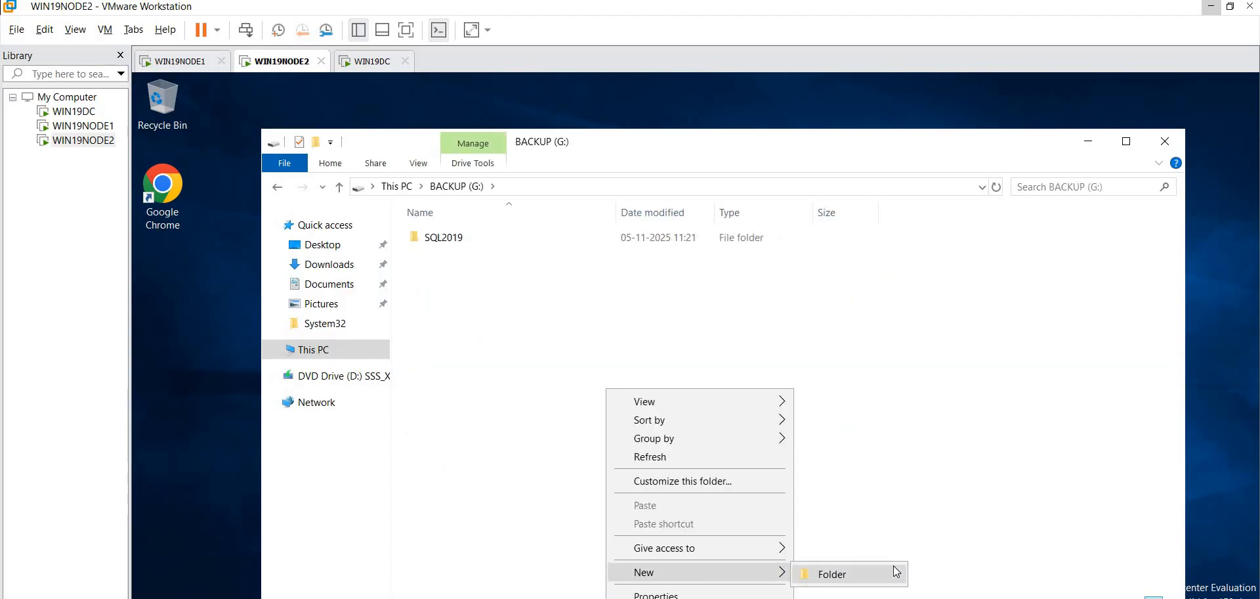
click(897, 572)
key(BackSpace)
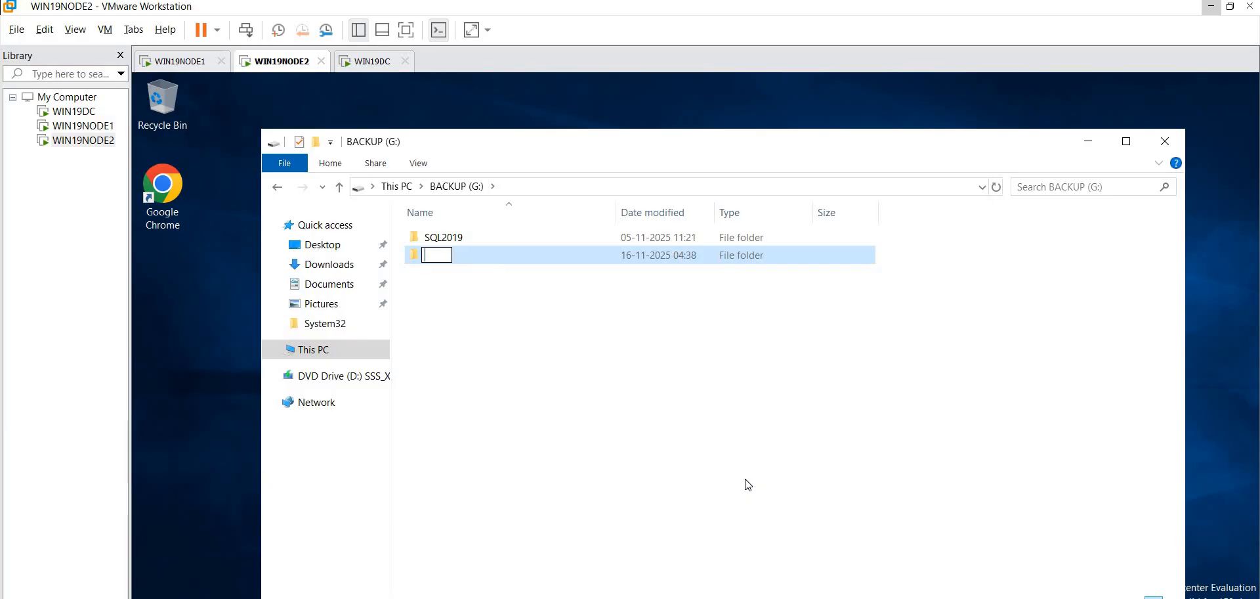
text(LS_Backu)
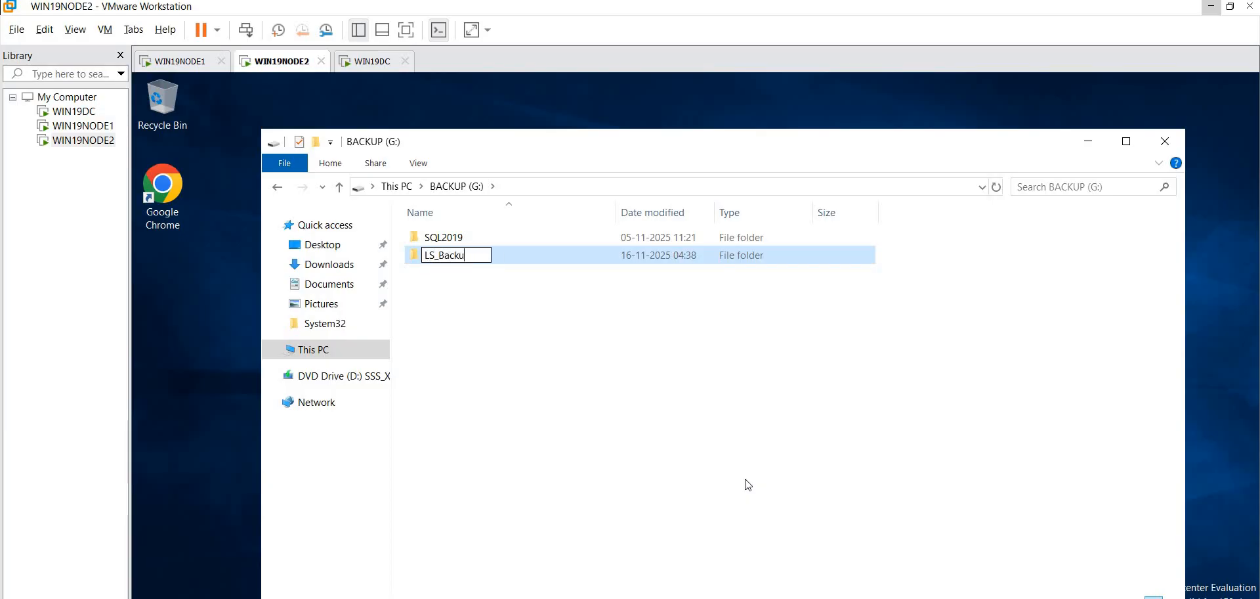
text(p_DR)
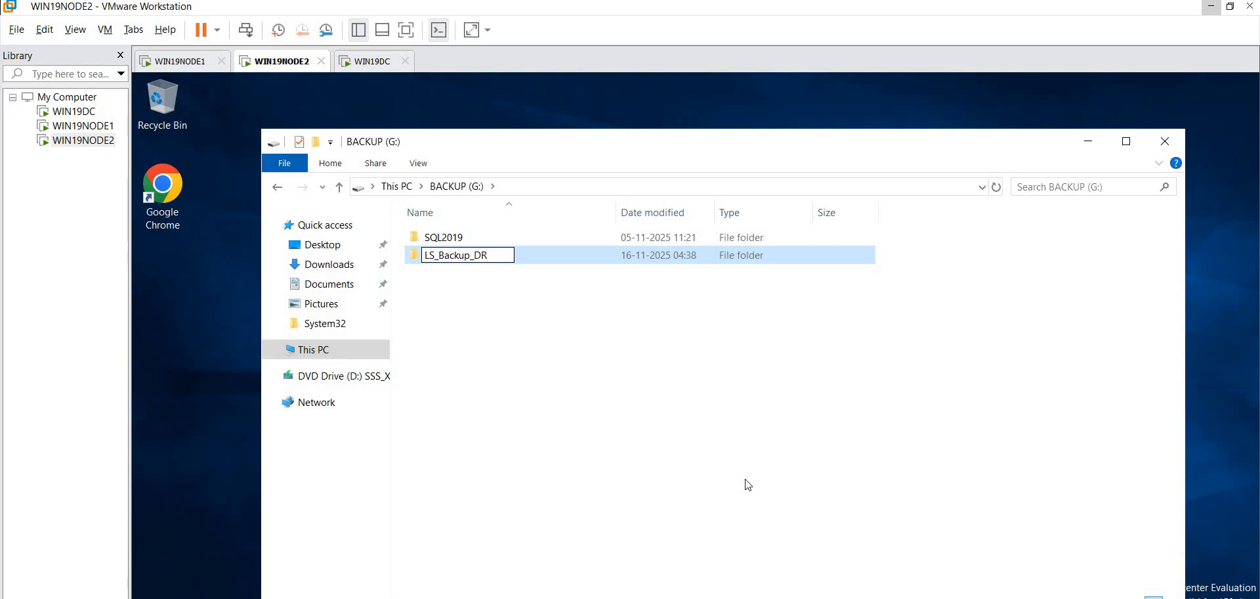
key(Return)
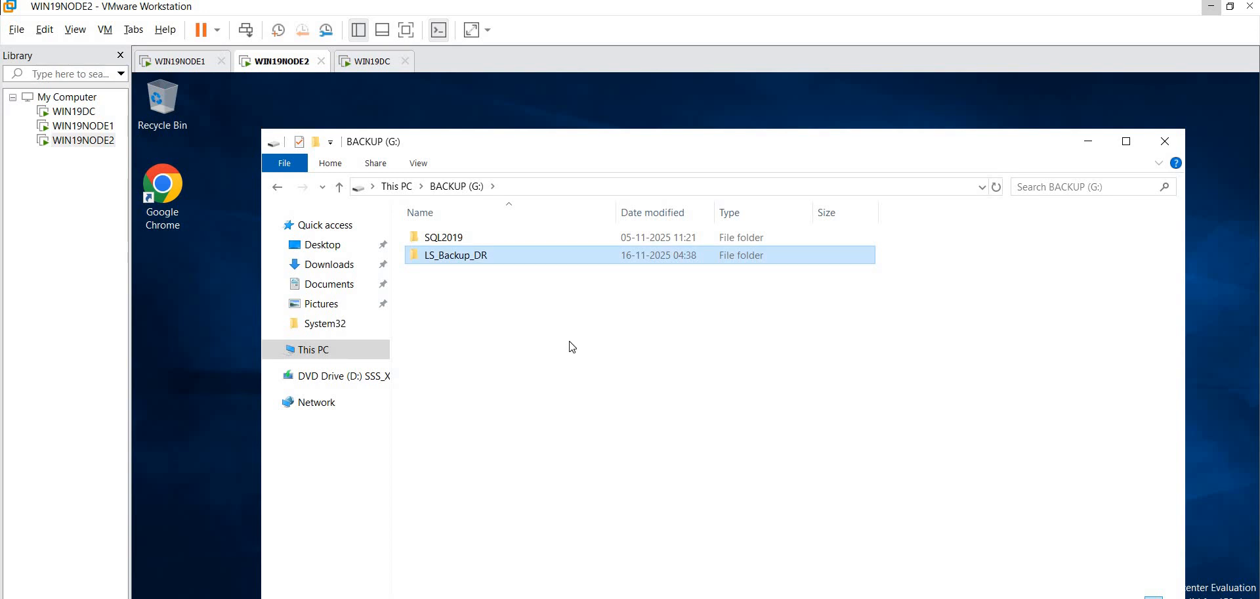
right_click(525, 334)
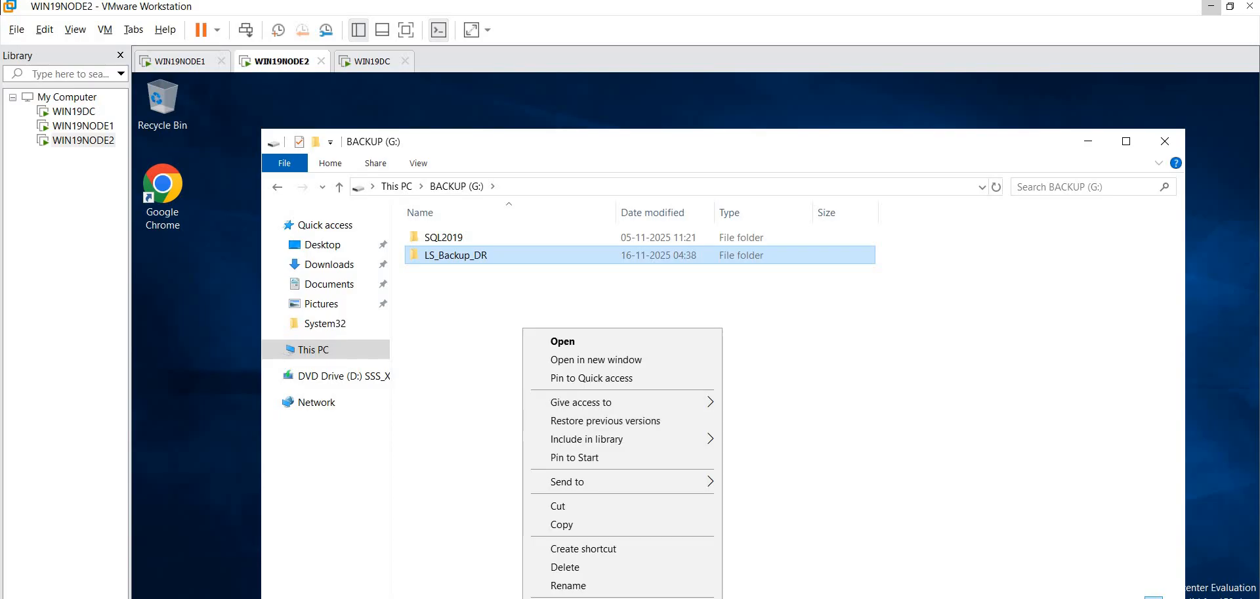
click(479, 346)
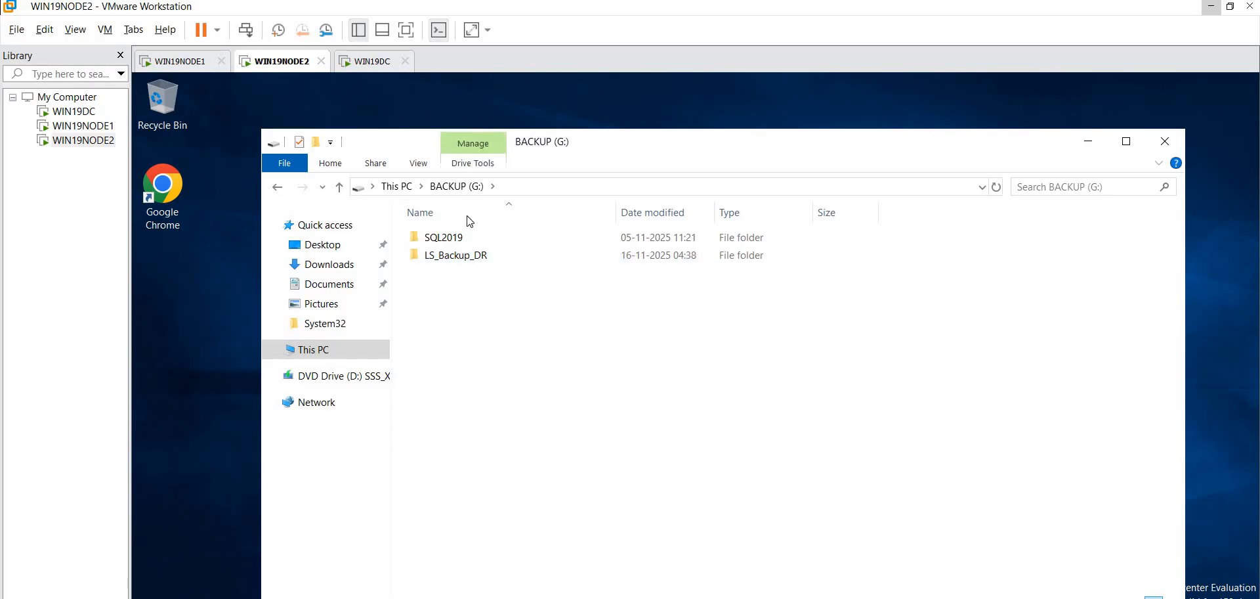
In the LS_Backup_DR folder's advanced sharing settings, enable sharing of the folder under the share name LS_Backup_DR.
click(454, 260)
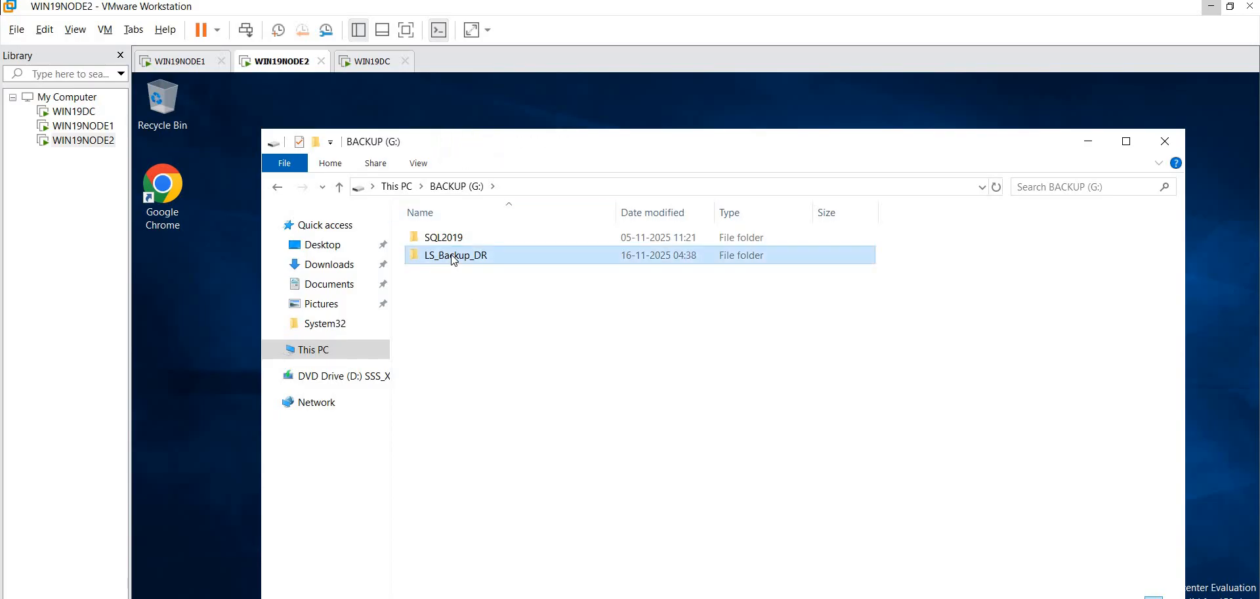
right_click(454, 260)
click(522, 536)
click(517, 267)
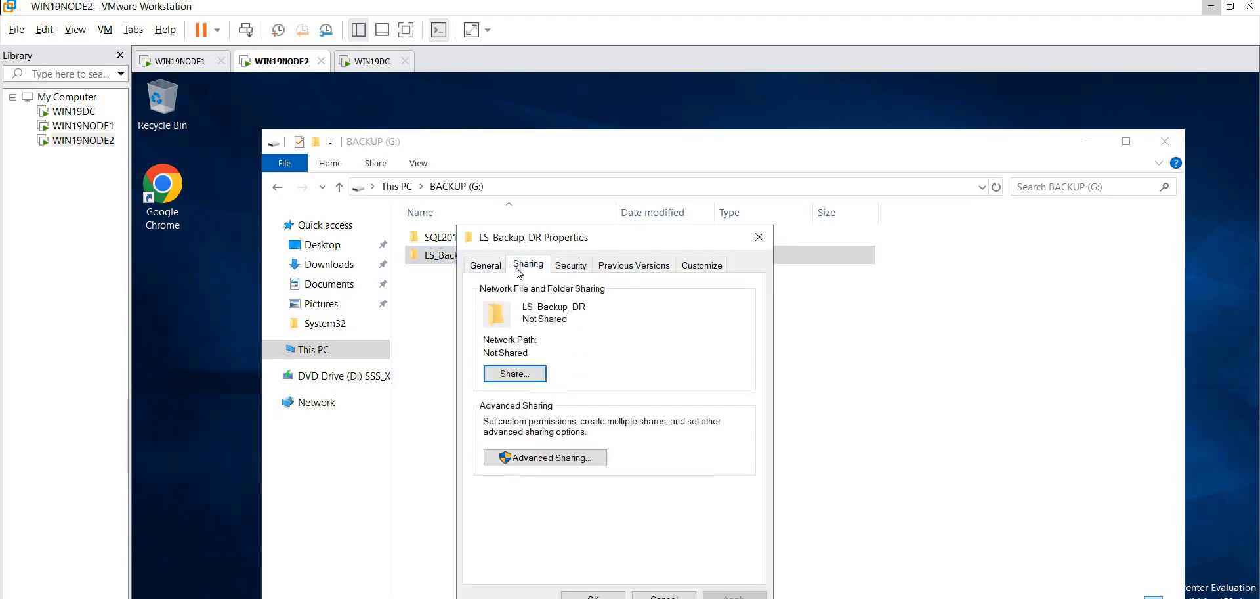
click(537, 464)
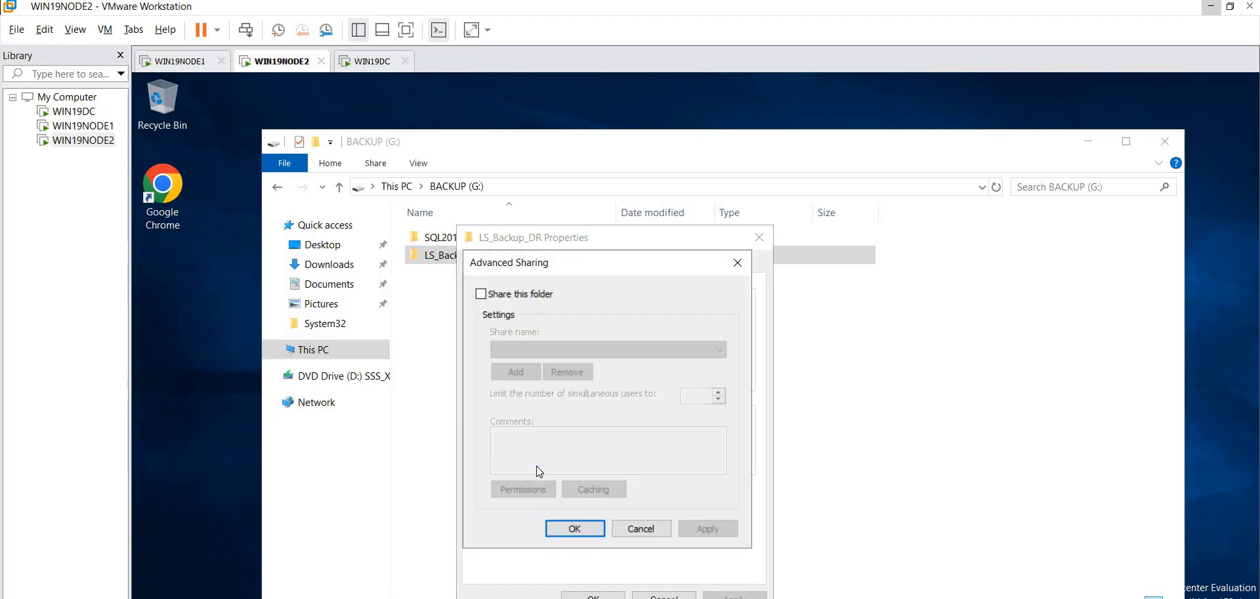
click(482, 295)
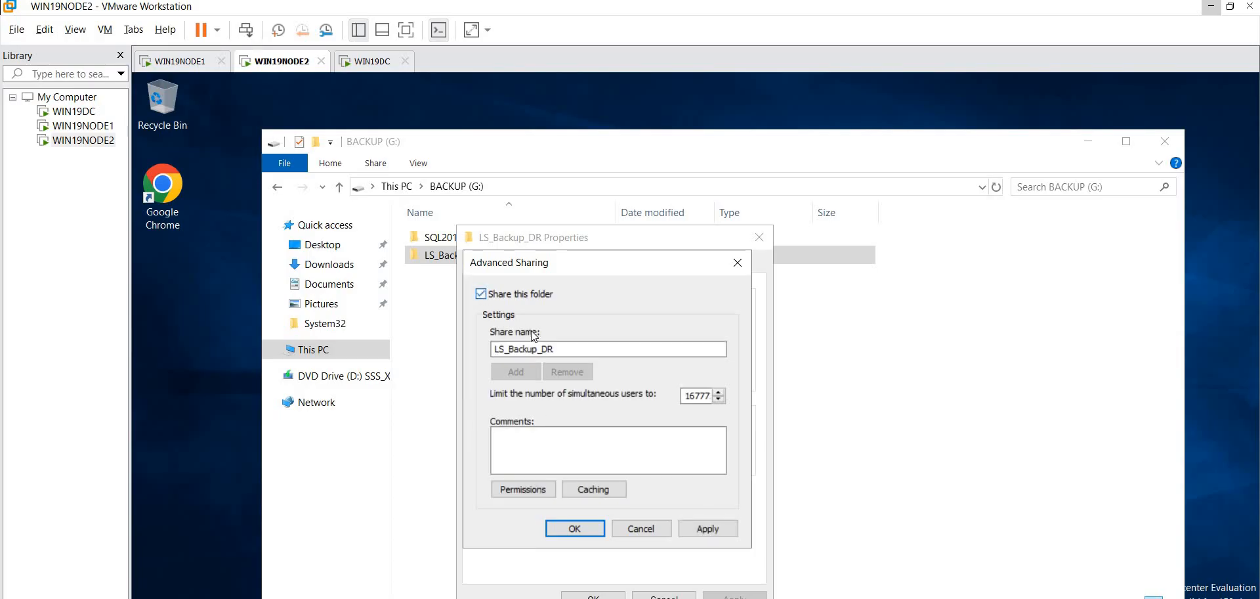
Allow Everyone Full Control in the LS_Backup_DR share permissions and apply the advanced sharing settings.
click(520, 490)
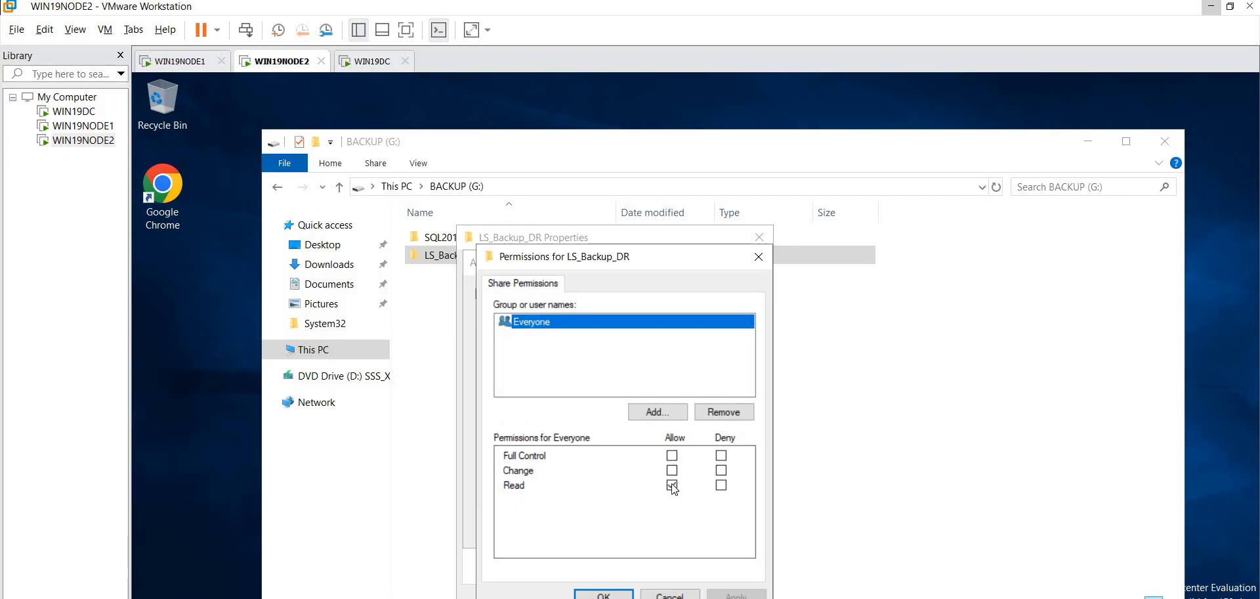
click(671, 456)
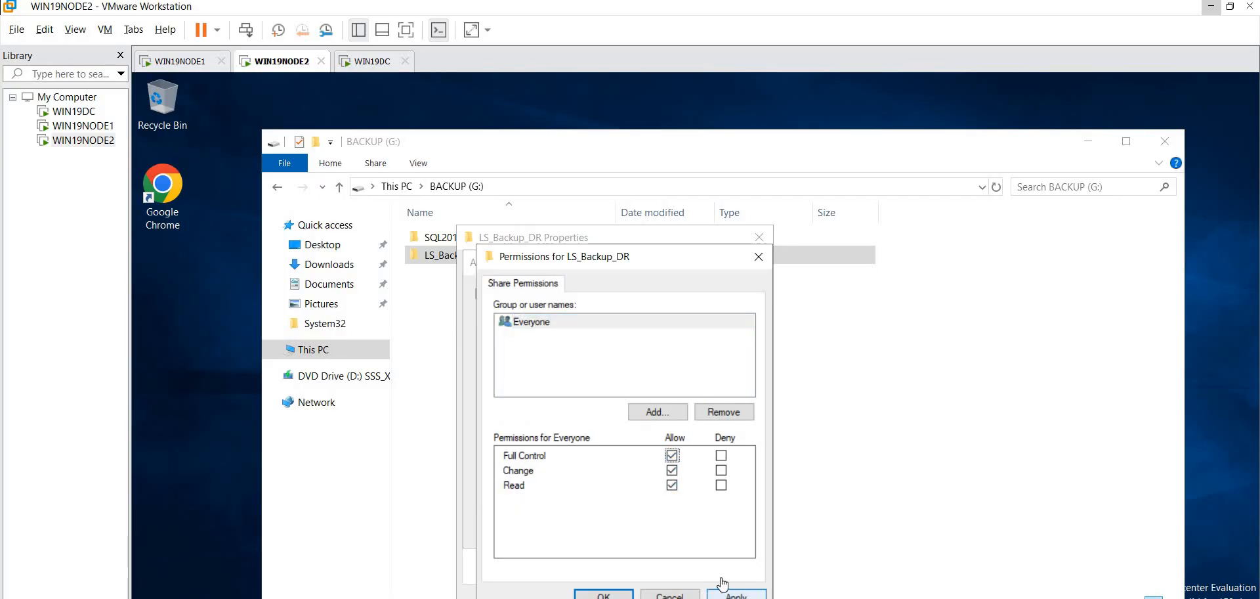
click(732, 595)
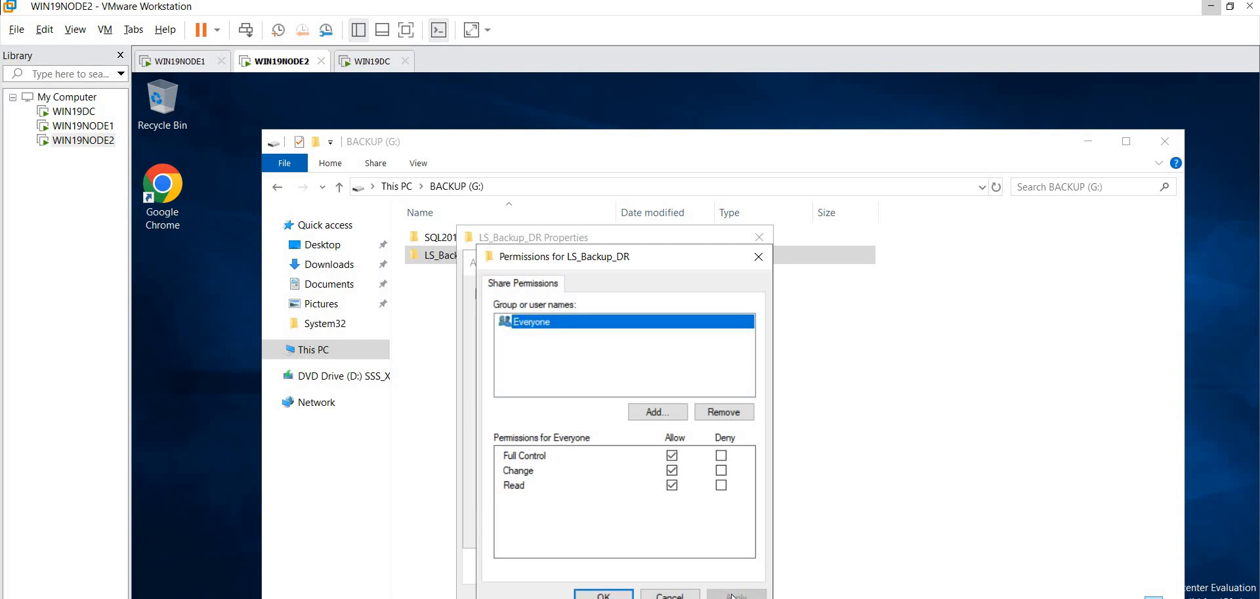
click(604, 595)
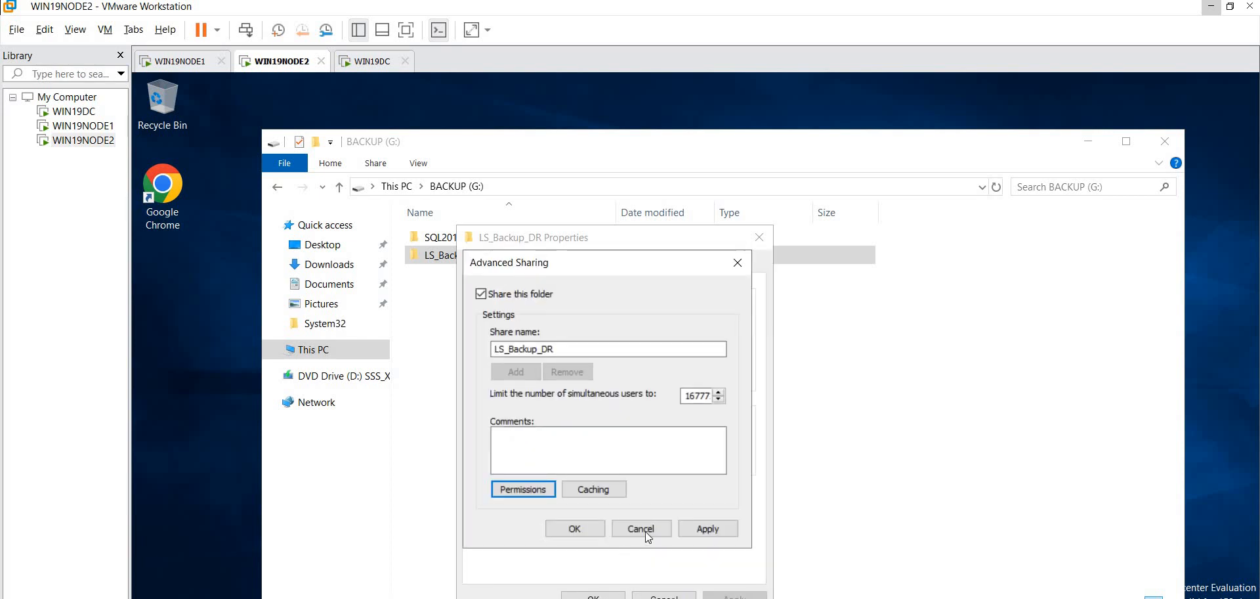
click(690, 535)
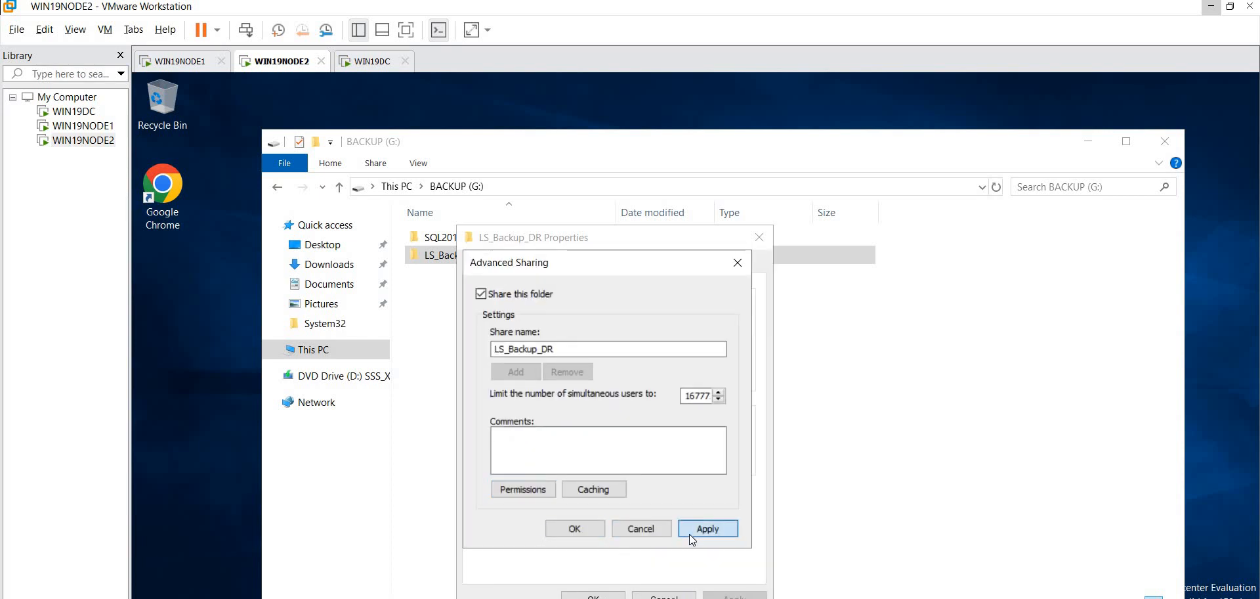
click(574, 528)
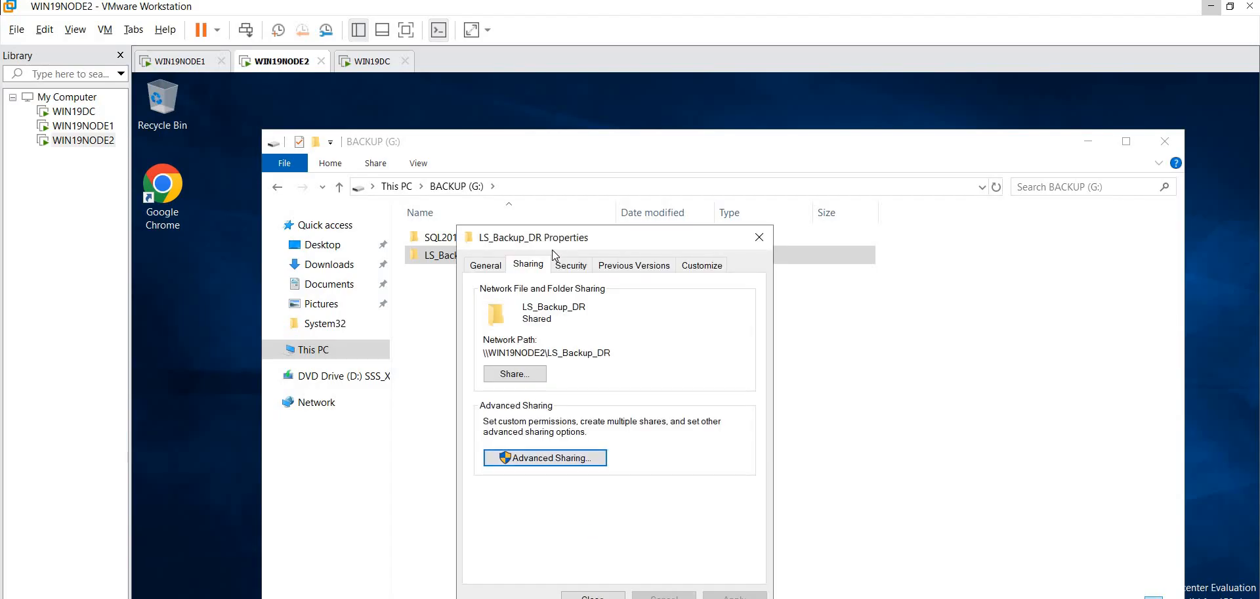
Check the SQLSA account's security permissions, the general details and the network path of LS_Backup_DR, closing its properties when done.
click(569, 268)
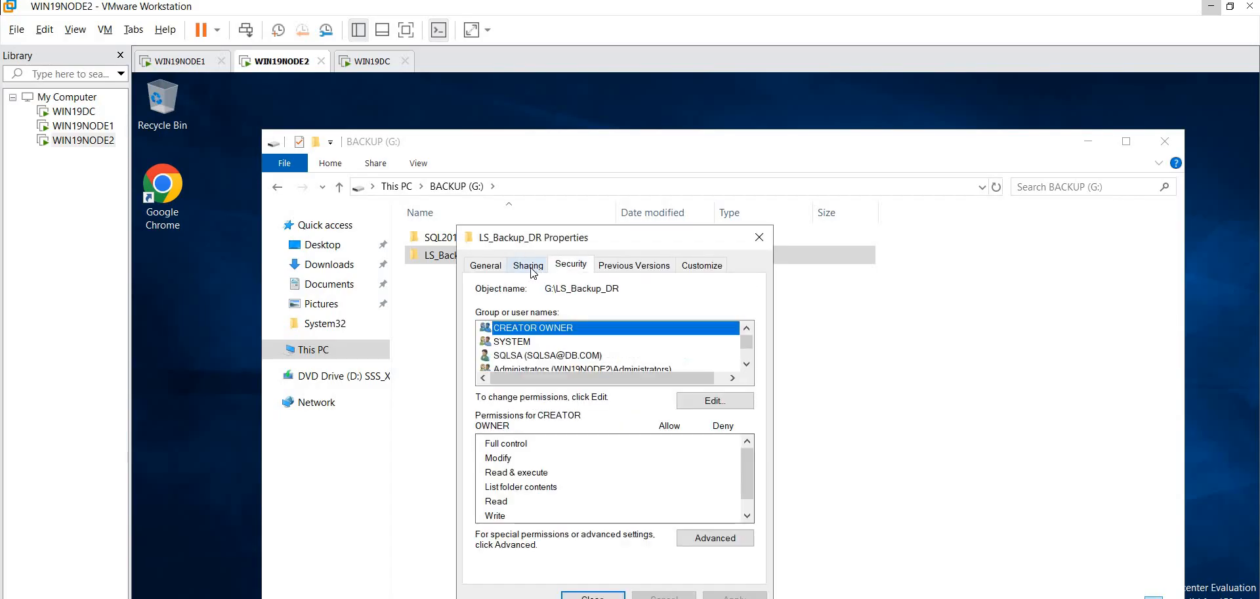
click(548, 355)
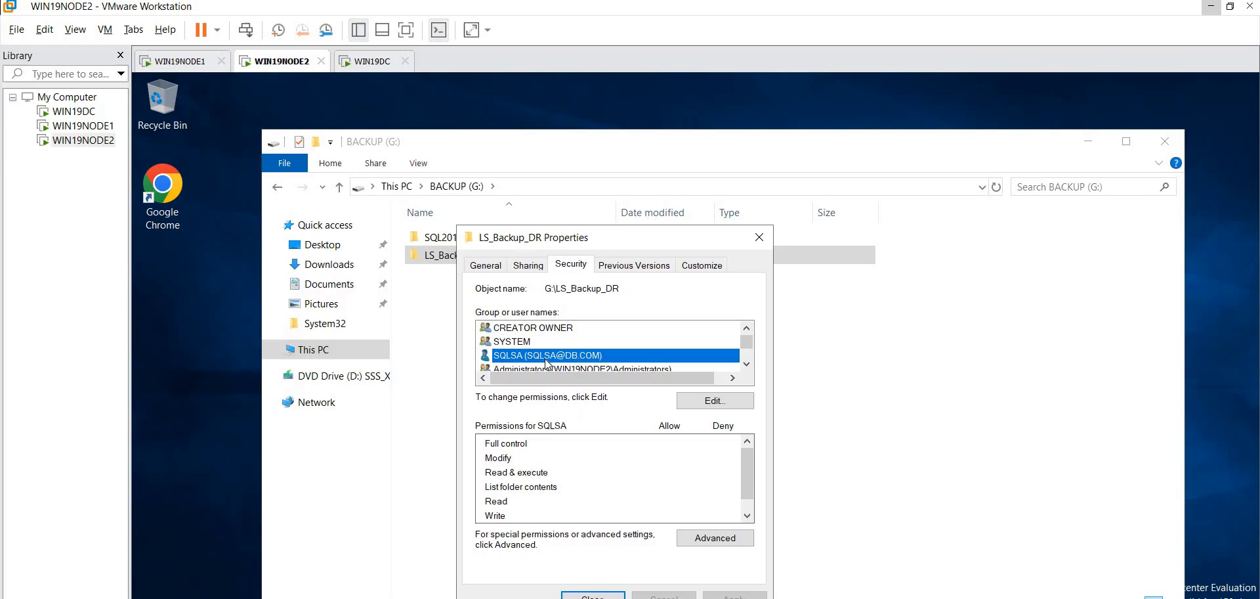
click(522, 266)
click(492, 268)
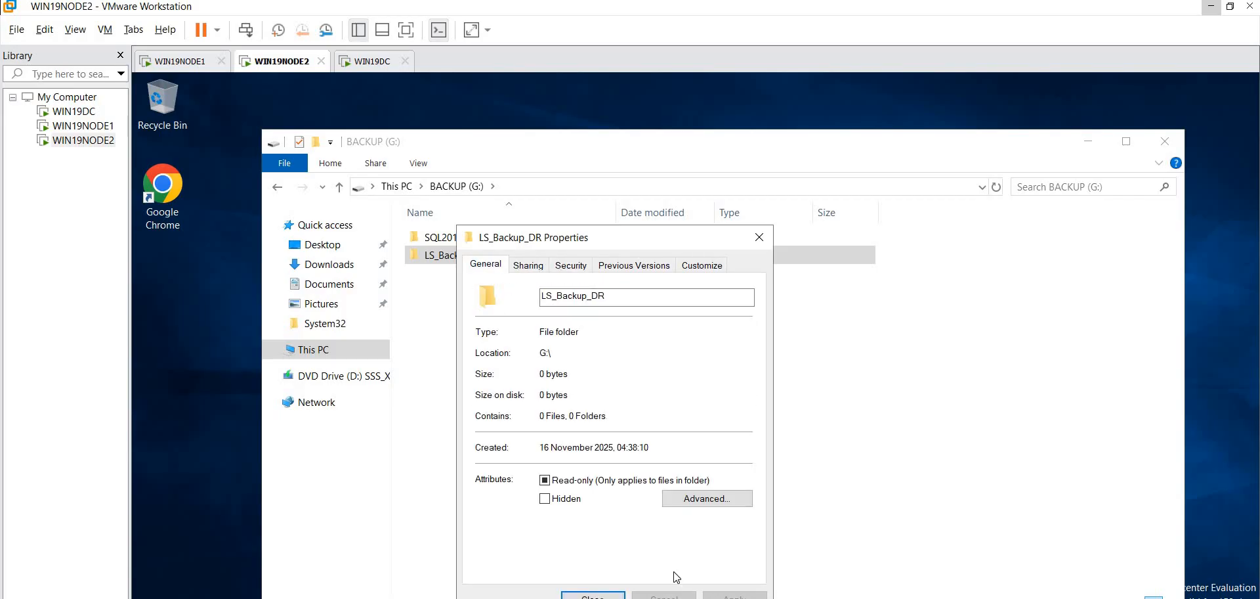
click(522, 266)
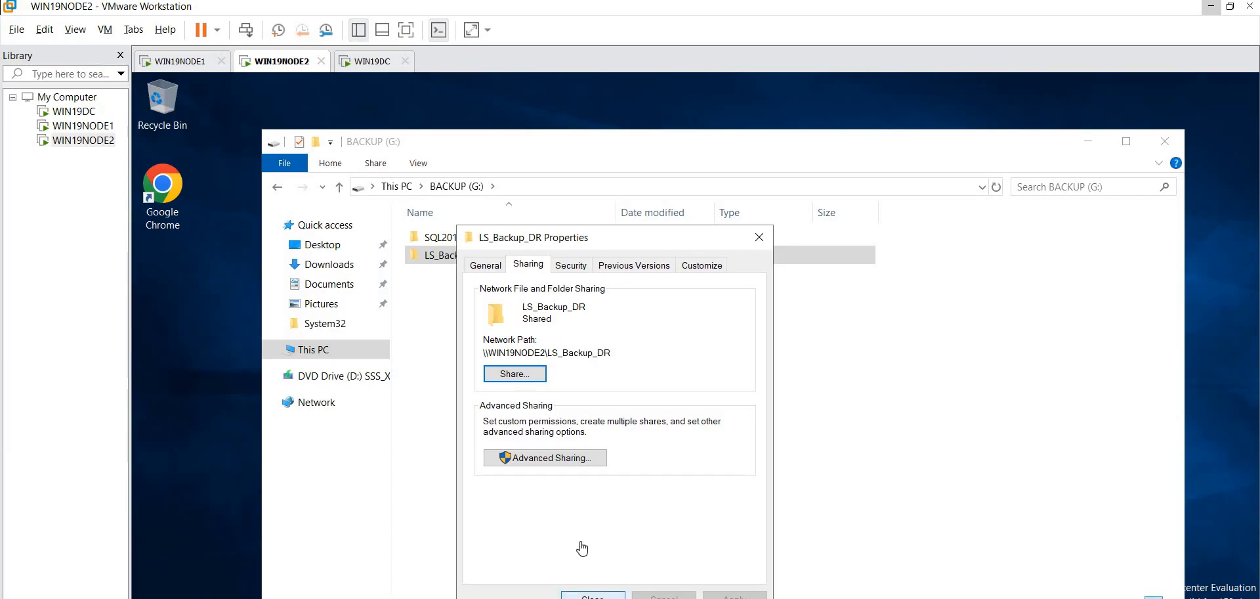
click(592, 595)
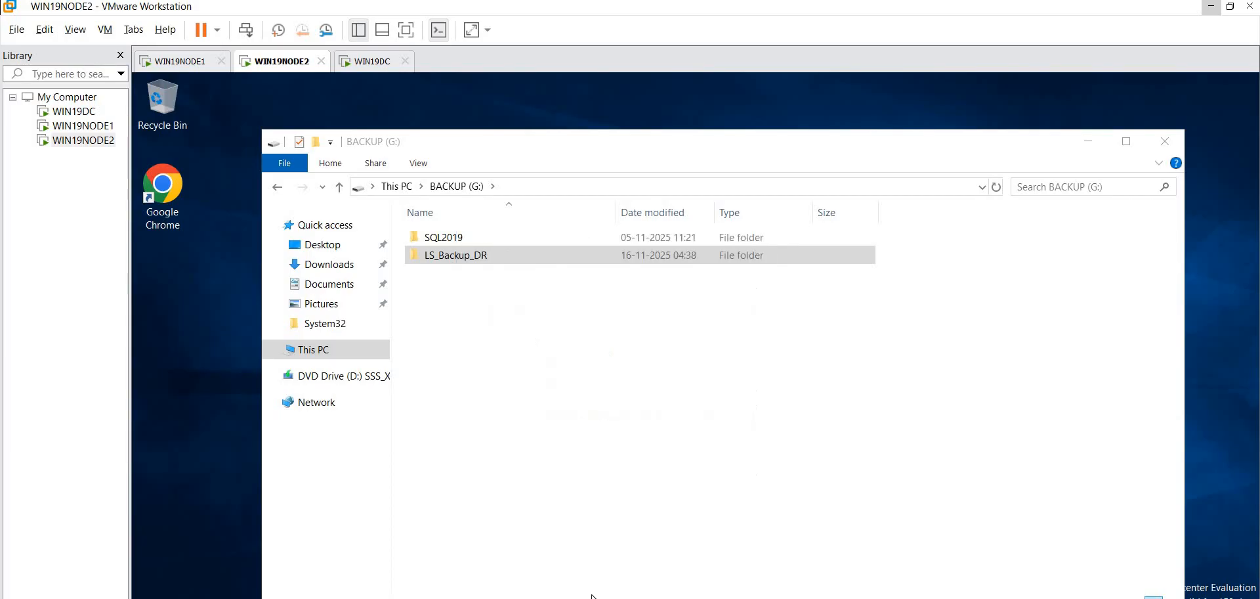
Open the LS_Backup_DR folder and copy its path G:\LS_Backup_DR into the Notepad notes below the WIN19NODE1 path.
double_click(517, 256)
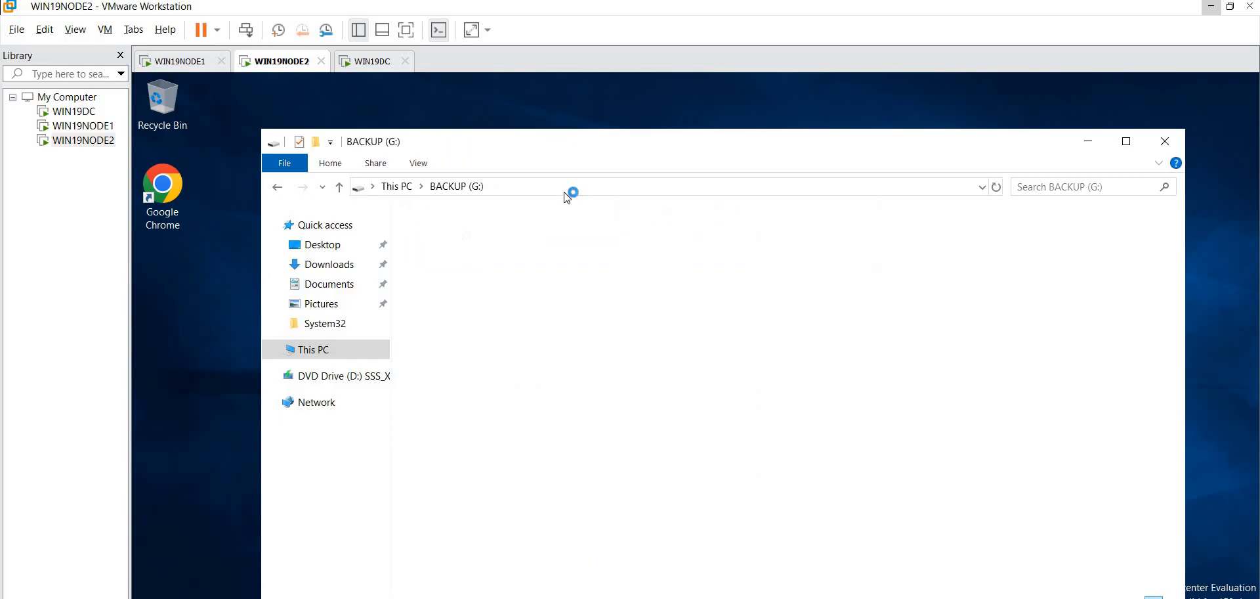
click(680, 186)
key(ctrl+c)
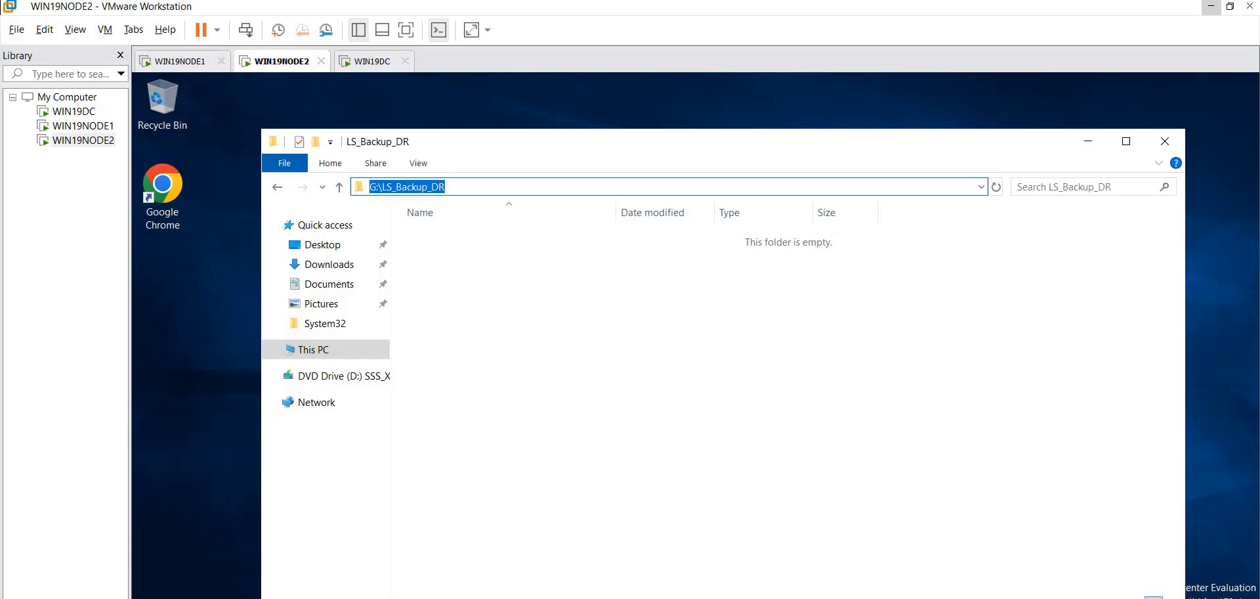
key(alt+Tab)
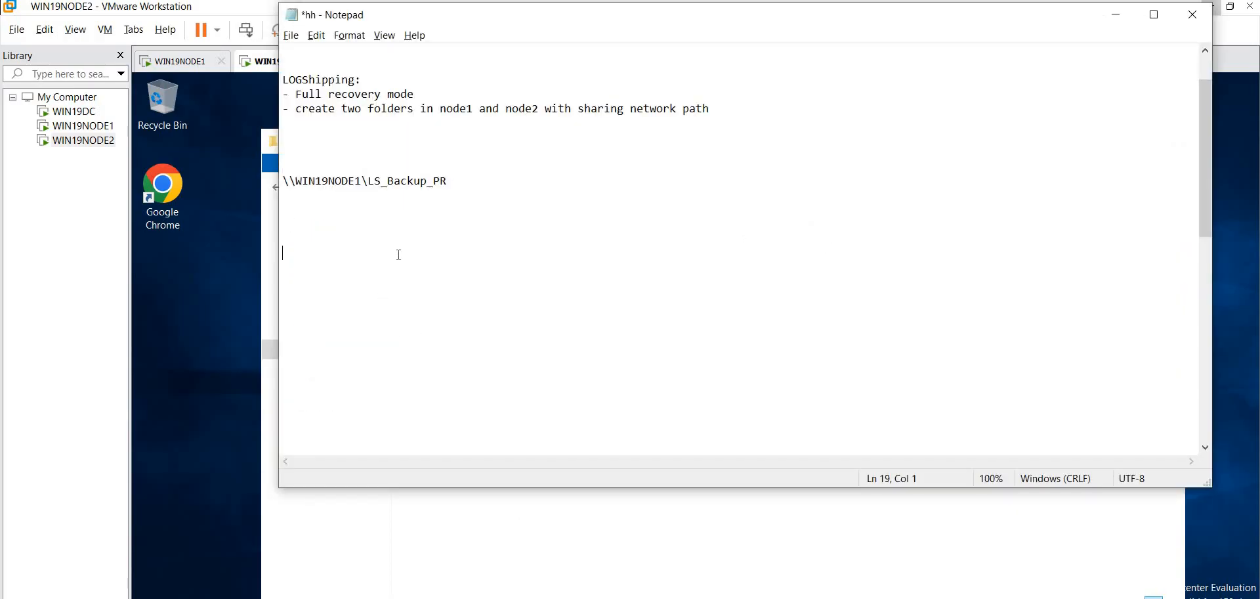
key(ctrl+v)
Label the WIN19NODE1 path "existing server" and the G:\LS_Backup_DR path "target server" in the notes, removing surplus blank lines.
click(311, 220)
key(BackSpace)
text(so)
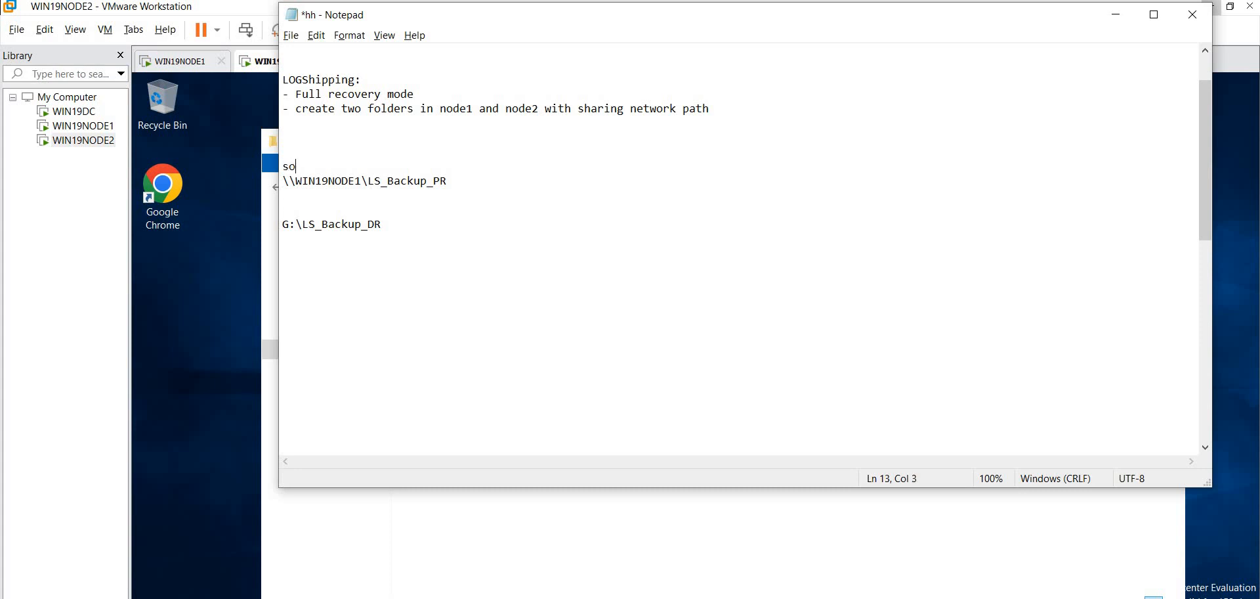
text(ur)
key(BackSpace)
key(BackSpace)
key(BackSpace)
key(BackSpace)
text(existingtarget server)
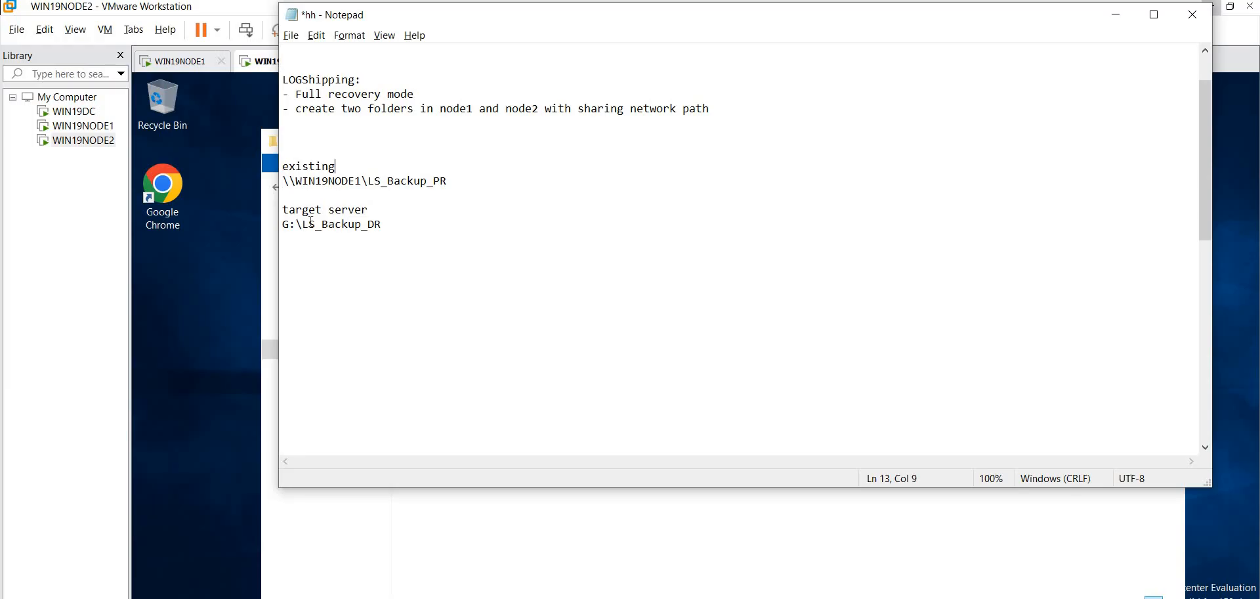
text( server)
Switch to the WIN19DC virtual machine and close the Transaction Log Backup Settings and the database properties in SQL Server Management Studio.
click(437, 522)
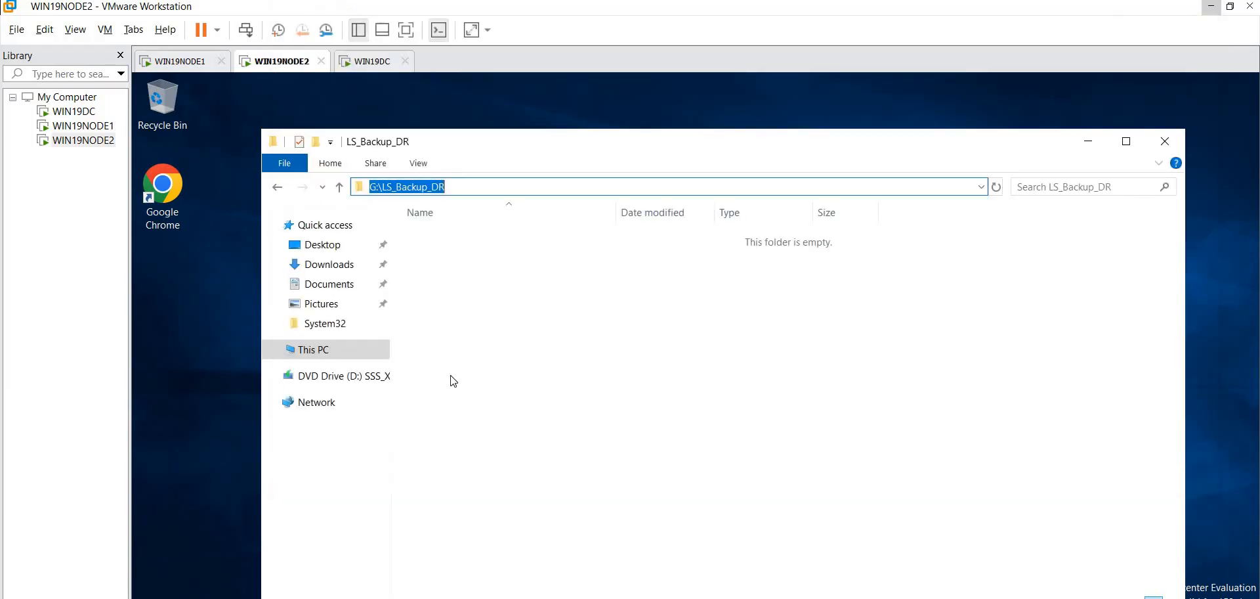
click(371, 64)
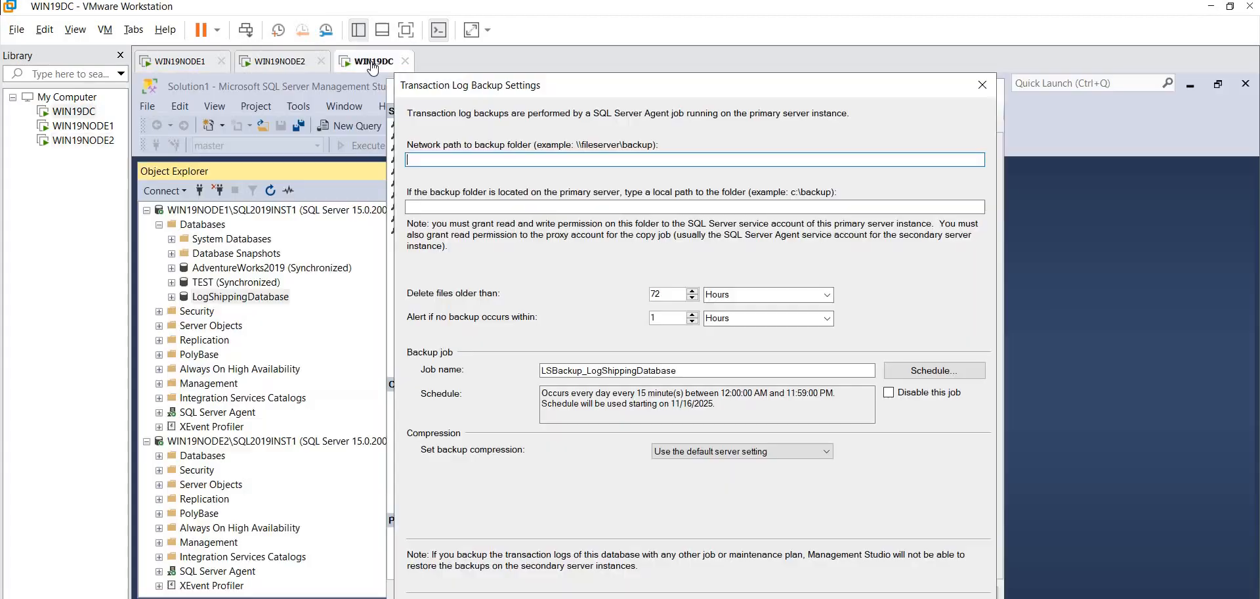
click(983, 85)
click(985, 91)
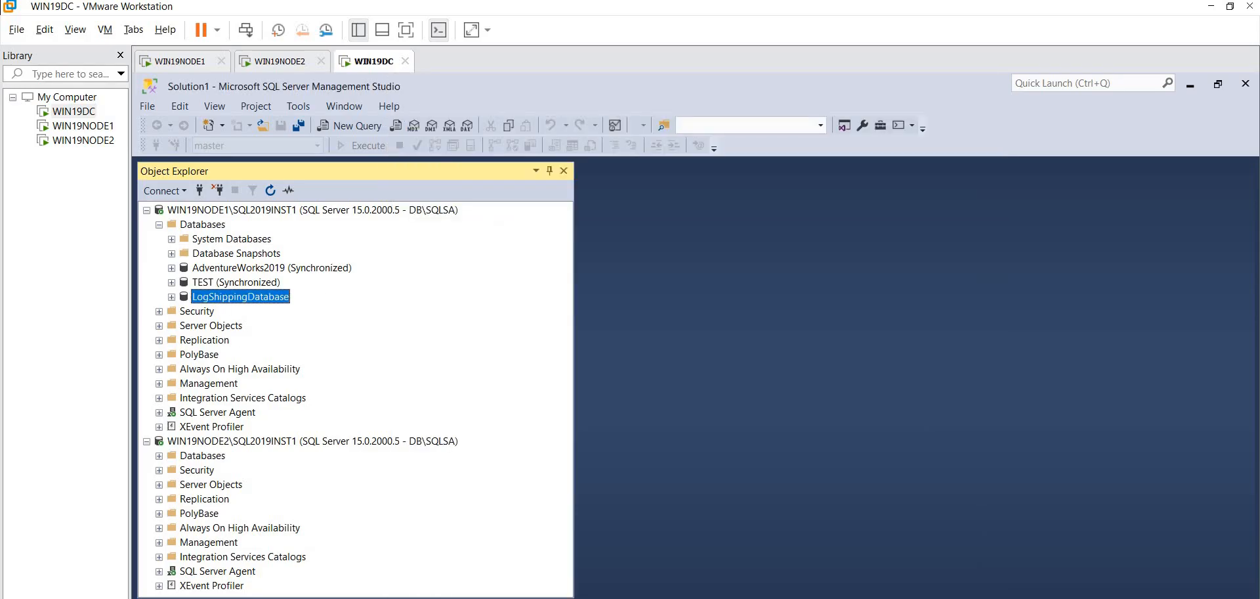
Add "configure logshipping" as the third item of the LOGShipping list in the Notepad notes, then return to SQL Server Management Studio.
key(alt+Tab)
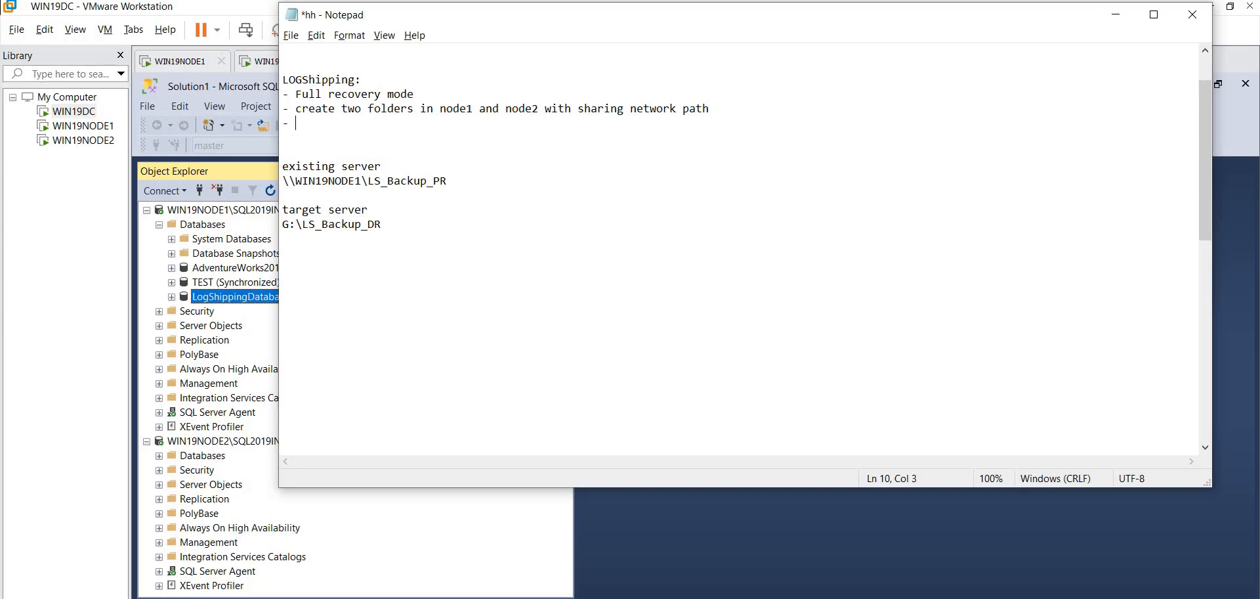
text(configure logshi)
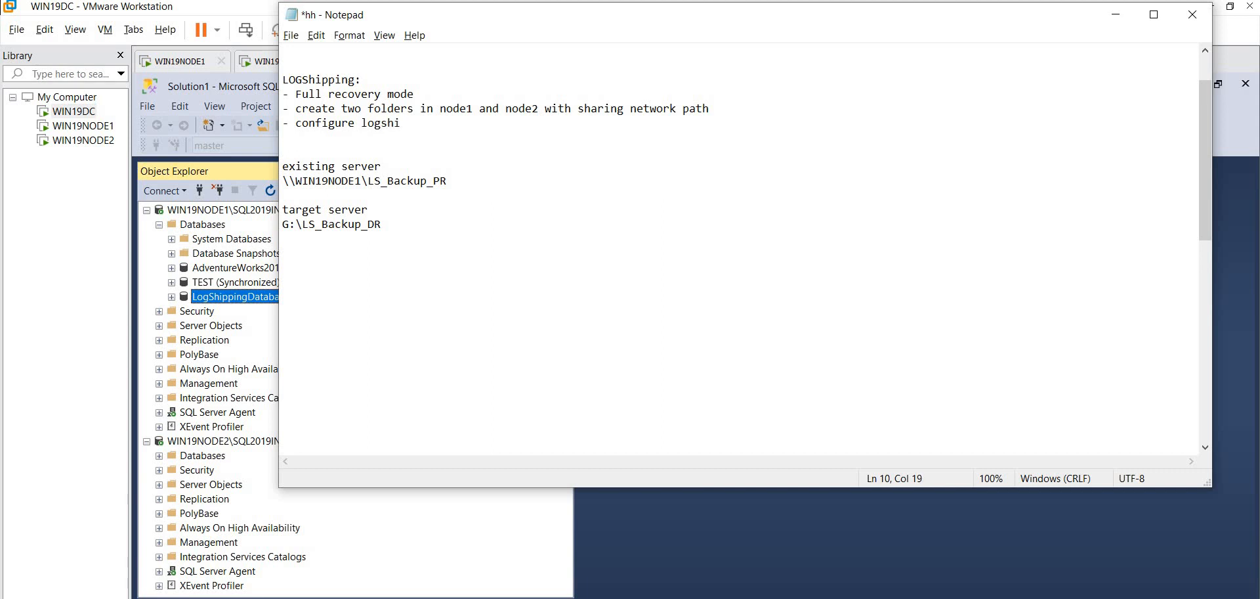
text(pping)
key(Return)
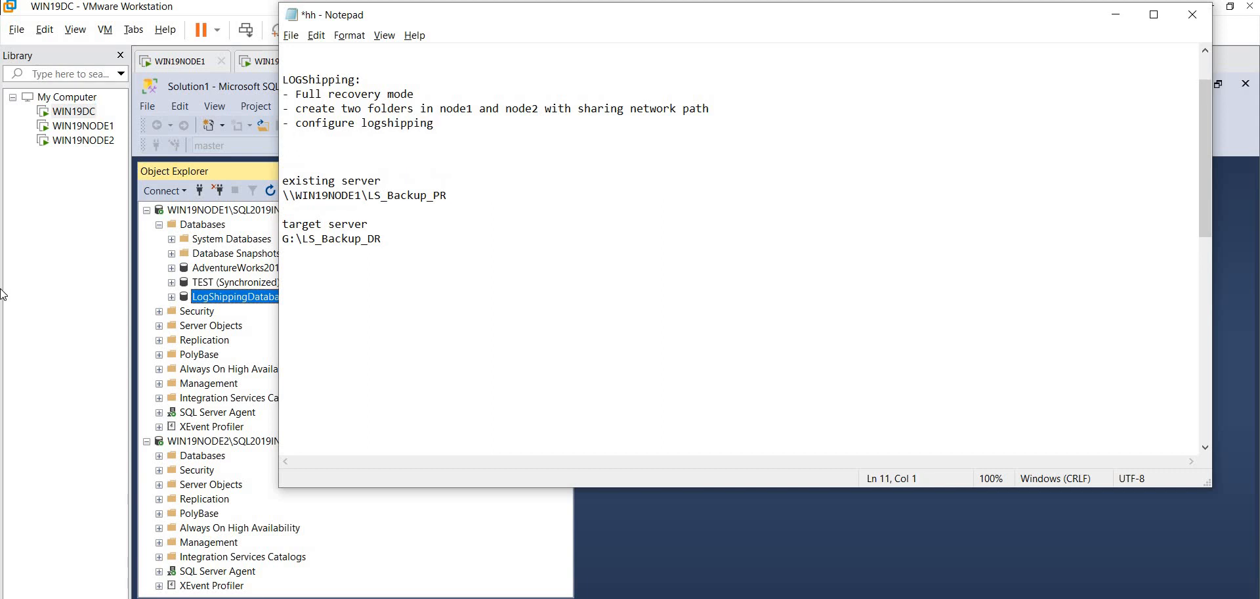
click(613, 542)
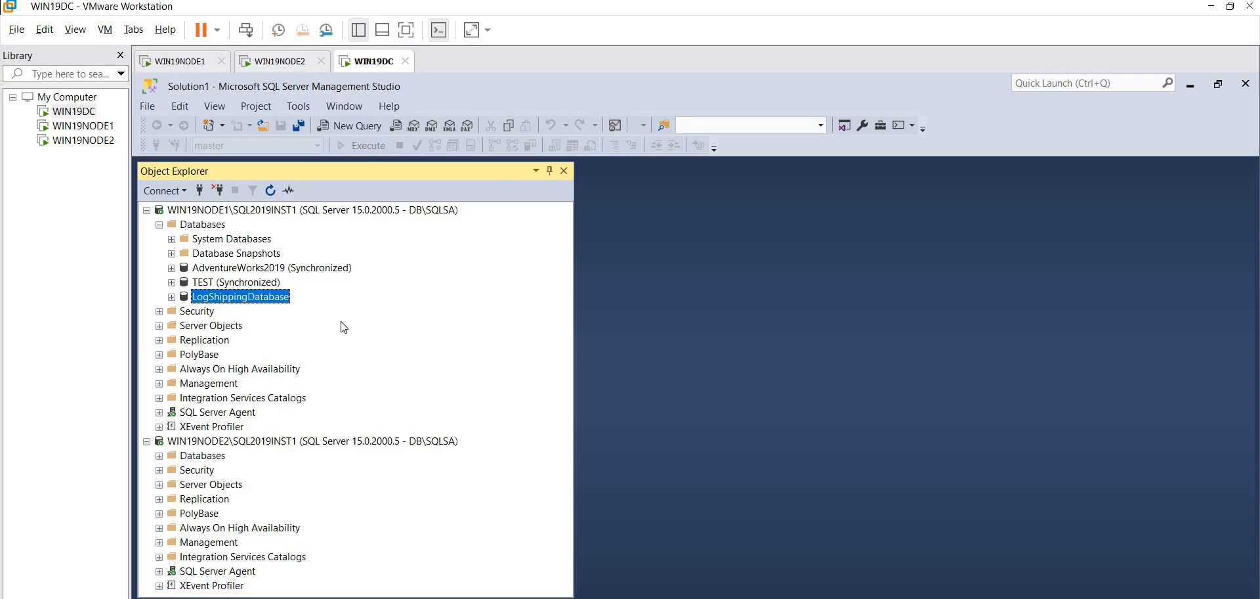
Enable LogShippingDatabase on WIN19NODE1 as a primary database in a log shipping configuration and open its transaction log backup settings.
right_click(233, 299)
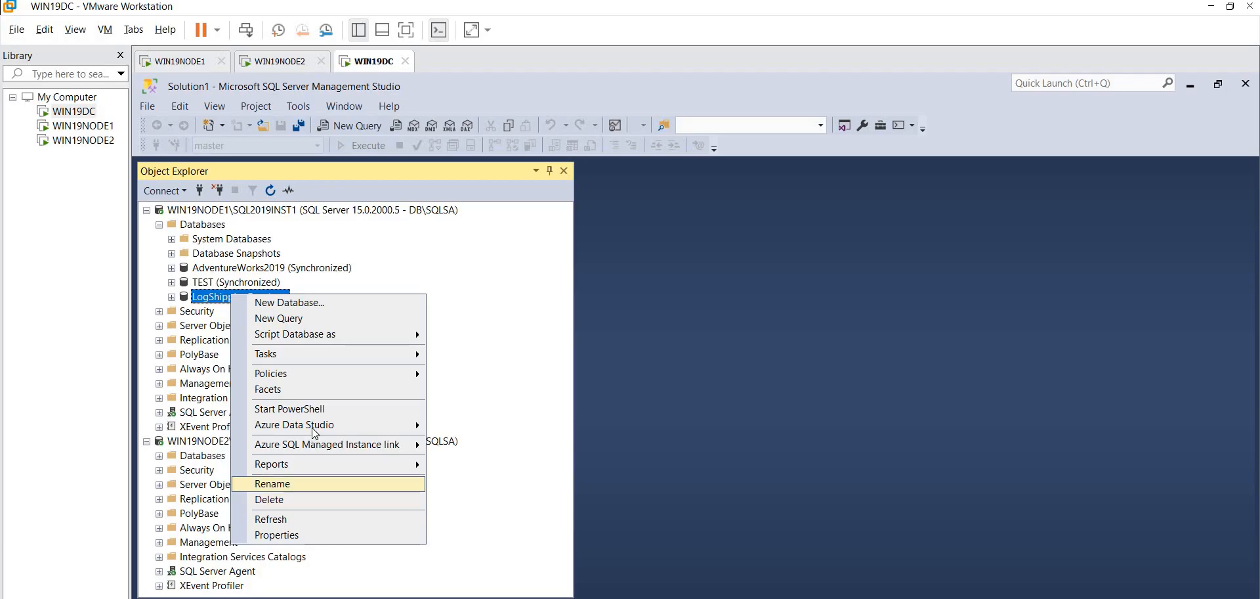
mouse_move(329, 357)
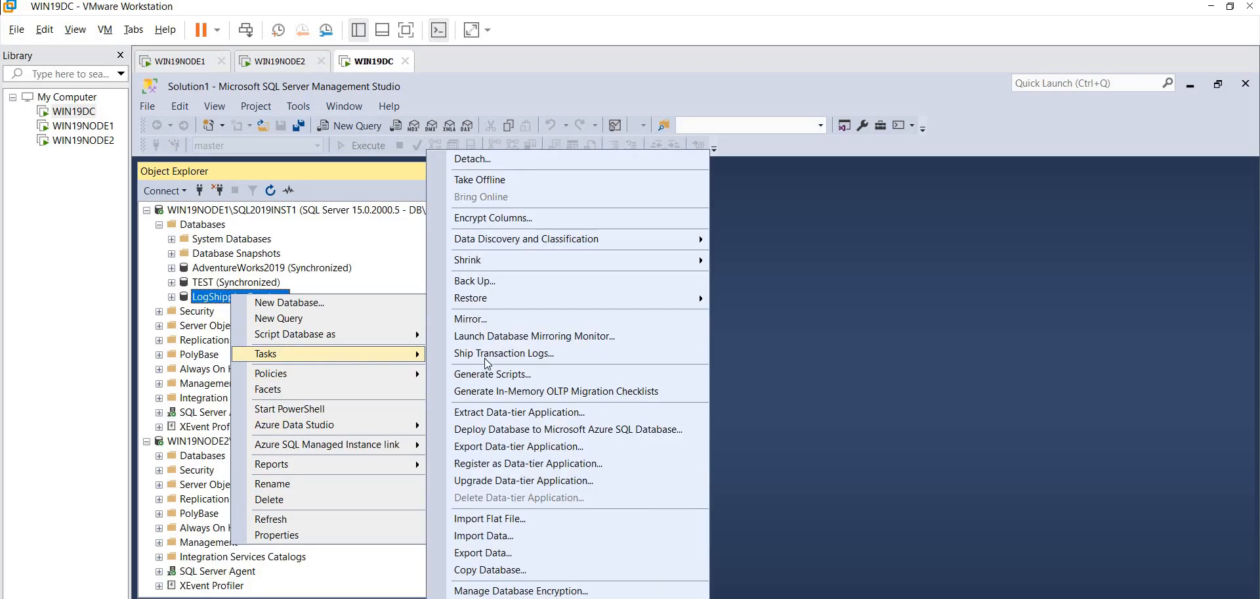
click(492, 354)
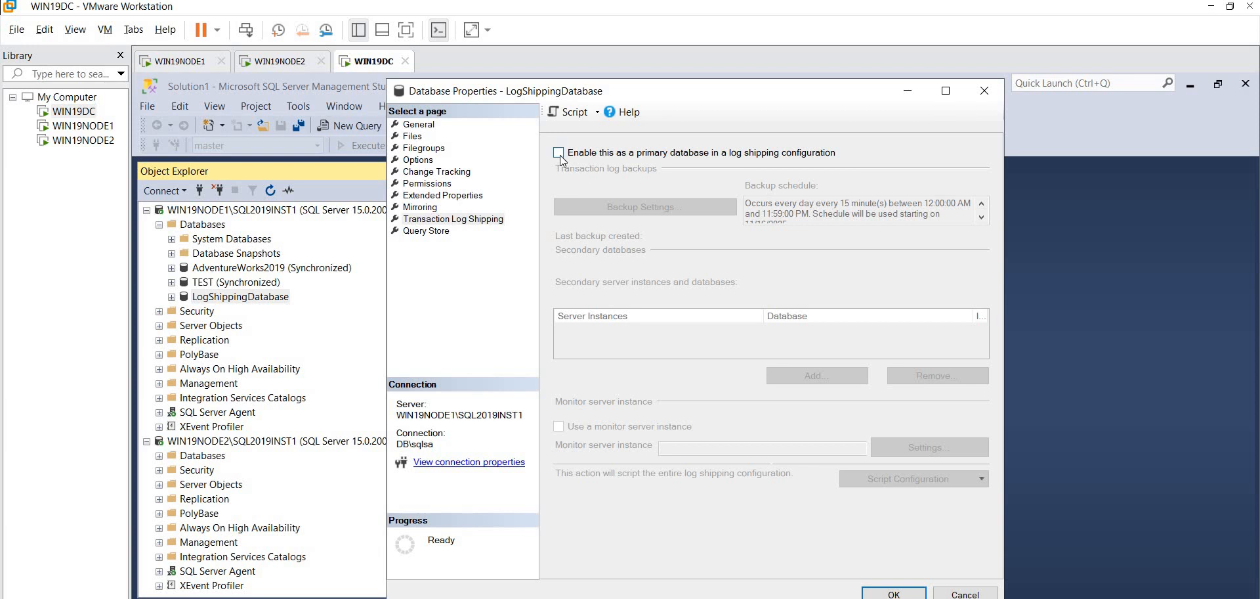
click(558, 153)
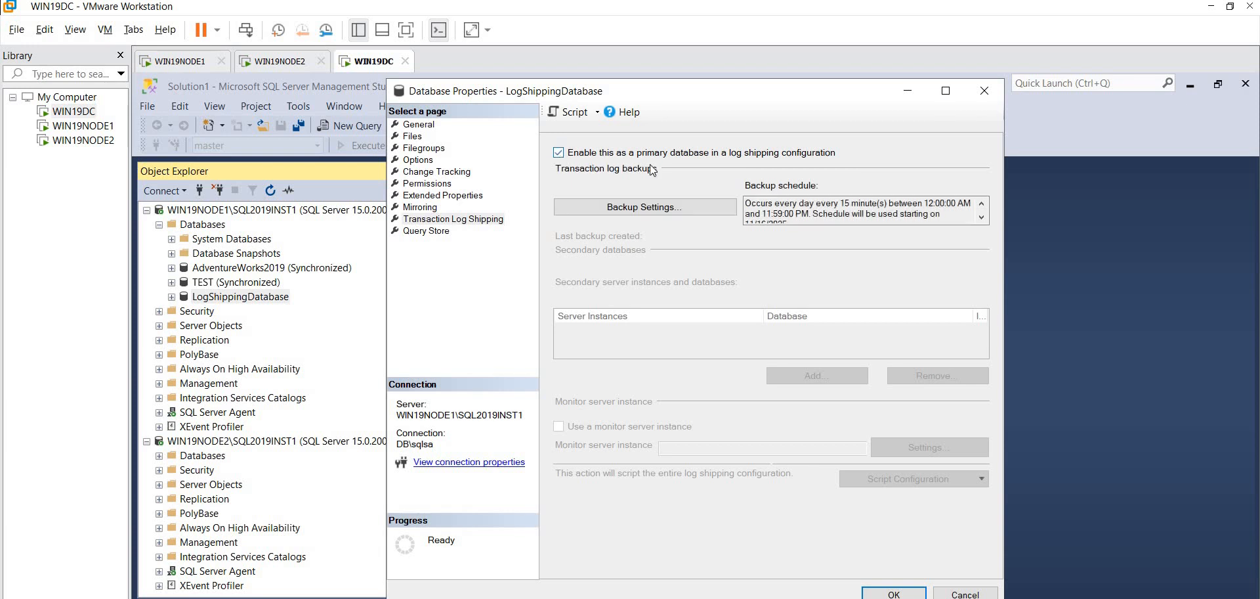
click(655, 207)
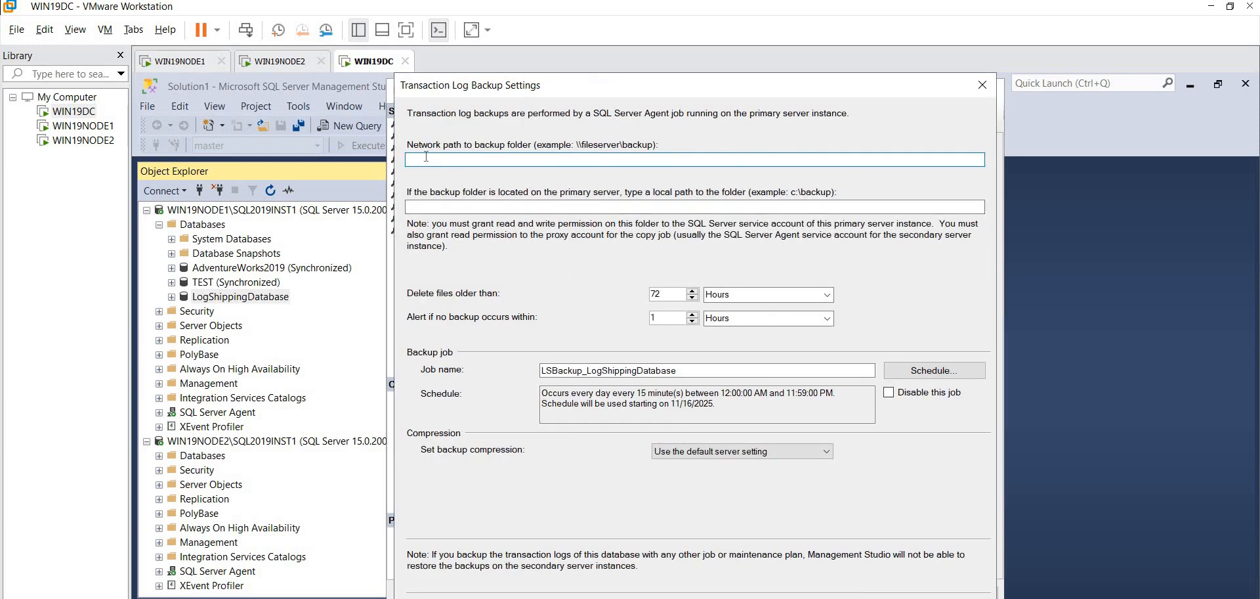
Copy \\WIN19NODE1\LS_Backup_PR from the notes into both the network path and the local path of the backup folder.
key(alt+Tab)
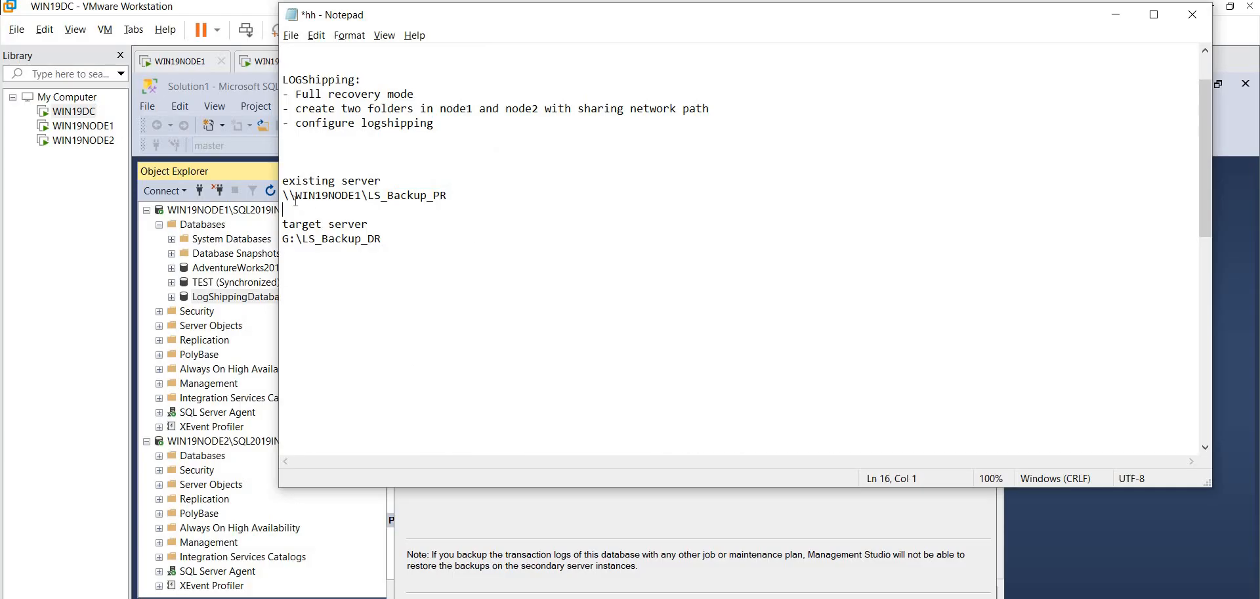
drag(445, 195, 285, 199)
key(ctrl+c)
key(alt+Tab)
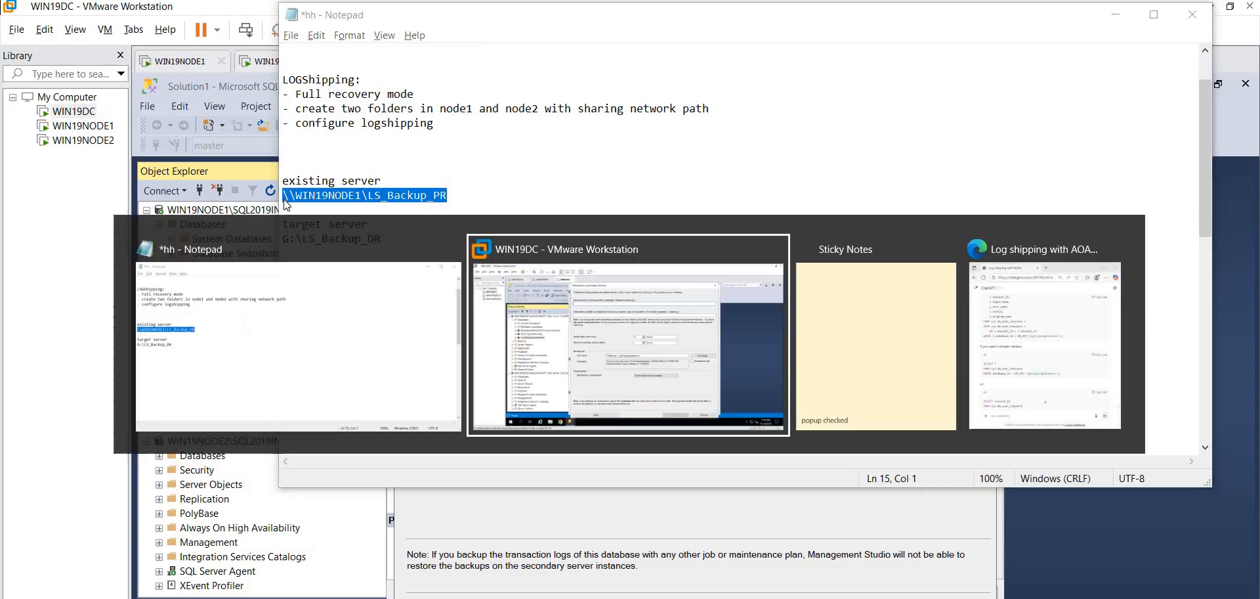
key(ctrl+v)
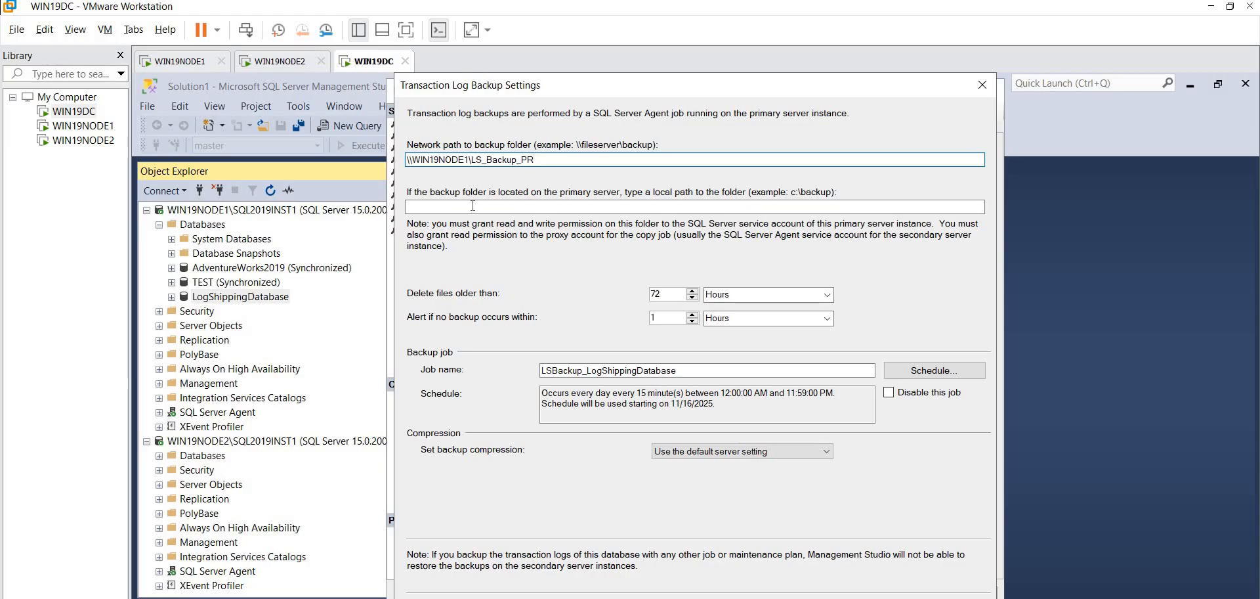
click(423, 208)
key(ctrl+v)
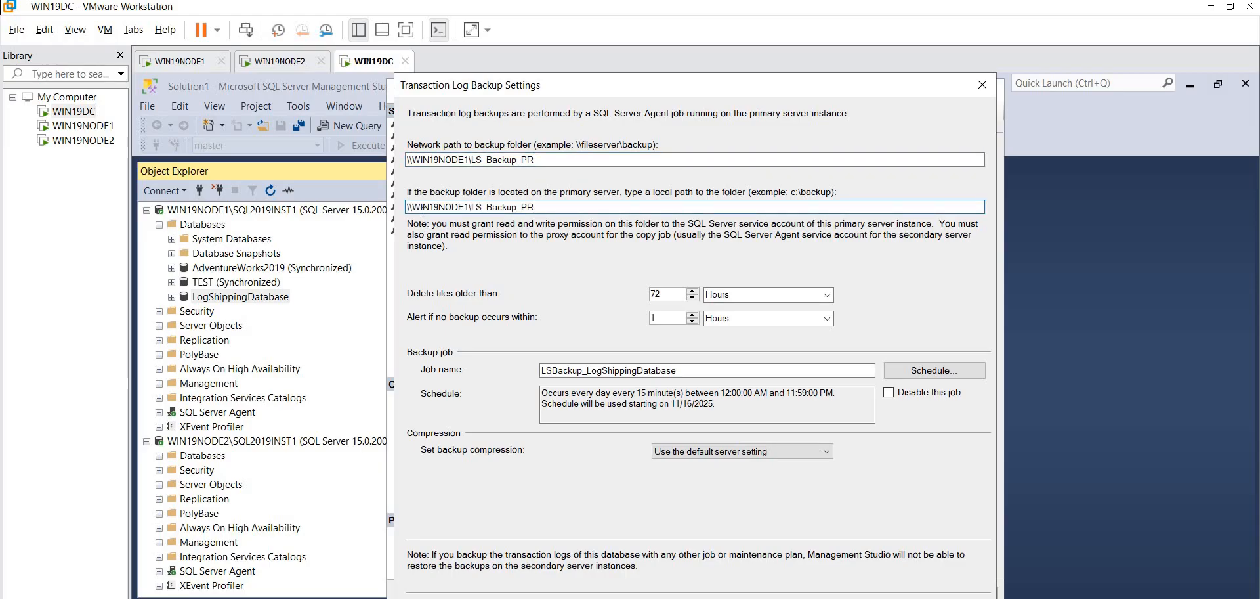
Set backup compression to Compress backup and accept the backup settings with the recurring daily 15-minute job schedule.
click(774, 451)
click(735, 476)
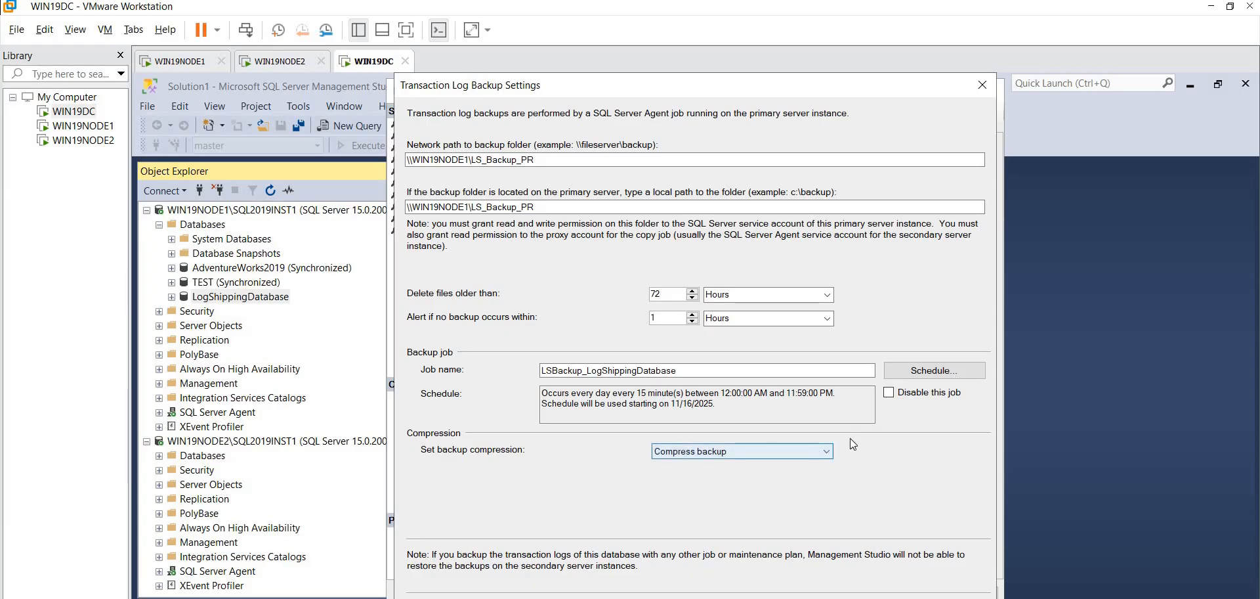
click(922, 373)
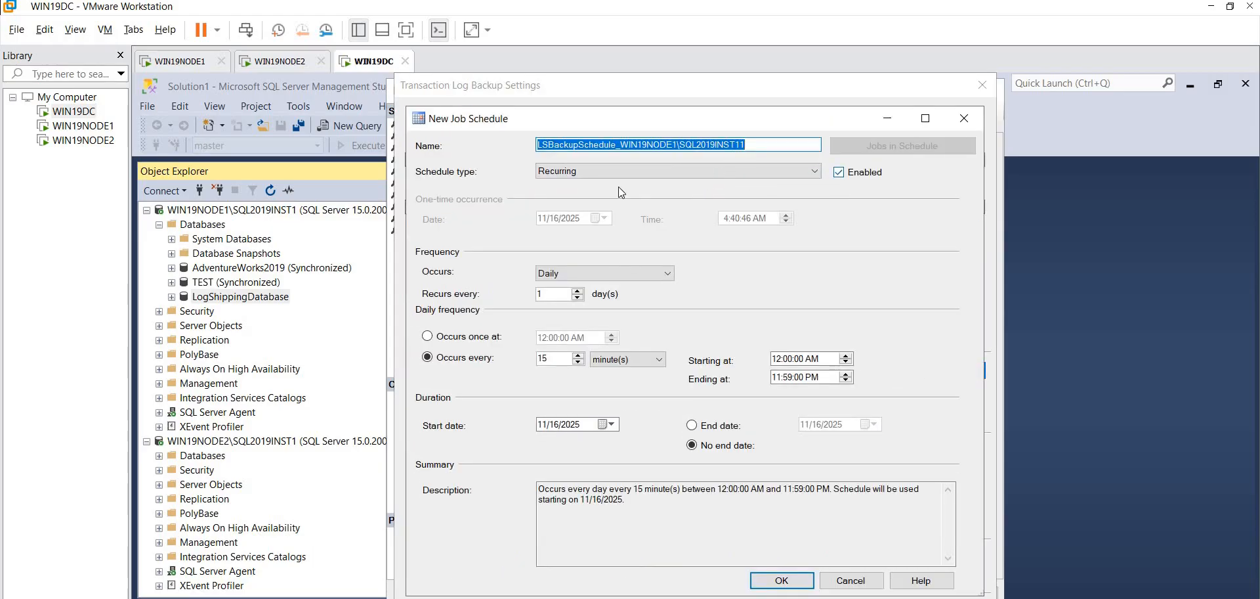
click(576, 173)
click(578, 179)
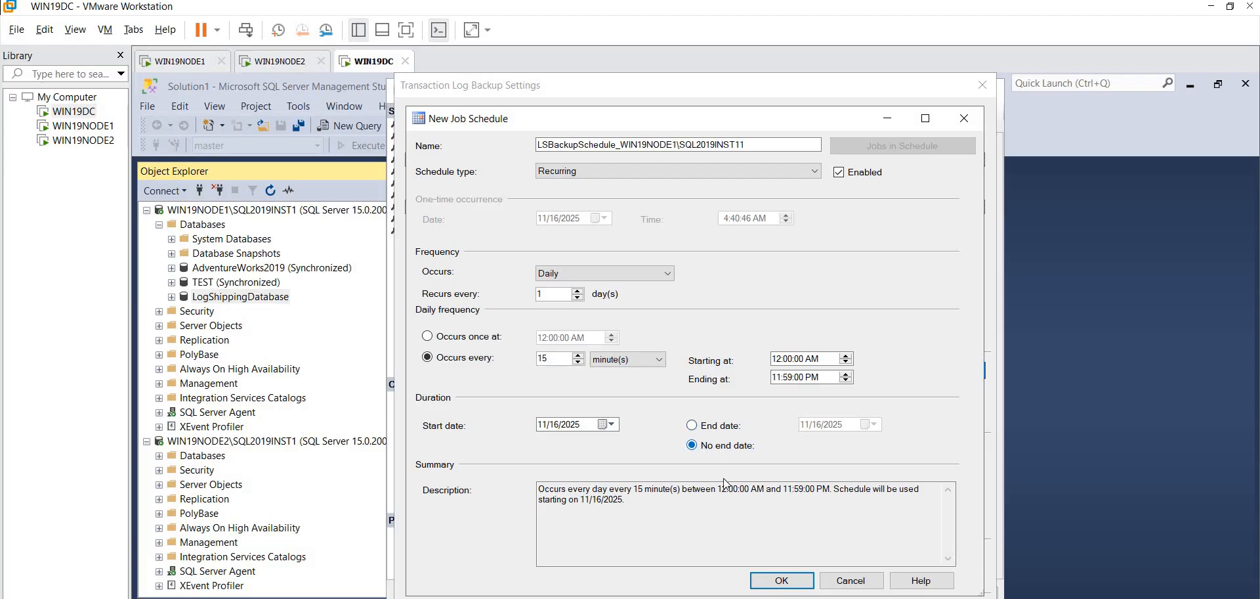
click(782, 580)
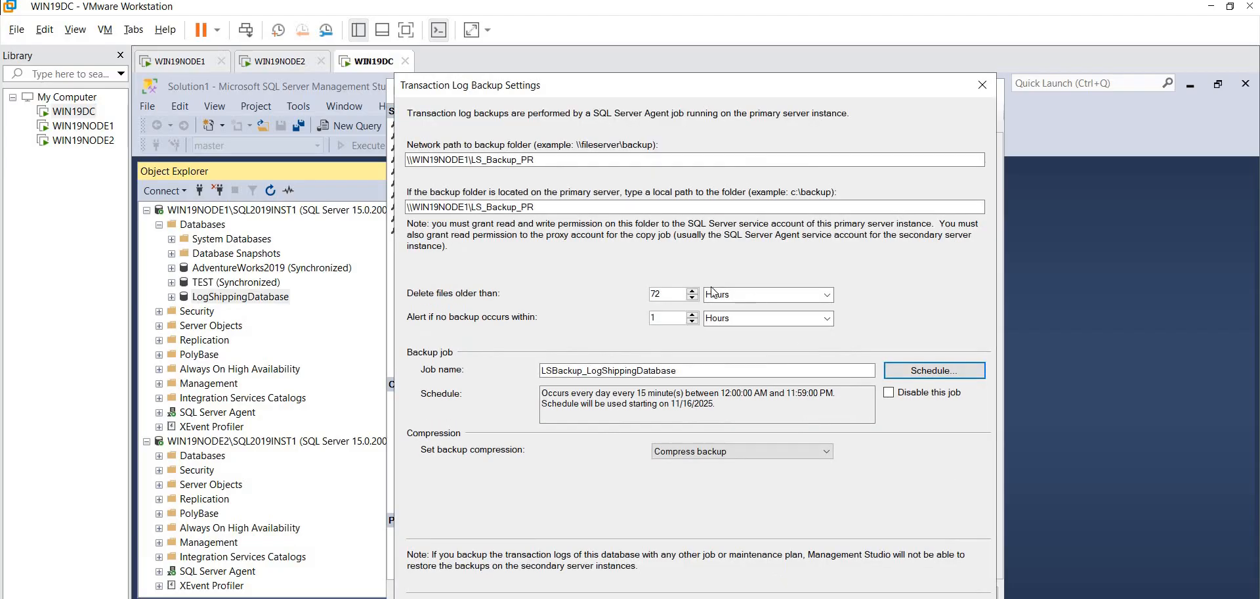
click(913, 378)
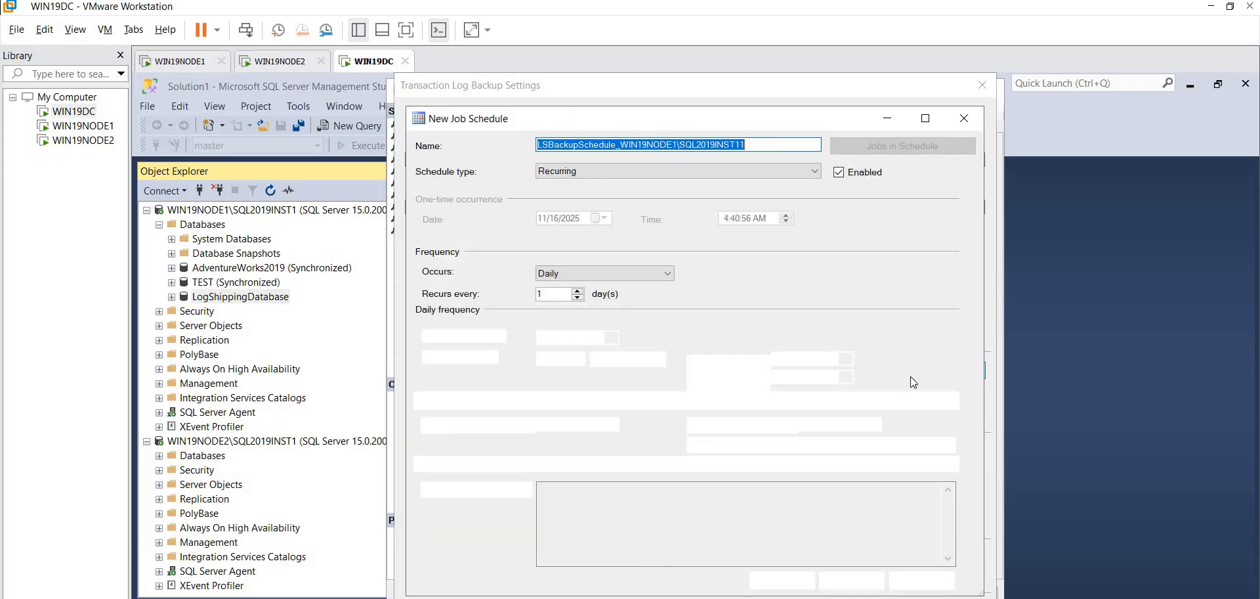
click(783, 579)
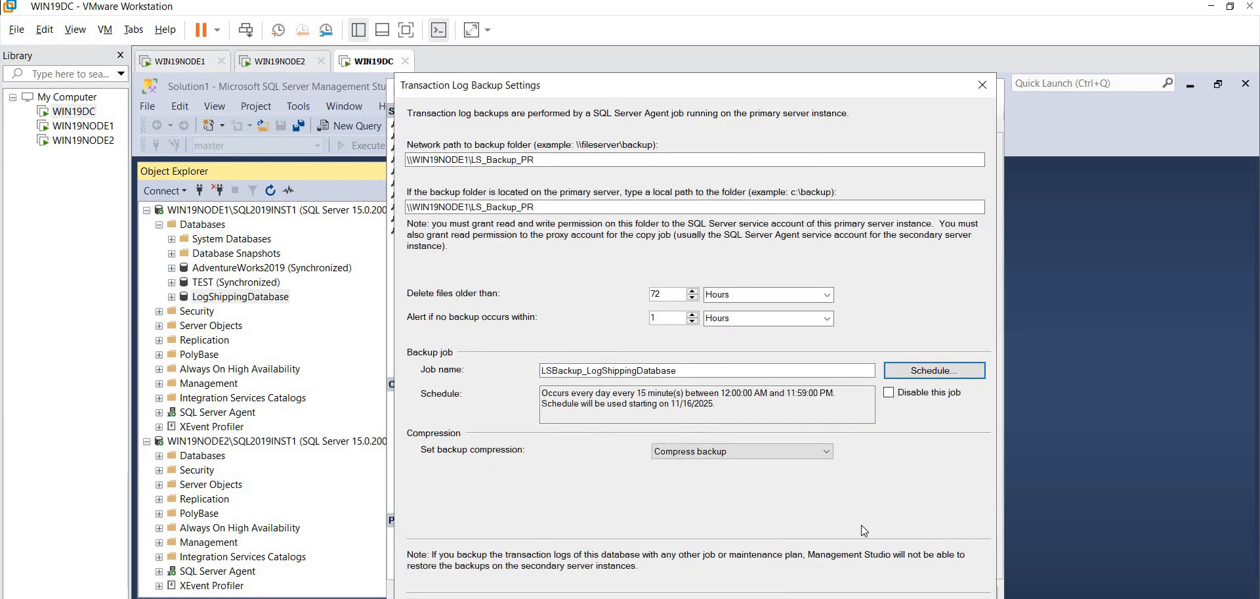
click(827, 598)
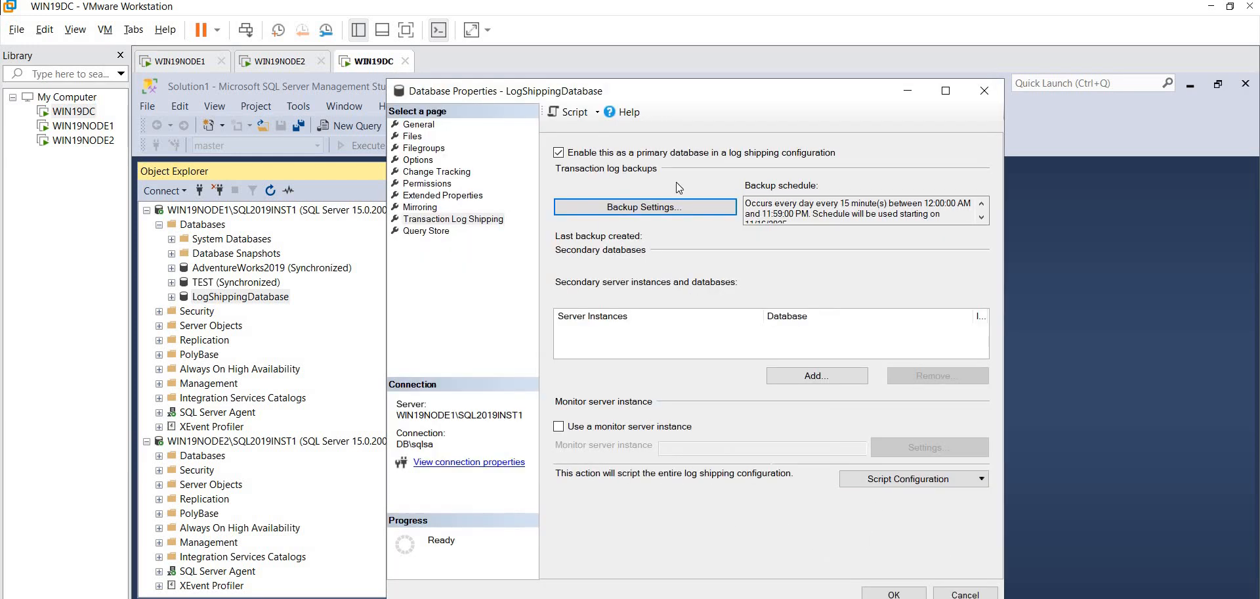
Add a secondary database and connect it to the server instance WIN19NODE2\SQL2019INST1 with Windows Authentication.
drag(680, 94, 665, 88)
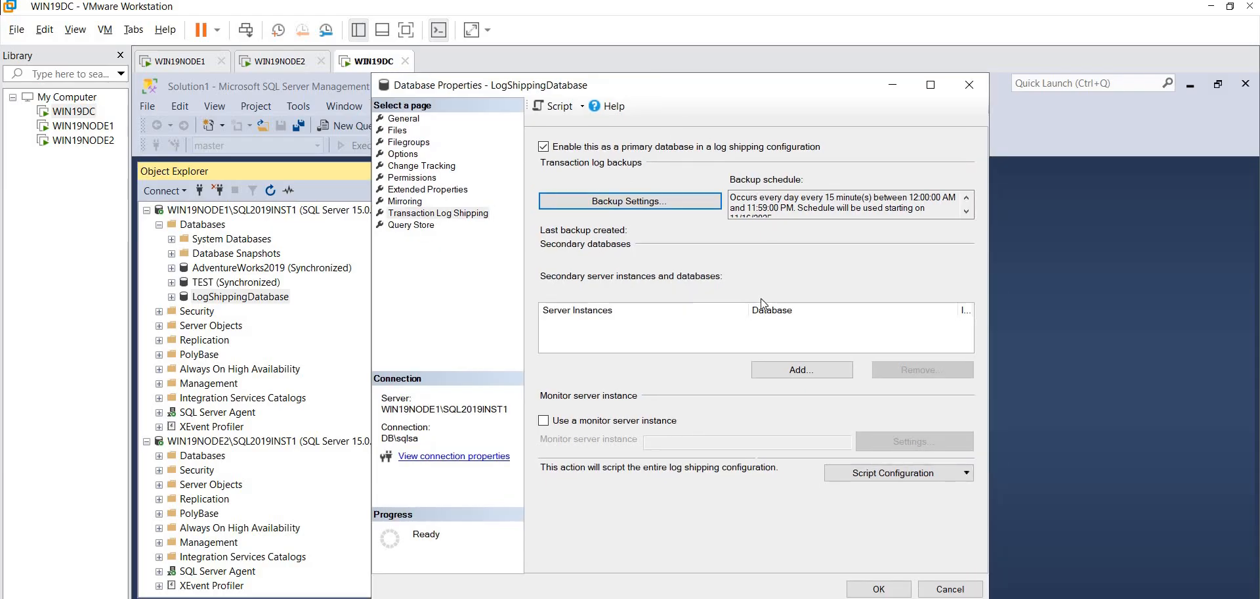
click(813, 371)
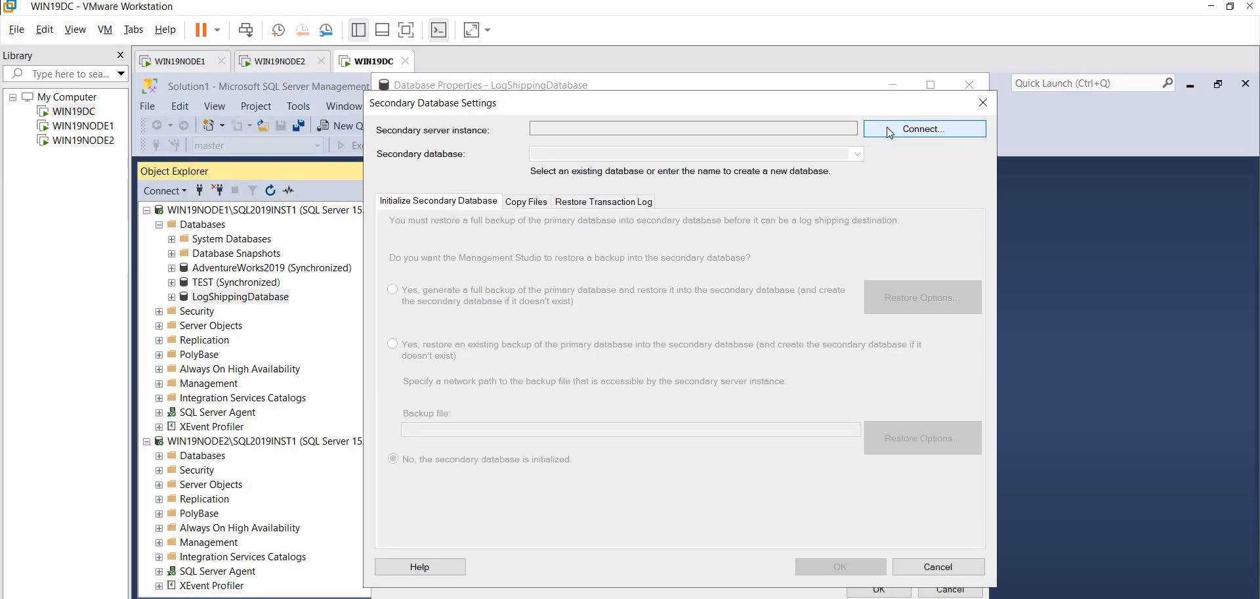
click(887, 127)
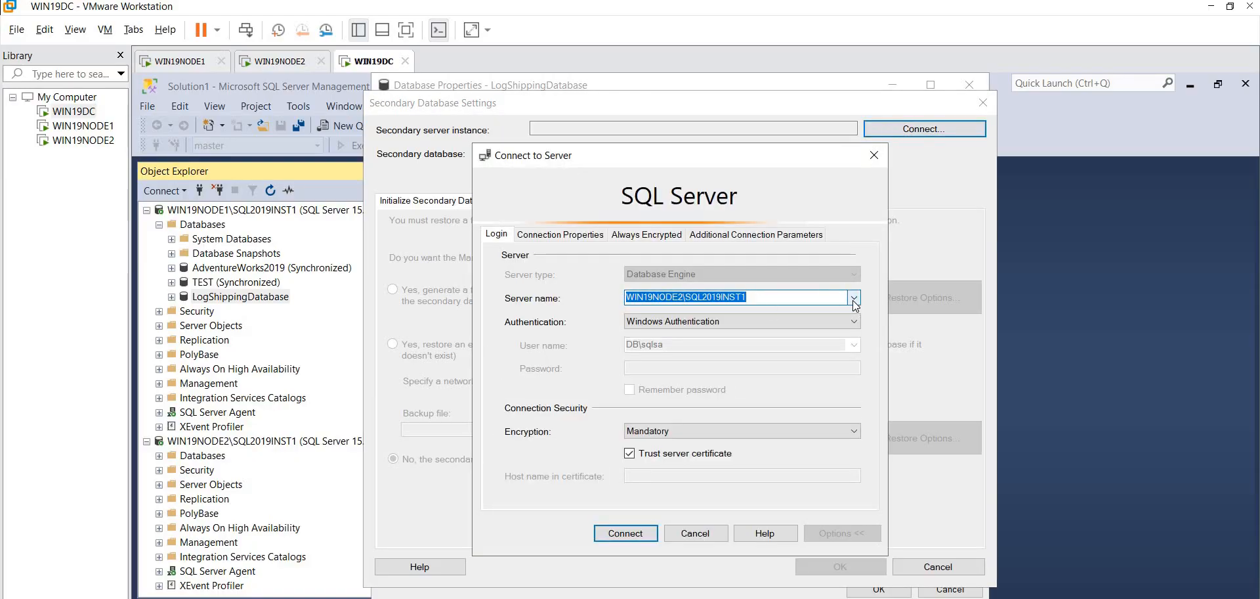
click(649, 298)
double_click(673, 296)
click(706, 297)
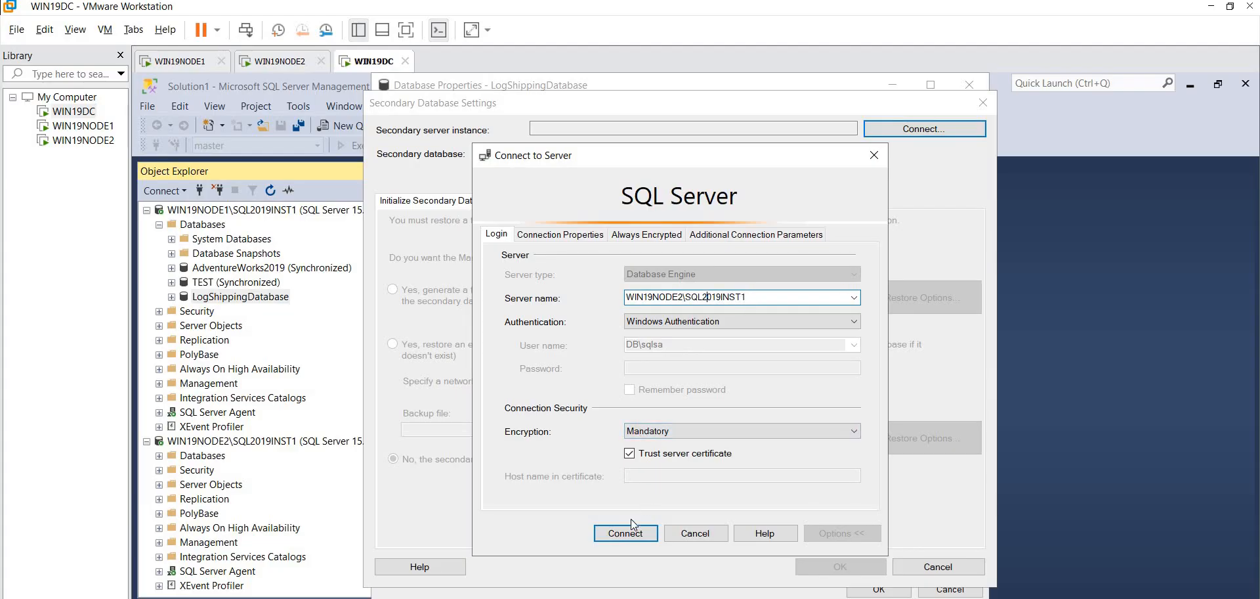
click(621, 537)
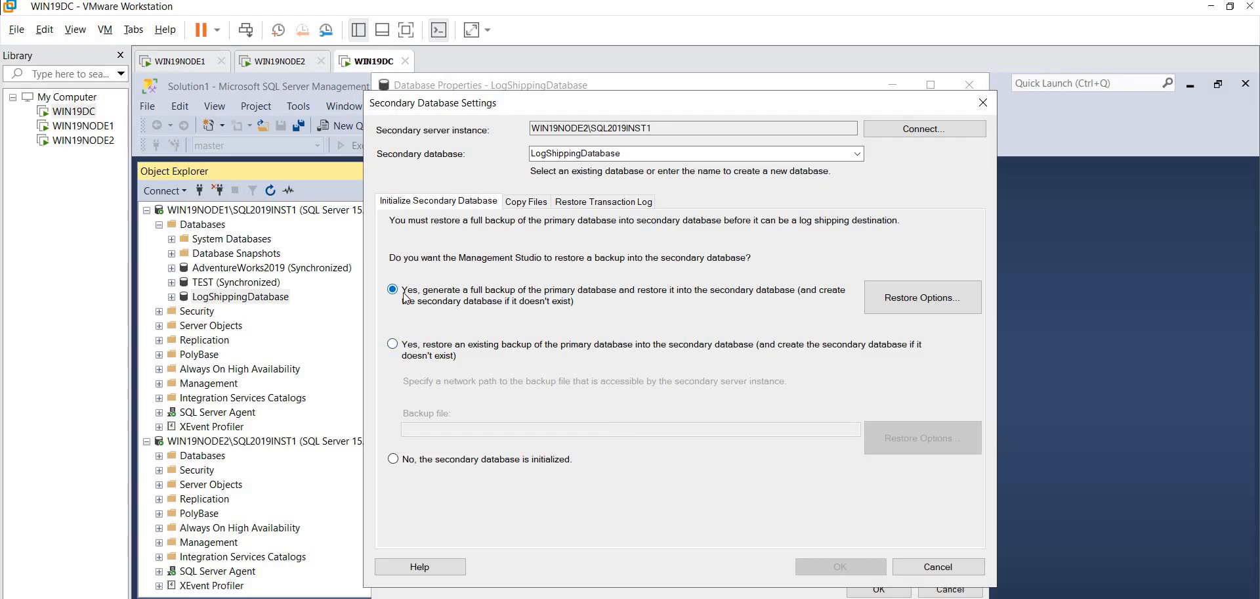
Set the destination folder for copied files to G:\LS_Backup_DR, copying the target server path from the notes.
click(525, 202)
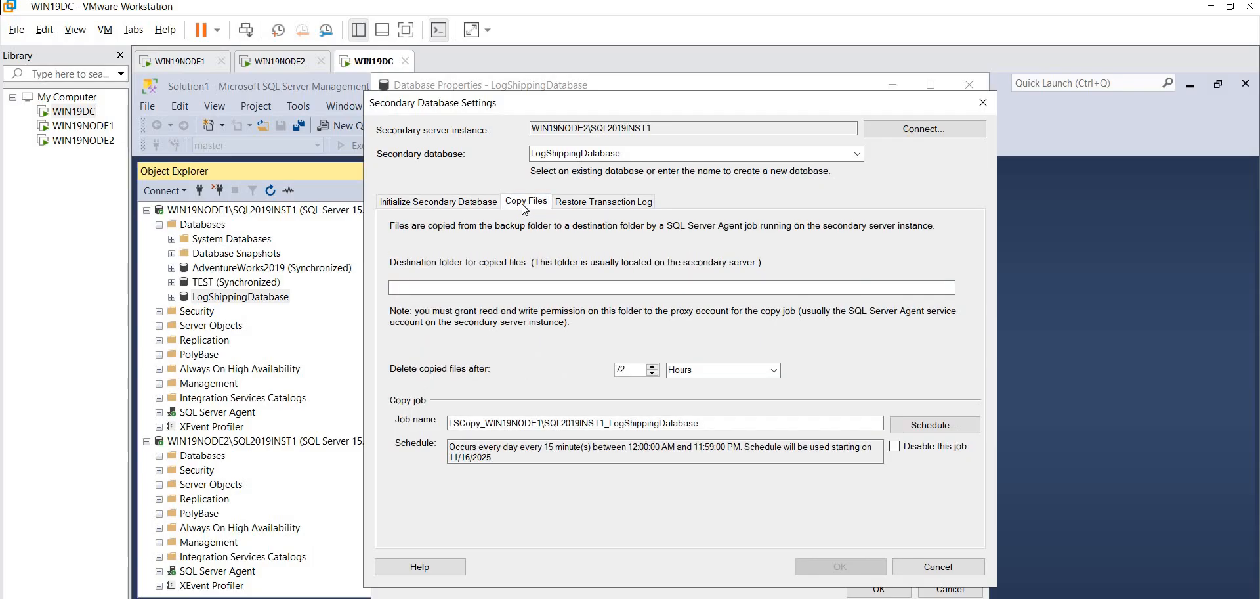
click(459, 289)
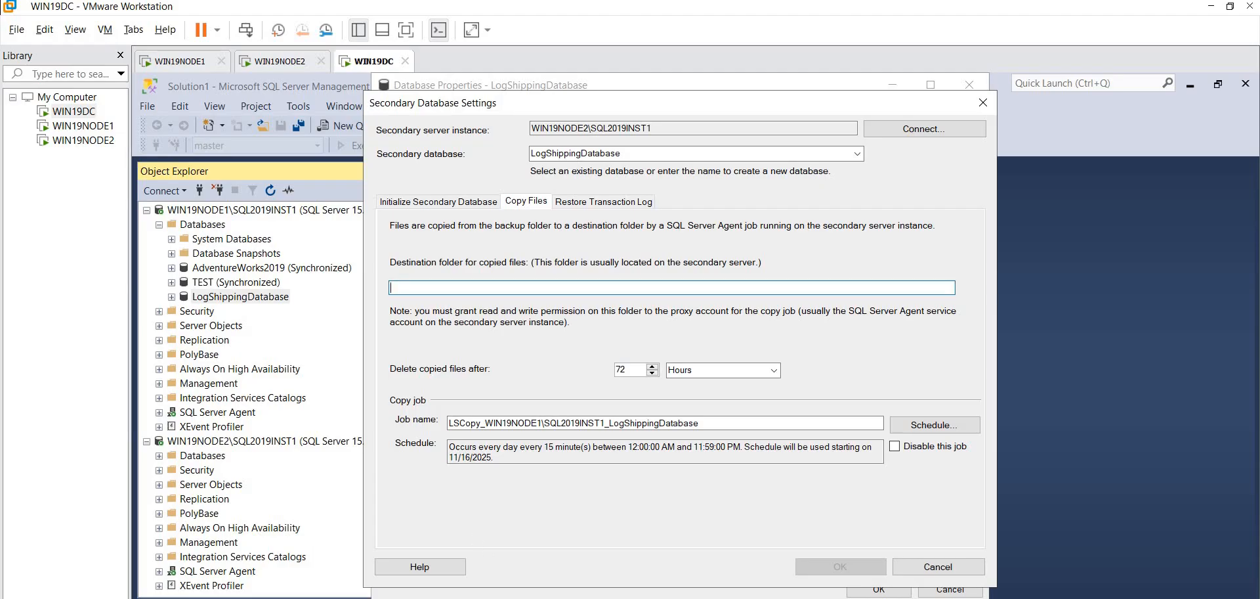
key(alt+Tab)
drag(386, 240, 278, 239)
key(ctrl+c)
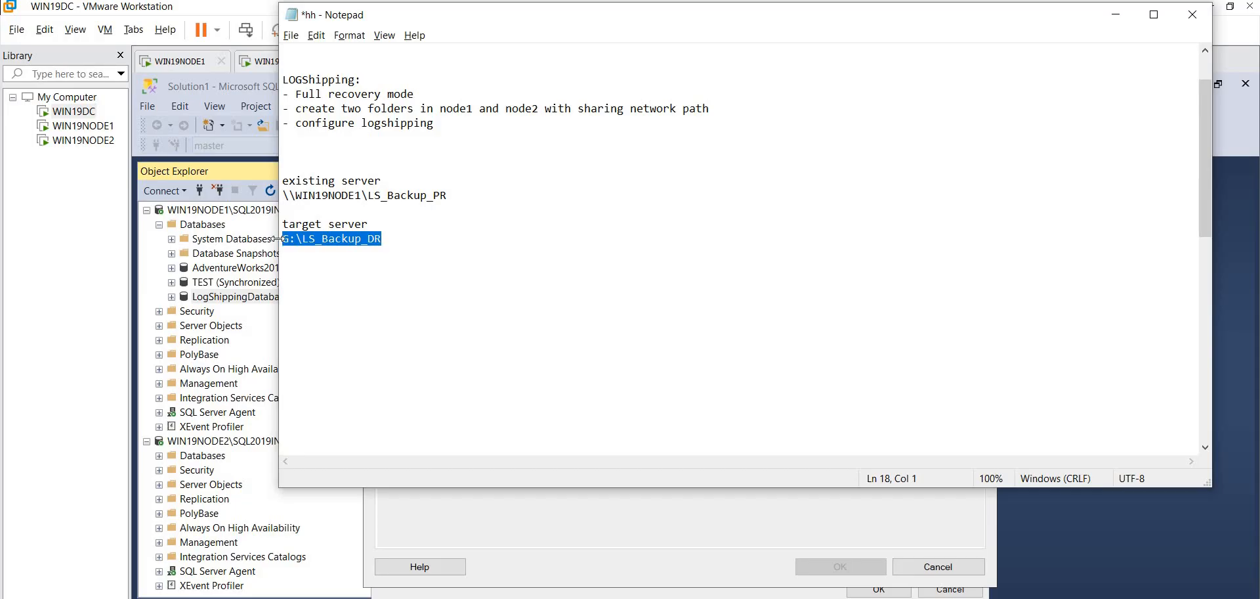
click(597, 506)
key(ctrl+v)
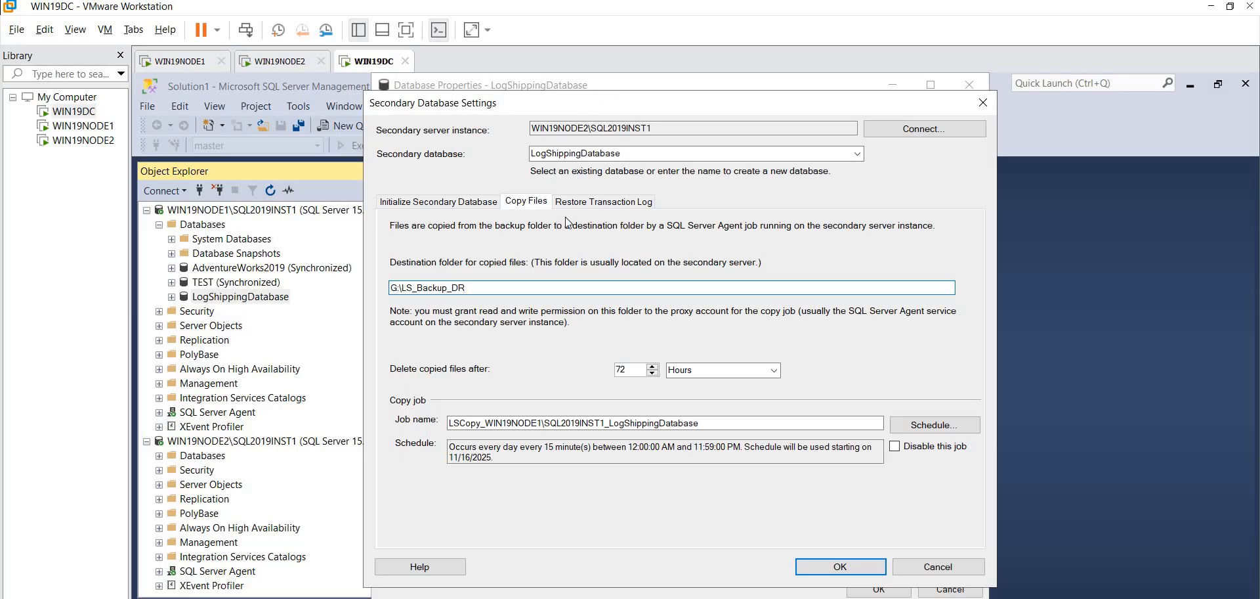
Set the restore state to Standby mode with users disconnected during restores, and review the initialization, copy and restore settings.
click(589, 203)
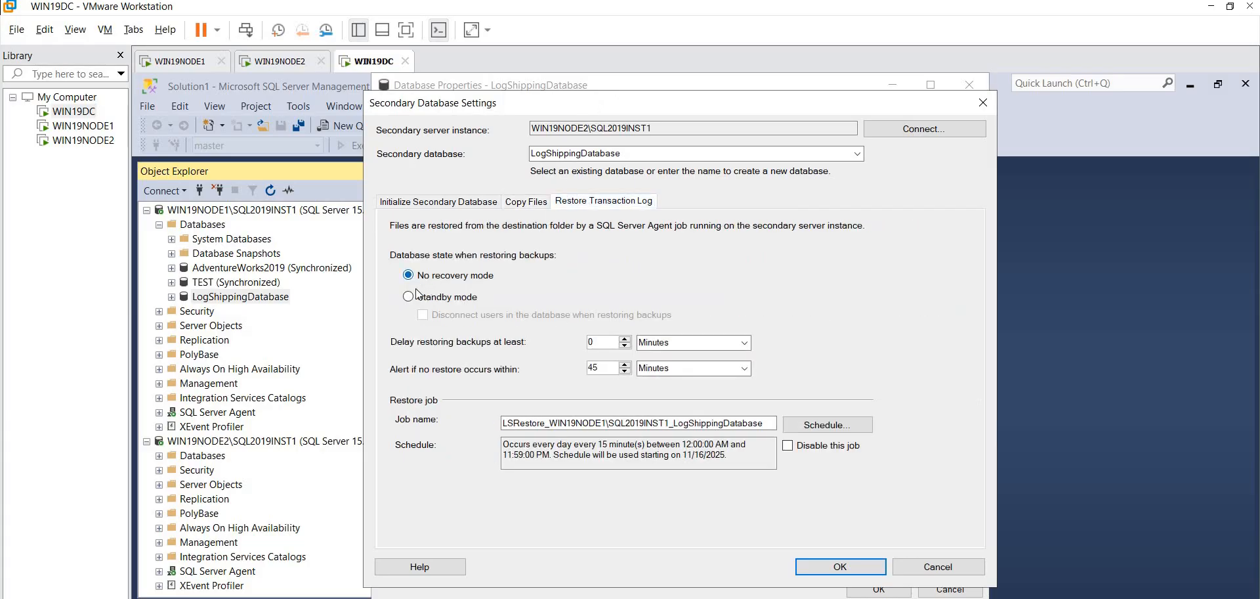
click(410, 298)
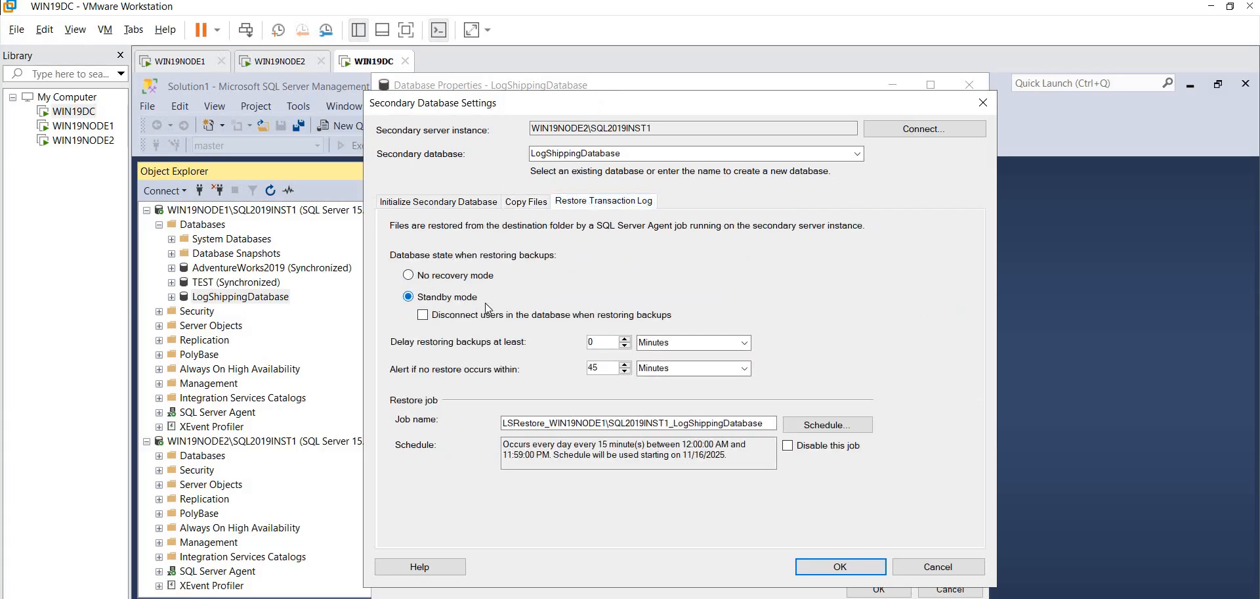
click(423, 317)
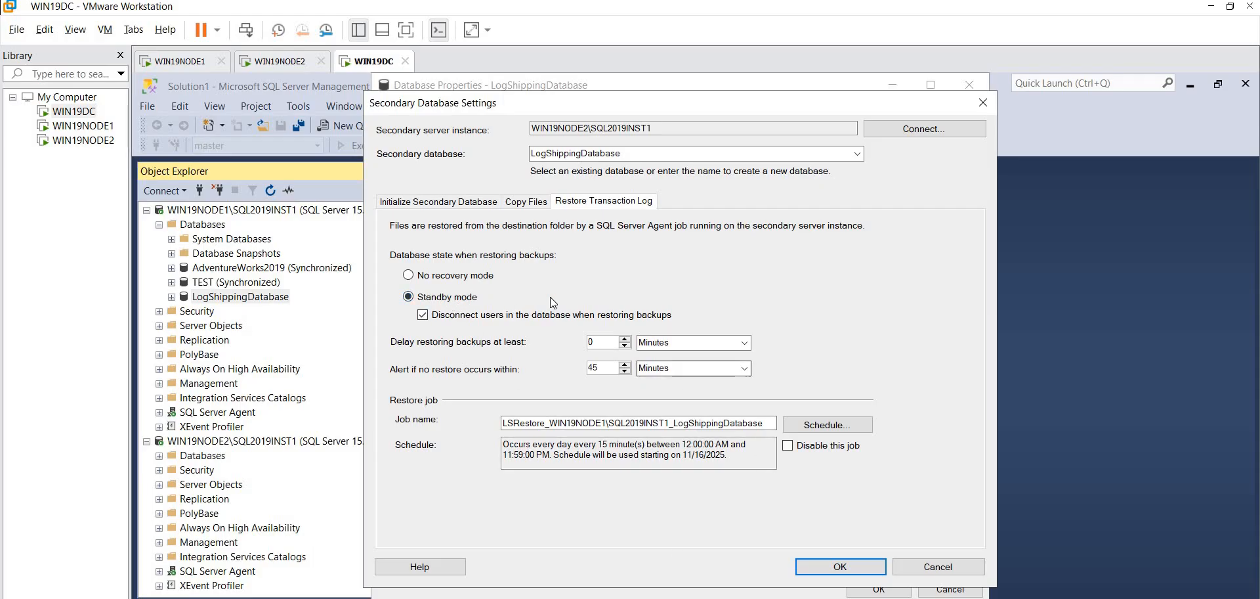
click(517, 202)
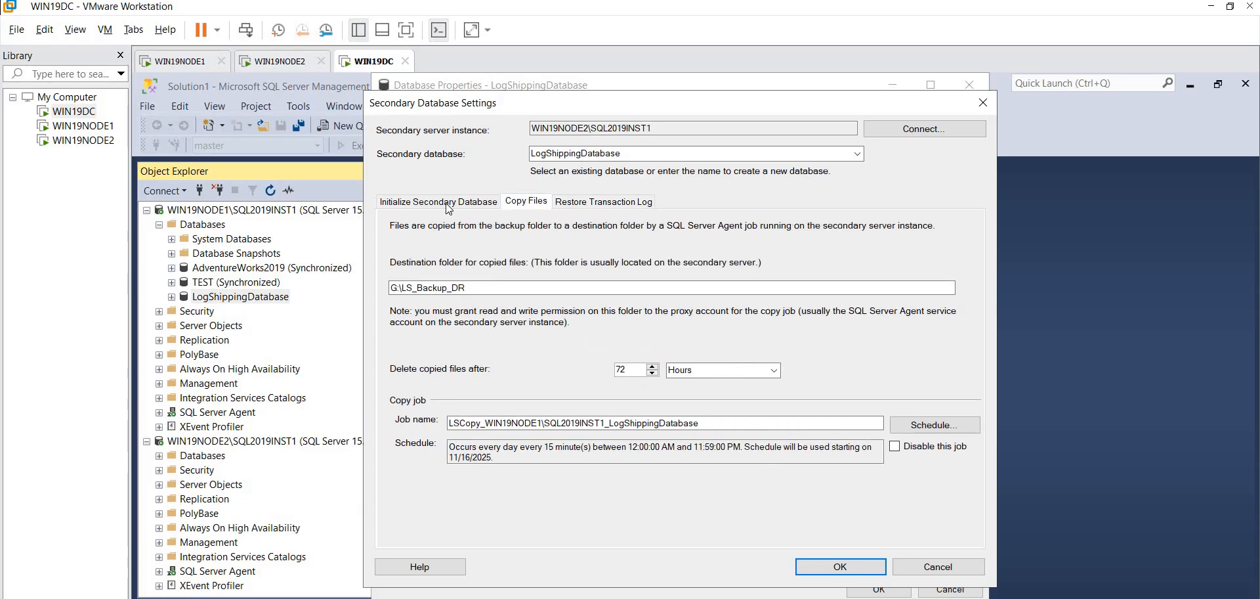
click(447, 204)
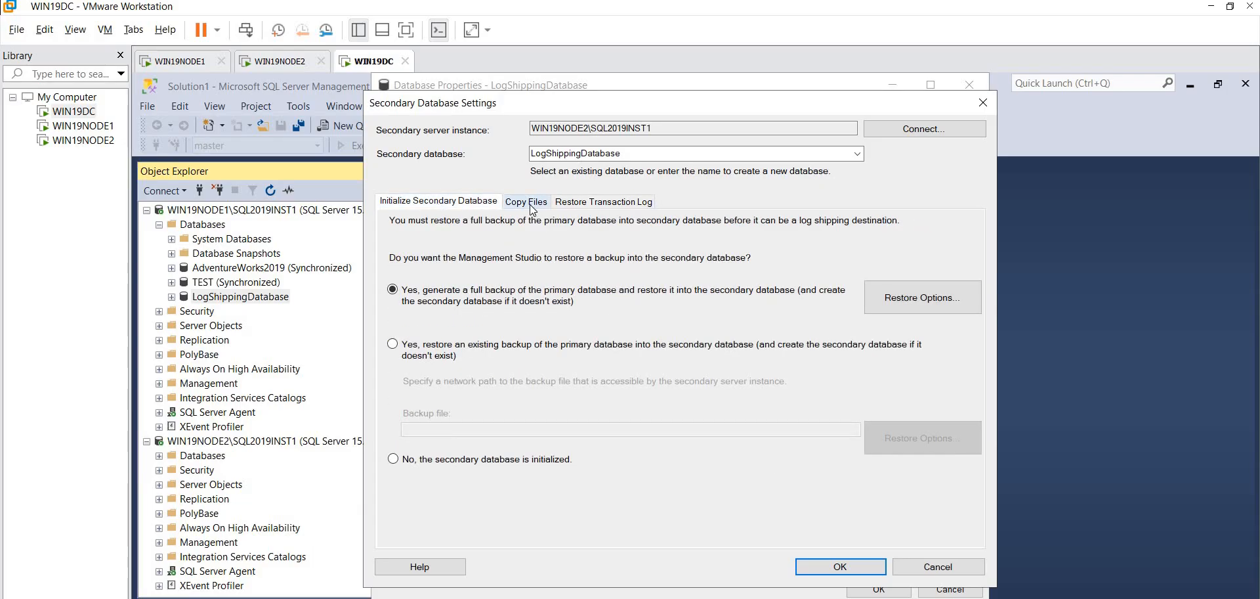
click(530, 203)
click(576, 202)
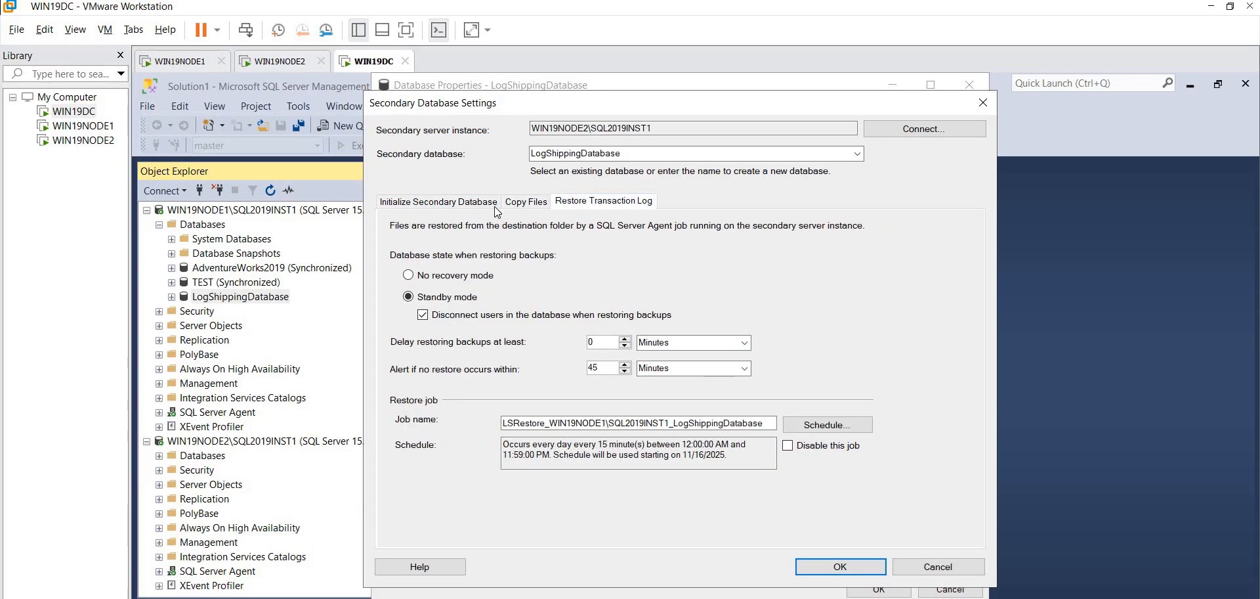
Accept the secondary database settings with a generated full backup restored to it, and save the log shipping configuration for LogShippingDatabase.
click(461, 209)
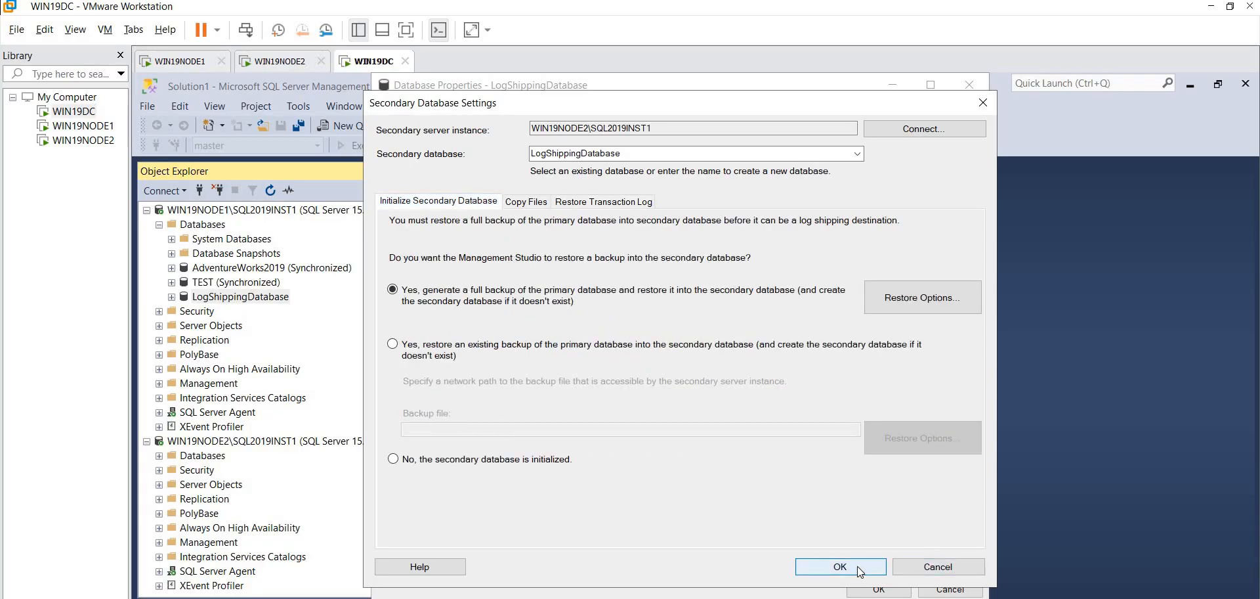
click(840, 566)
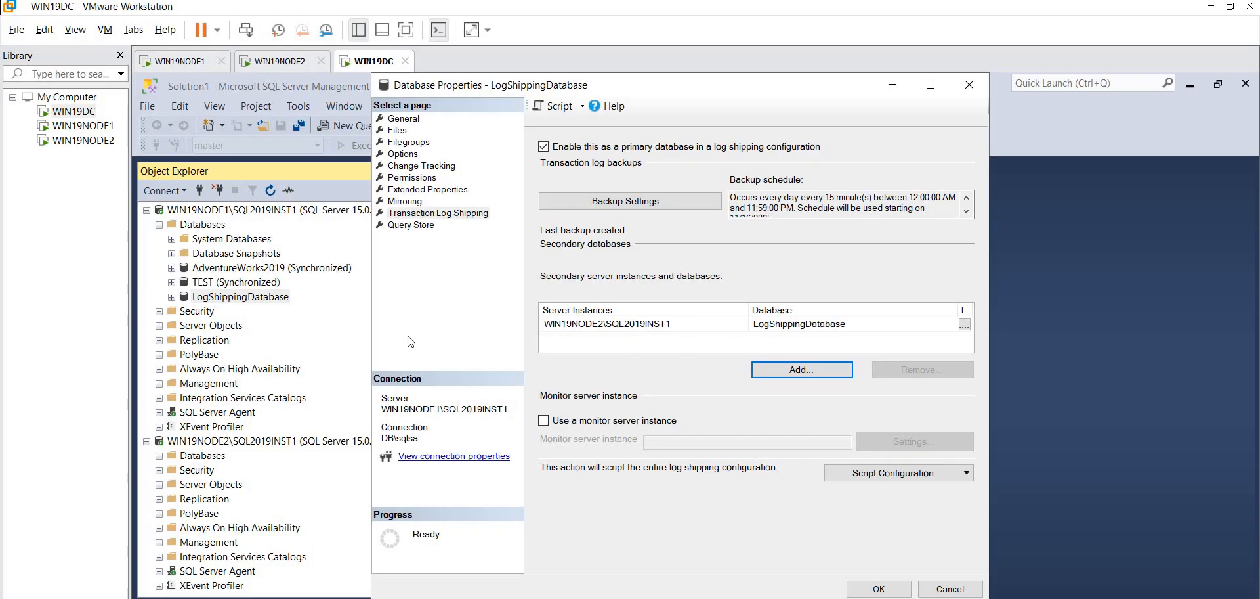
click(879, 588)
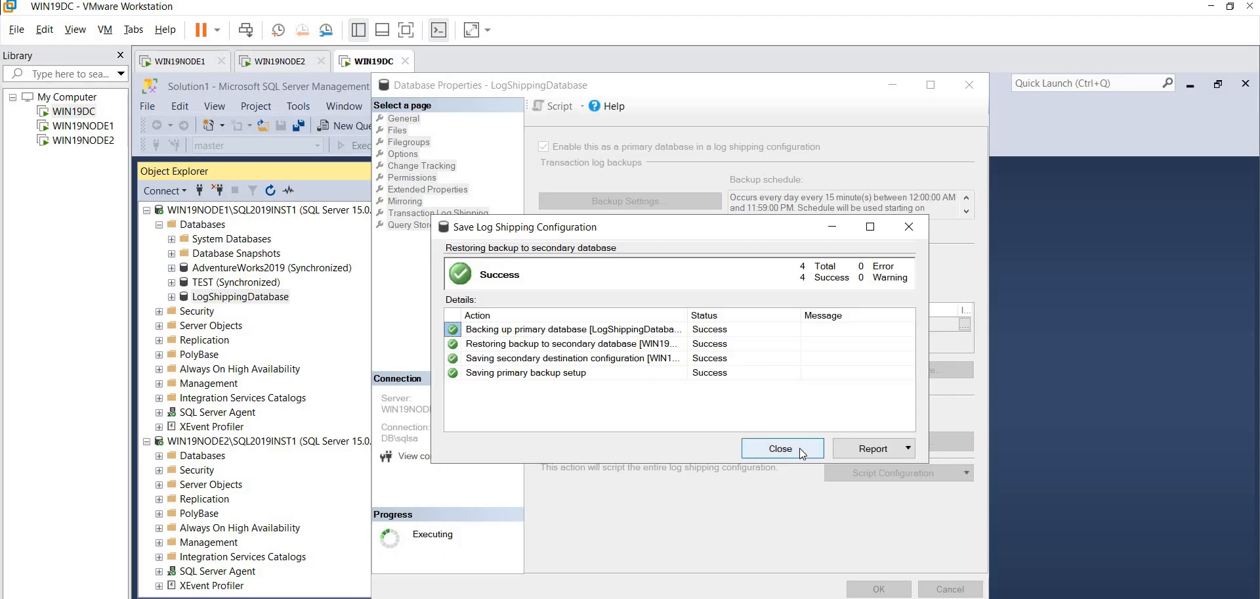
click(785, 449)
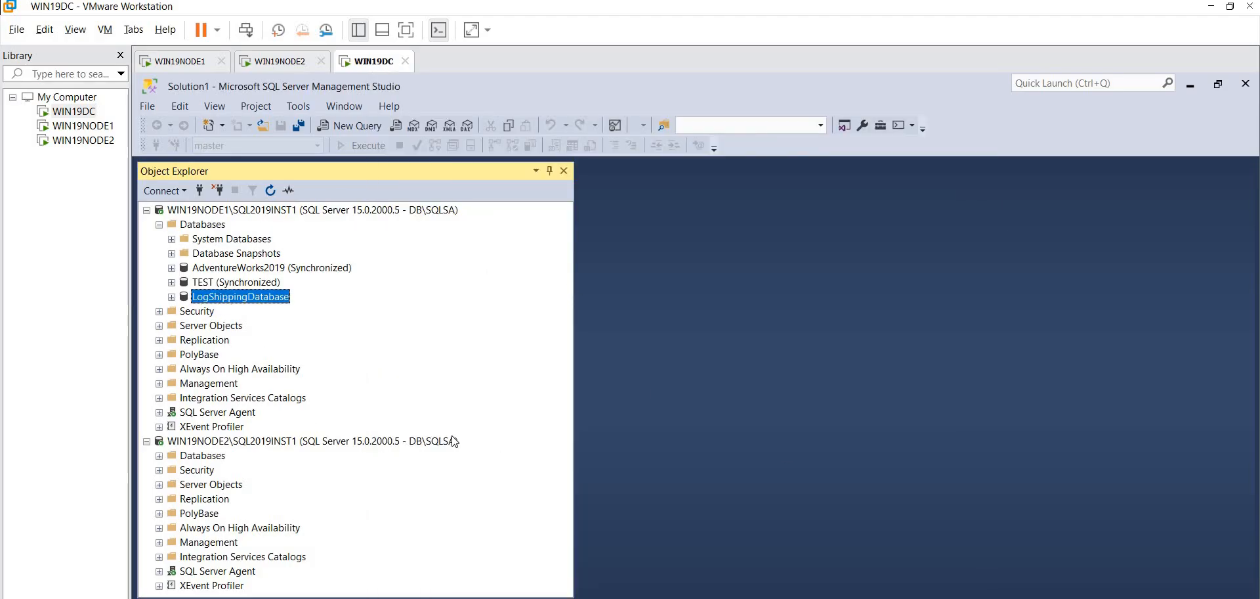
Expand the databases of WIN19NODE2\SQL2019INST1 and check the state of the secondary LogShippingDatabase.
click(199, 441)
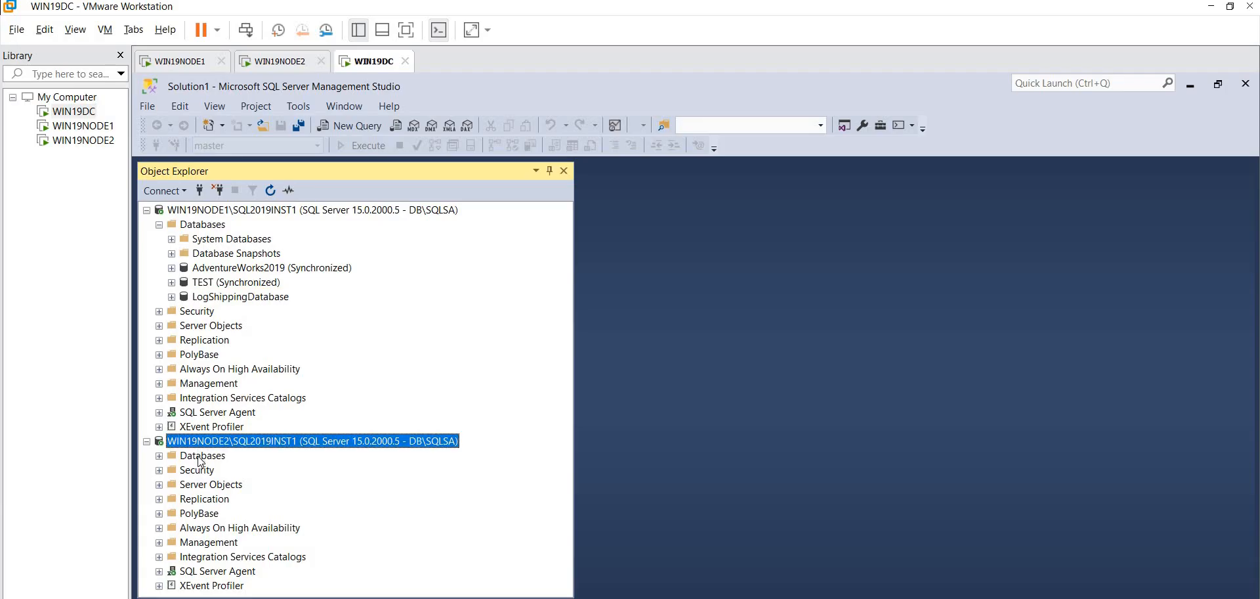
double_click(199, 455)
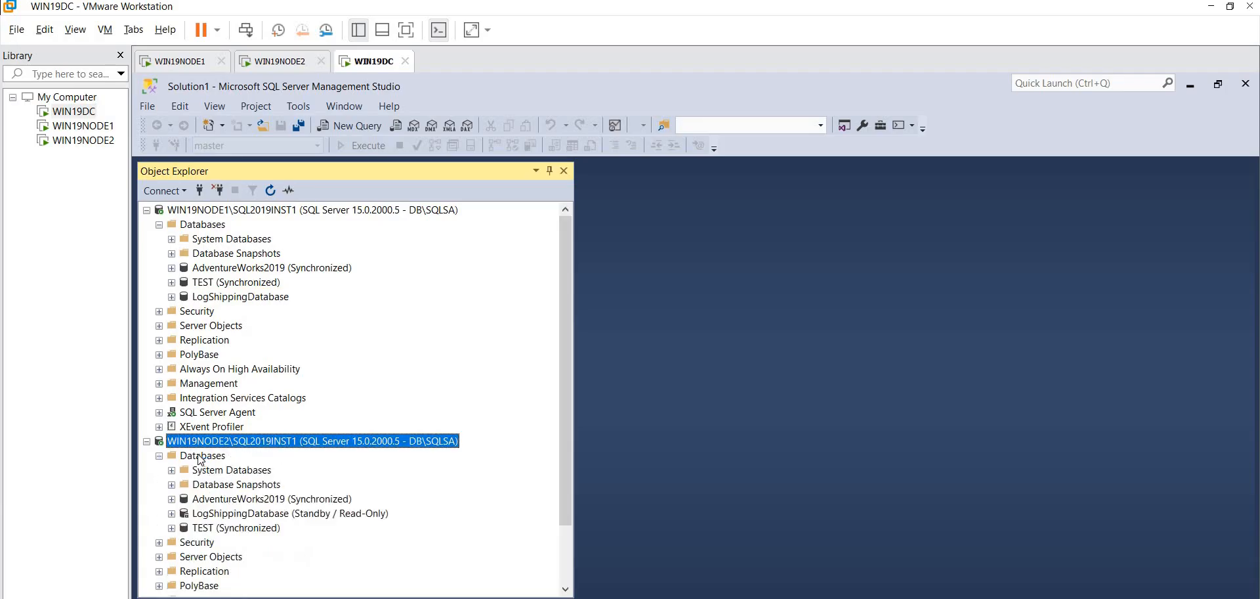
key(Down)
key(Down)
key(Down)
key(Down)
key(Down)
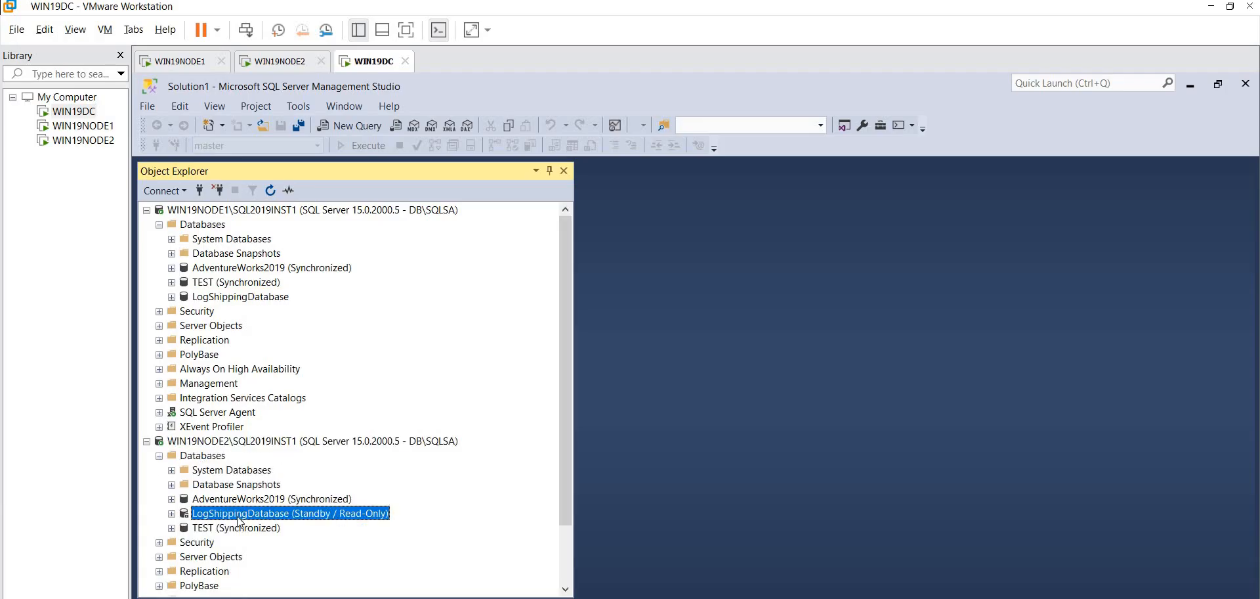
key(Down)
key(Down)
key(Down)
key(Down)
key(Down)
key(Down)
key(Down)
key(Down)
key(Down)
key(Down)
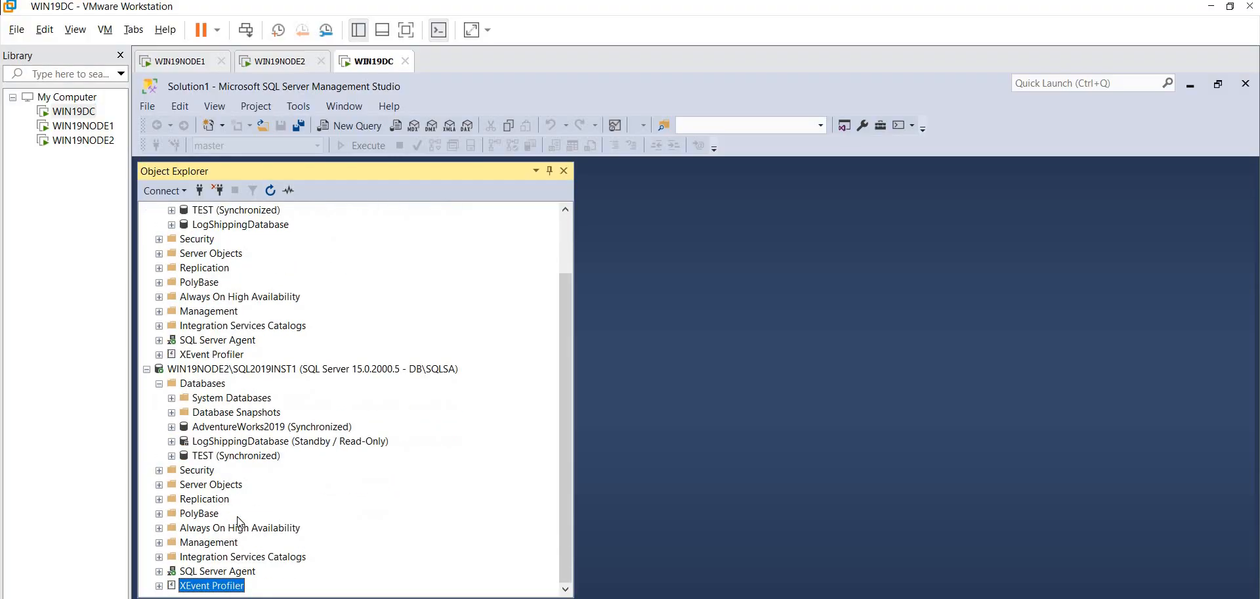
key(Up)
key(Up)
key(Up)
key(Up)
key(Up)
key(Up)
key(Up)
key(Up)
key(Up)
key(Up)
key(Up)
key(Up)
key(Up)
key(Up)
key(Up)
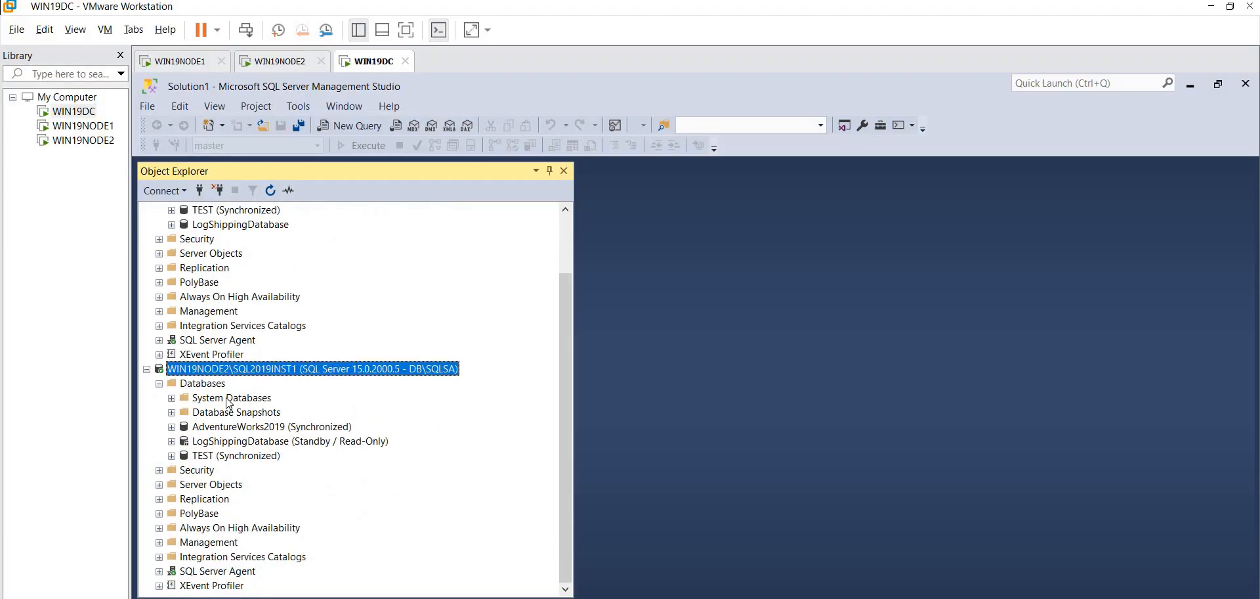
Expand the SQL Server Agent jobs of WIN19NODE1\SQL2019INST1 and select the LSBackup_LogShippingDatabase job.
click(204, 342)
key(Right)
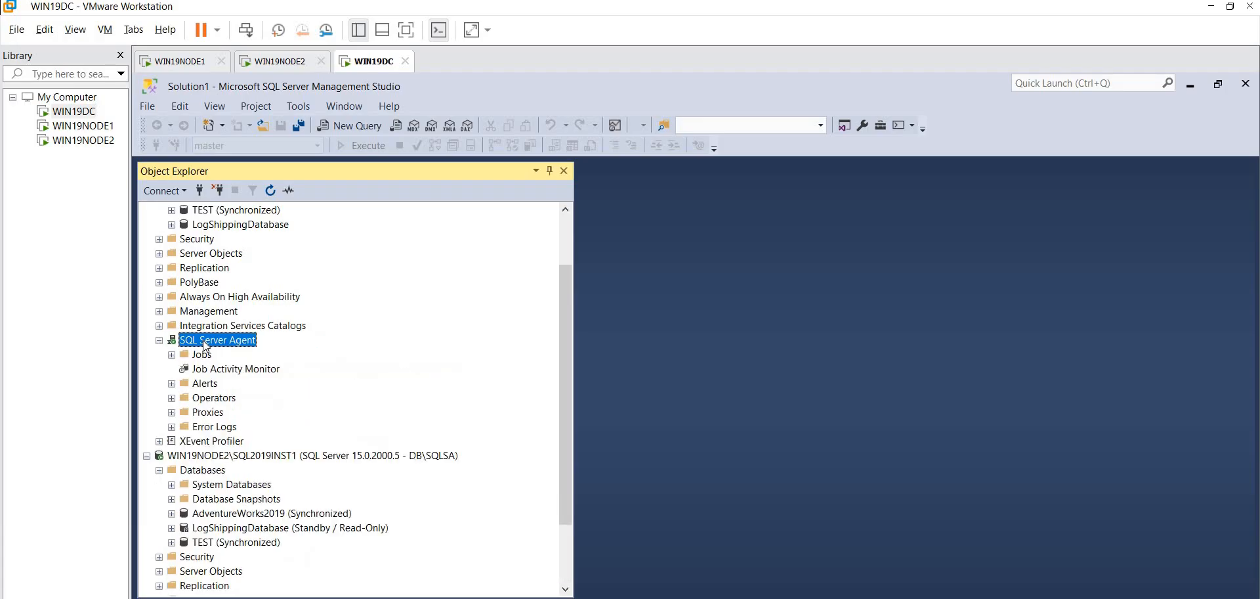
key(Down)
key(Right)
key(Down)
key(Down)
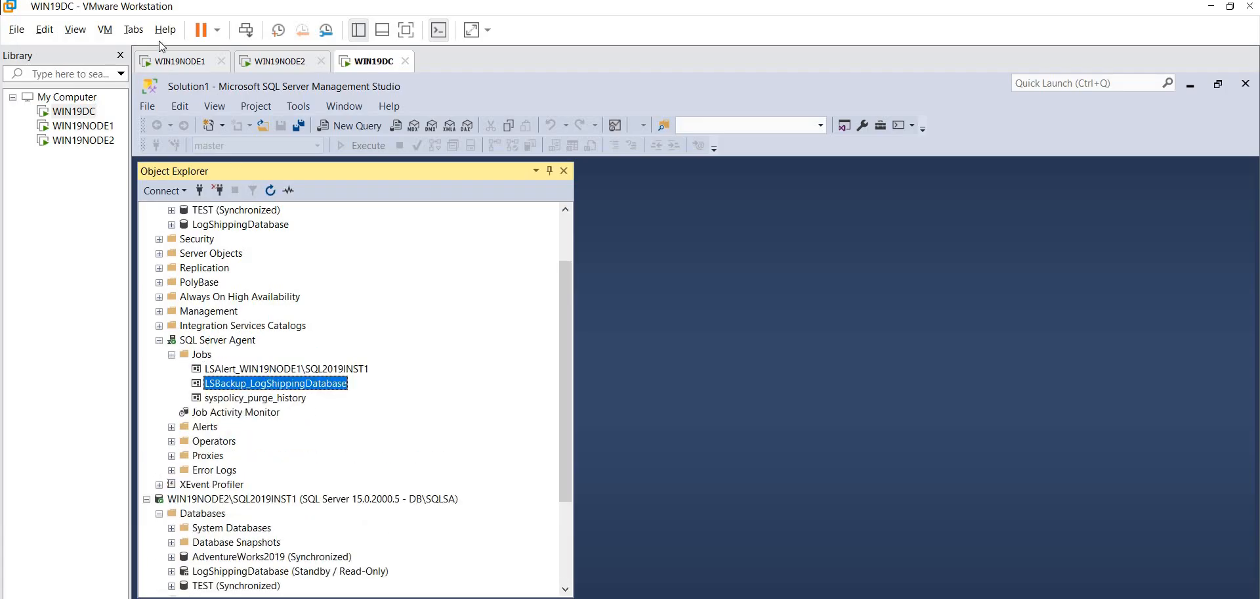
Switch to the WIN19NODE1 machine and examine the contents of the G:\LS_Backup_PR folder.
click(176, 61)
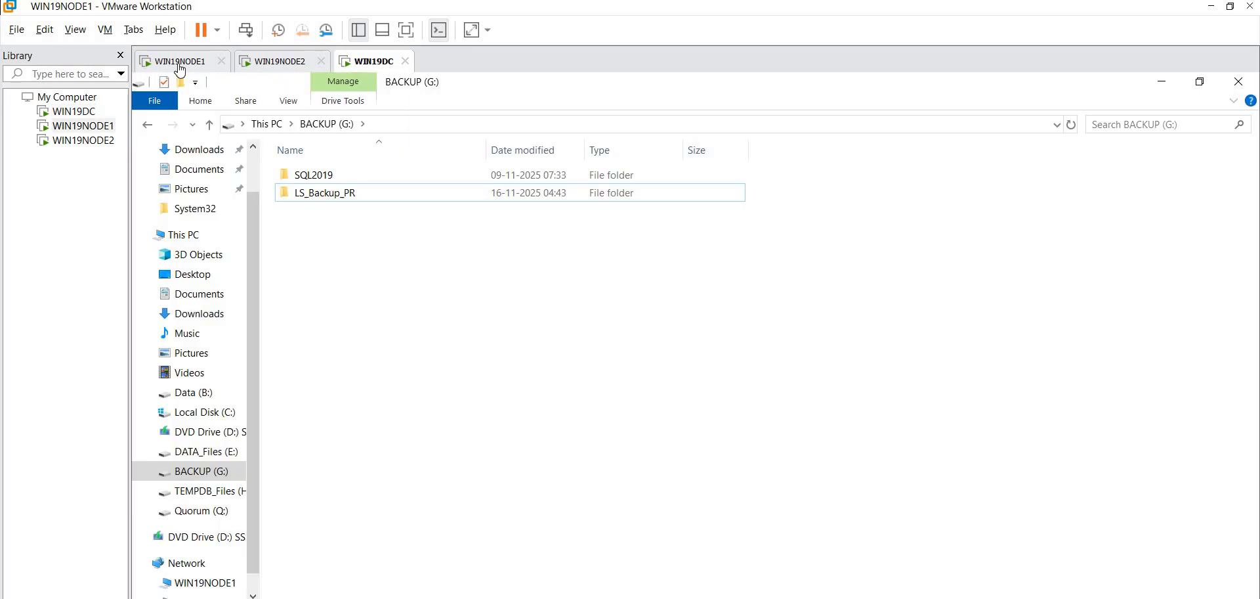
click(321, 191)
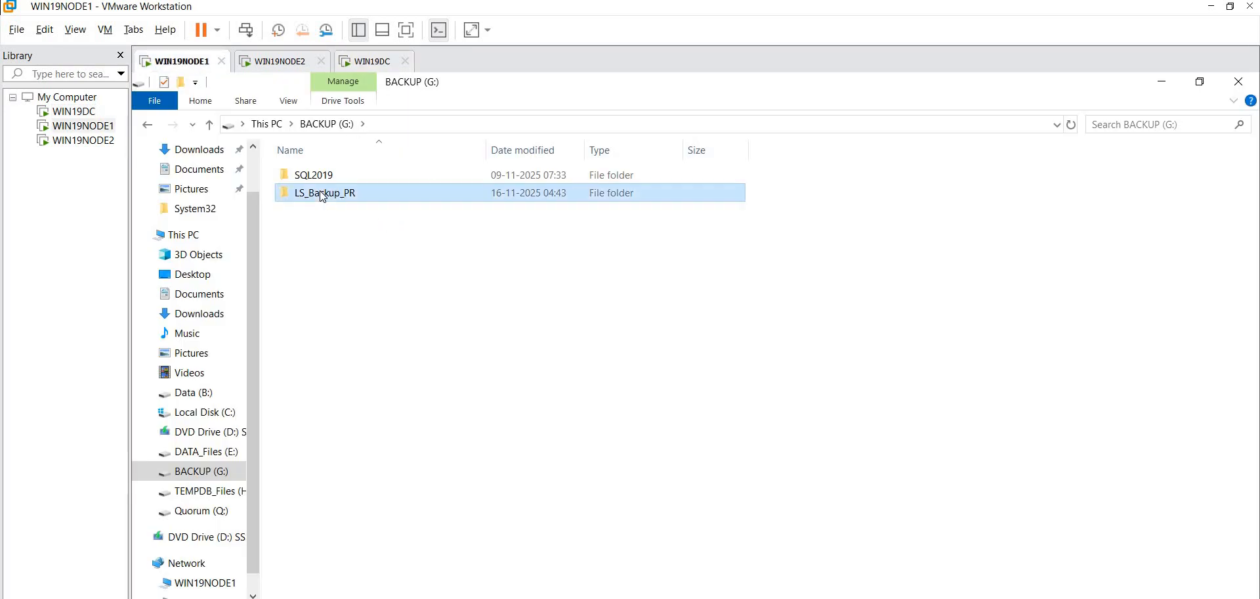
double_click(371, 191)
right_click(421, 326)
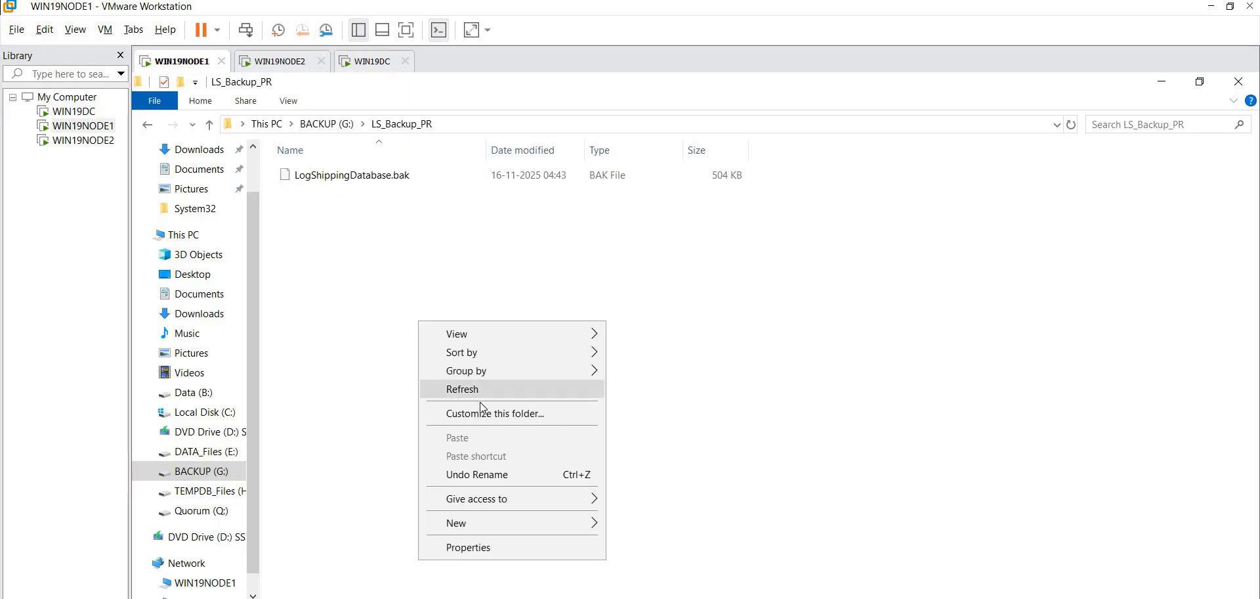
click(406, 320)
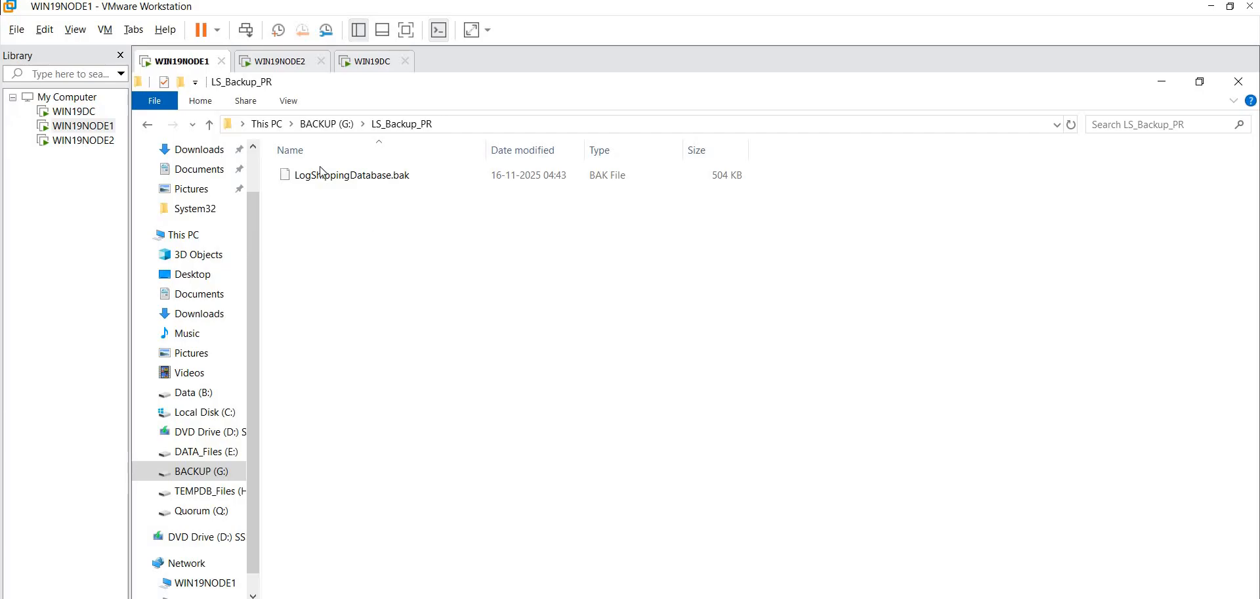
Return to the WIN19DC machine, run the LSBackup_LogShippingDatabase job on the primary instance, and dismiss its result.
click(373, 60)
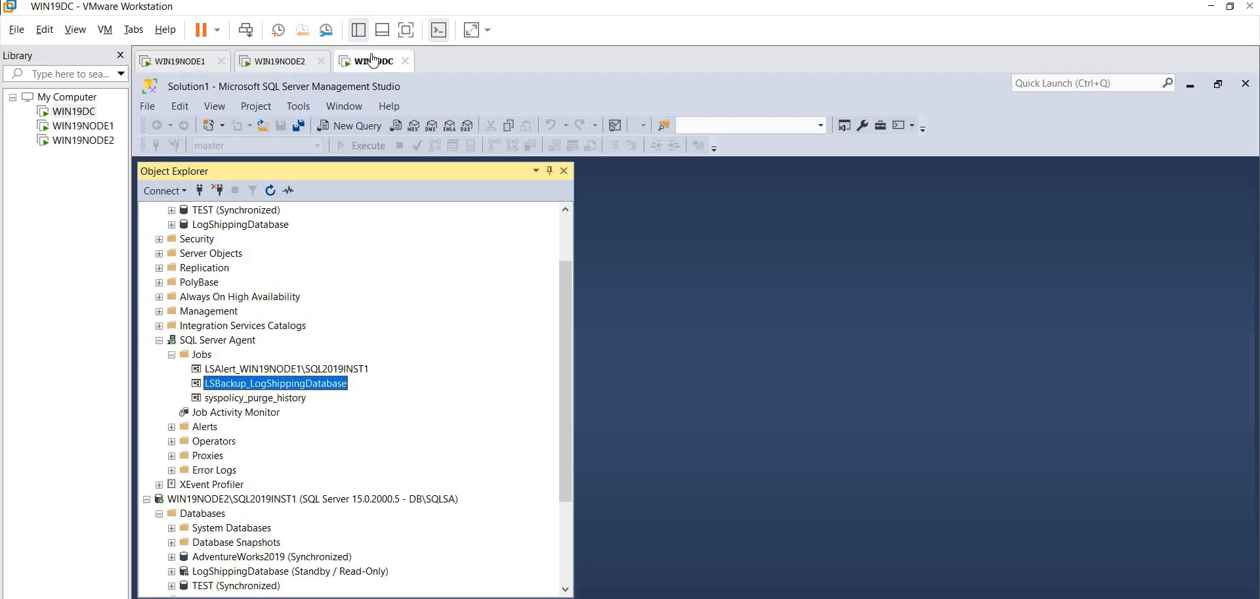
right_click(286, 383)
click(340, 410)
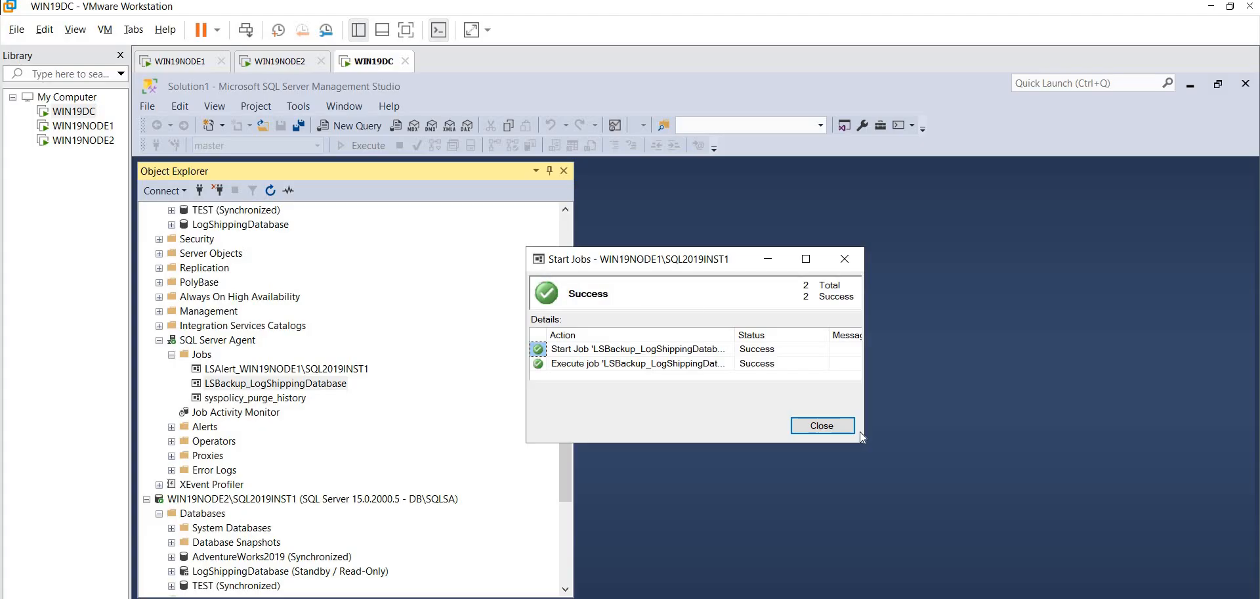
click(822, 427)
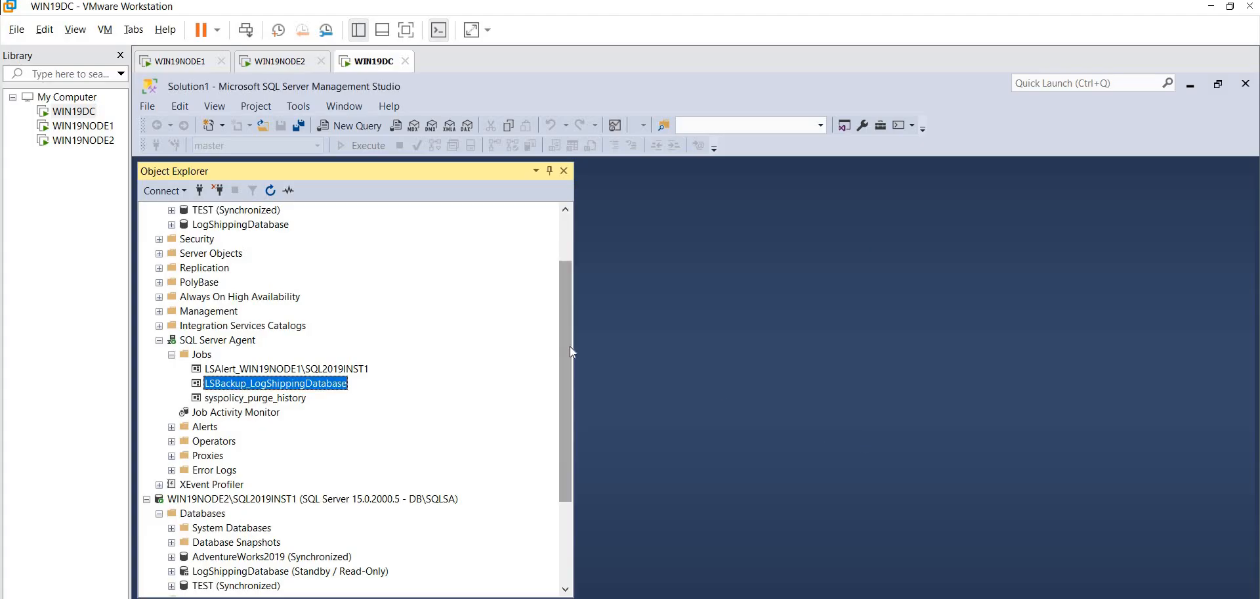
Expand SQL Server Agent and its jobs on the secondary instance WIN19NODE2\SQL2019INST1.
drag(569, 347, 567, 434)
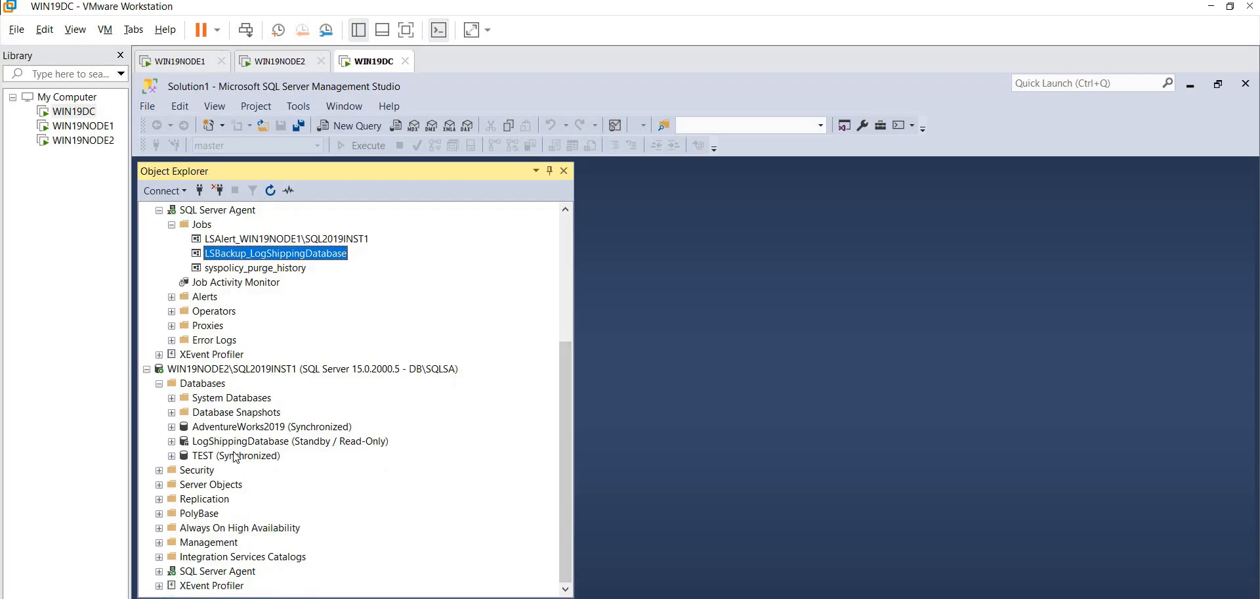
click(207, 386)
key(Down)
key(Down)
key(Down)
key(Down)
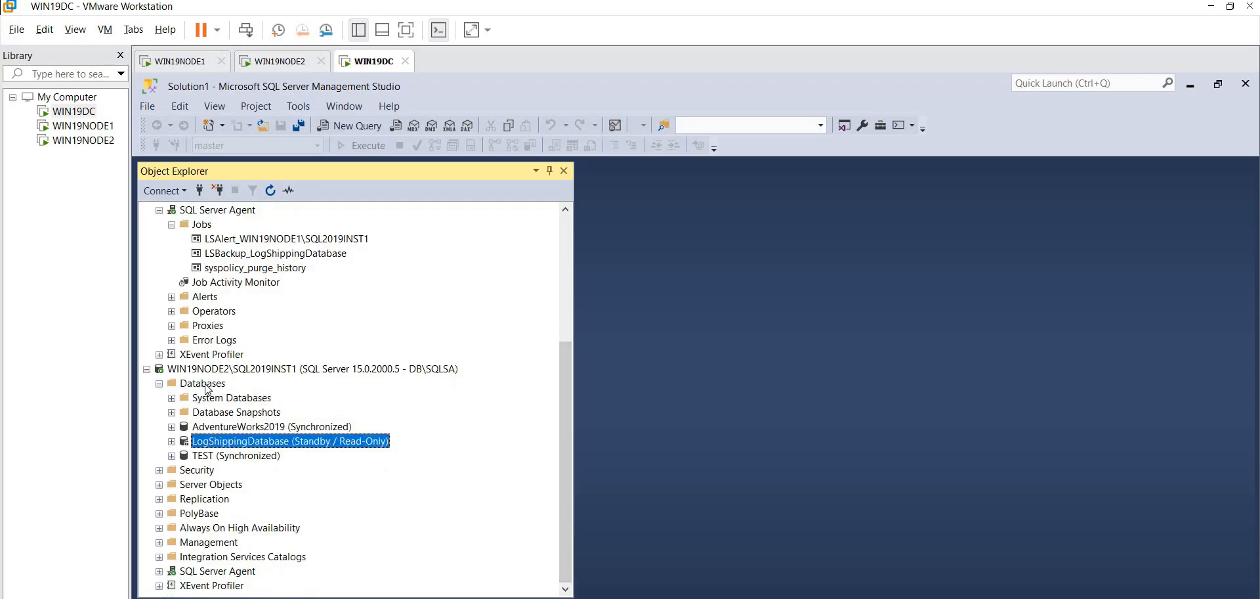
key(Down)
key(Down)
key(Down)
key(Down)
key(Down)
key(Down)
key(Down)
key(Down)
key(Down)
key(Right)
key(Down)
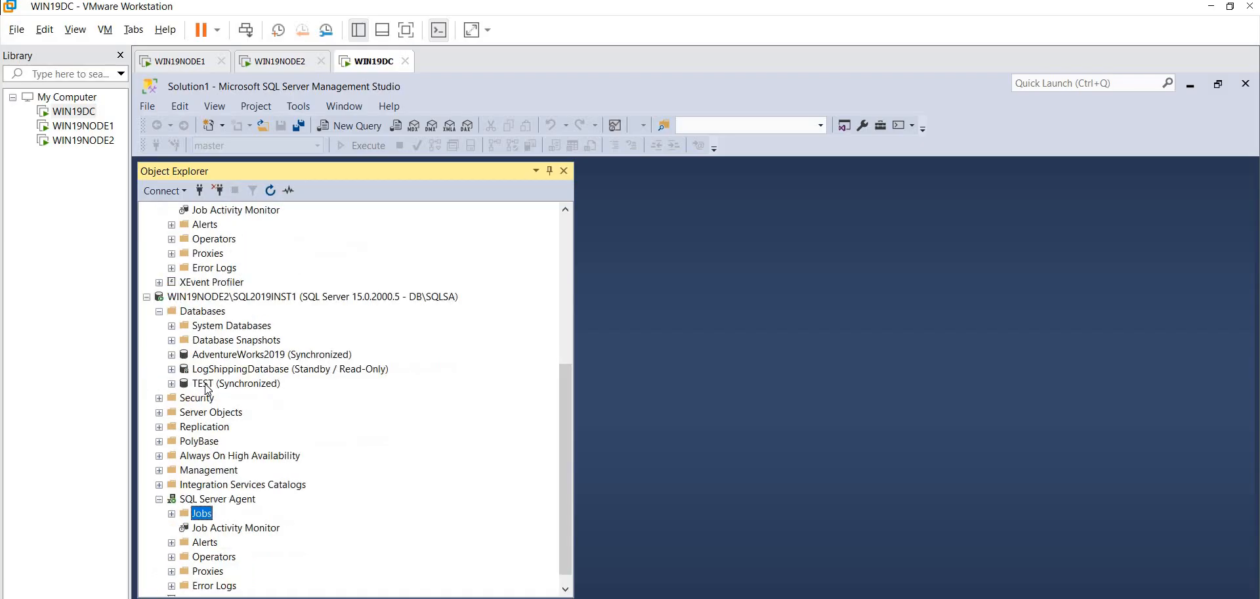
key(Down)
key(Up)
key(Right)
key(Down)
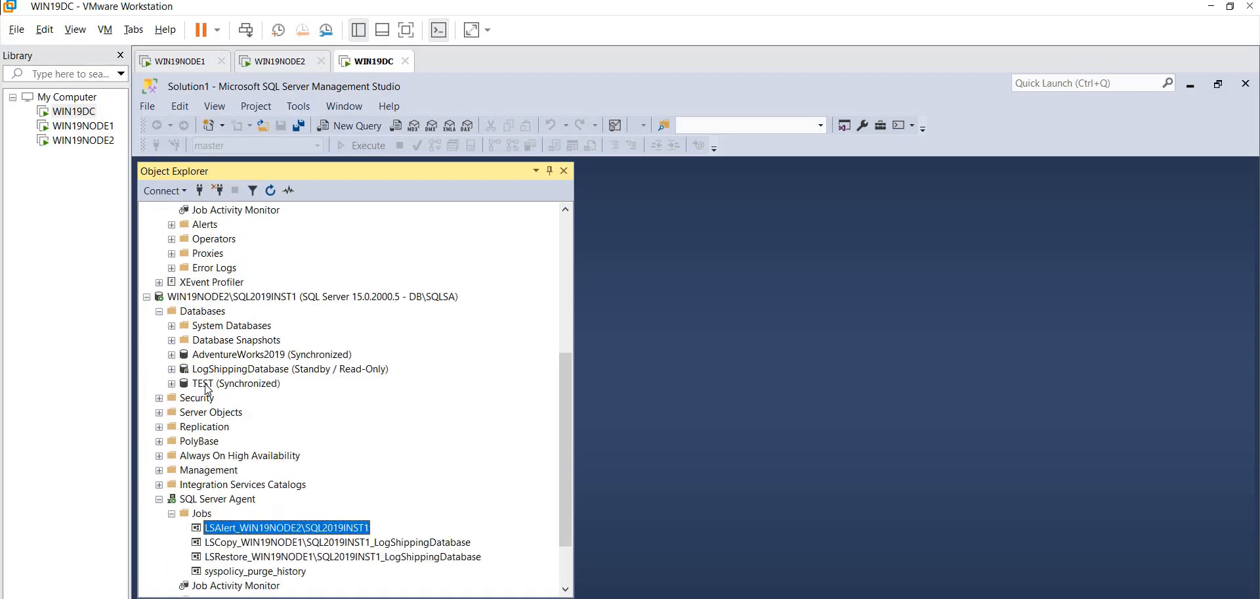
Run the LSCopy job for LogShippingDatabase on WIN19NODE2 and check the LS_Backup_DR folder on that machine.
key(Down)
key(Down)
key(Down)
key(Down)
key(Down)
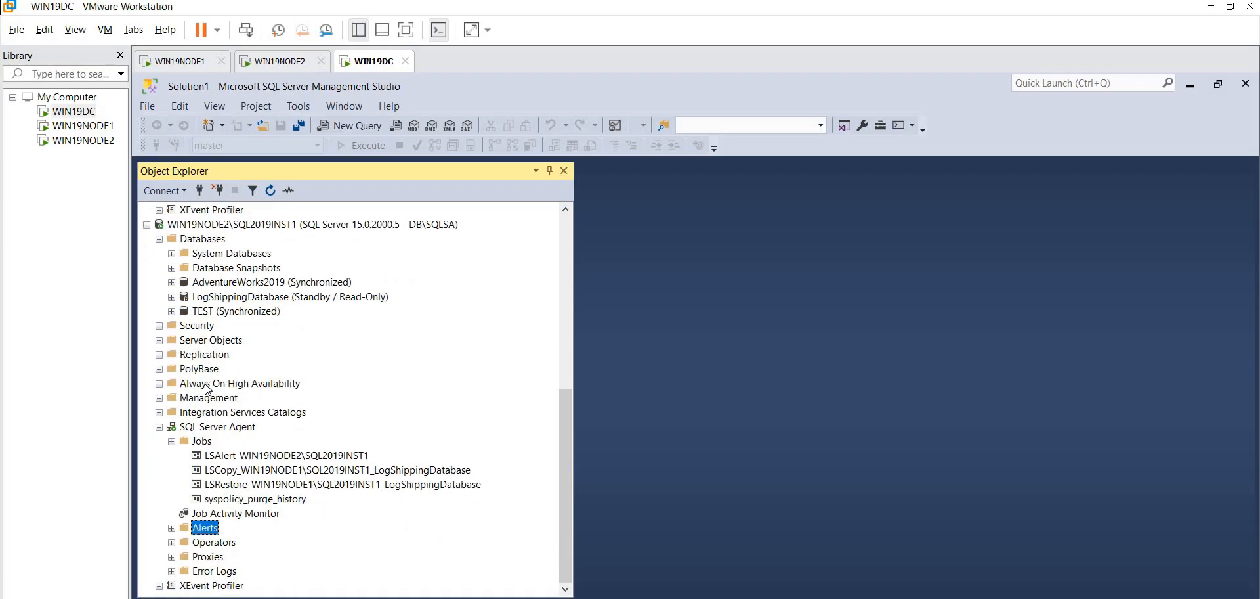
key(Up)
key(Up)
key(Up)
key(Up)
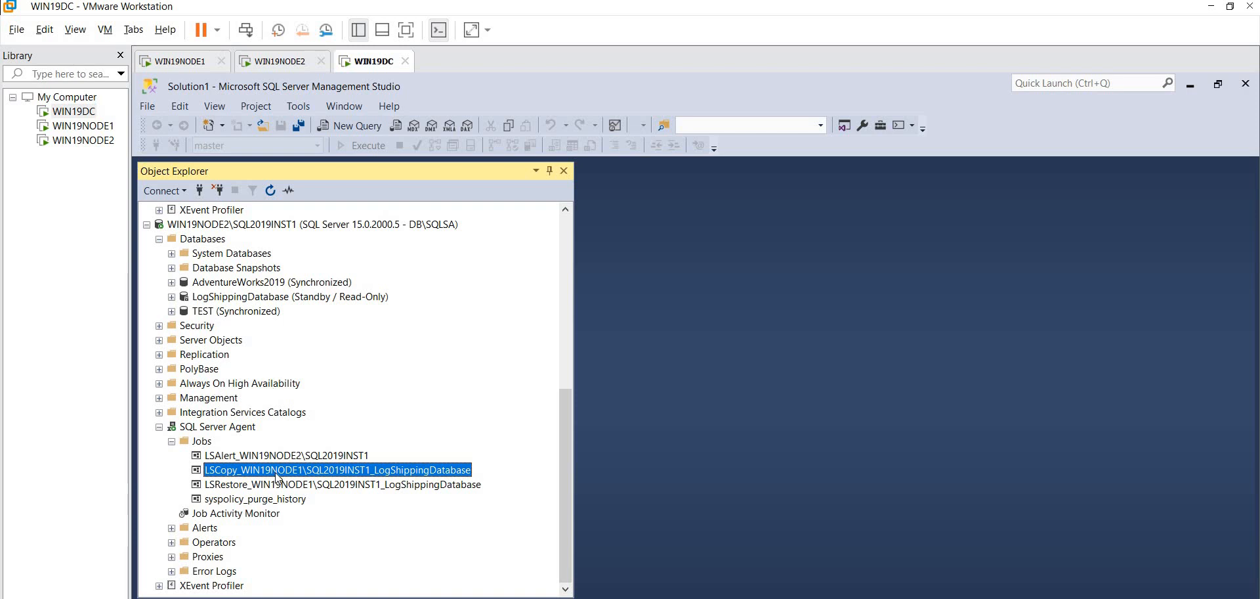
right_click(277, 477)
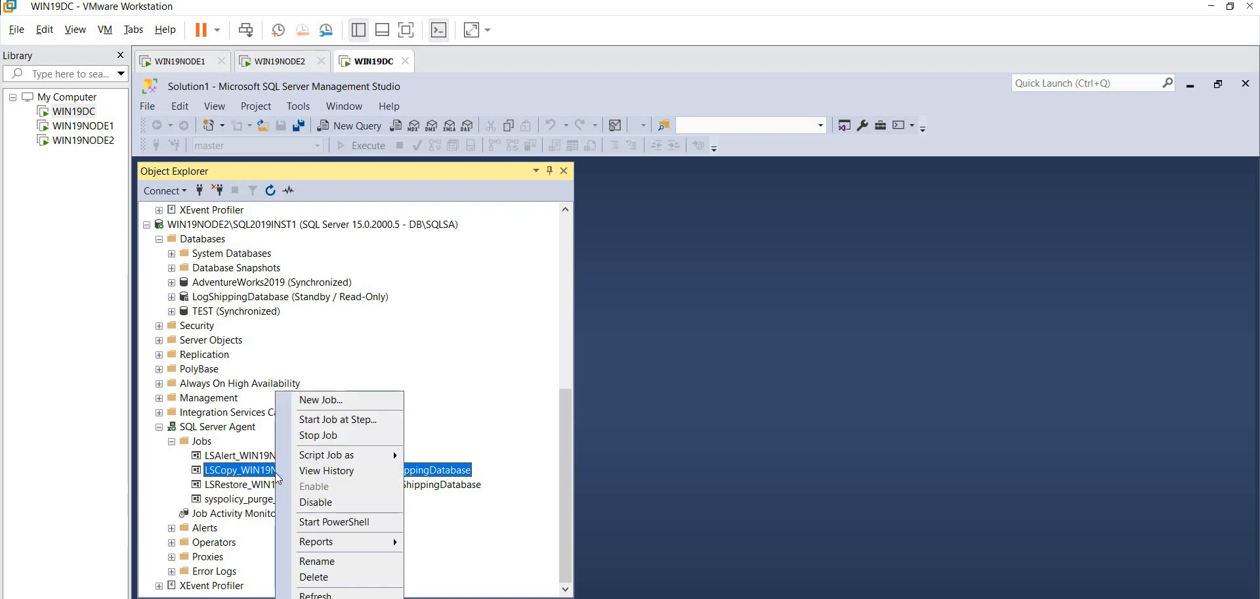
click(335, 421)
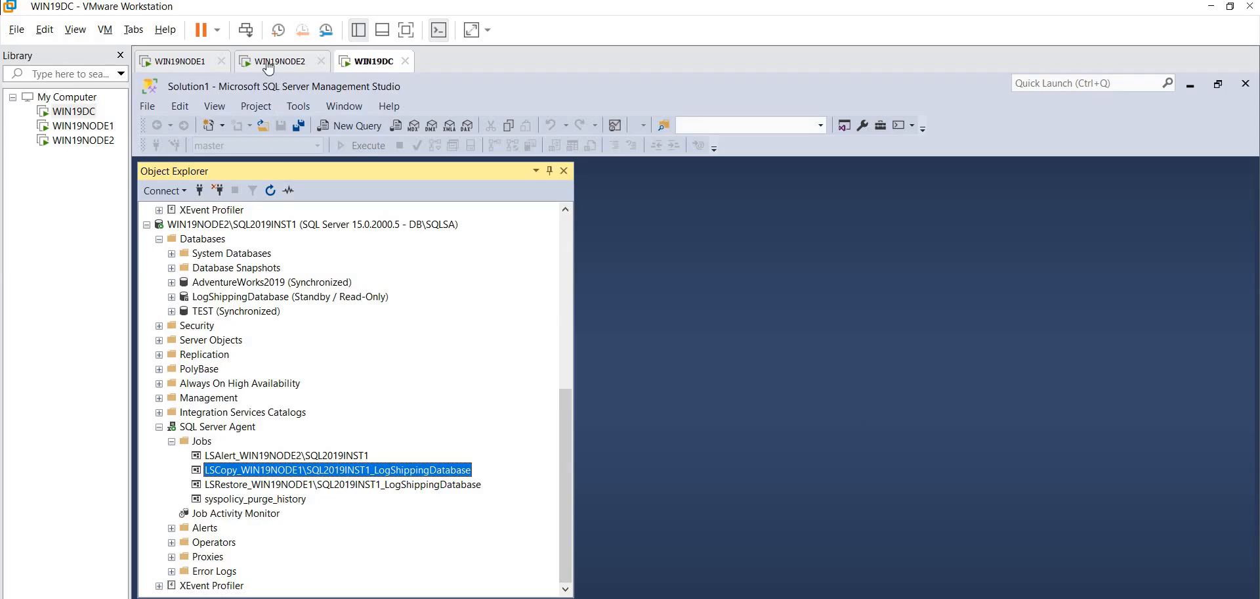
click(269, 66)
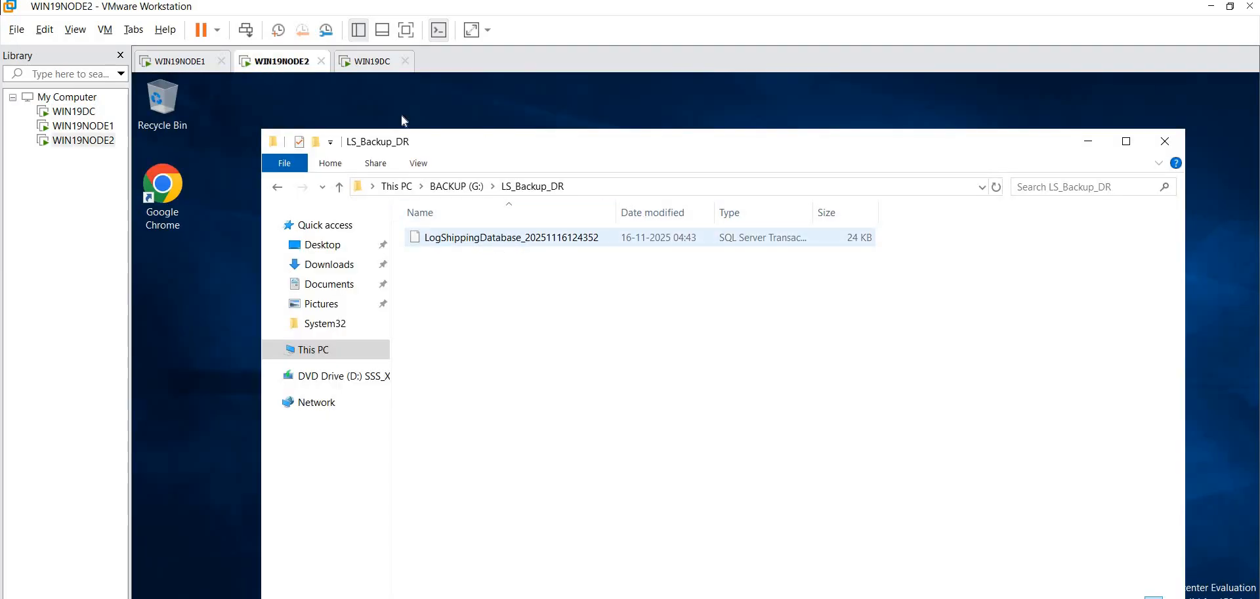
Return to the WIN19DC machine, run the LSRestore job for LogShippingDatabase on the secondary instance, and dismiss its result.
click(366, 61)
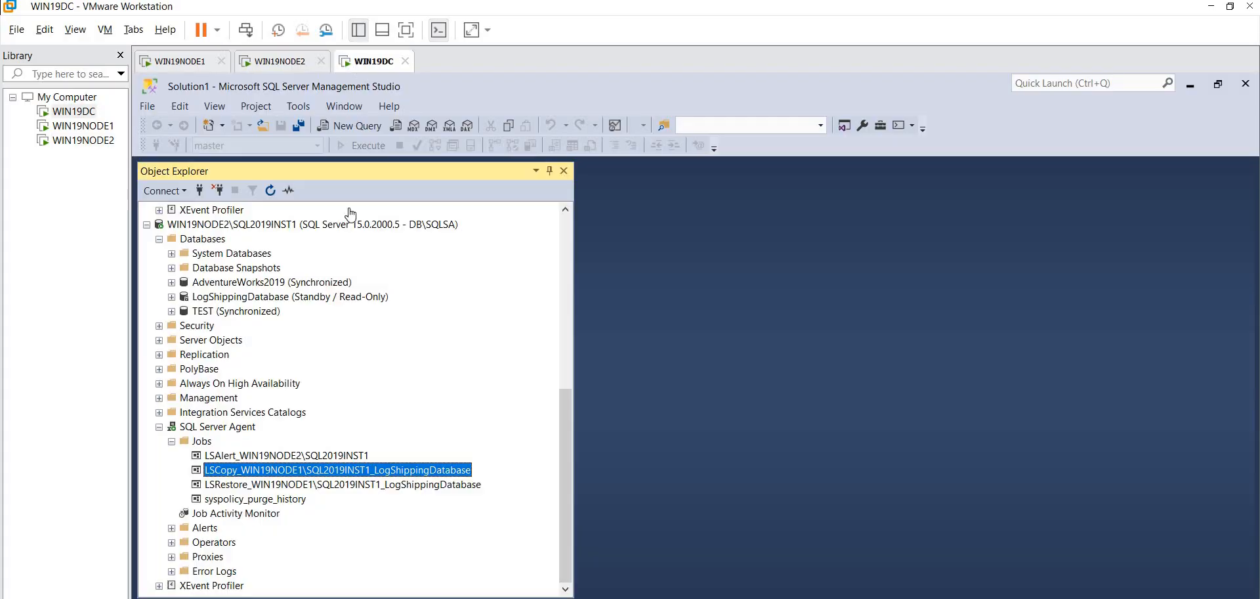
click(261, 486)
right_click(270, 486)
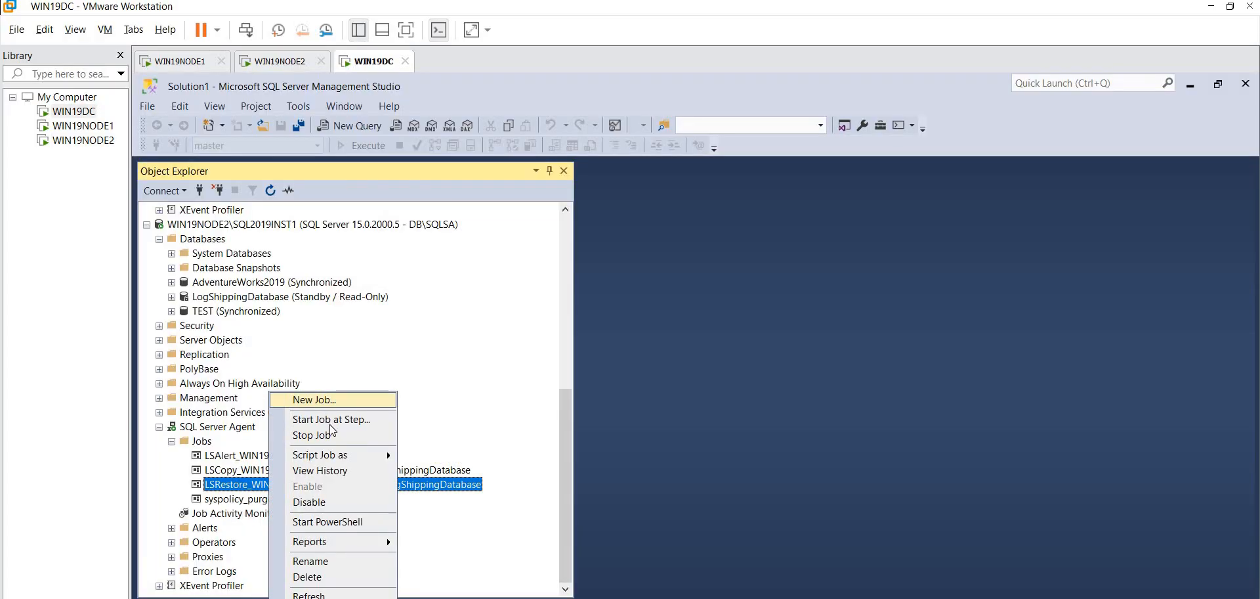
click(329, 421)
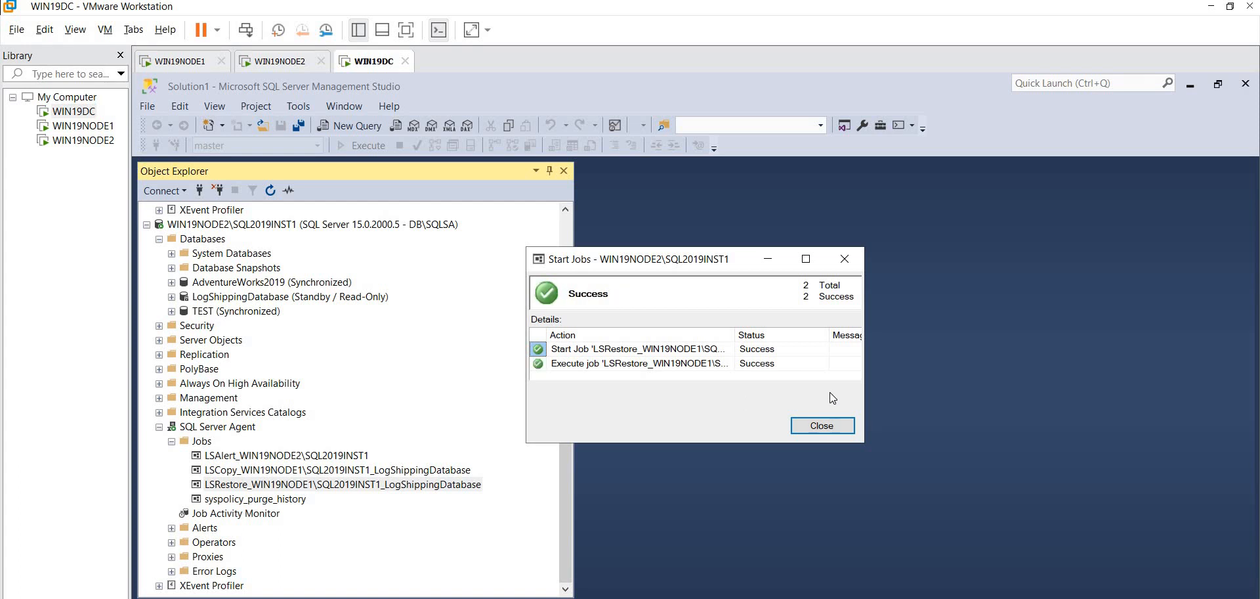
click(821, 424)
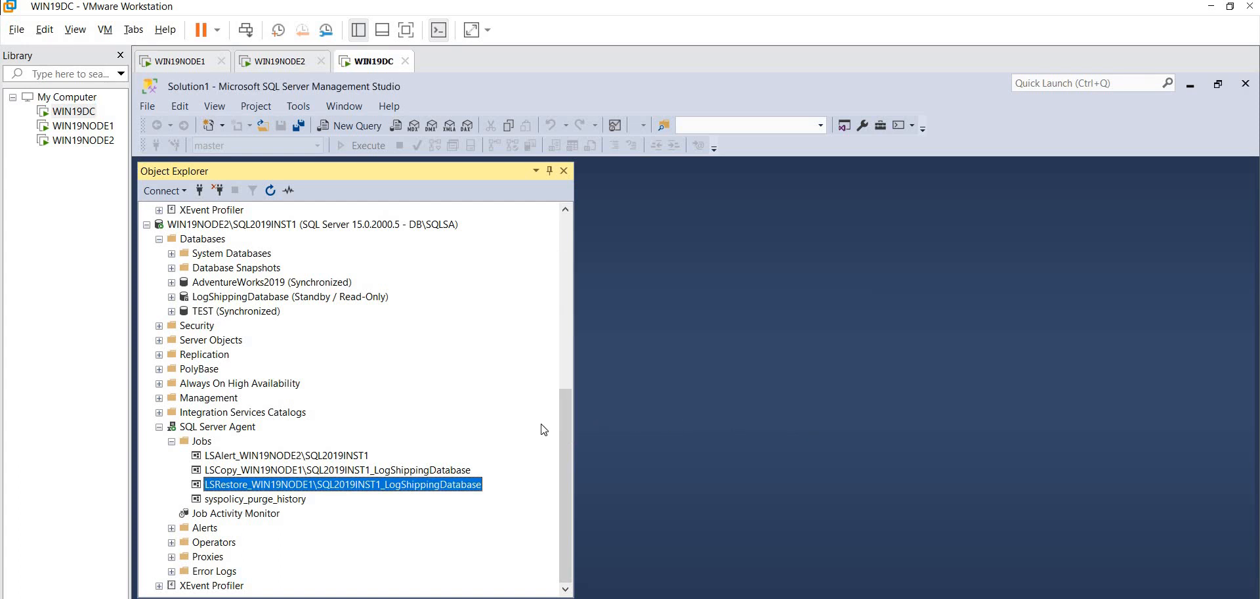
View the job history of the LSCopy job on WIN19NODE2 and expand its latest run's step details.
click(283, 470)
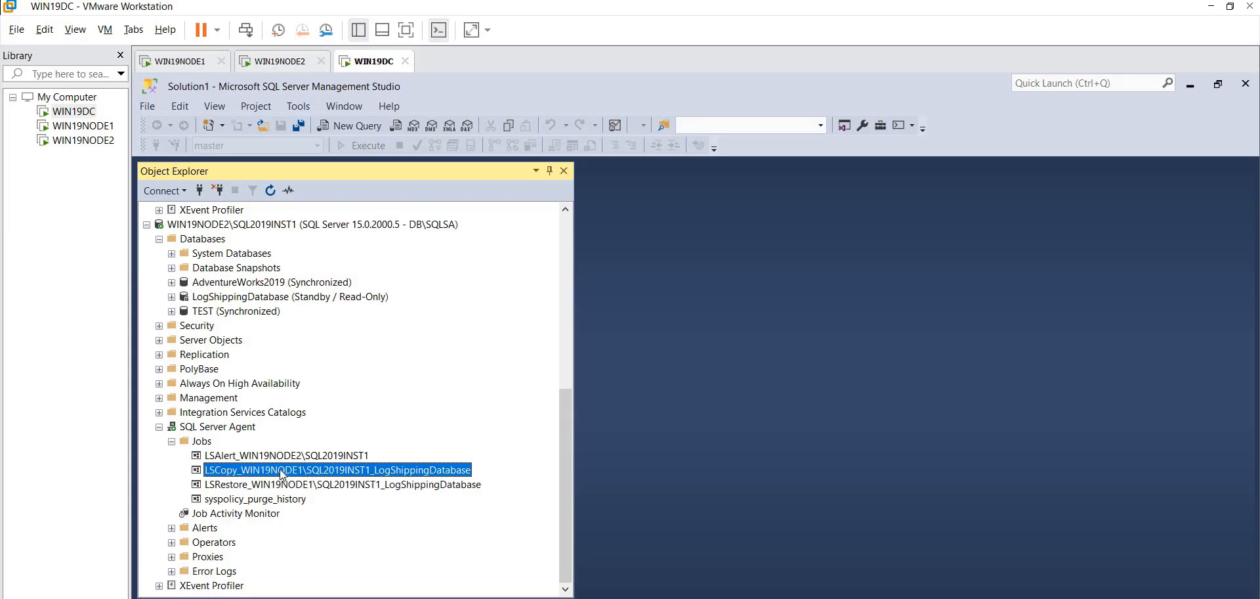
right_click(282, 470)
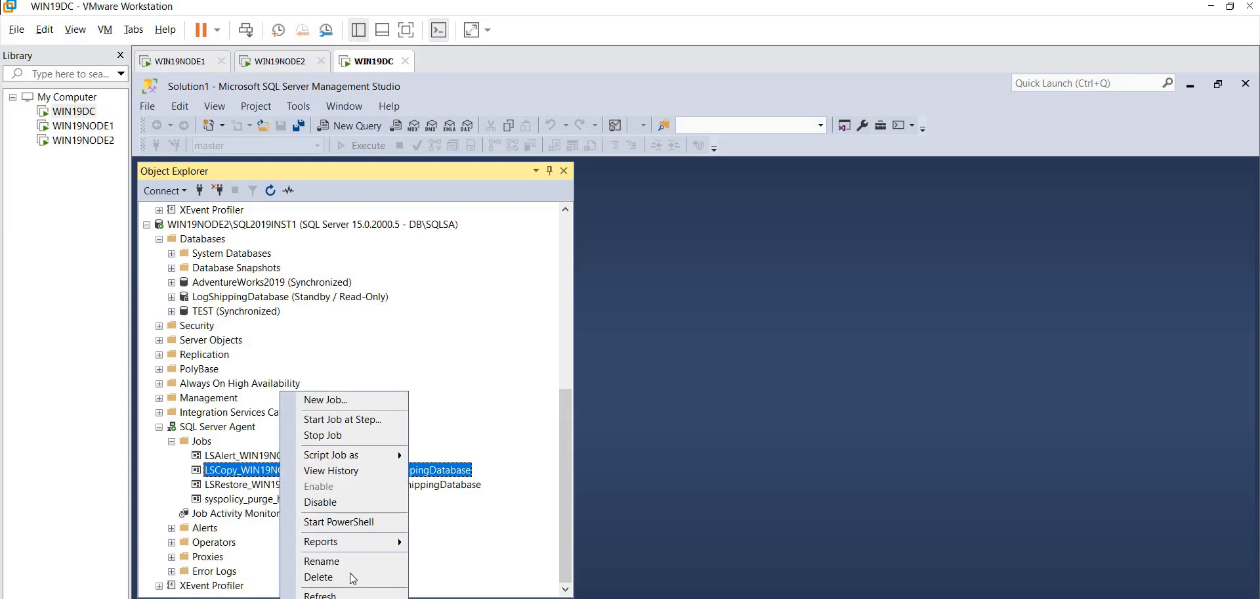
click(333, 470)
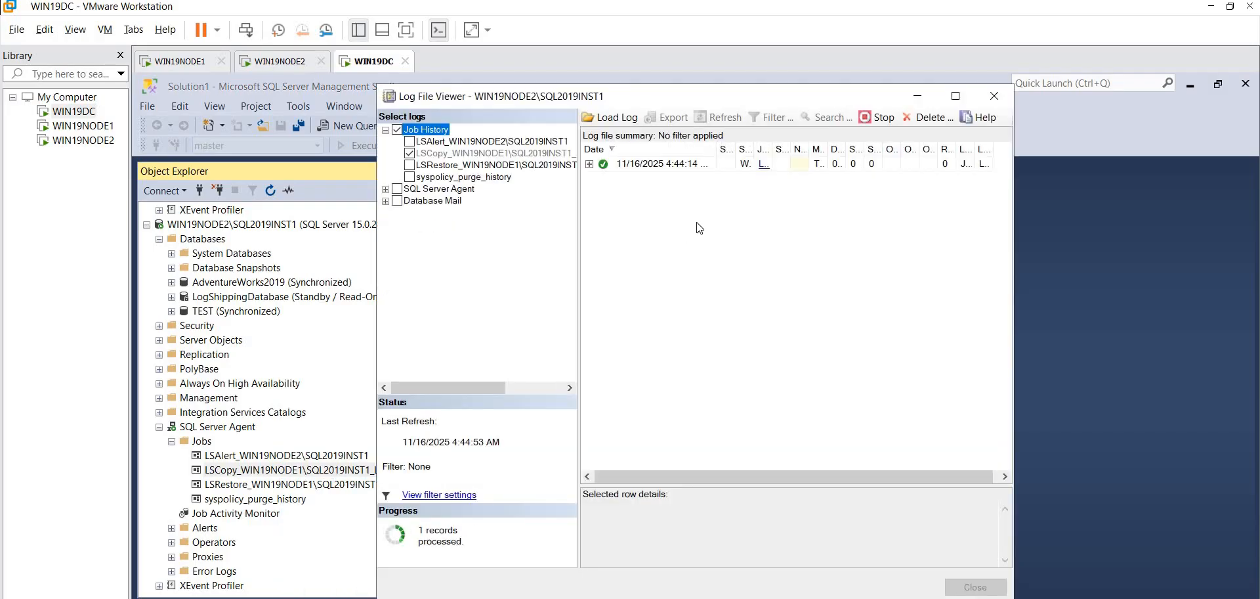
click(589, 165)
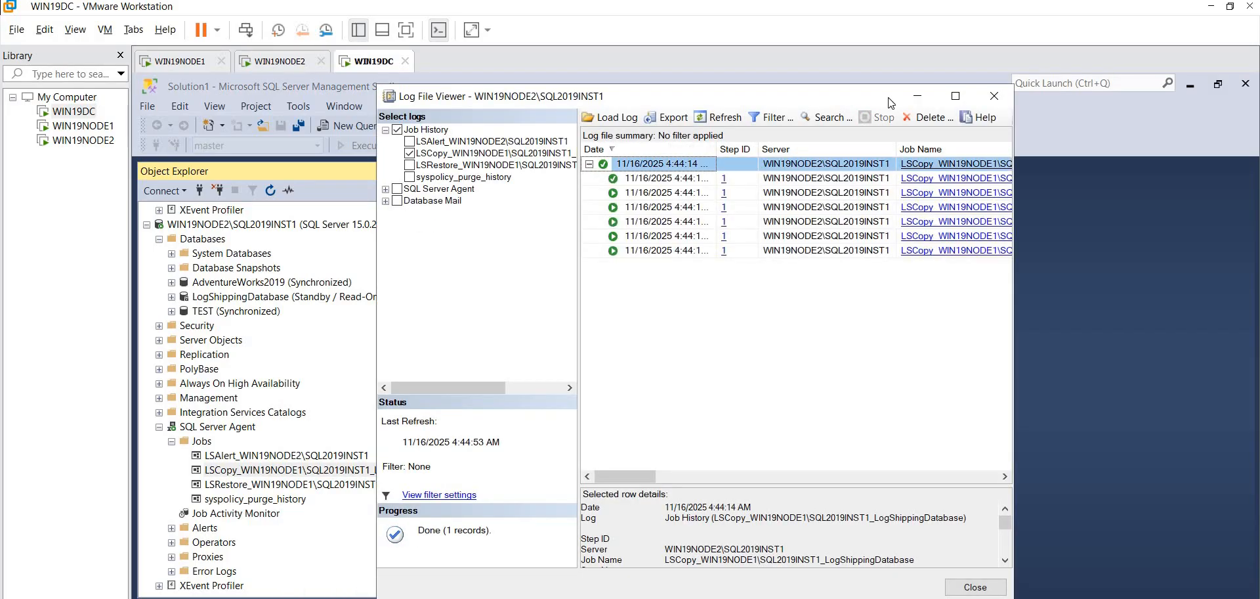
Enlarge the log viewer, examine the full row details of the LSCopy job's completed step, and close the viewer.
click(956, 96)
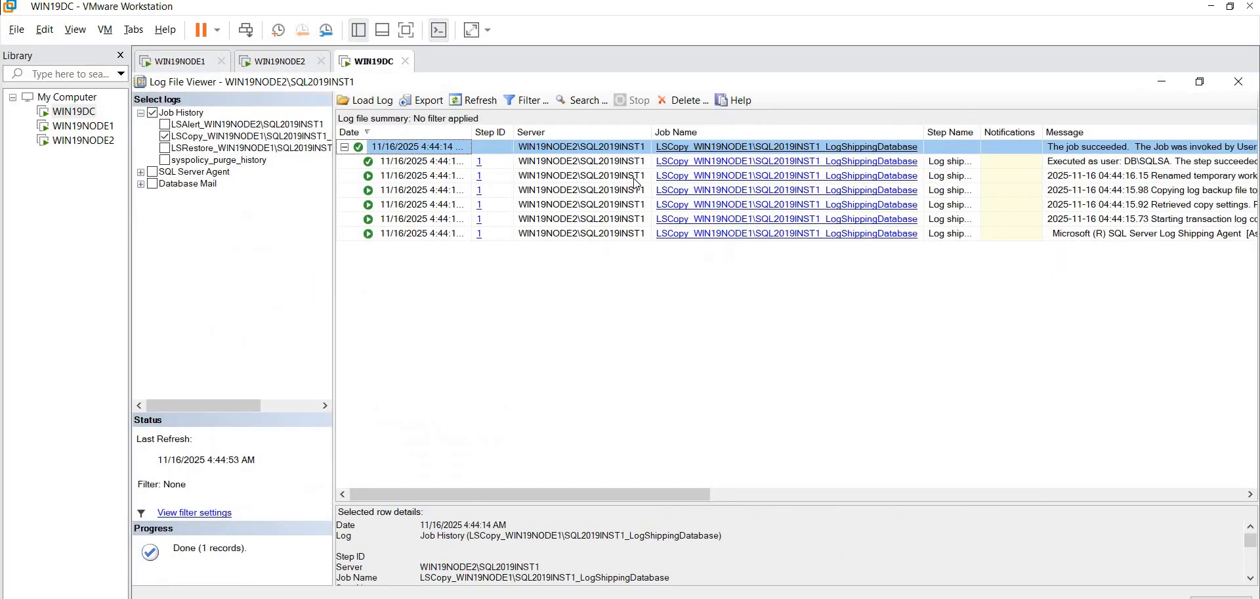
click(603, 163)
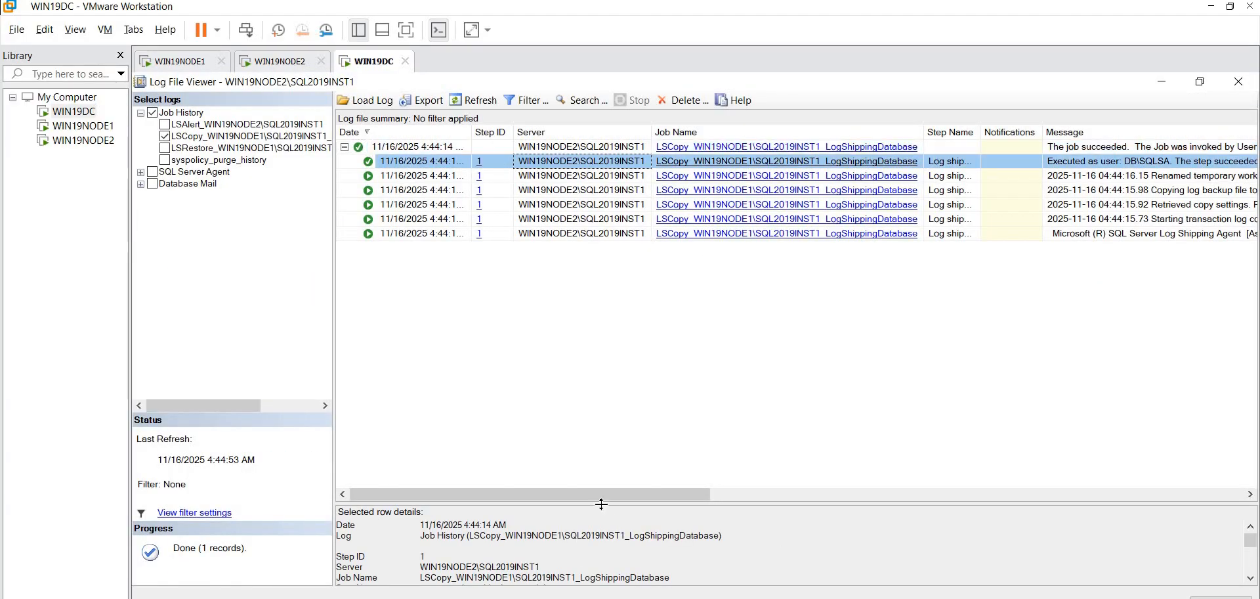
drag(600, 502, 589, 370)
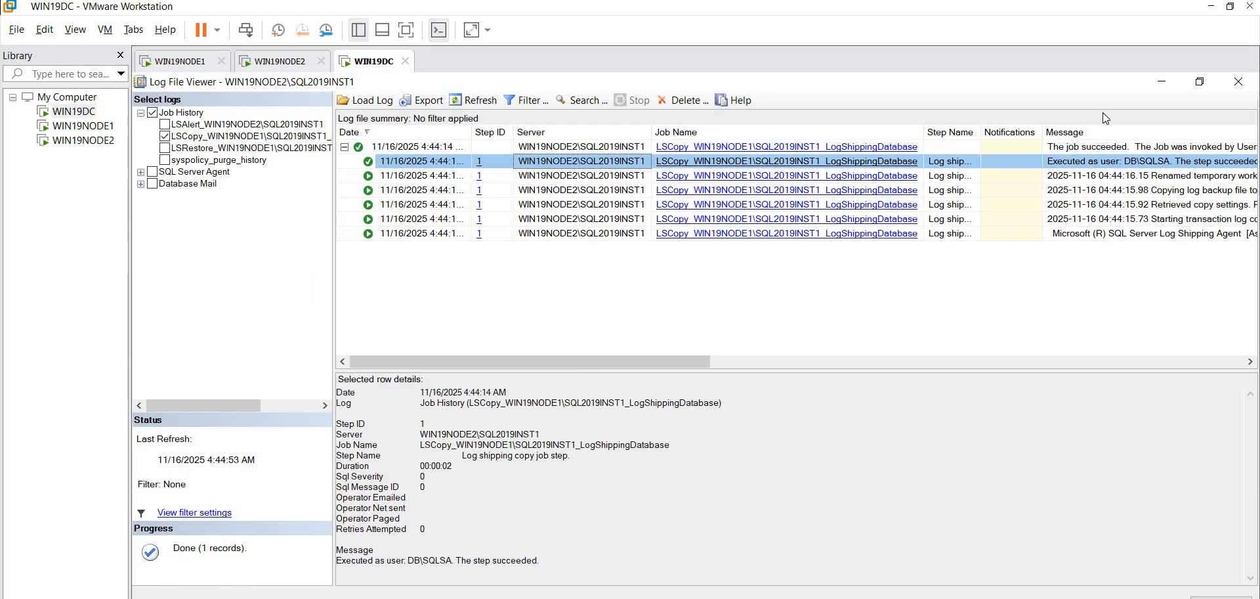
click(1203, 88)
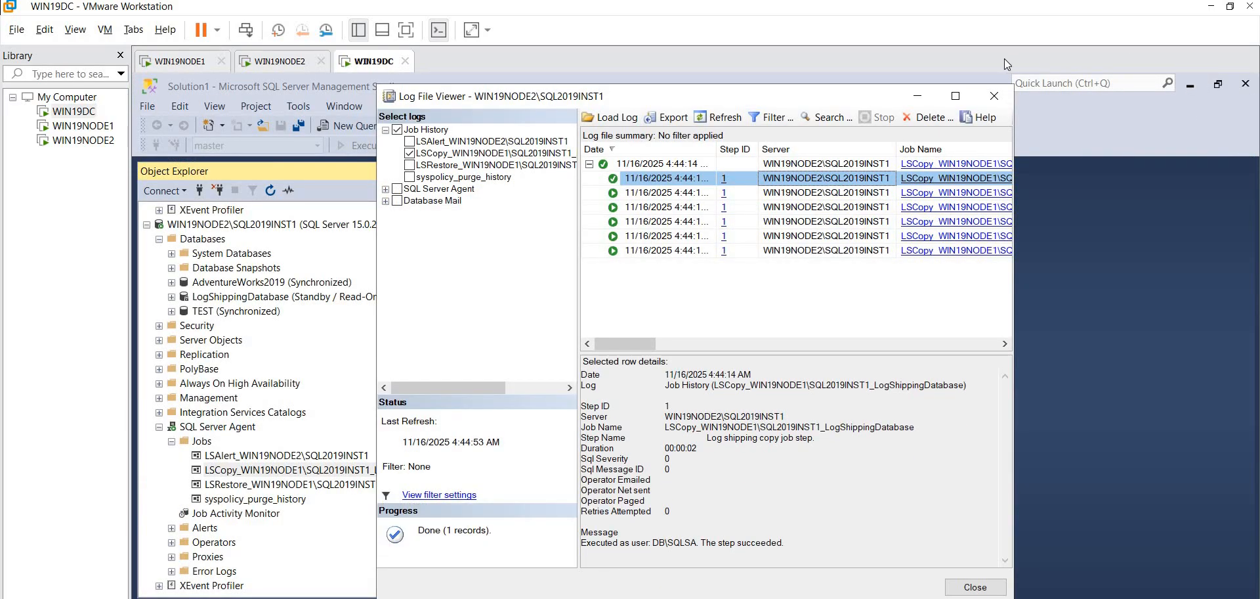
click(992, 100)
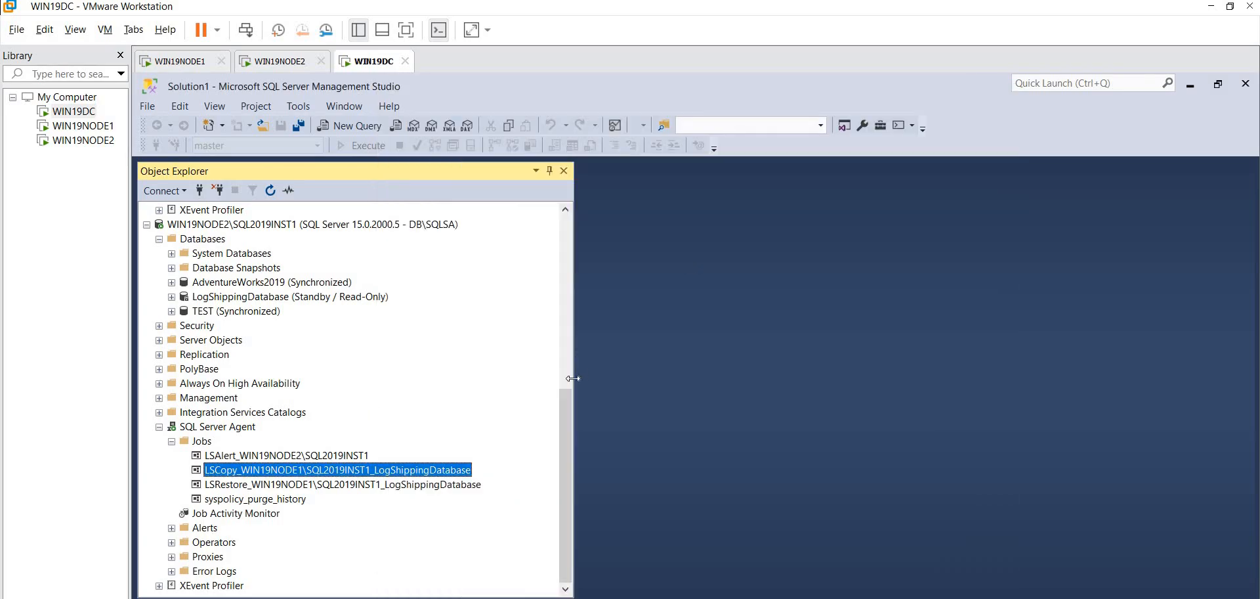
Switch to the Notepad notes and add an empty bullet line below "configure logshipping".
scroll(554, 214, up, 8)
scroll(555, 214, up, 1)
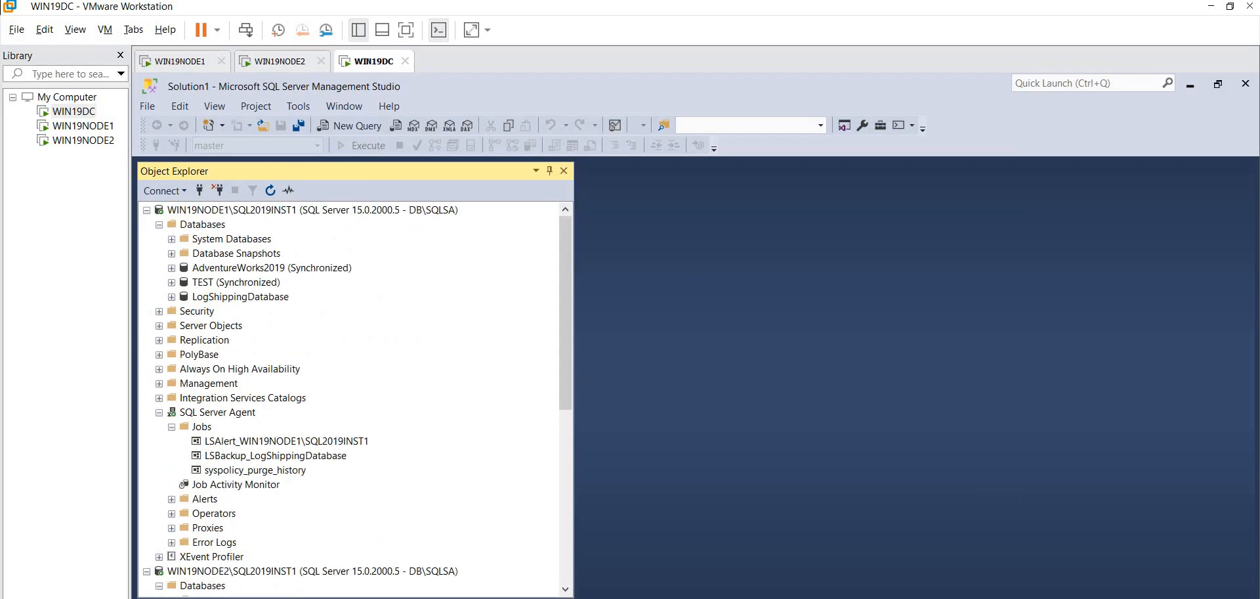
click(424, 598)
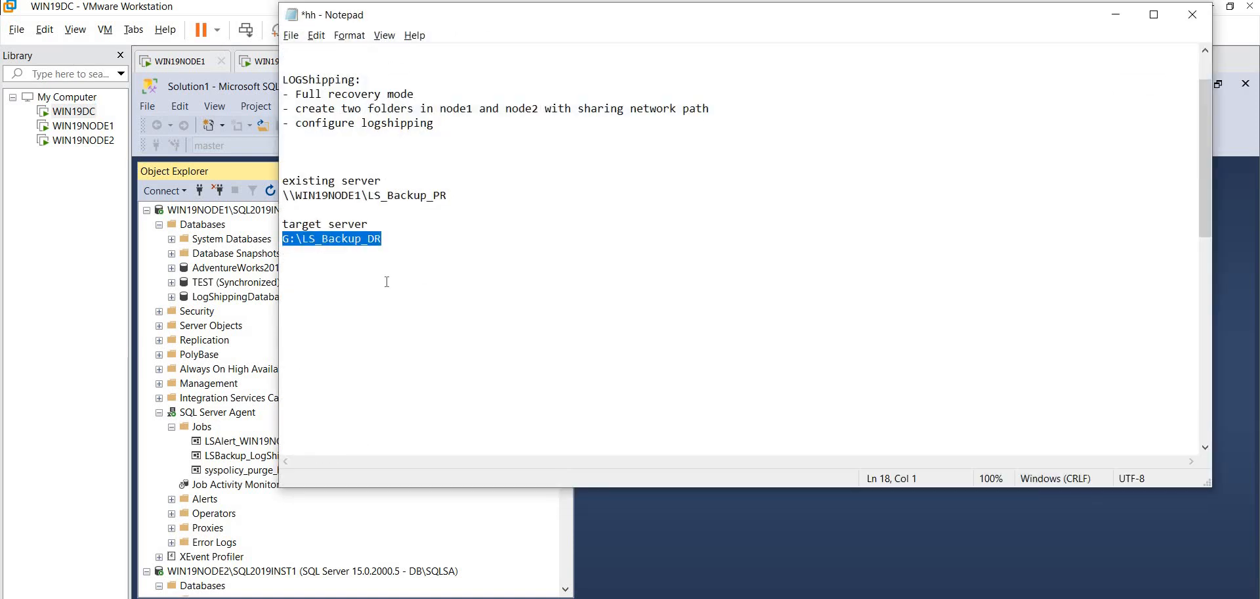
click(353, 278)
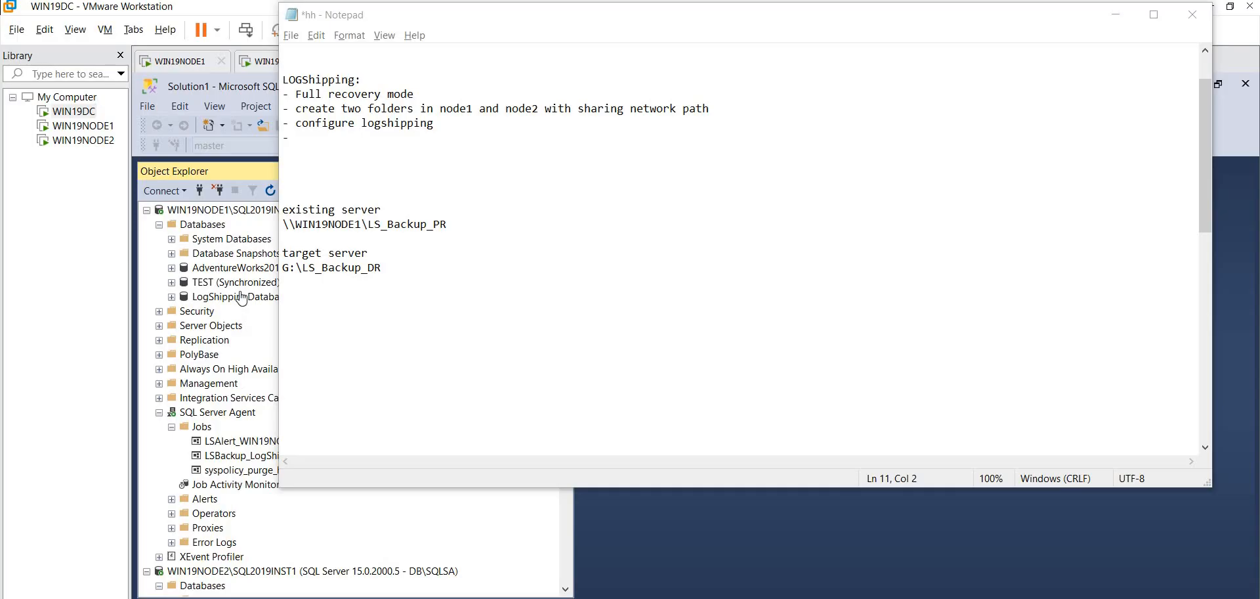
click(314, 149)
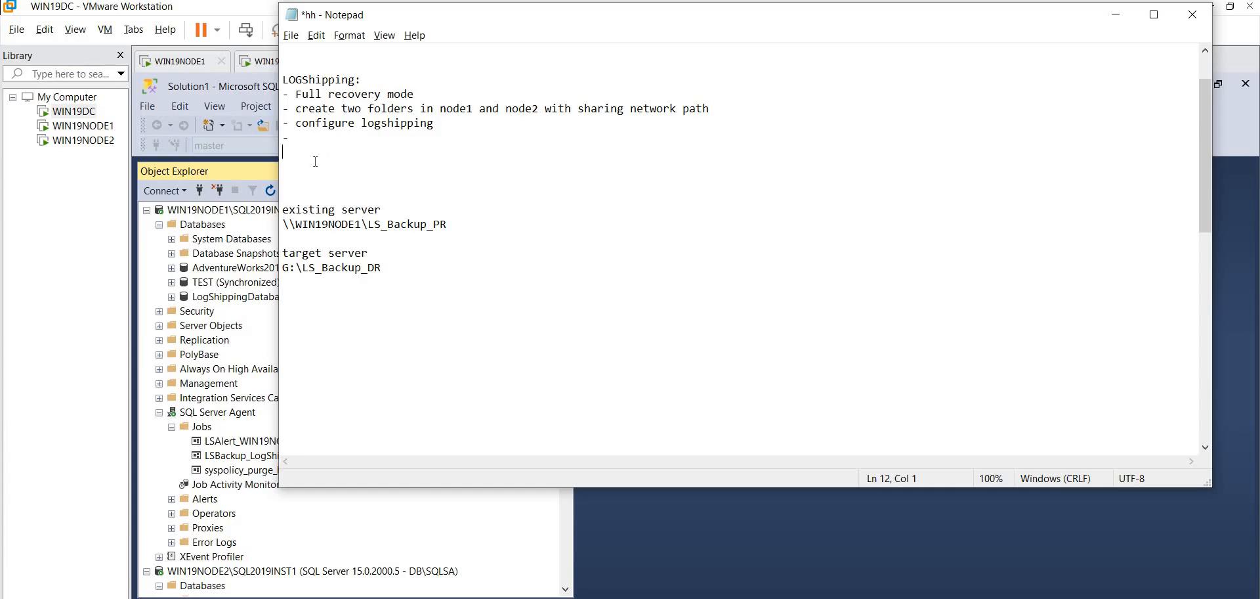
On WIN19NODE2, open the SQL instance's data folder C:\Program Files\Microsoft SQL Server\MSSQL15.SQL2019INST1\MSSQL\DATA.
click(259, 66)
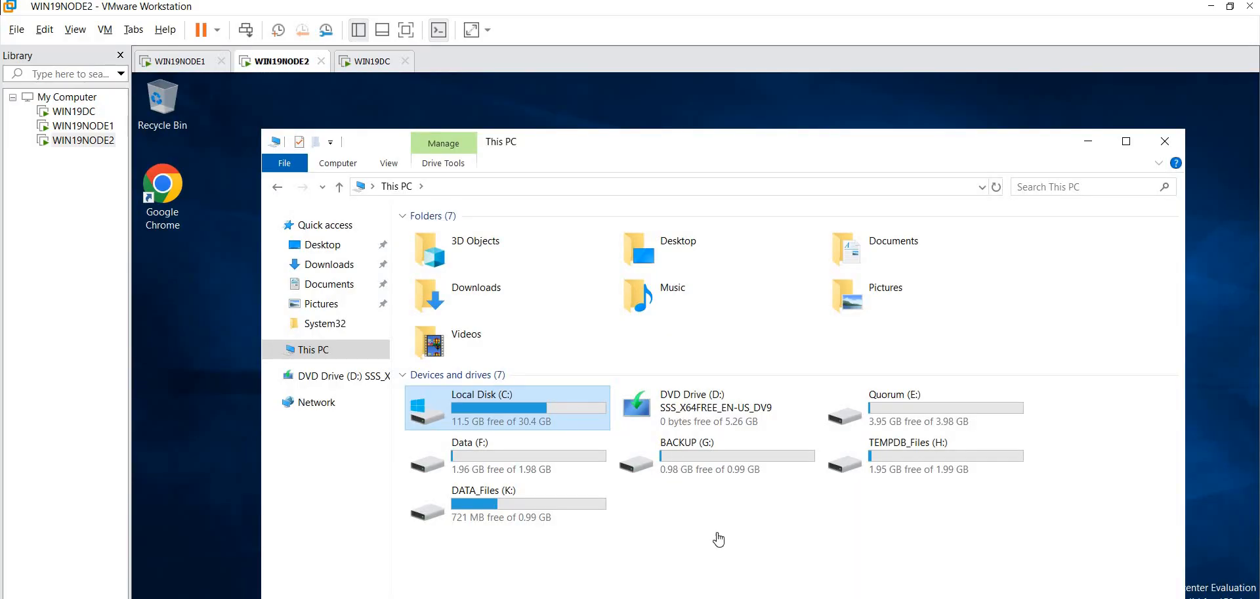
double_click(496, 408)
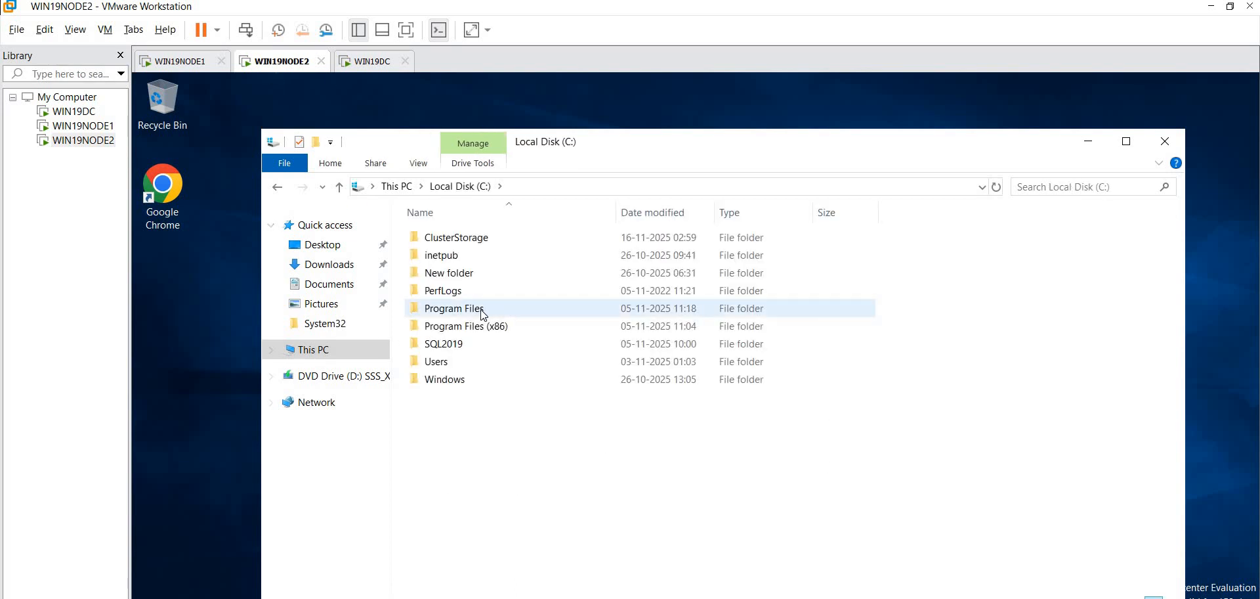
double_click(482, 314)
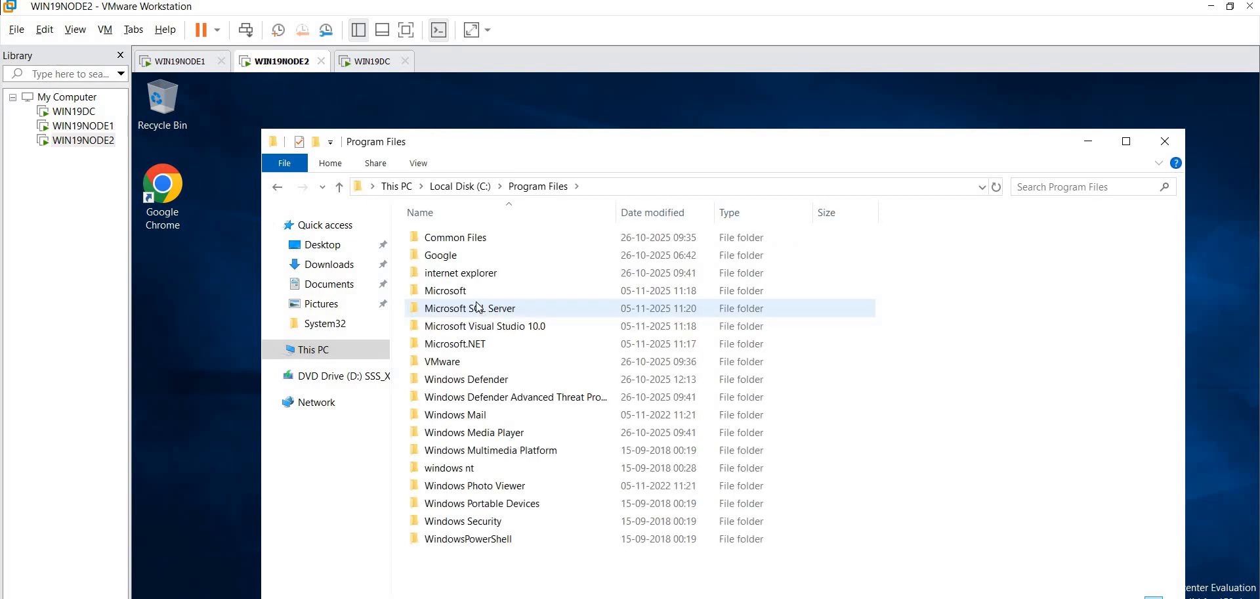
double_click(478, 308)
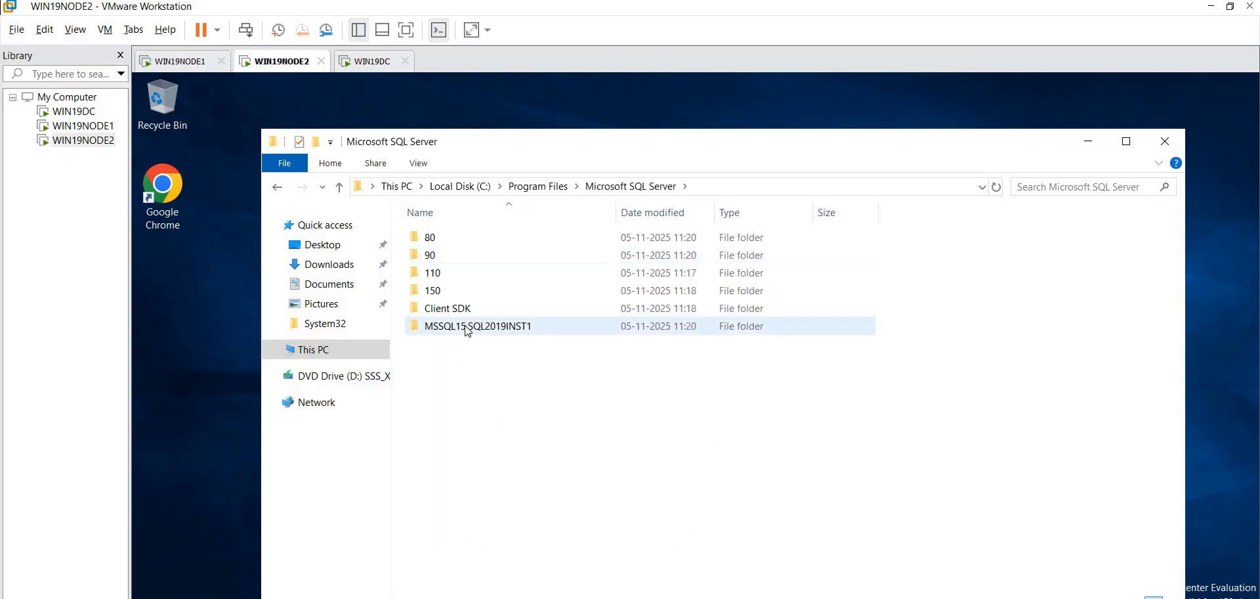
double_click(467, 327)
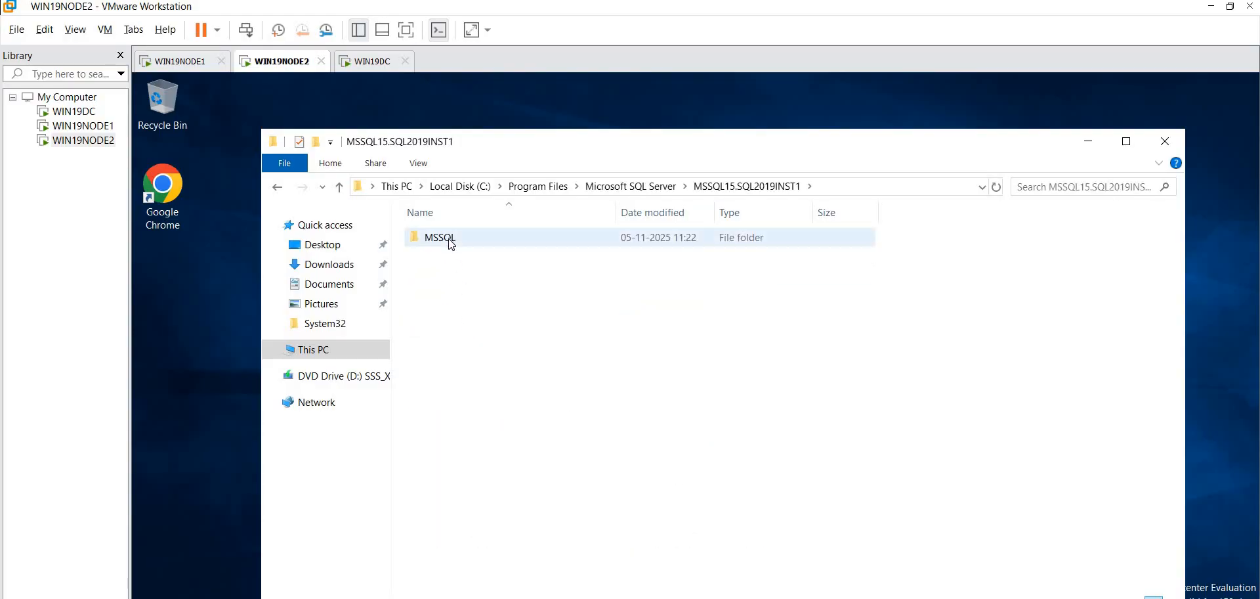
double_click(450, 238)
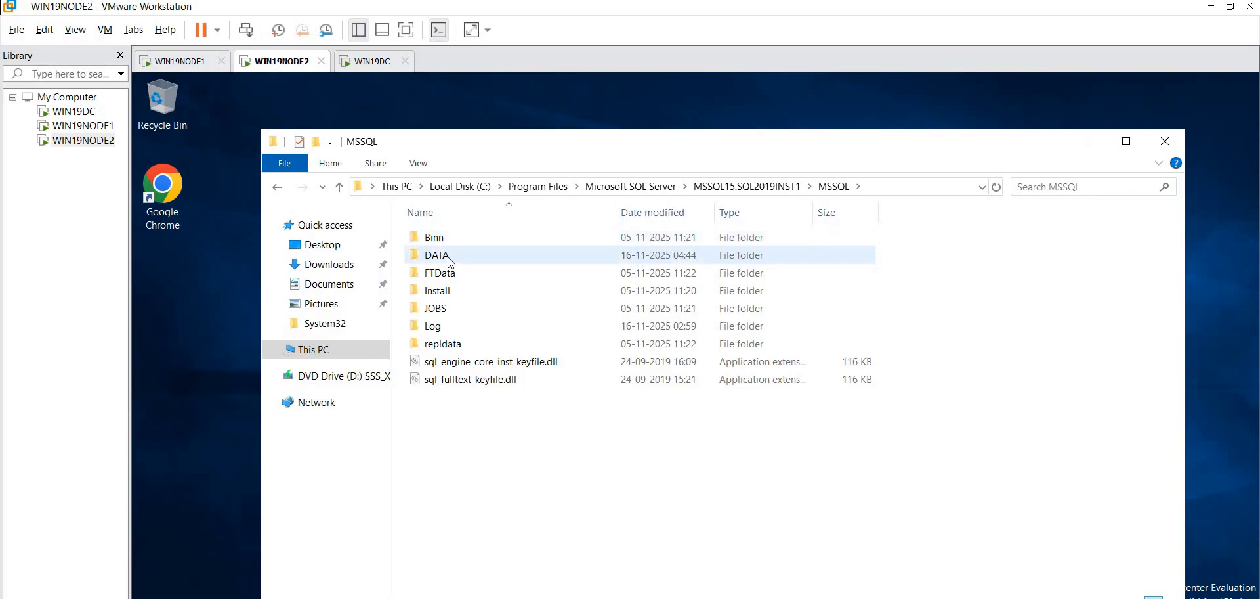
double_click(450, 259)
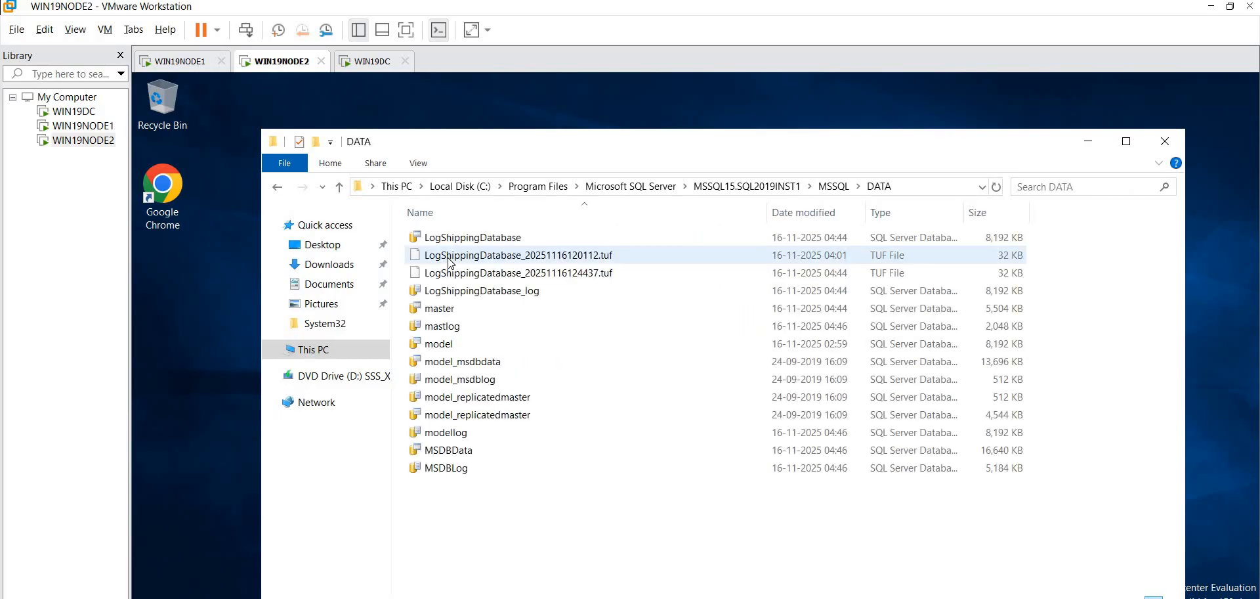
Examine the LogShippingDatabase data file, log file and the two .tuf standby files in the DATA folder.
click(480, 241)
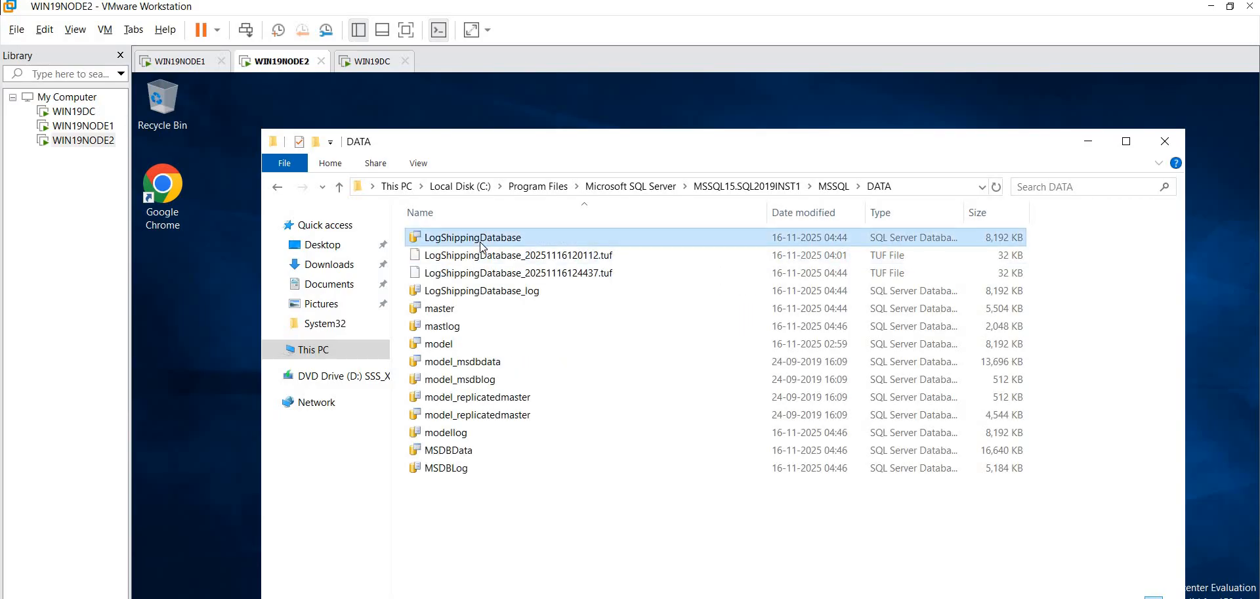
click(484, 294)
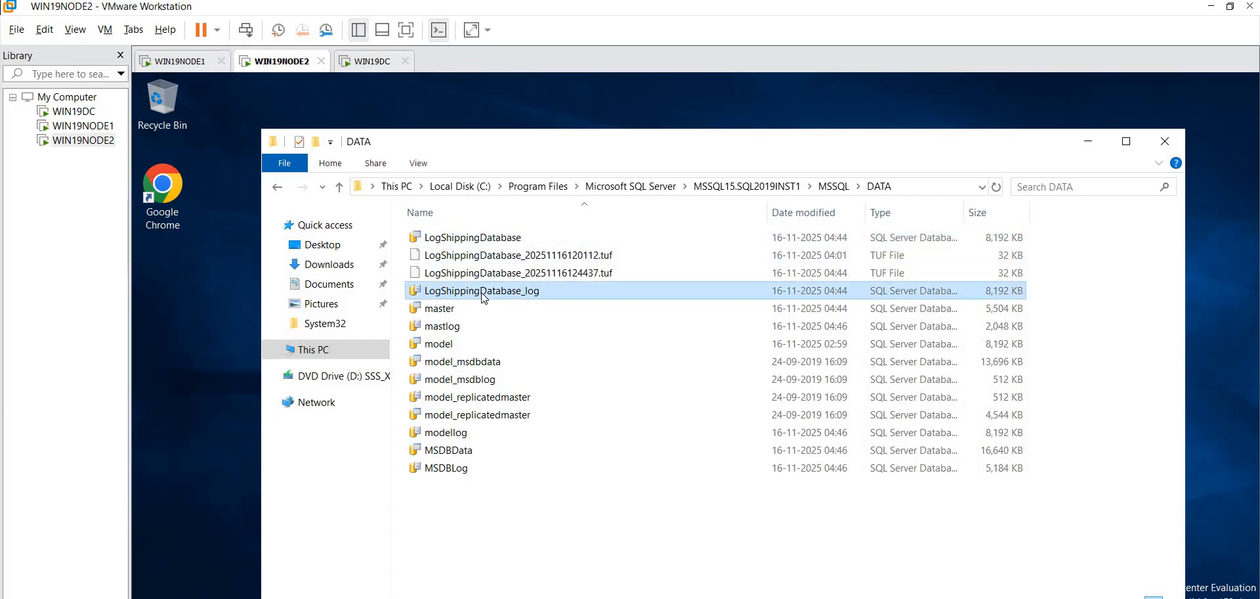
click(476, 260)
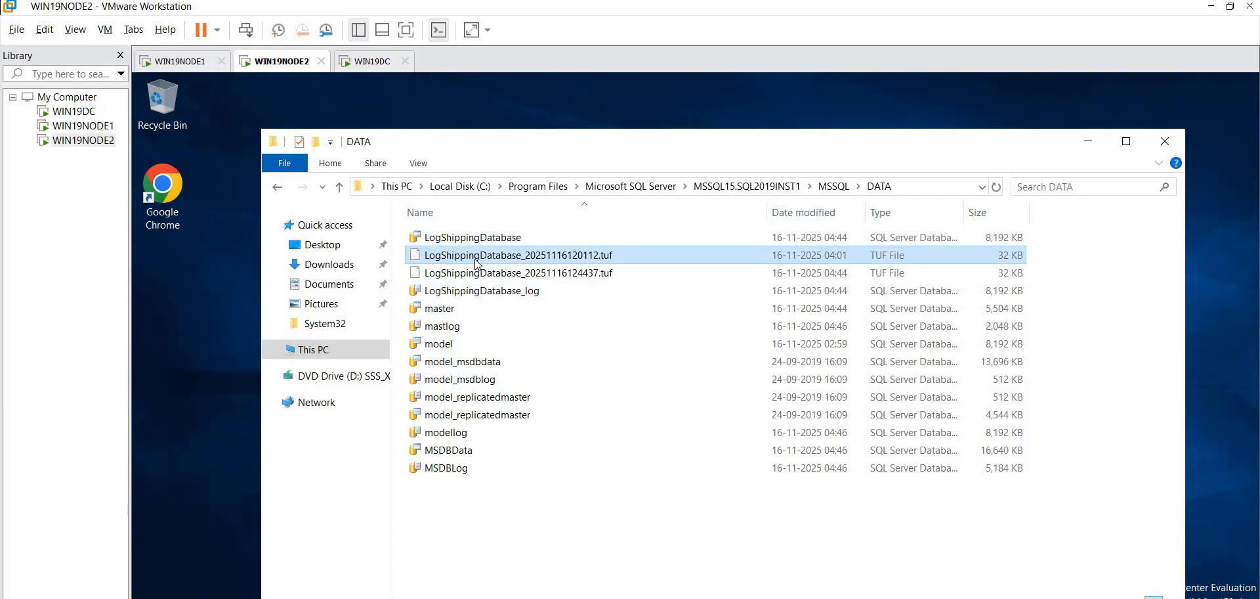
key(shift+Down)
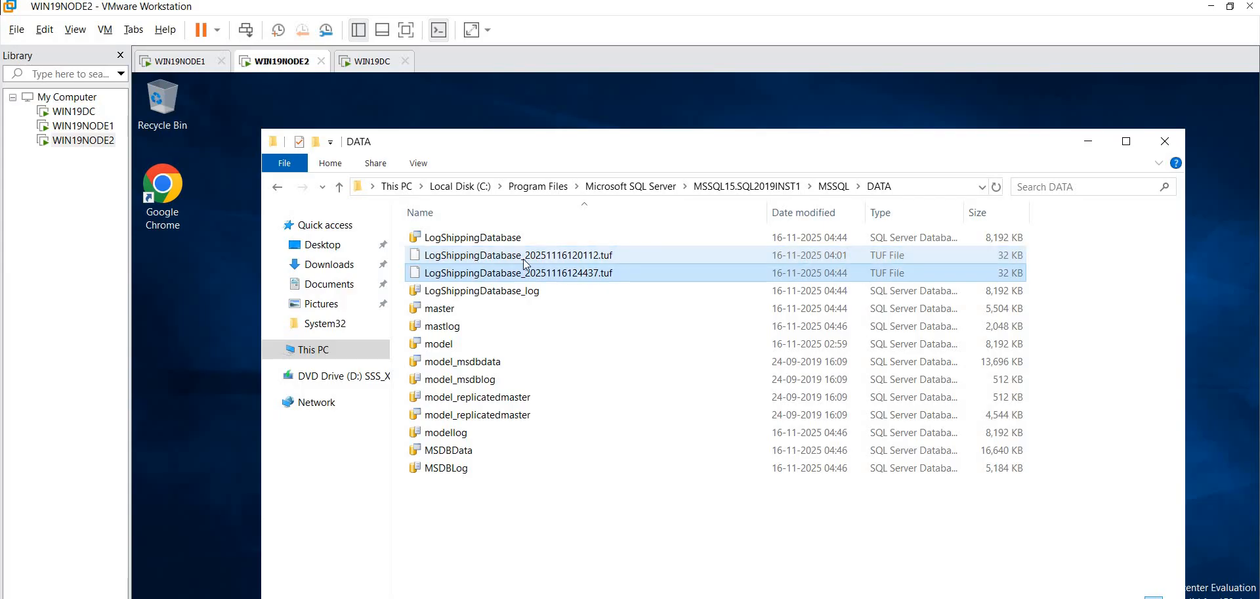
click(629, 273)
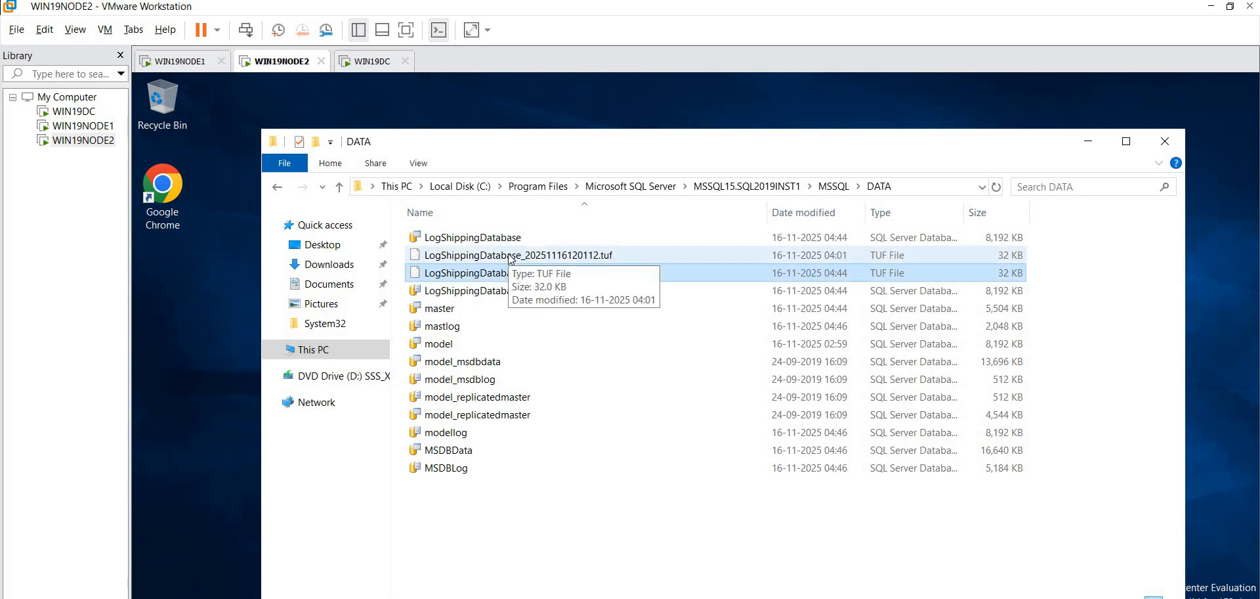
click(537, 258)
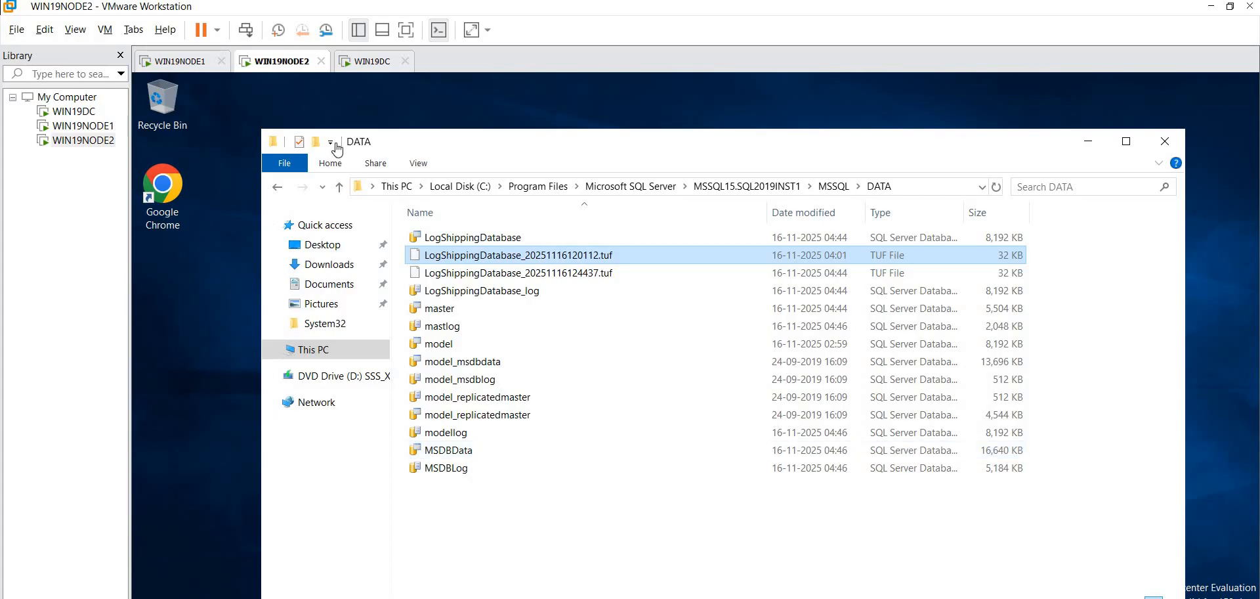
Return to the WIN19DC machine and select the LSBackup job and LogShippingDatabase on the primary instance.
click(359, 63)
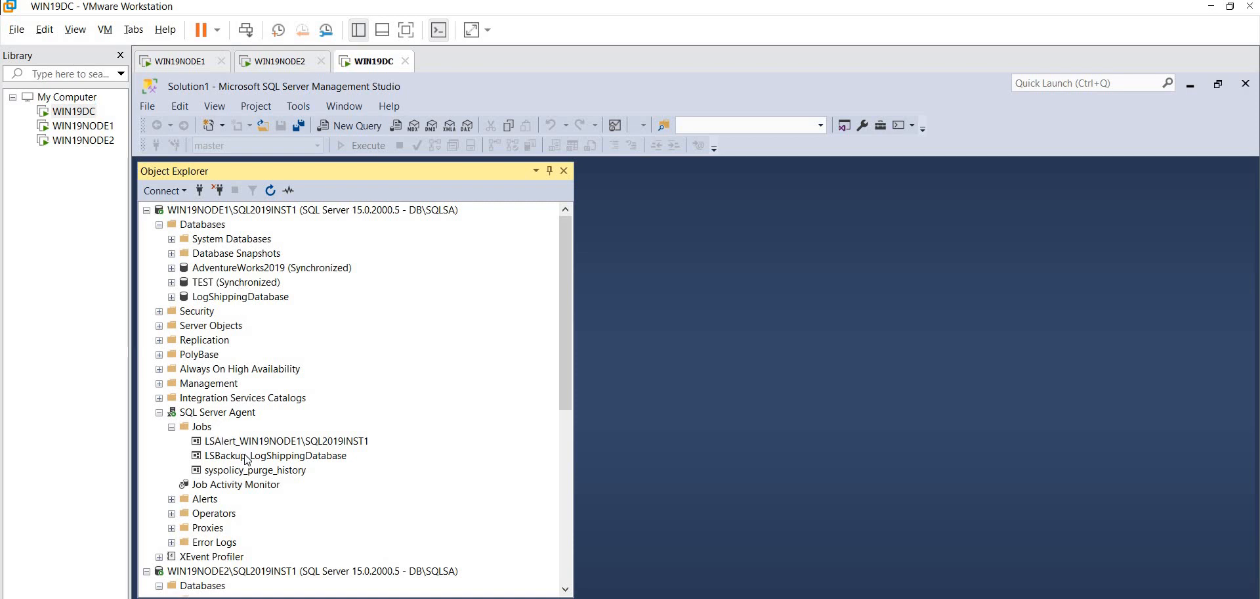
click(269, 461)
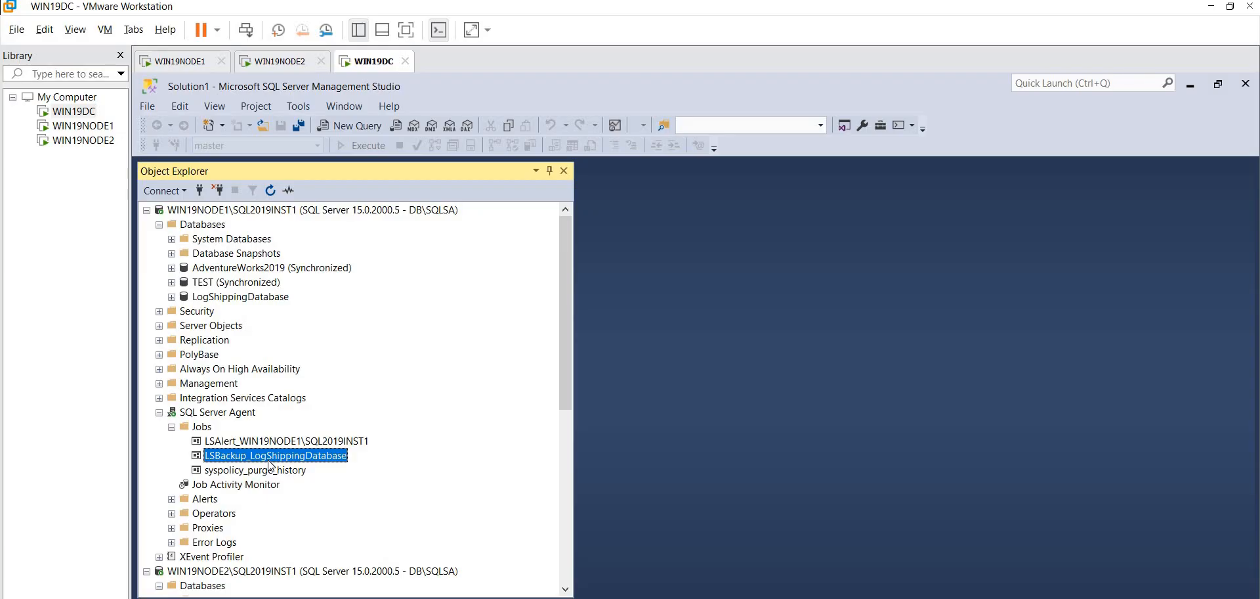
click(228, 300)
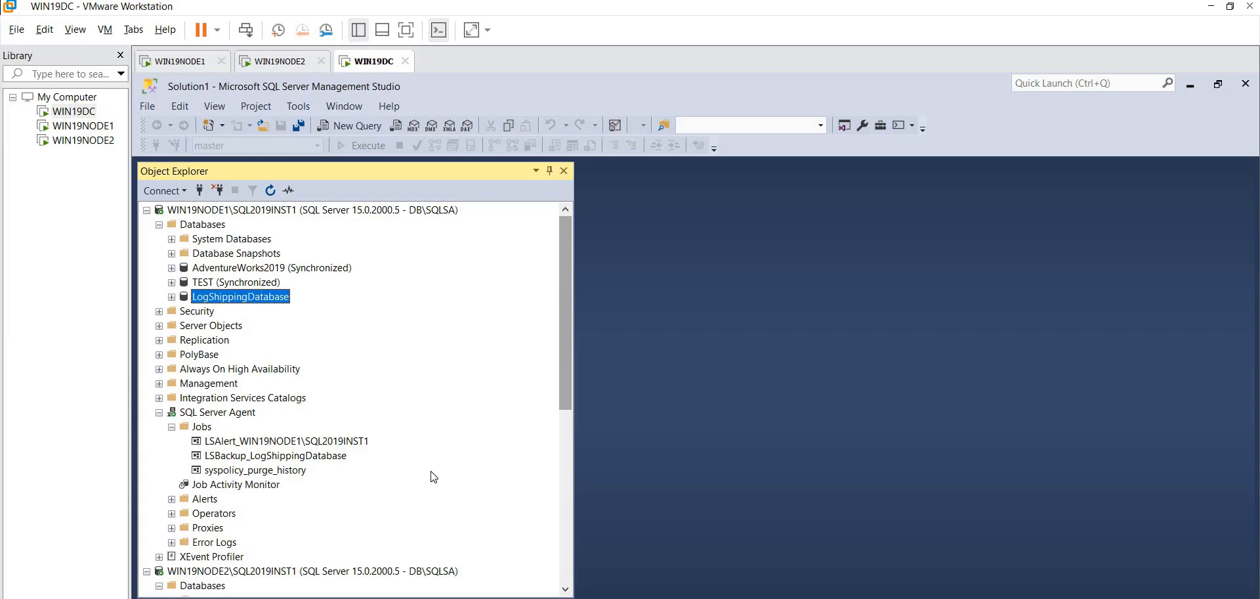
Check the LS_Backup_PR folder and the BACKUP (G:) drive space on WIN19NODE1, and return to WIN19DC.
click(190, 63)
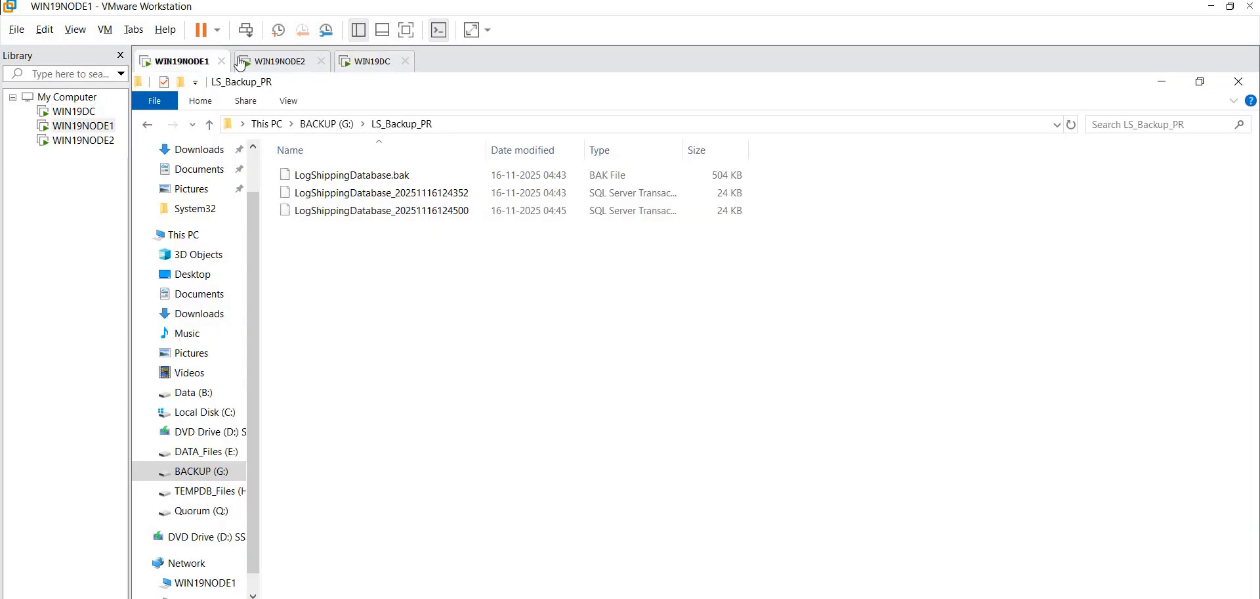
click(265, 124)
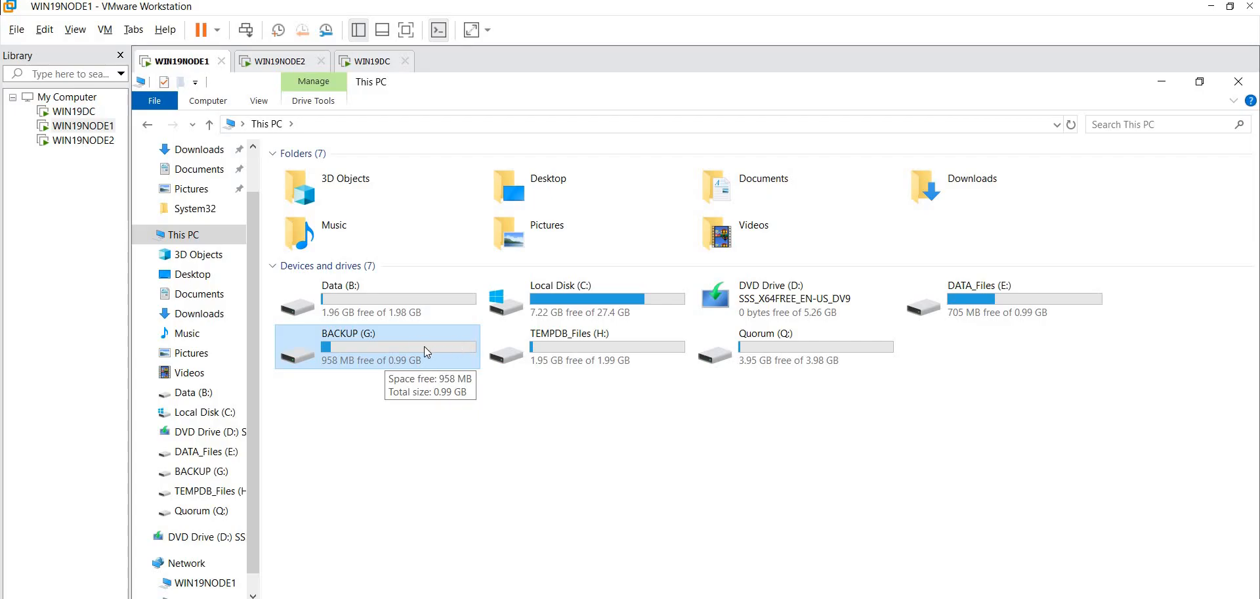
click(368, 62)
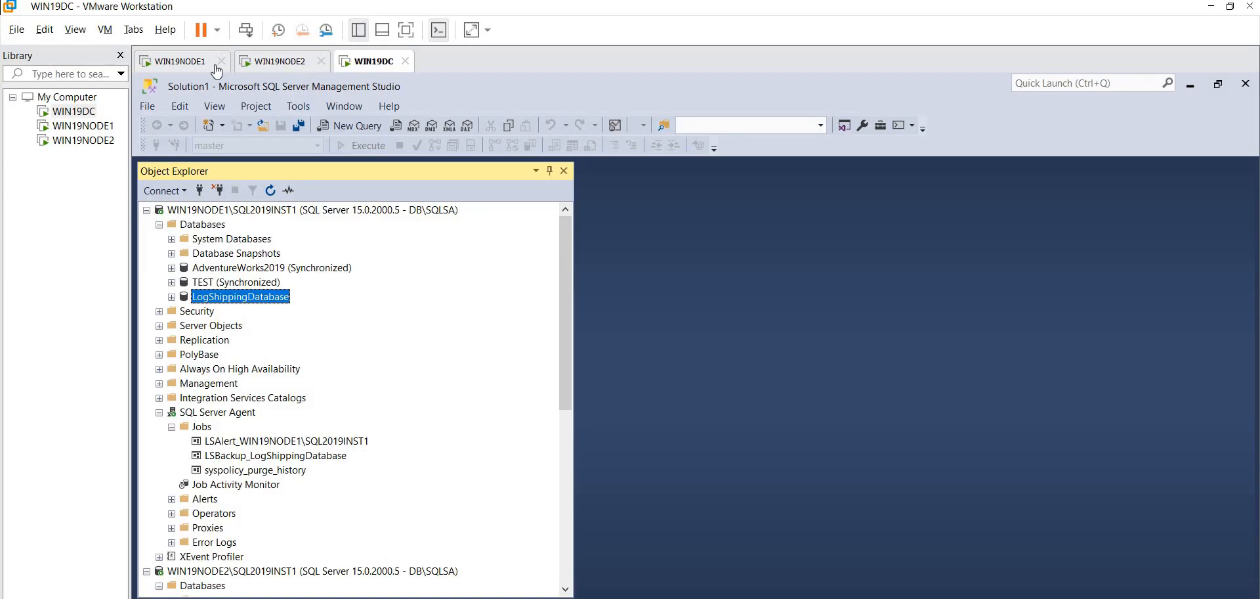
click(175, 66)
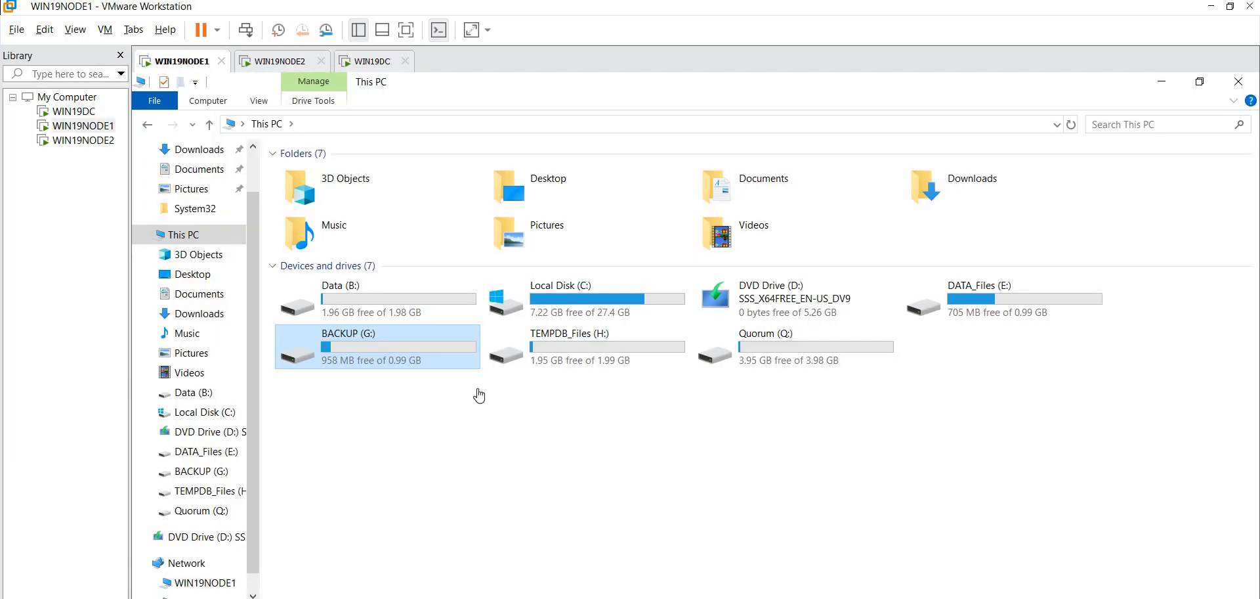
click(365, 64)
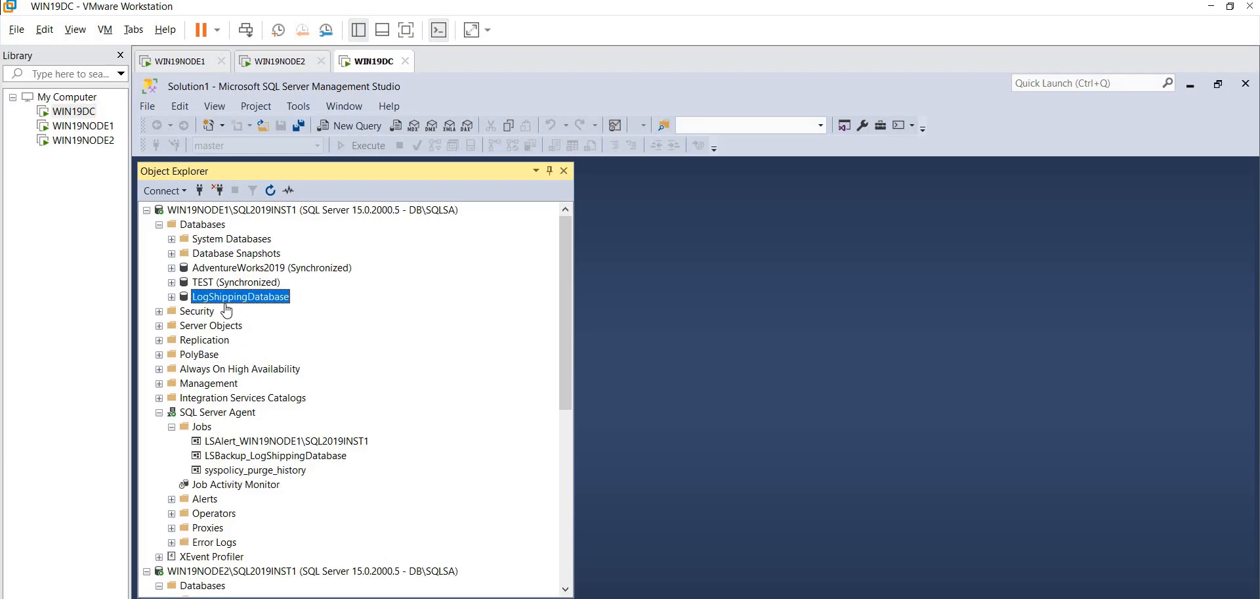
Examine the Transaction Log backup type and Copy-only backup option in the Back Up Database dialog for LogShippingDatabase on the primary instance.
right_click(237, 303)
mouse_move(294, 361)
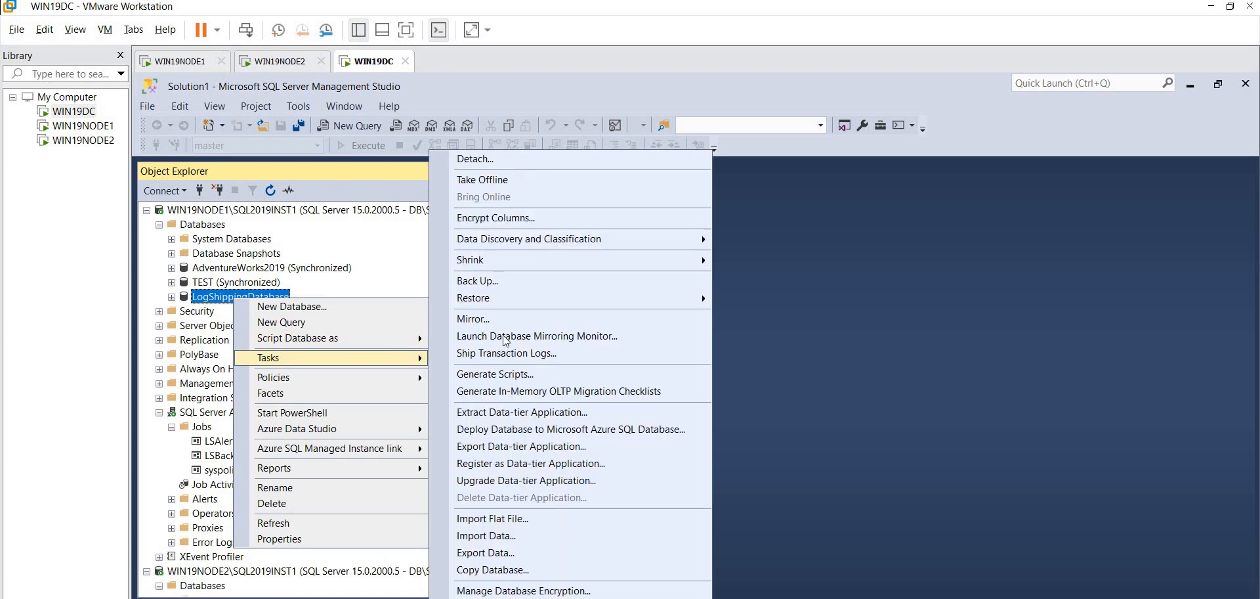
click(481, 280)
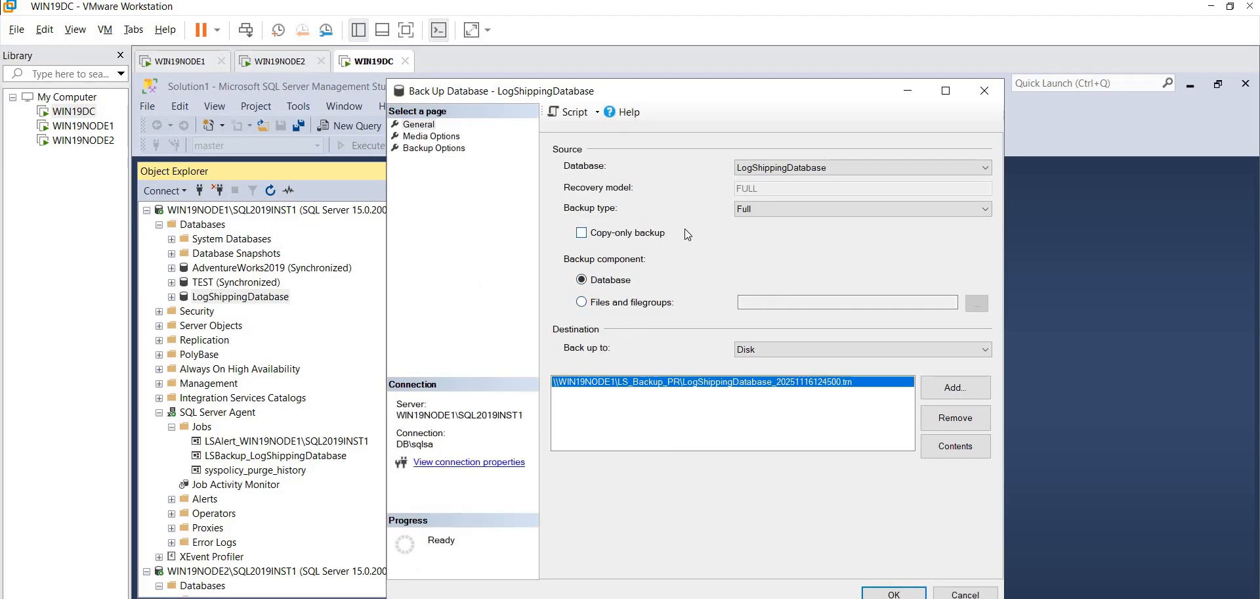
click(768, 217)
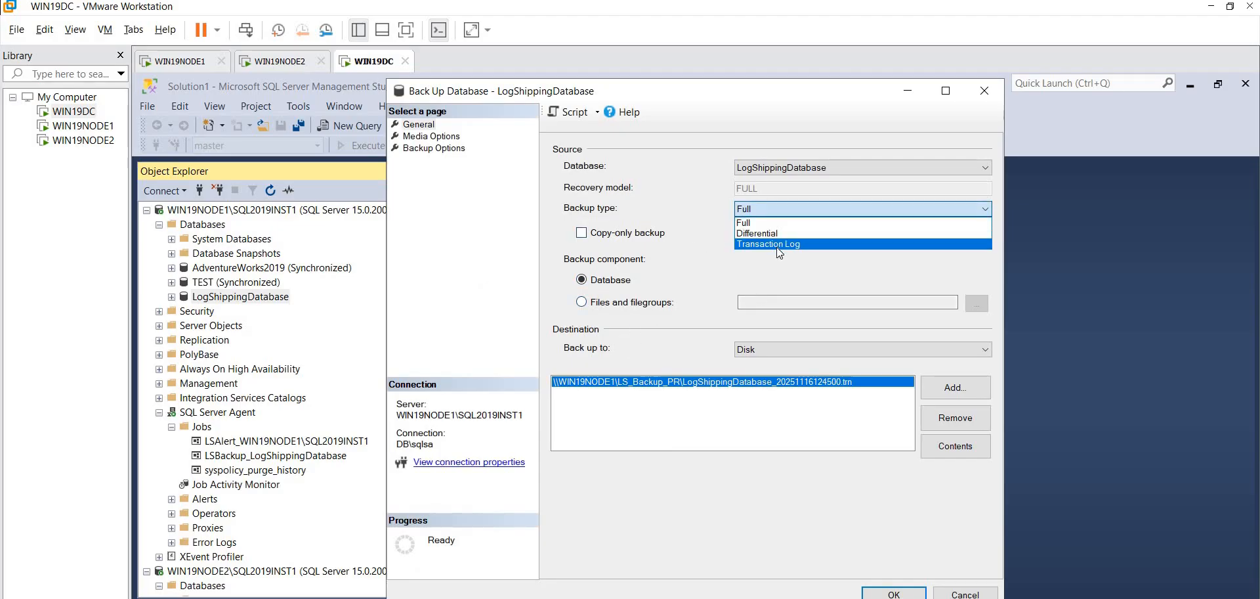
click(777, 247)
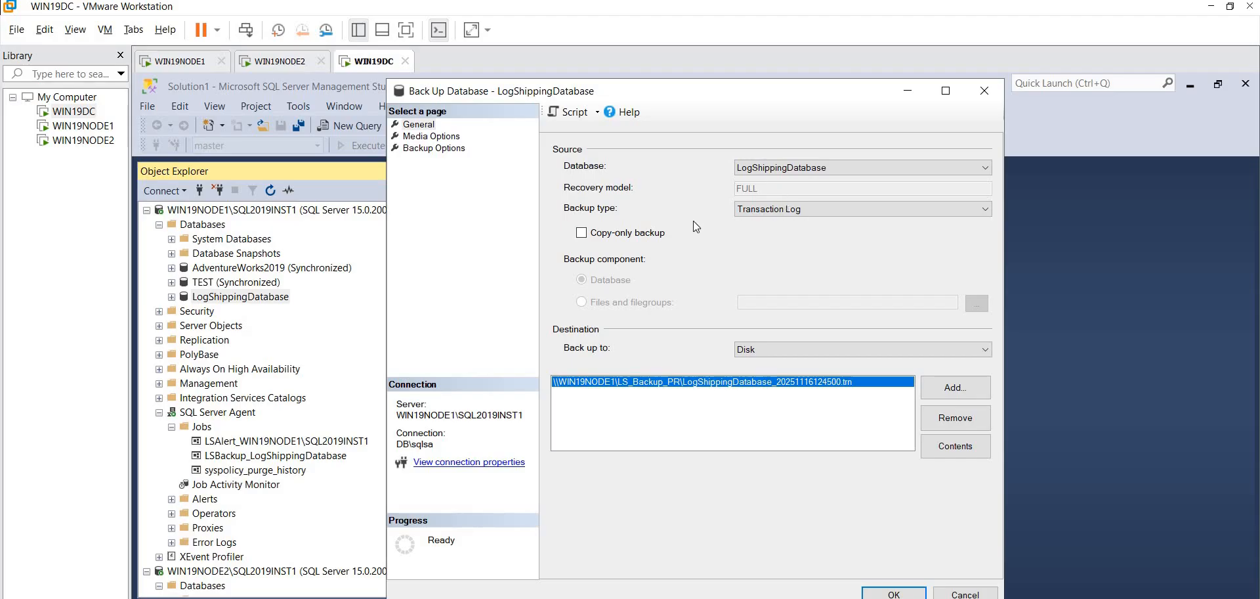
click(585, 235)
click(582, 234)
On WIN19NODE1, examine the LogShippingDatabase transaction log backups in the LS_Backup_PR folder on the BACKUP (G:) drive.
click(172, 63)
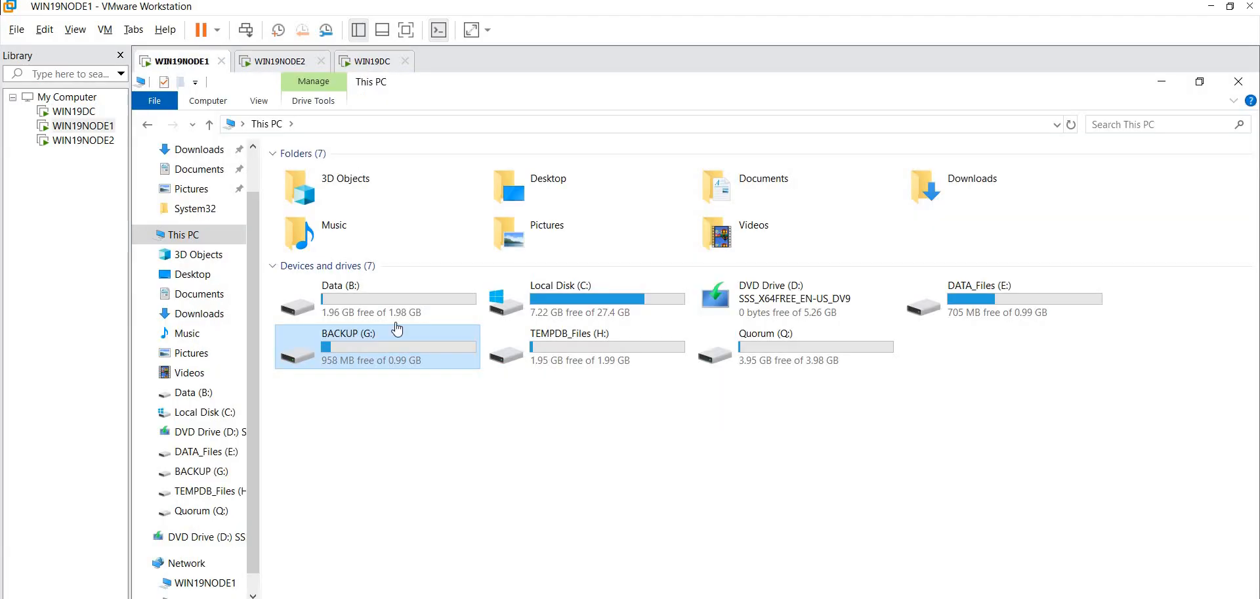
double_click(364, 352)
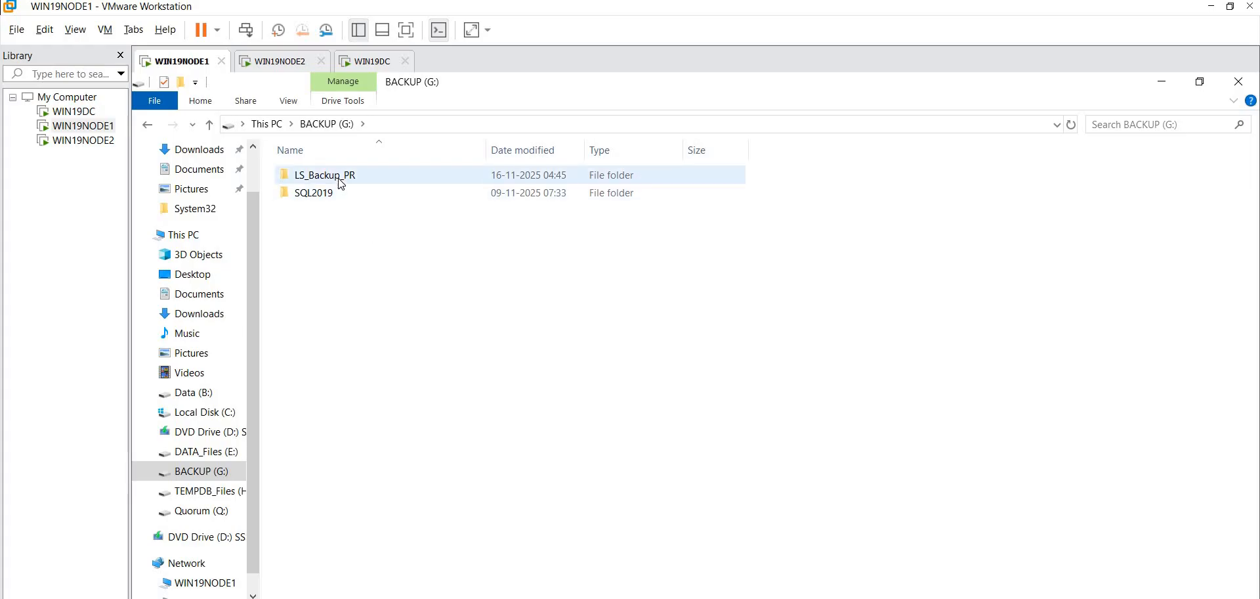
click(341, 184)
double_click(341, 183)
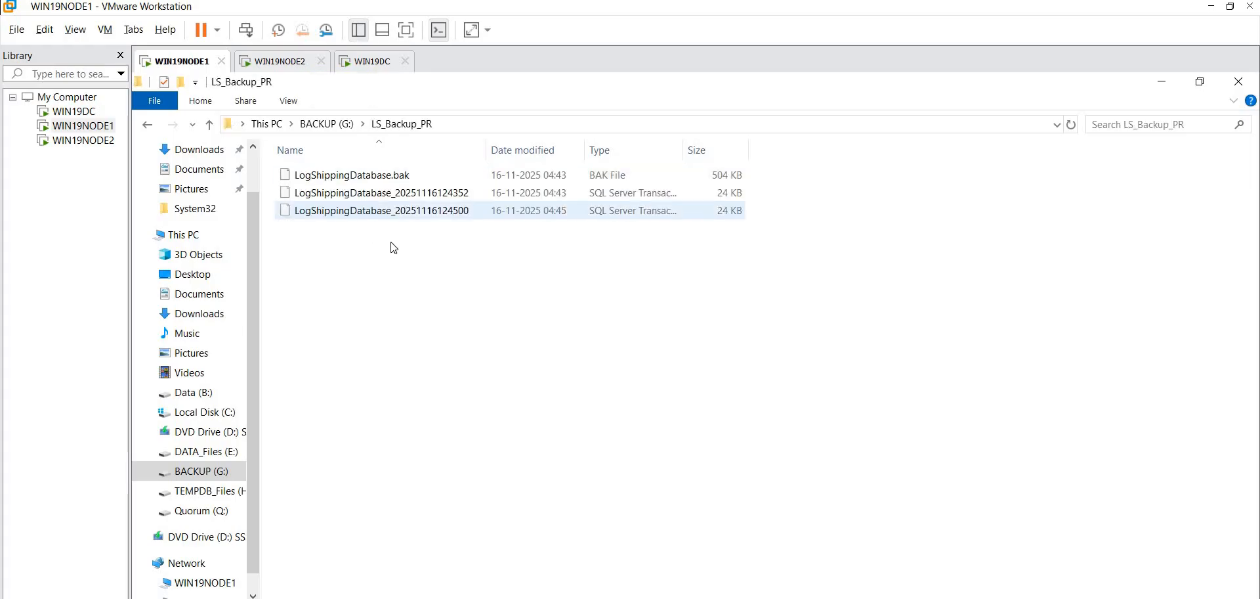
drag(391, 242, 348, 200)
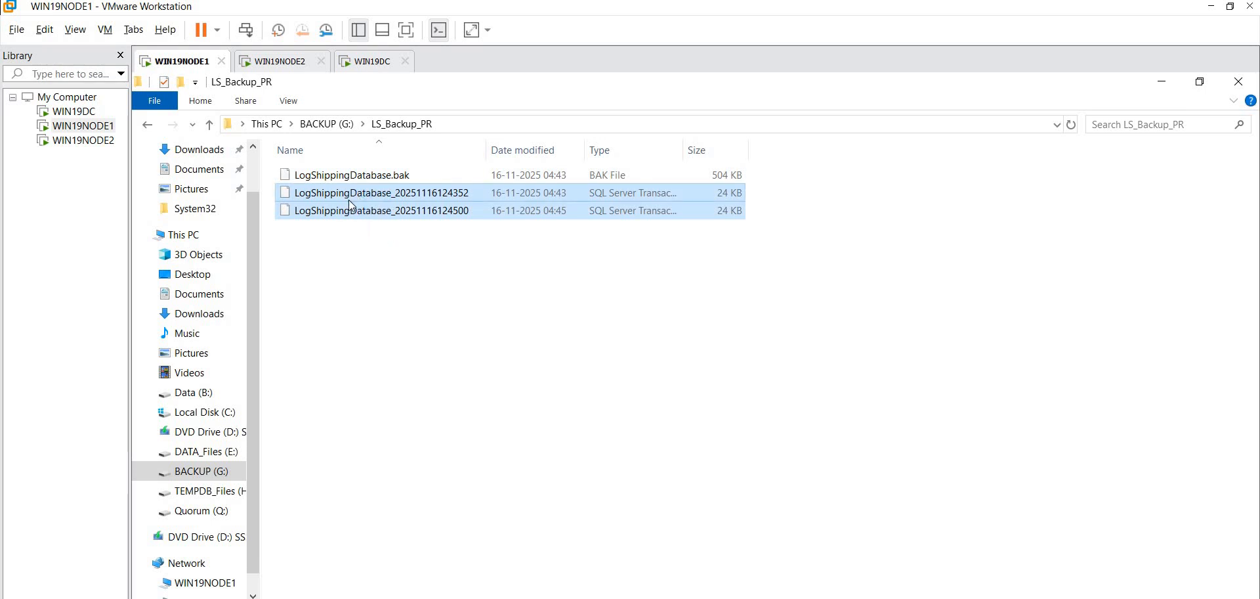
click(351, 237)
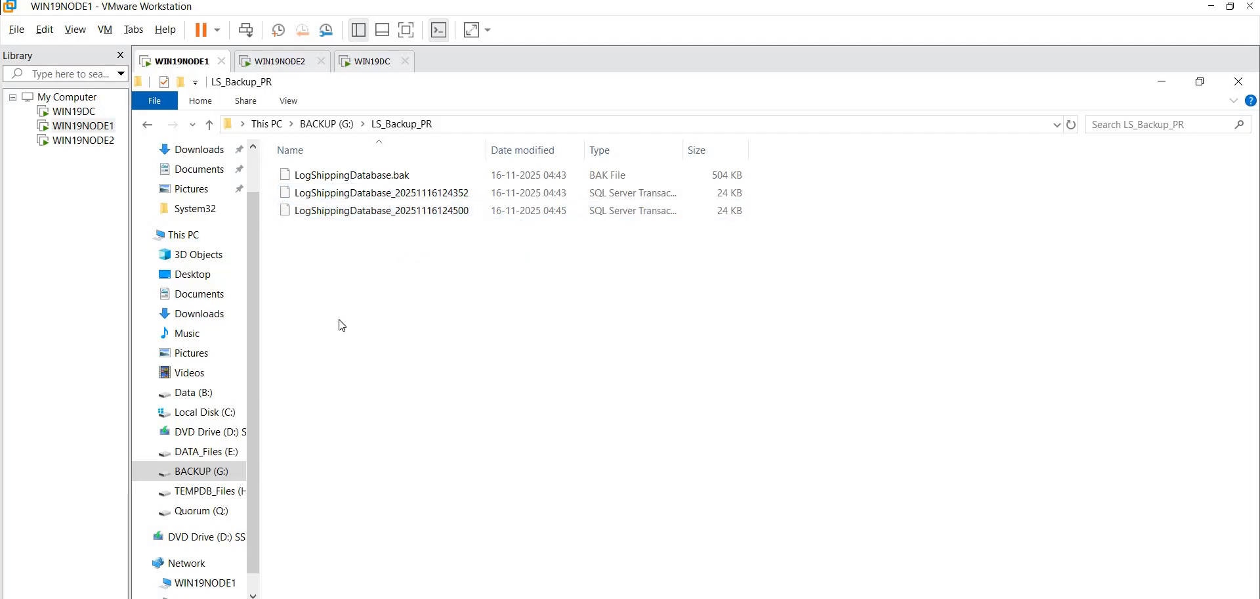
click(381, 66)
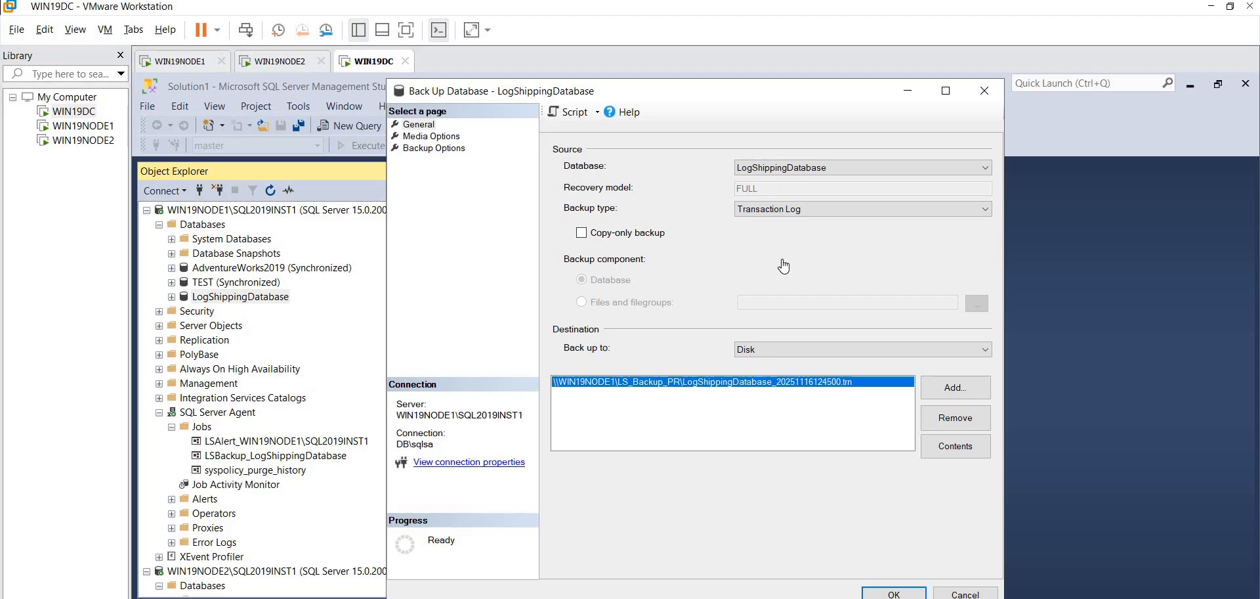
click(181, 66)
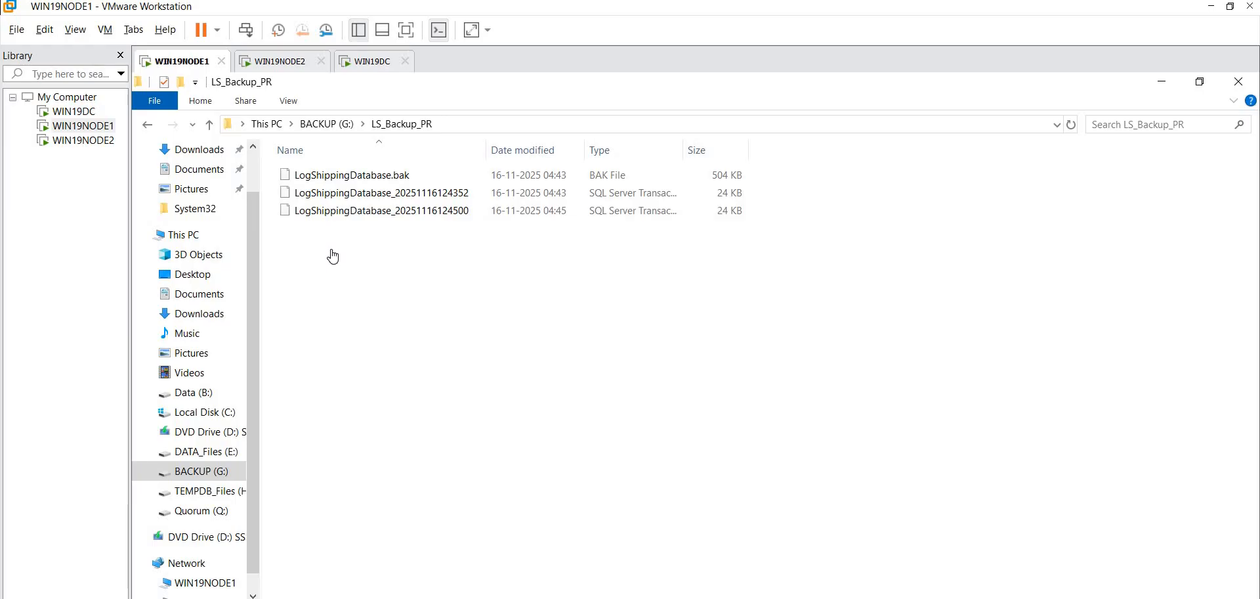
click(333, 213)
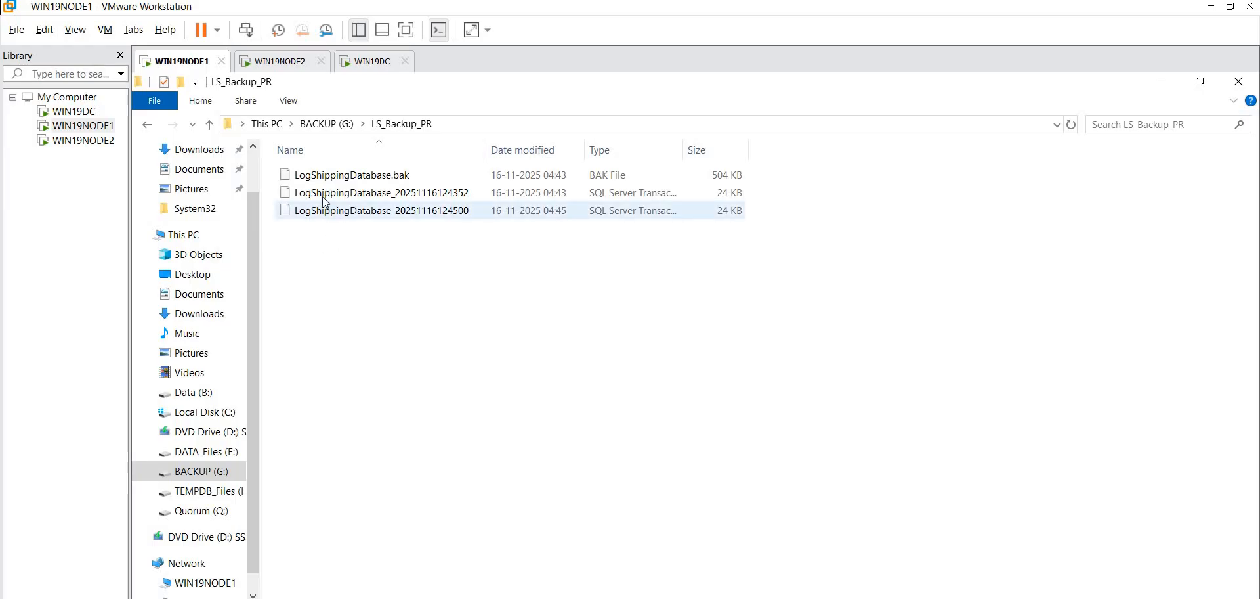
On WIN19NODE2, examine the copied transaction log backups in the LS_Backup_DR folder on the BACKUP (G:) drive.
click(282, 63)
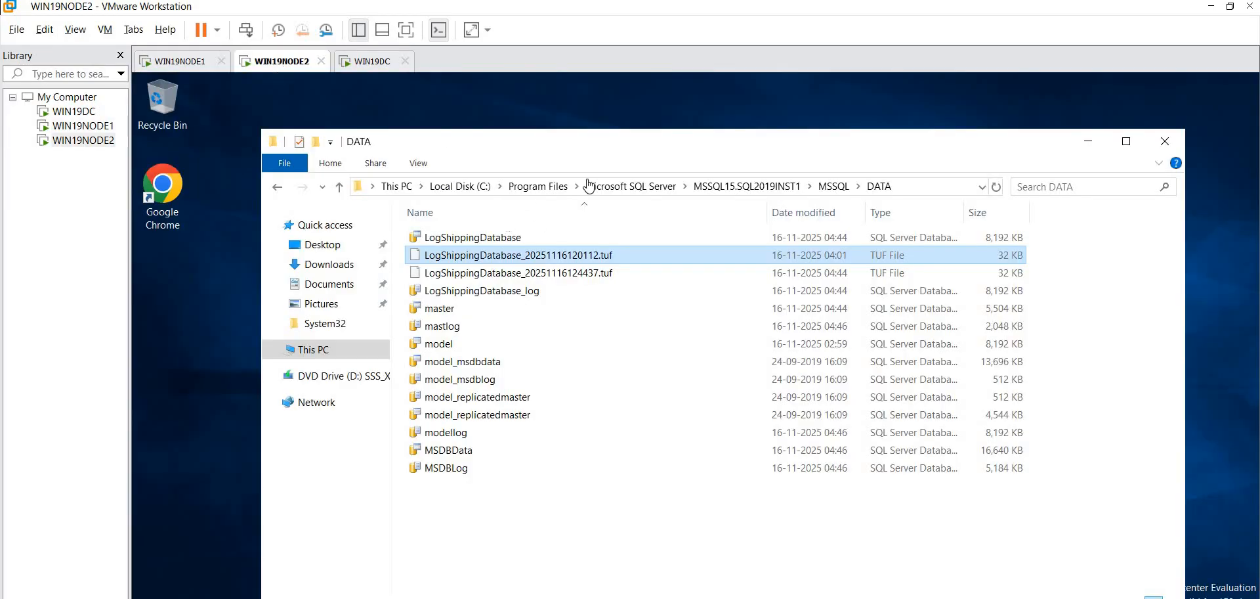
click(396, 186)
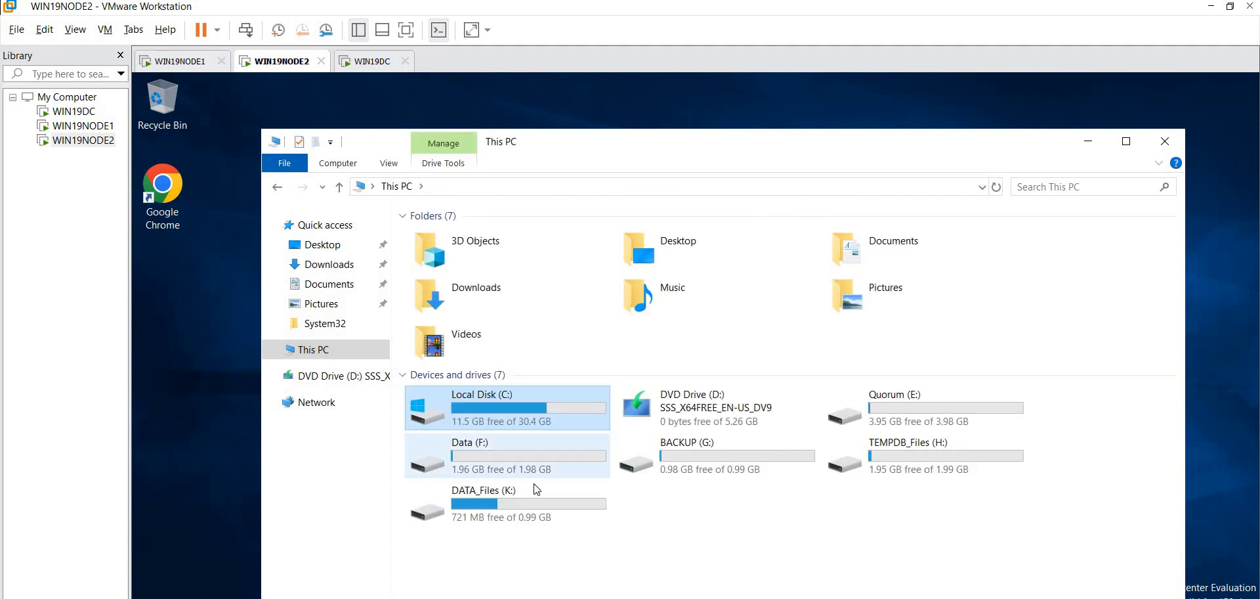
double_click(703, 467)
double_click(451, 238)
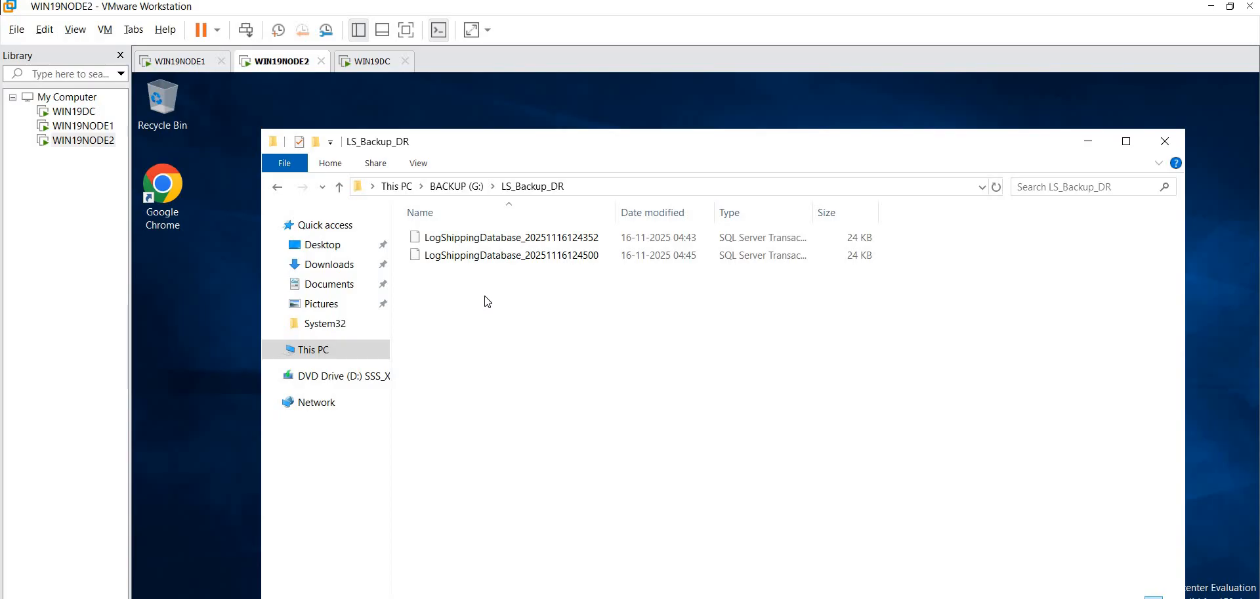
click(496, 255)
click(495, 255)
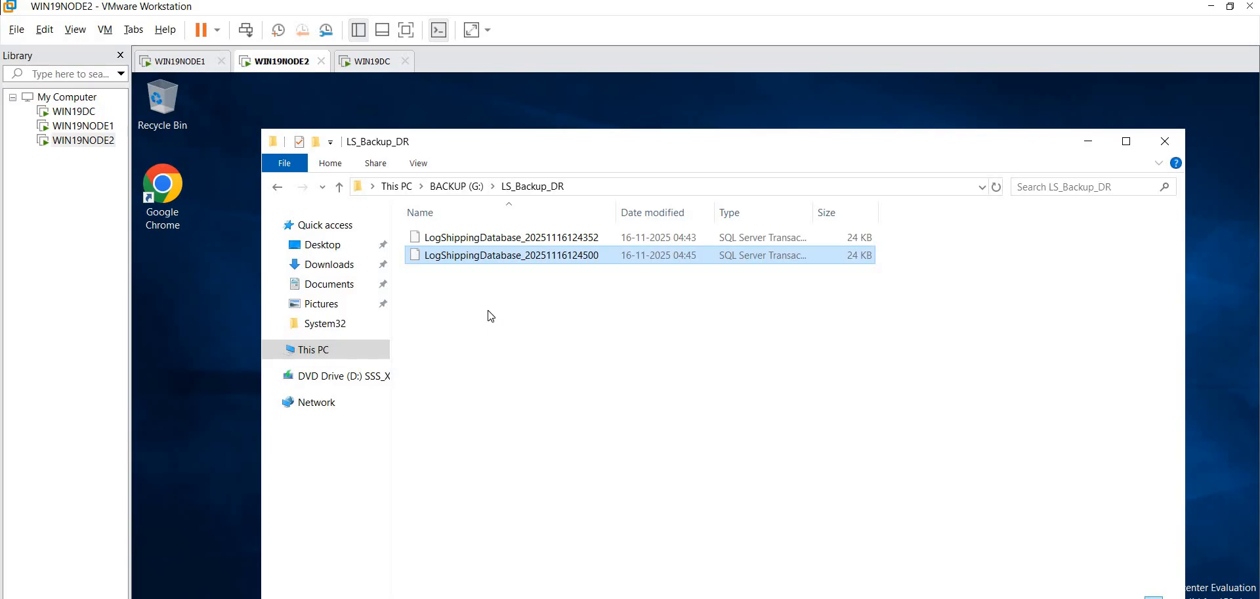
Return to WIN19DC, cancel the database backup and view the LSBackup_LogShippingDatabase job history in a maximized viewer with an enlarged details area.
click(368, 64)
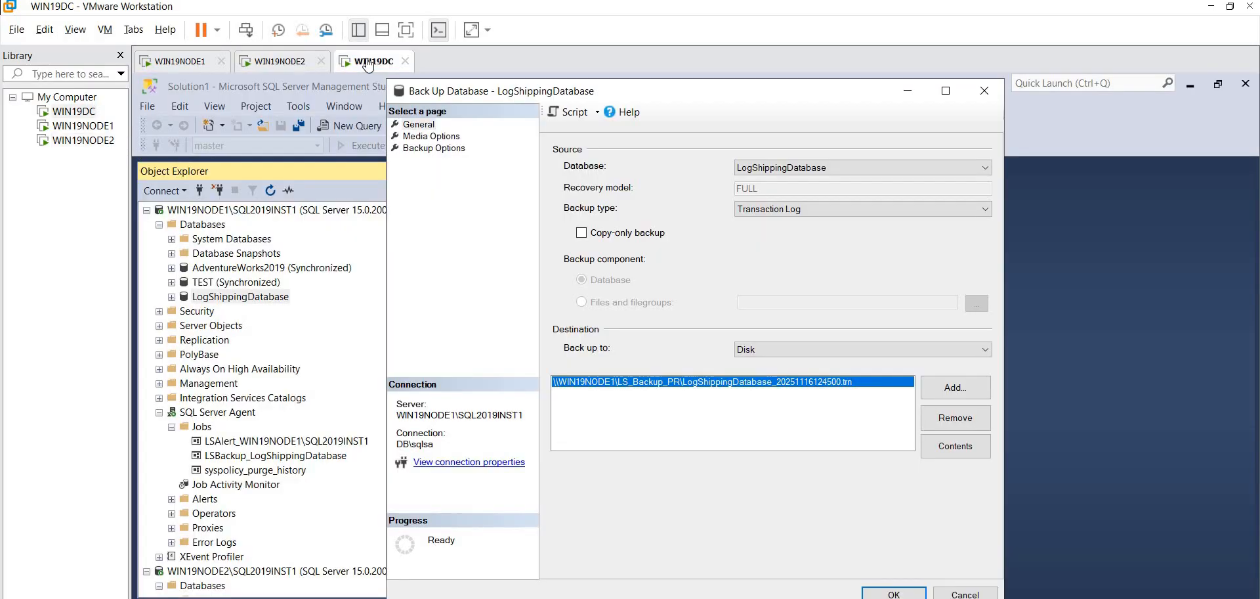
click(986, 94)
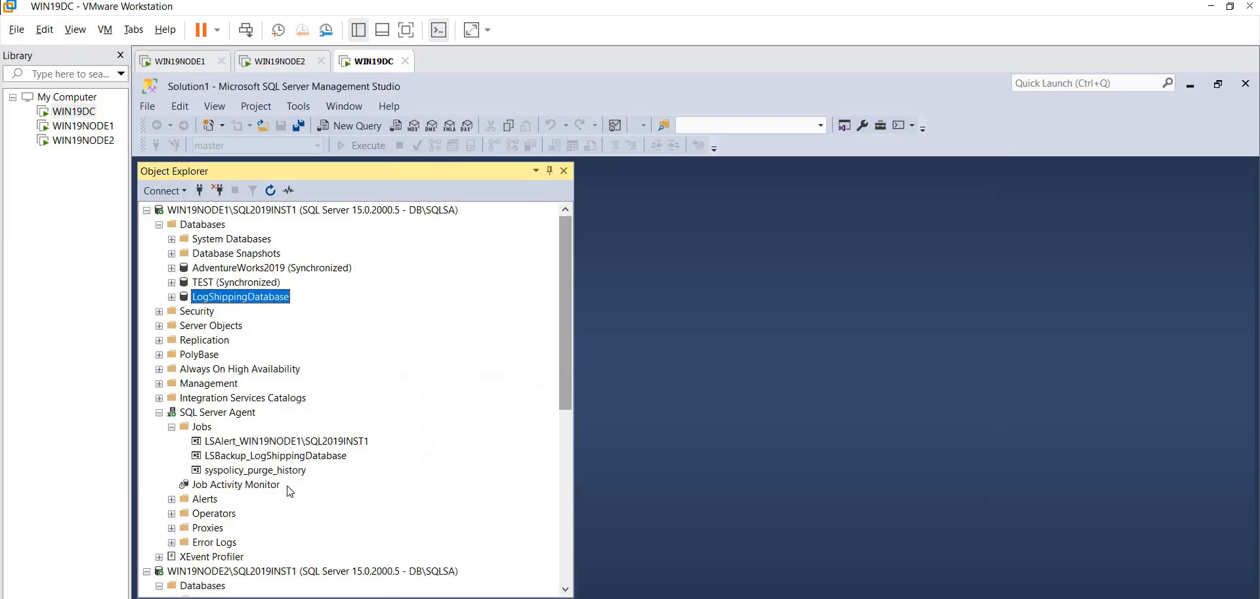
click(250, 460)
right_click(251, 466)
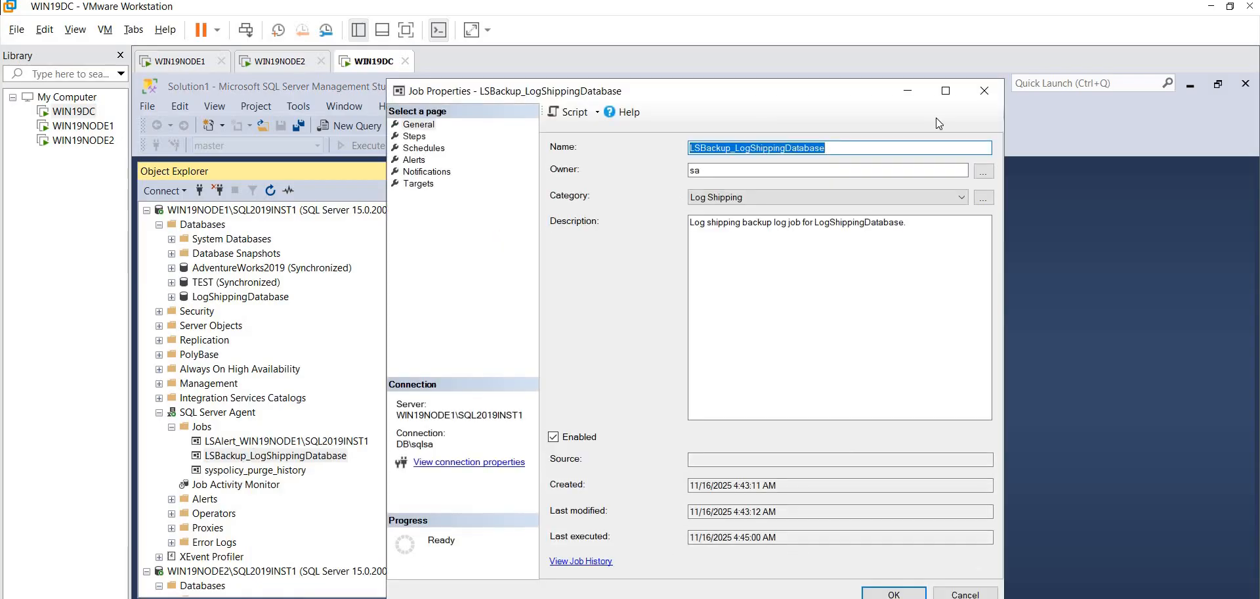
click(985, 90)
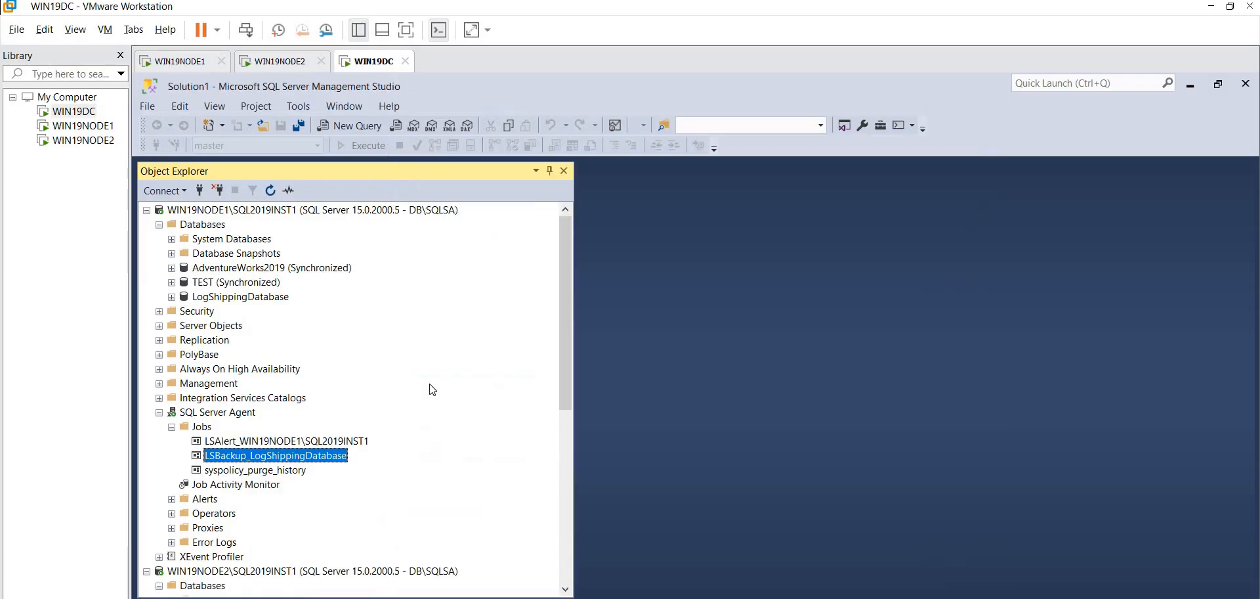
right_click(284, 458)
click(334, 471)
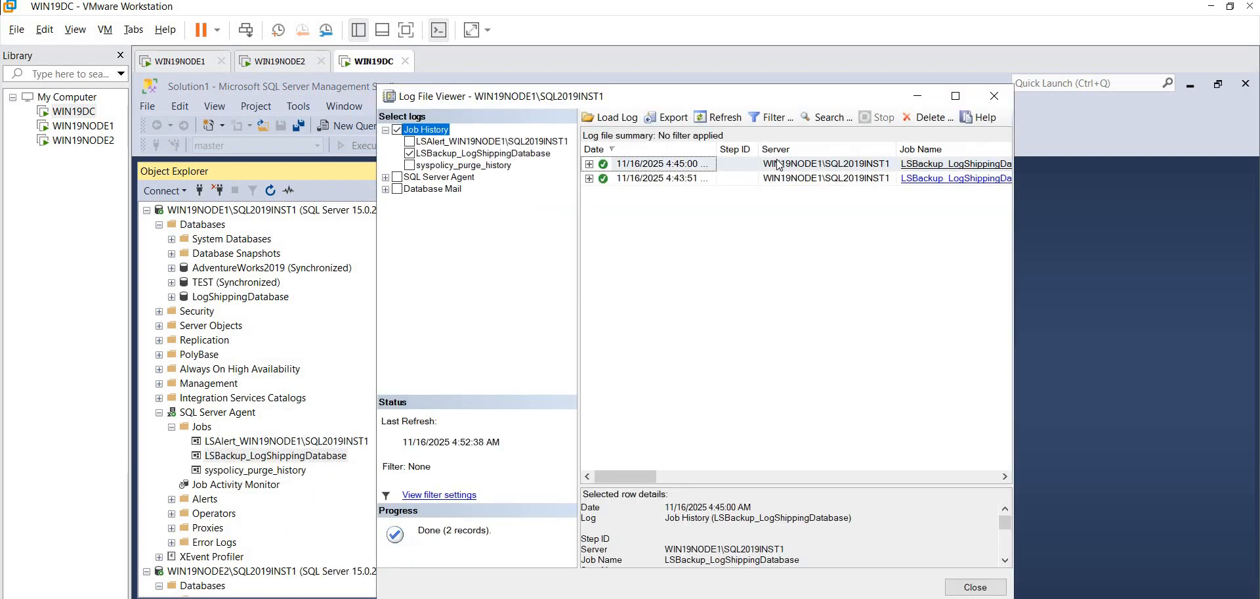
click(779, 165)
click(956, 95)
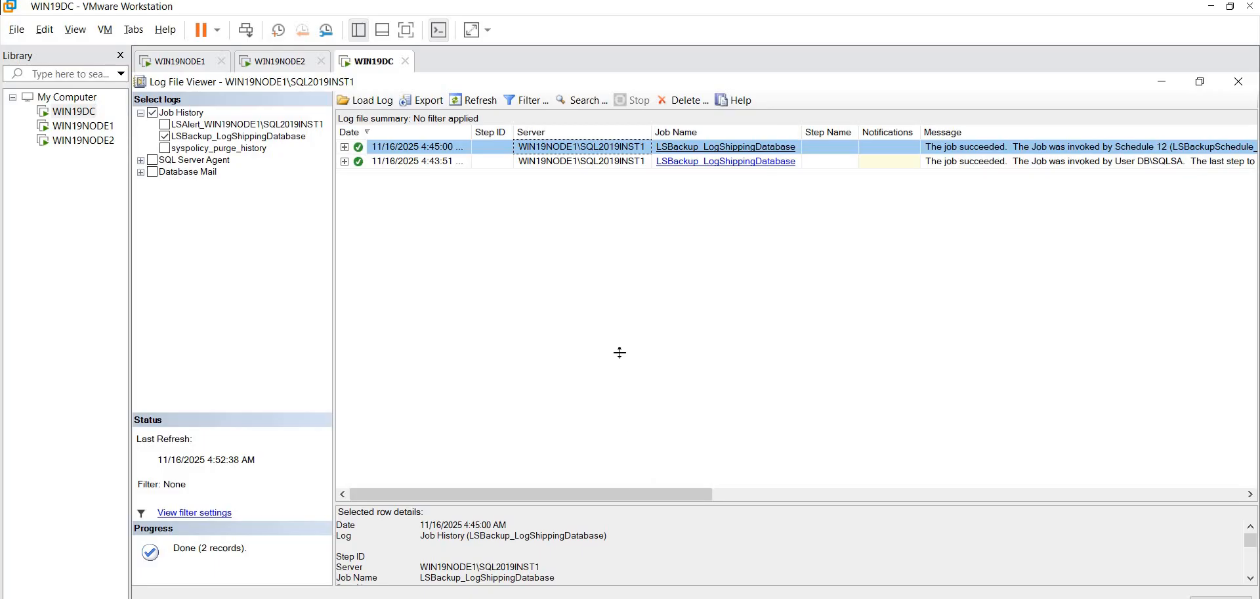
drag(620, 353, 619, 352)
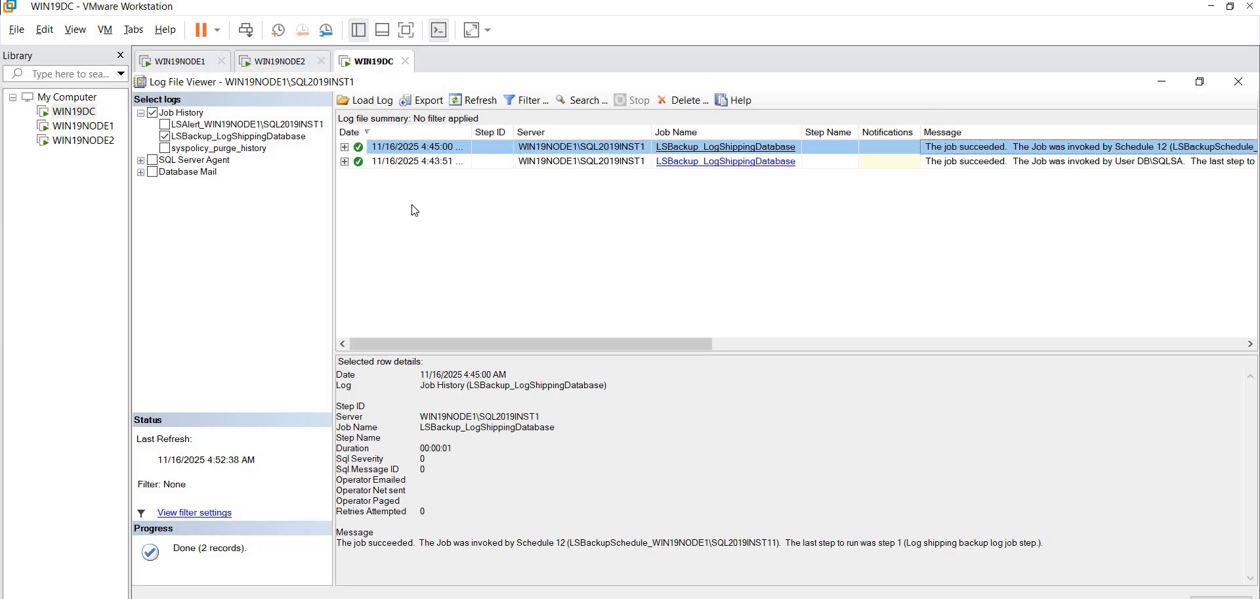
Read the step messages of the 4:45:00 AM LSBackup_LogShippingDatabase run, including the log backup file path.
click(344, 147)
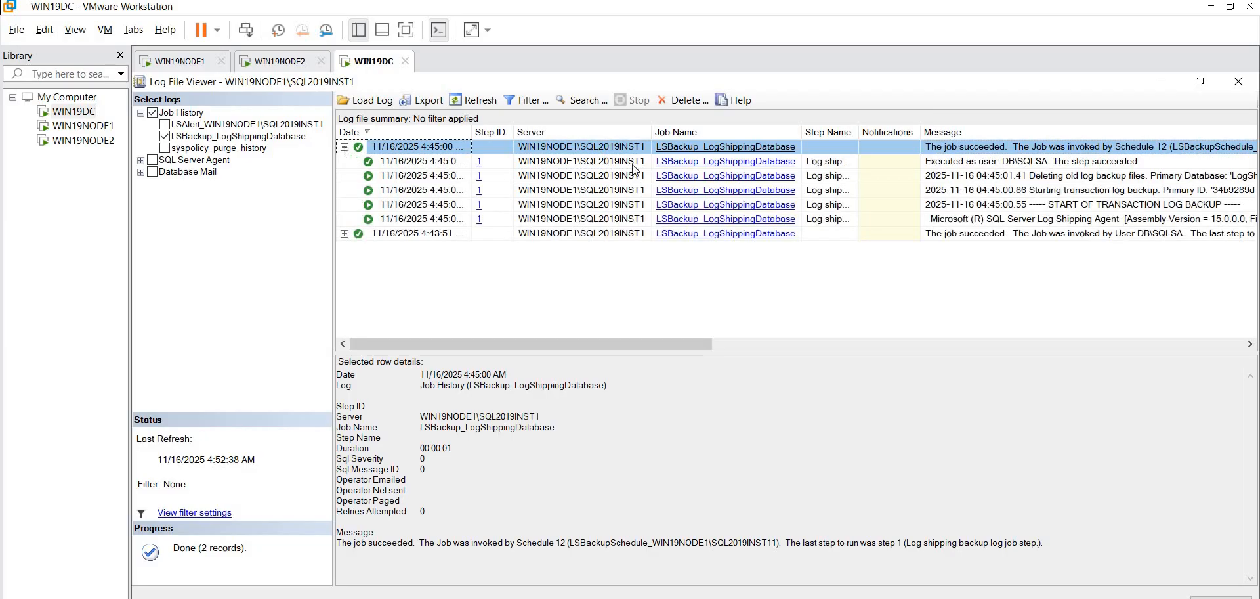
click(945, 164)
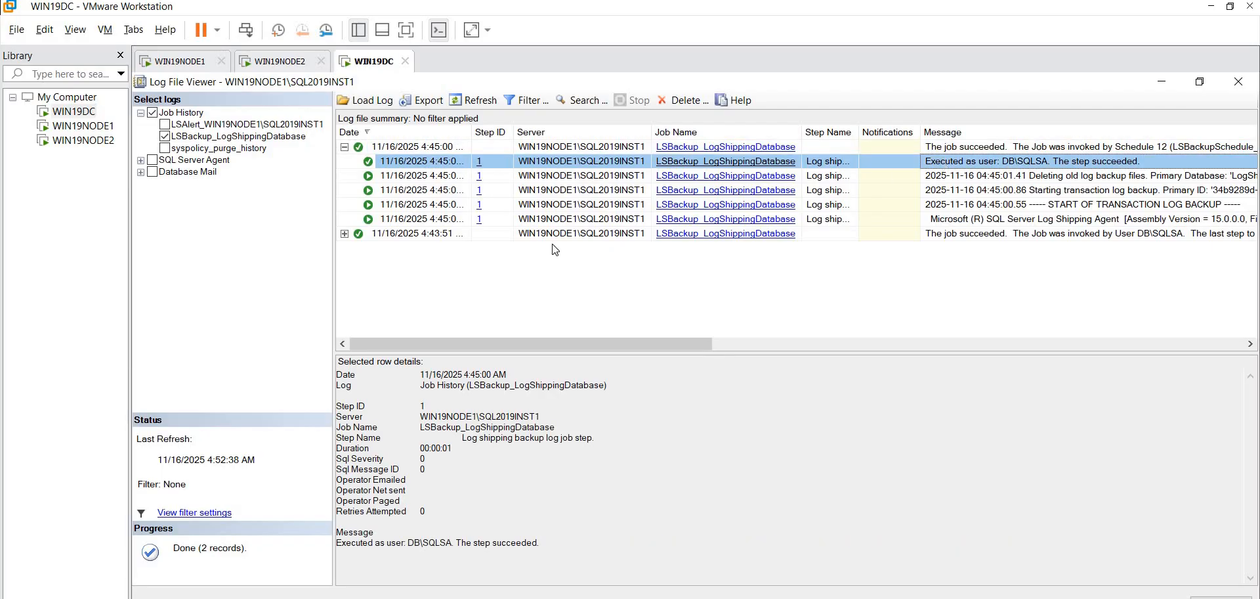
click(579, 178)
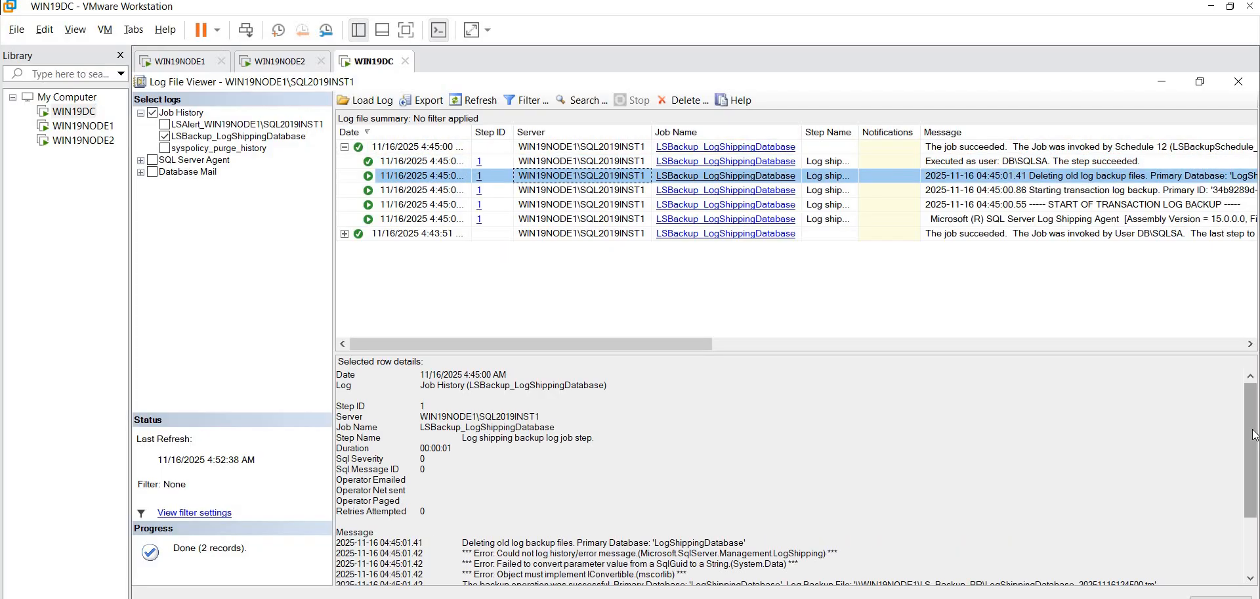
drag(1254, 449, 1255, 502)
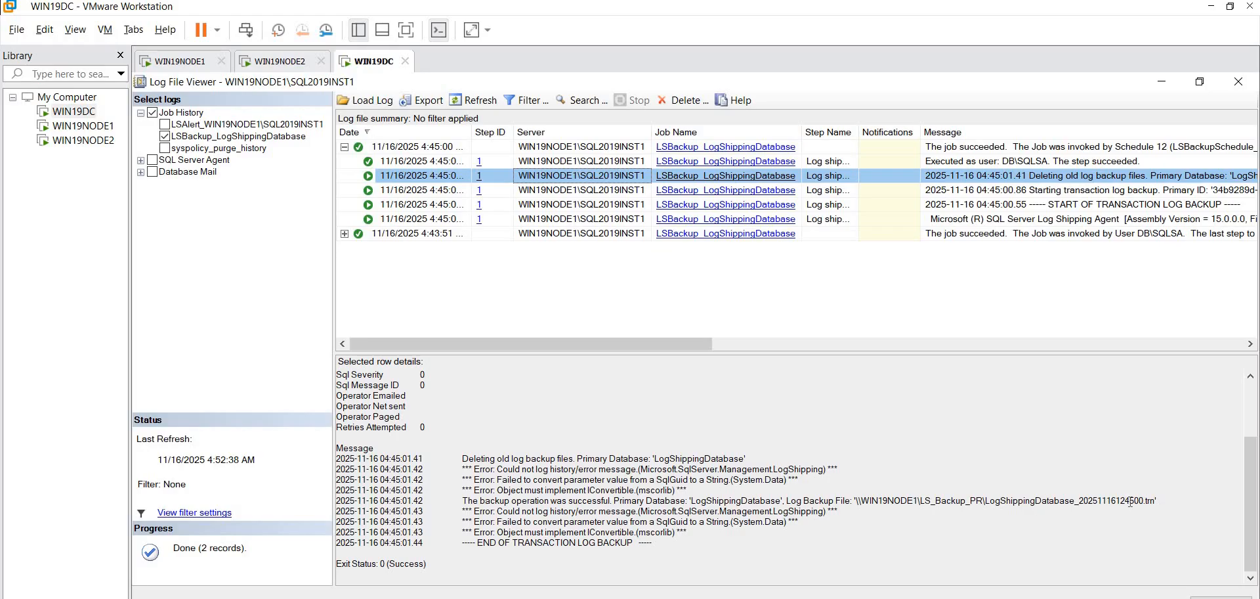
click(555, 193)
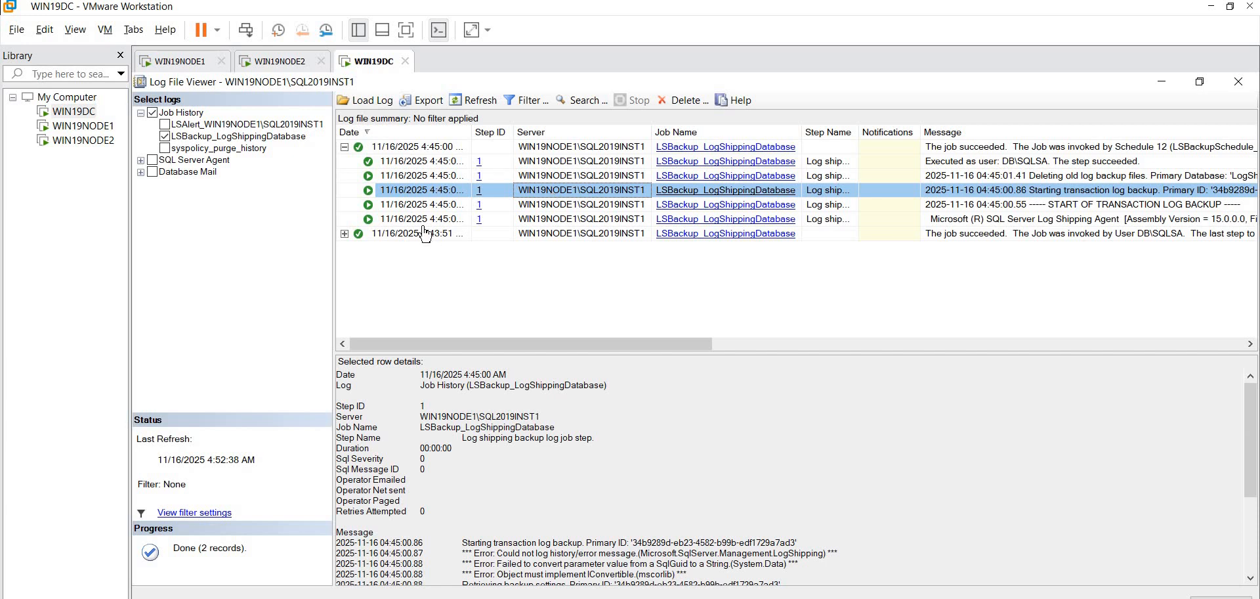
Read the step messages and log backup file name of the 4:43:51 AM run, and collapse both runs in the job history.
click(347, 235)
click(344, 234)
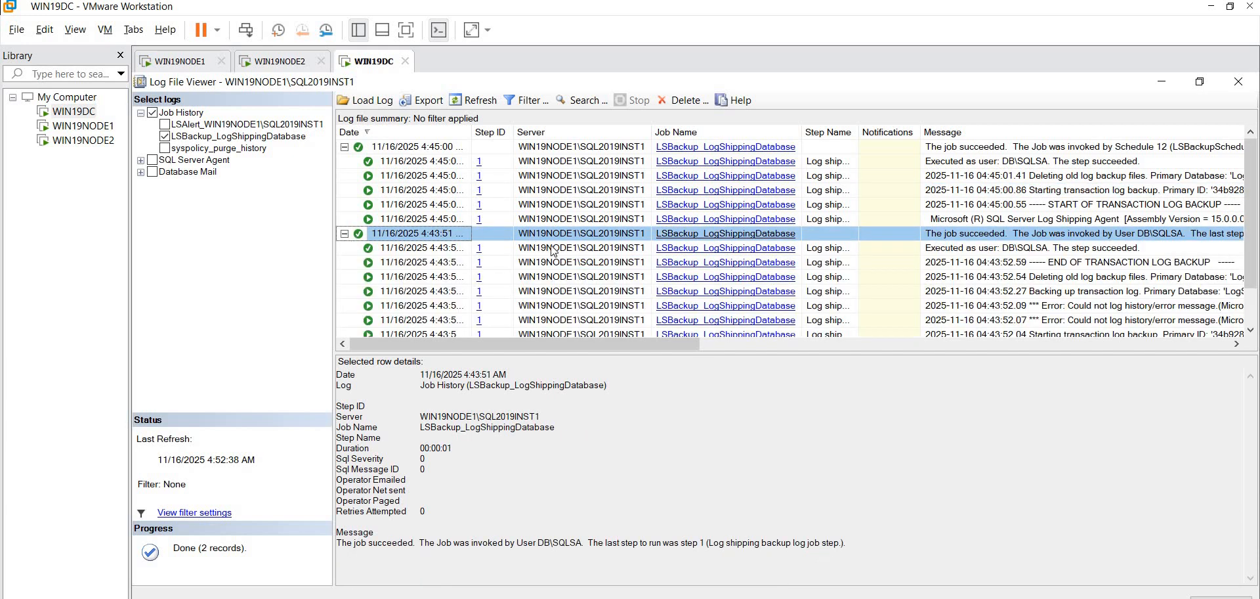
click(575, 249)
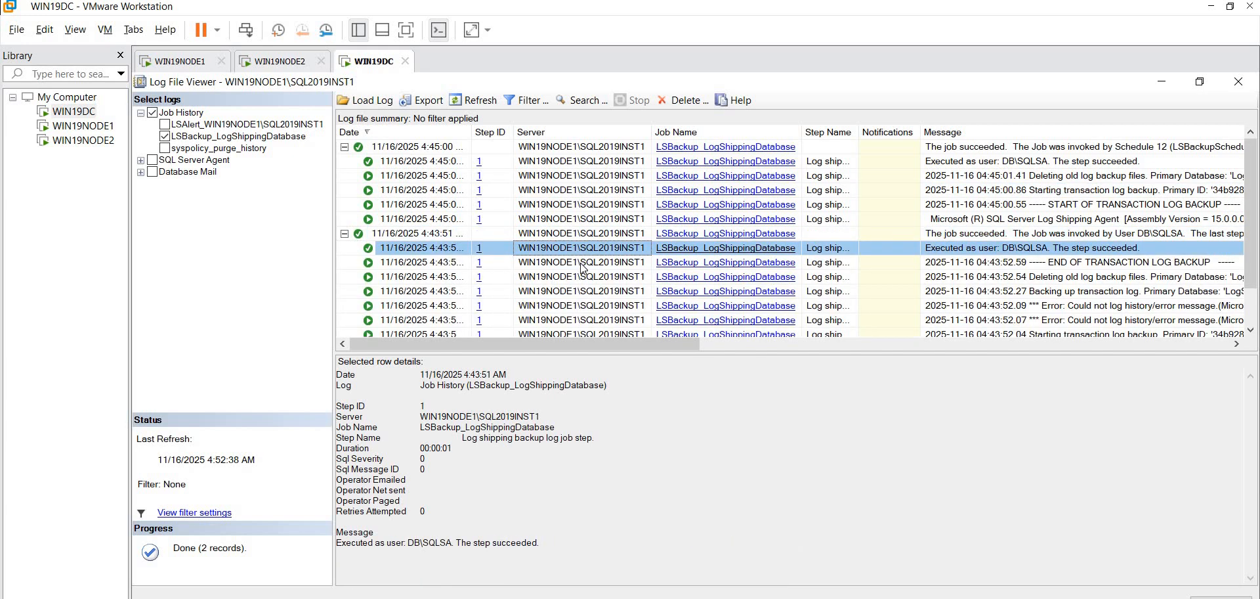
click(582, 264)
click(582, 277)
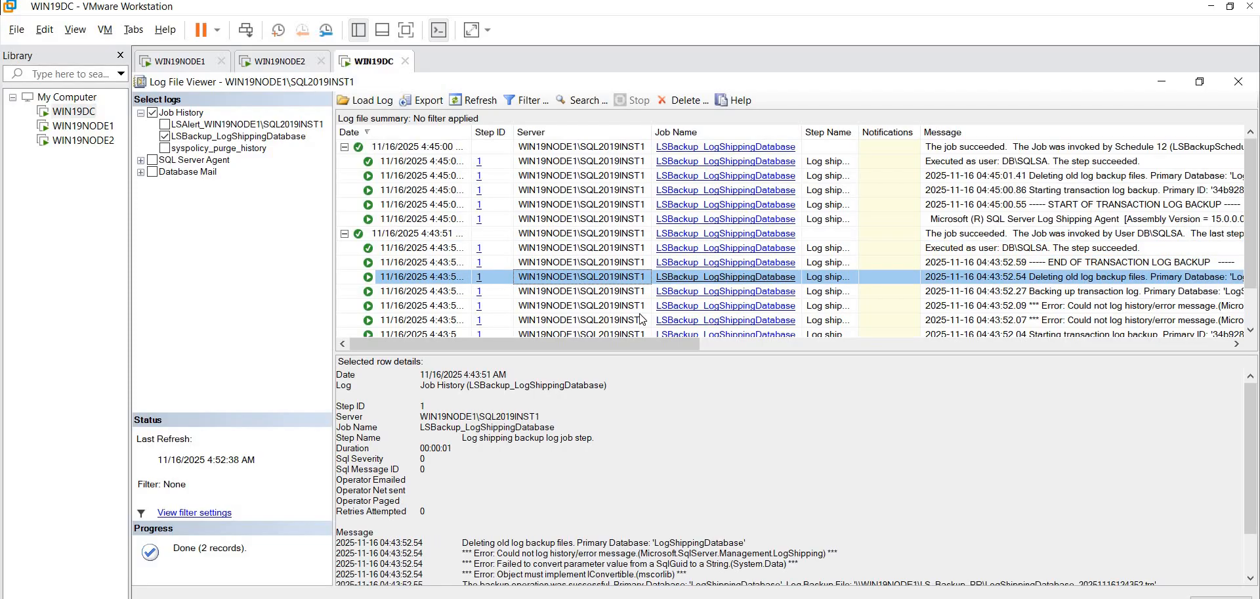
scroll(1248, 455, down, 2)
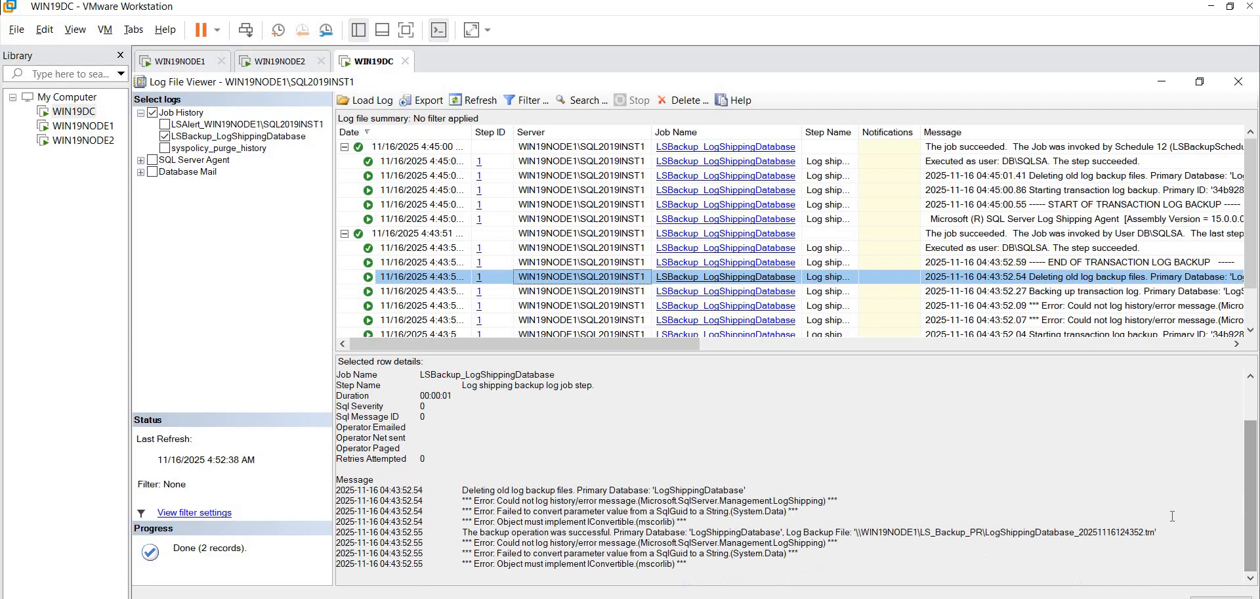
double_click(1135, 536)
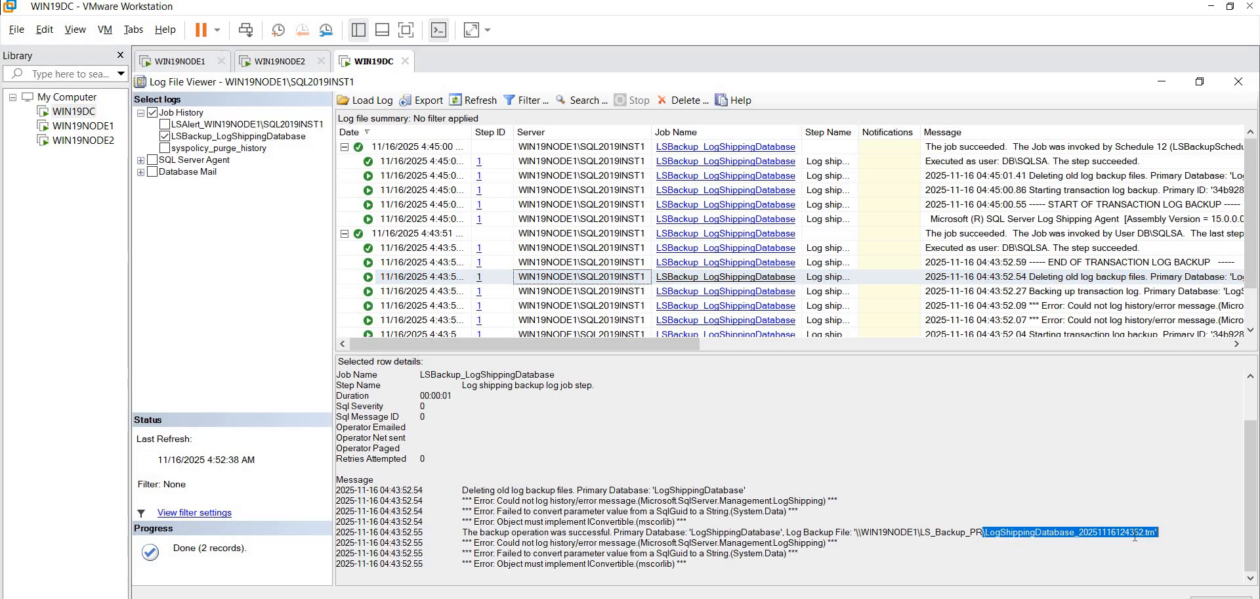
click(343, 236)
click(344, 234)
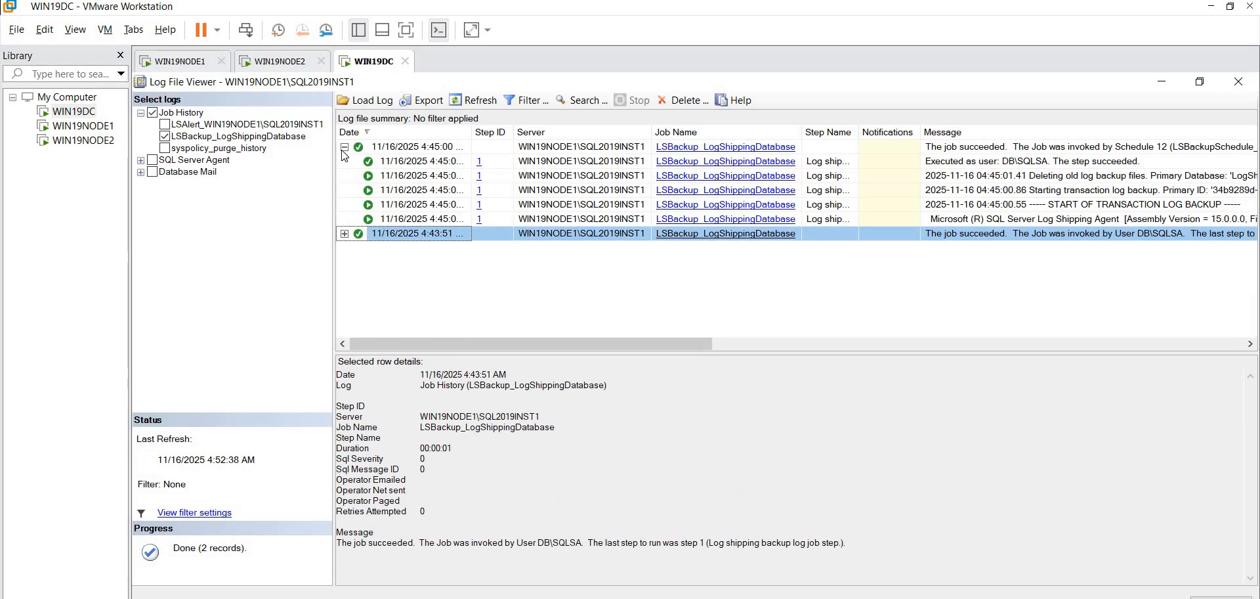
click(344, 147)
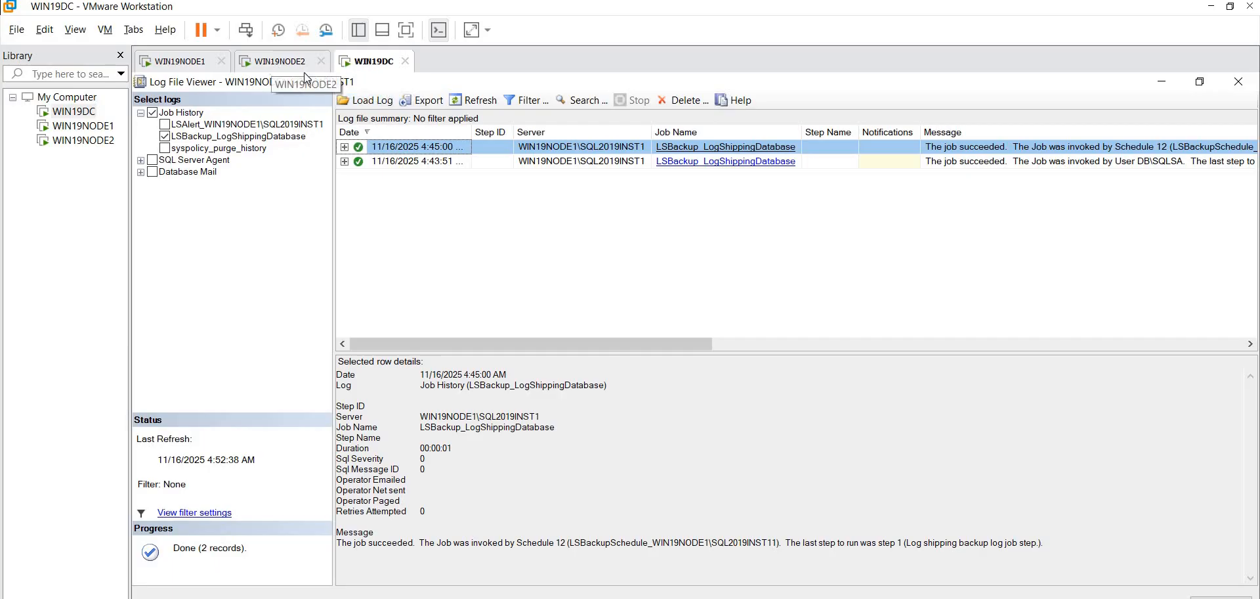
click(281, 62)
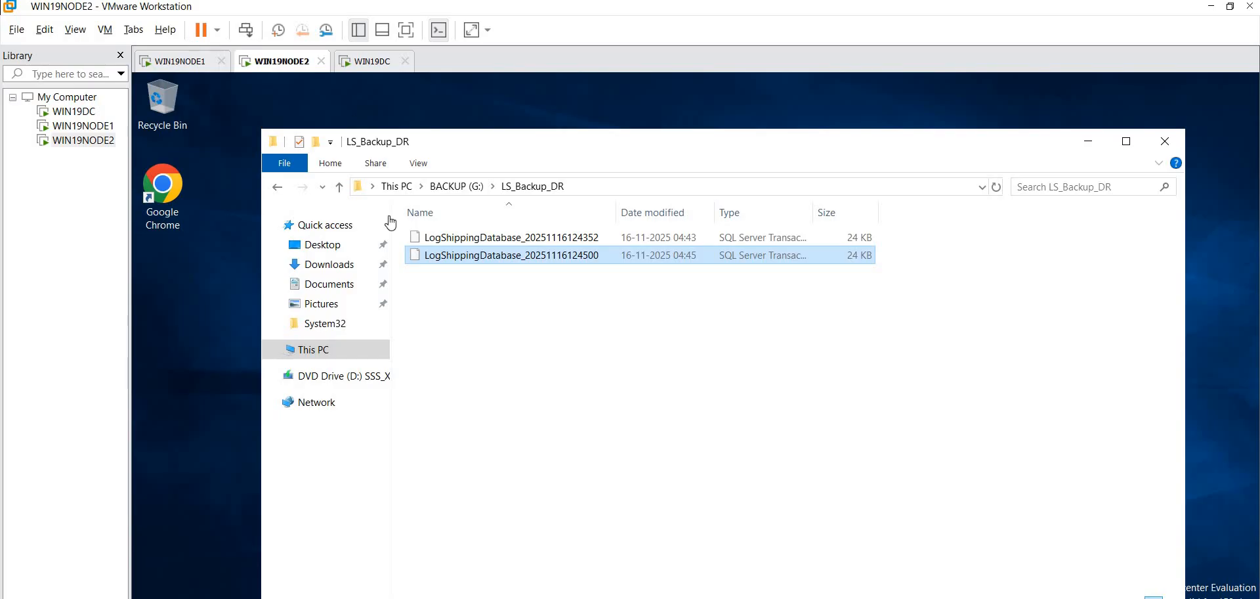
right_click(502, 262)
click(555, 484)
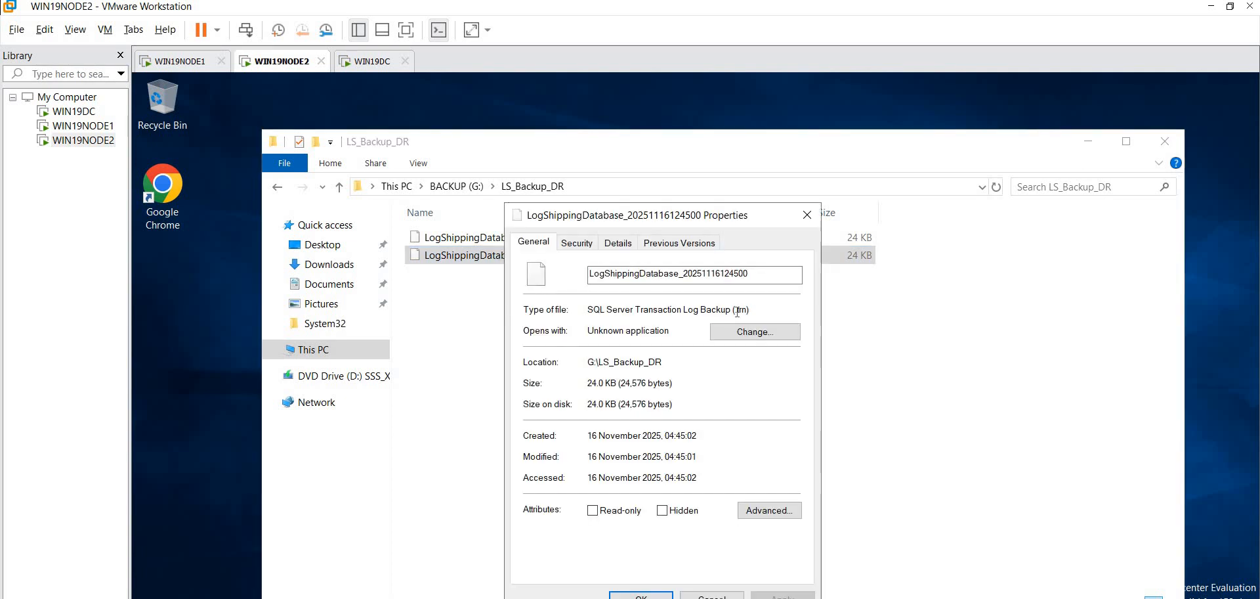
double_click(737, 310)
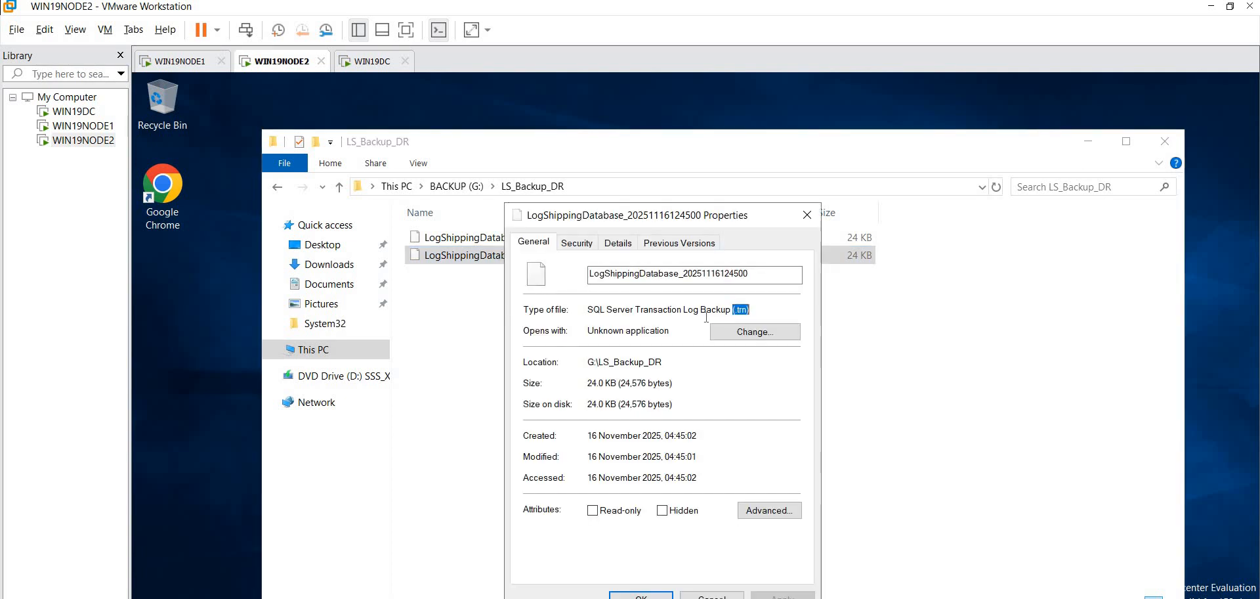
click(808, 215)
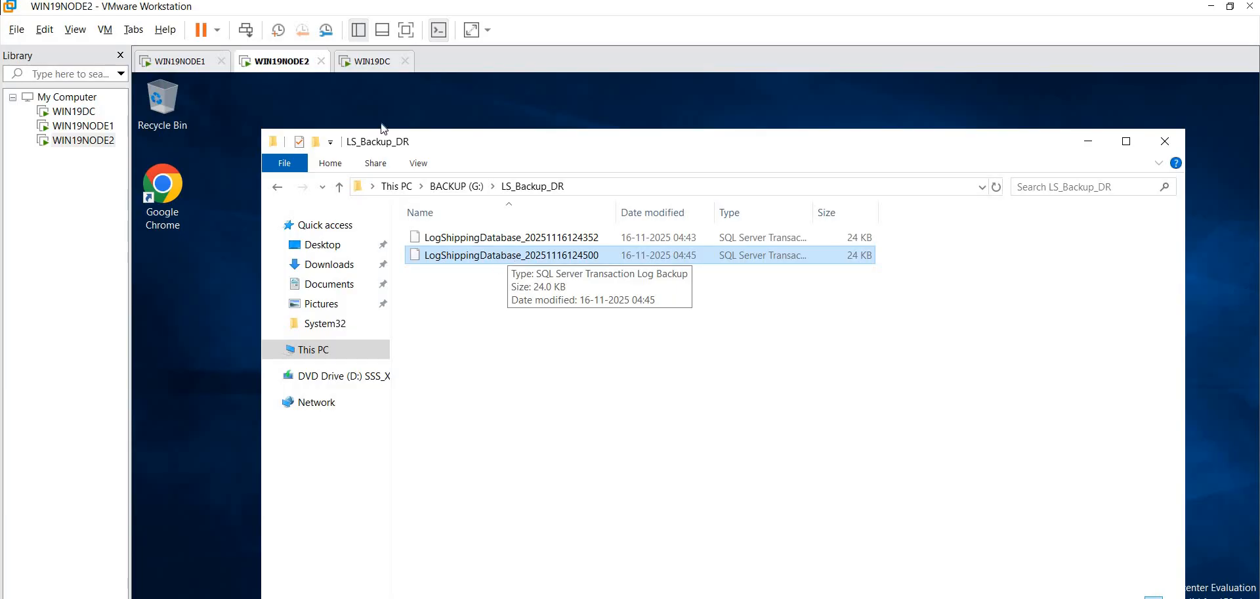
Compare the backup files in LS_Backup_PR on WIN19NODE1 with those in LS_Backup_DR on WIN19NODE2, also revisiting the job history on WIN19DC.
click(365, 66)
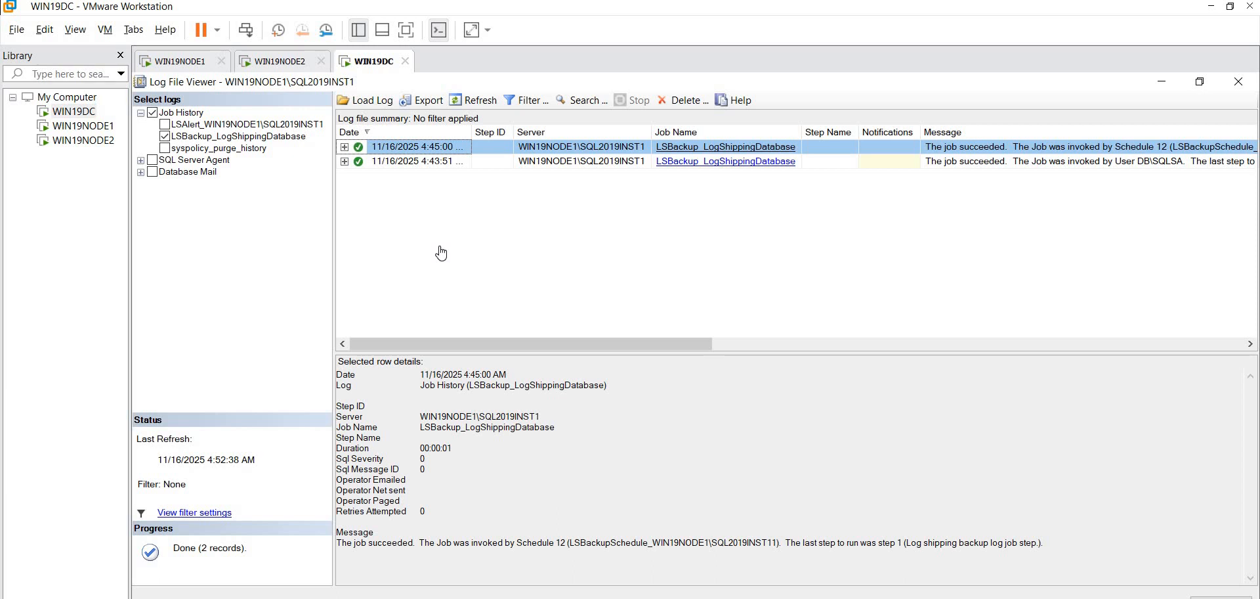
click(190, 66)
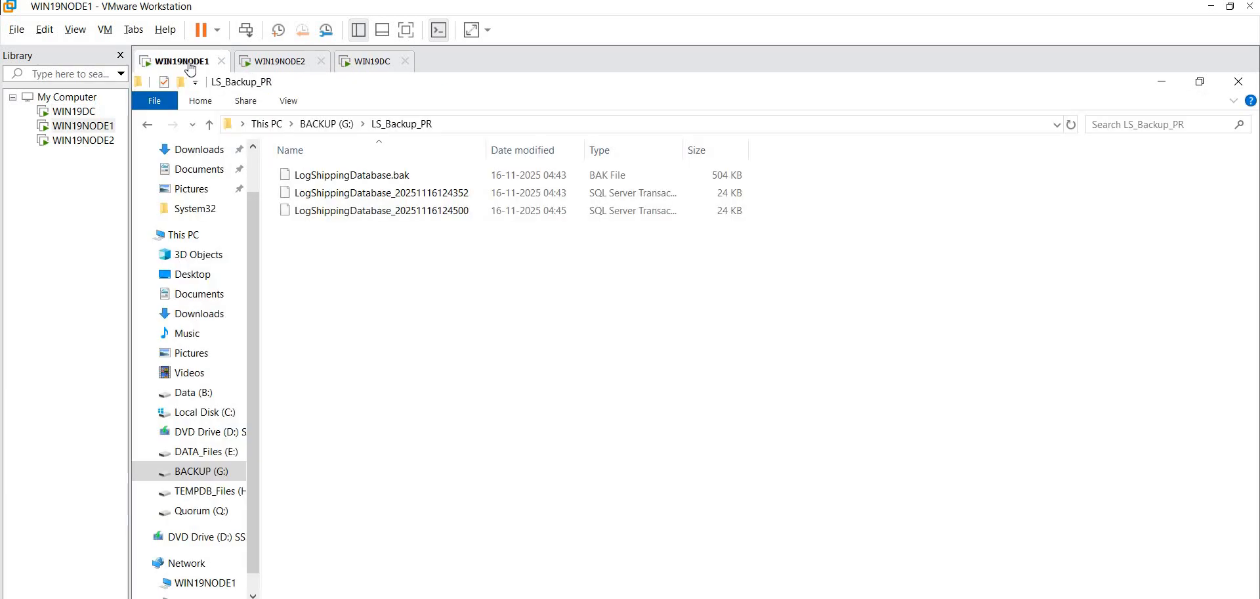
click(279, 65)
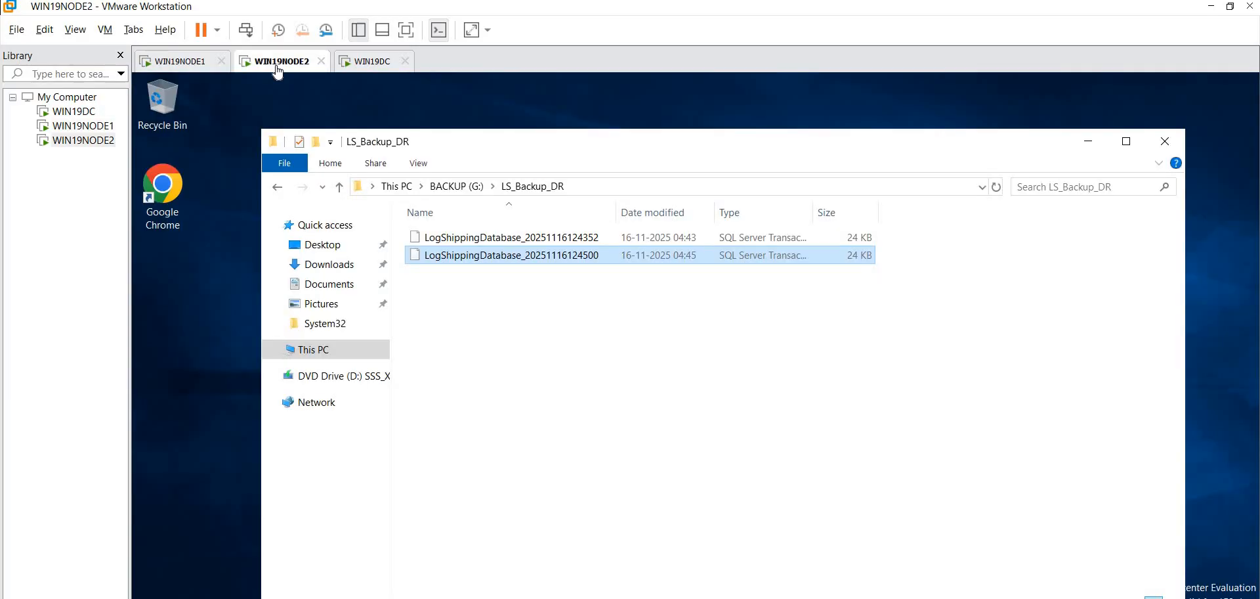
click(368, 66)
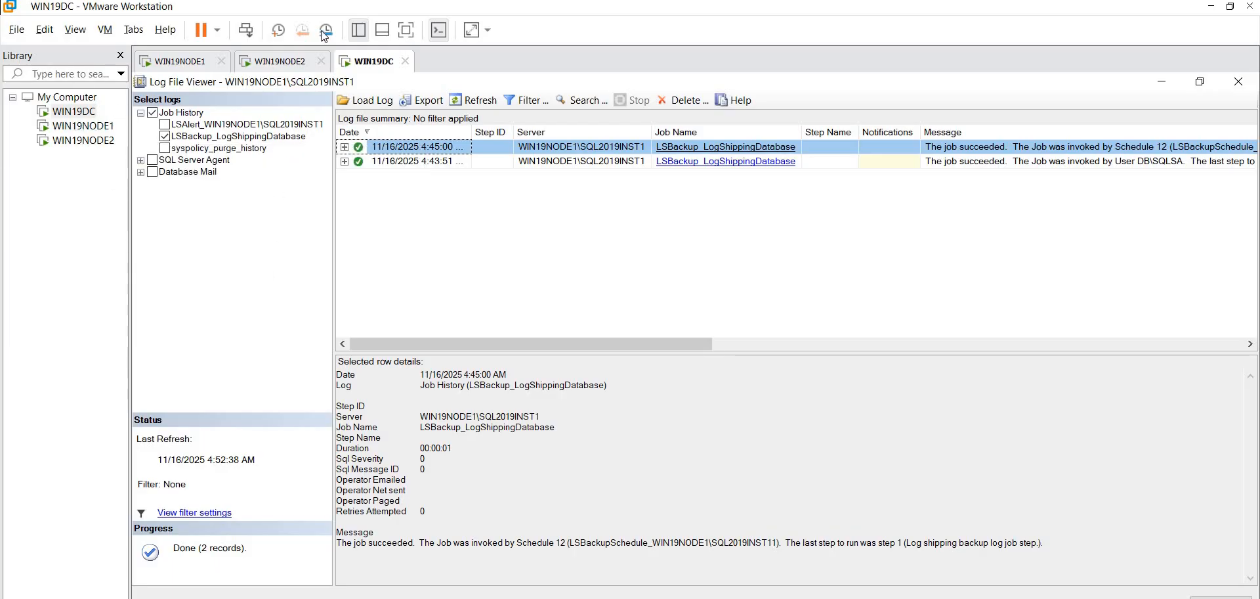
click(270, 61)
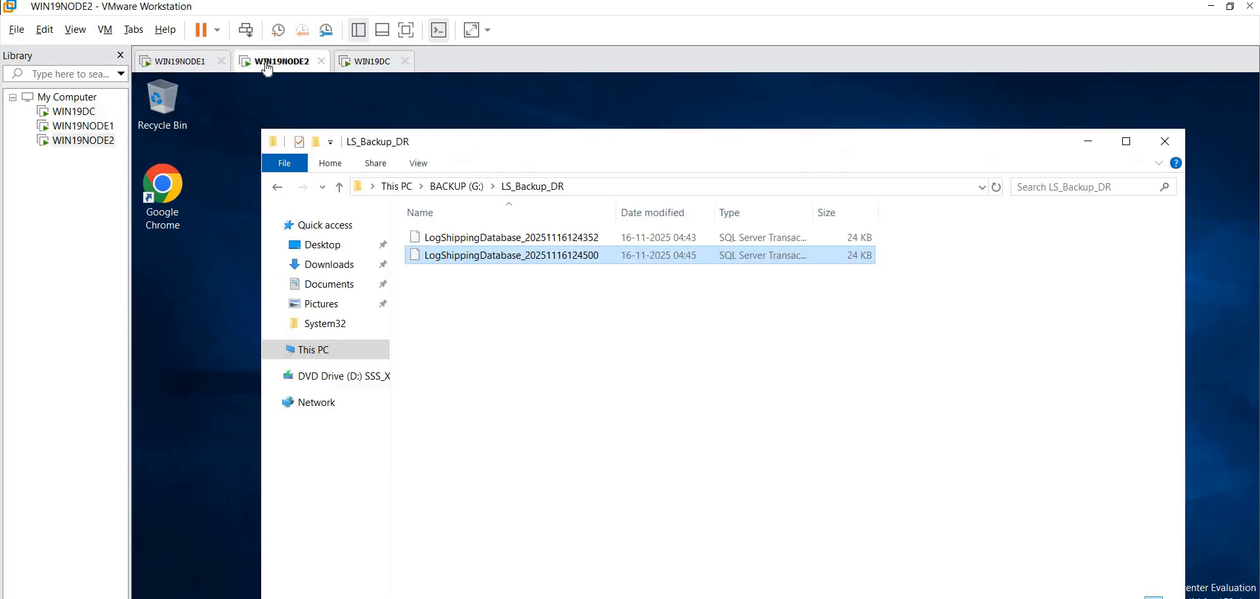
click(188, 66)
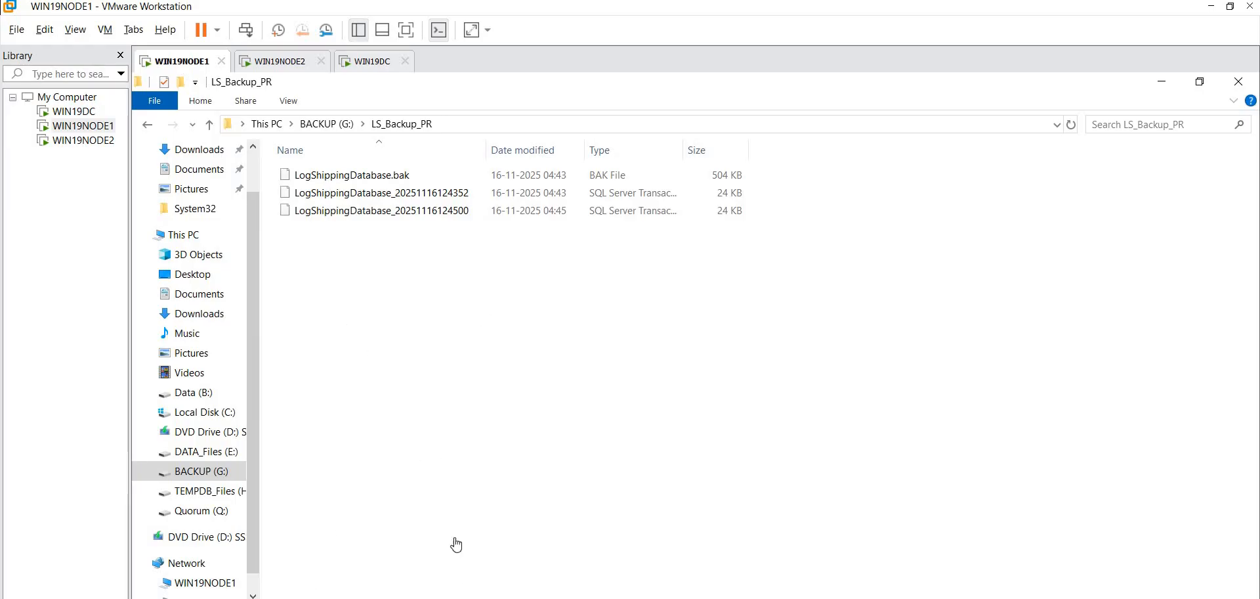
Check the existing server's network path in the Notepad notes and return to the WIN19NODE1 virtual machine.
key(alt+Tab)
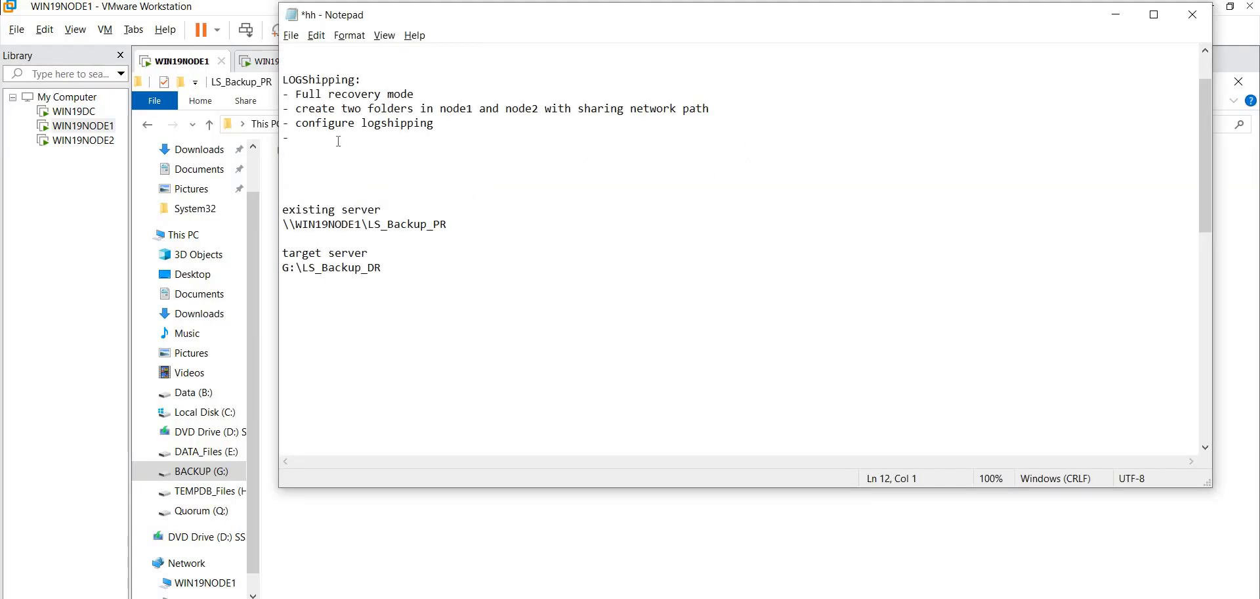
drag(311, 223, 449, 213)
click(431, 515)
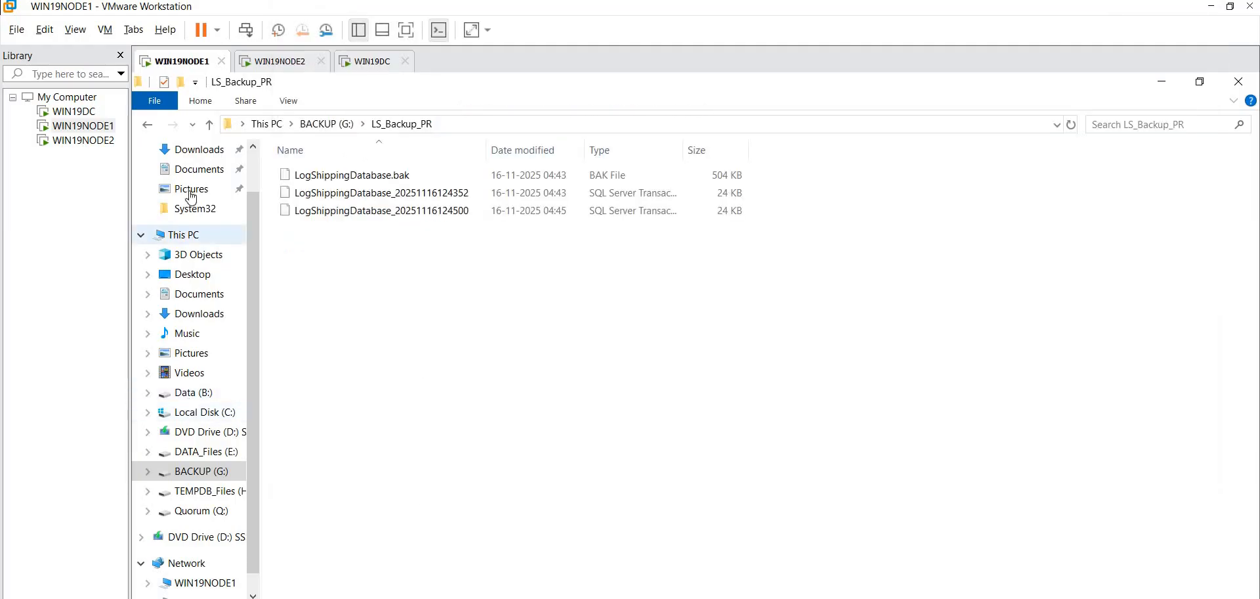
Start mapping a network drive from the Network location in WIN19NODE1's File Explorer.
click(185, 238)
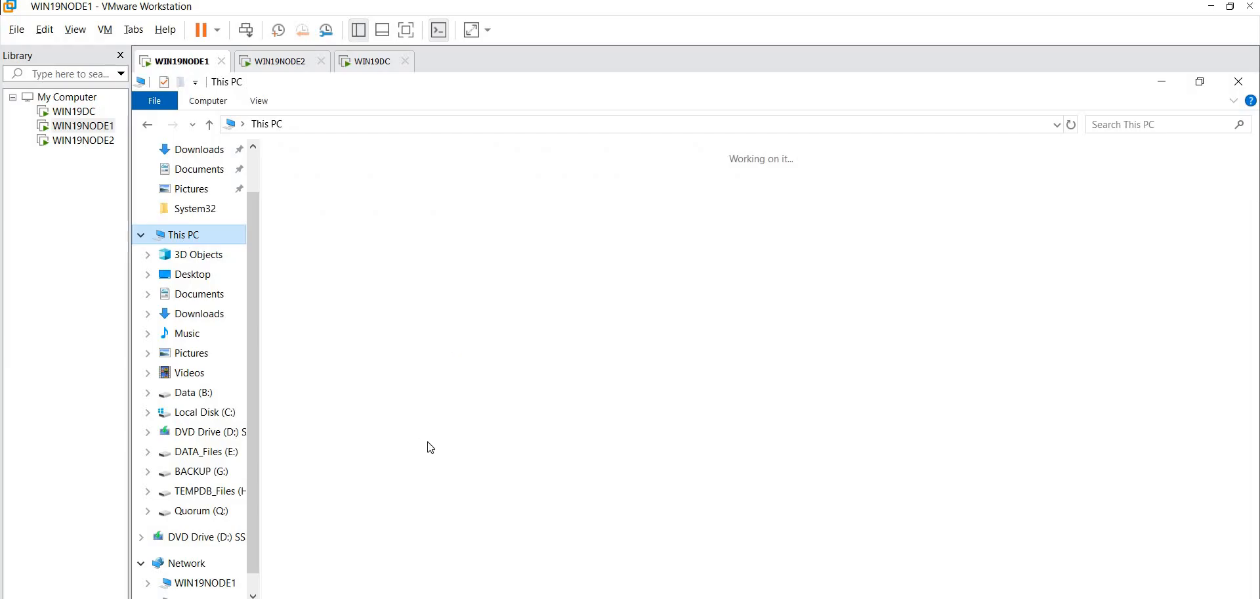
click(178, 564)
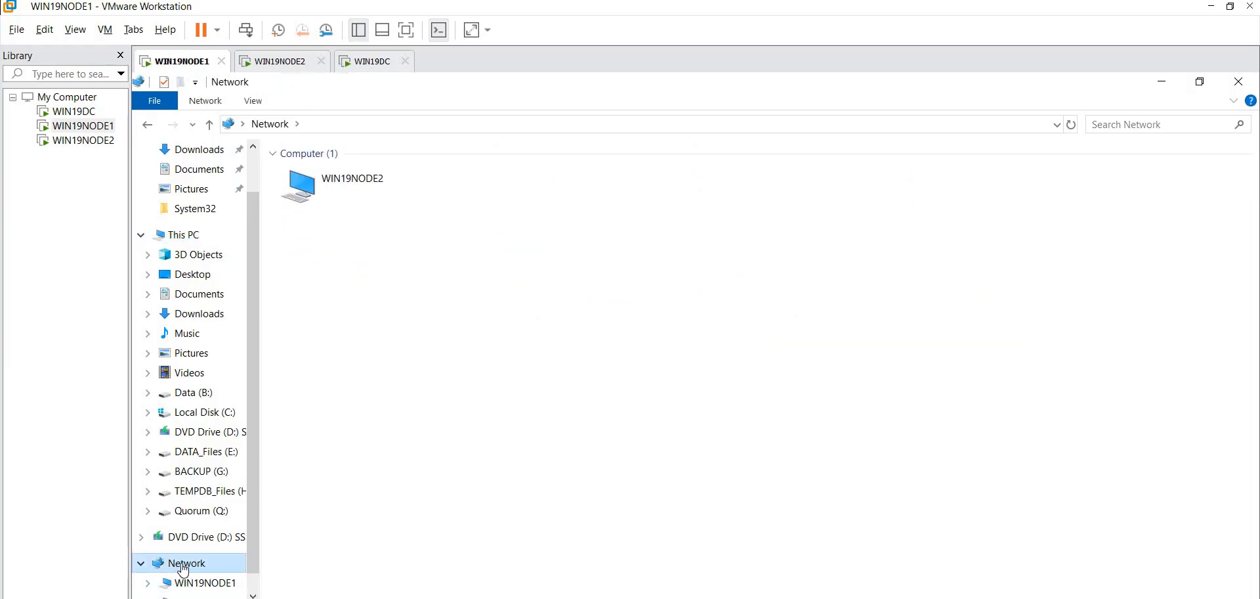
right_click(177, 565)
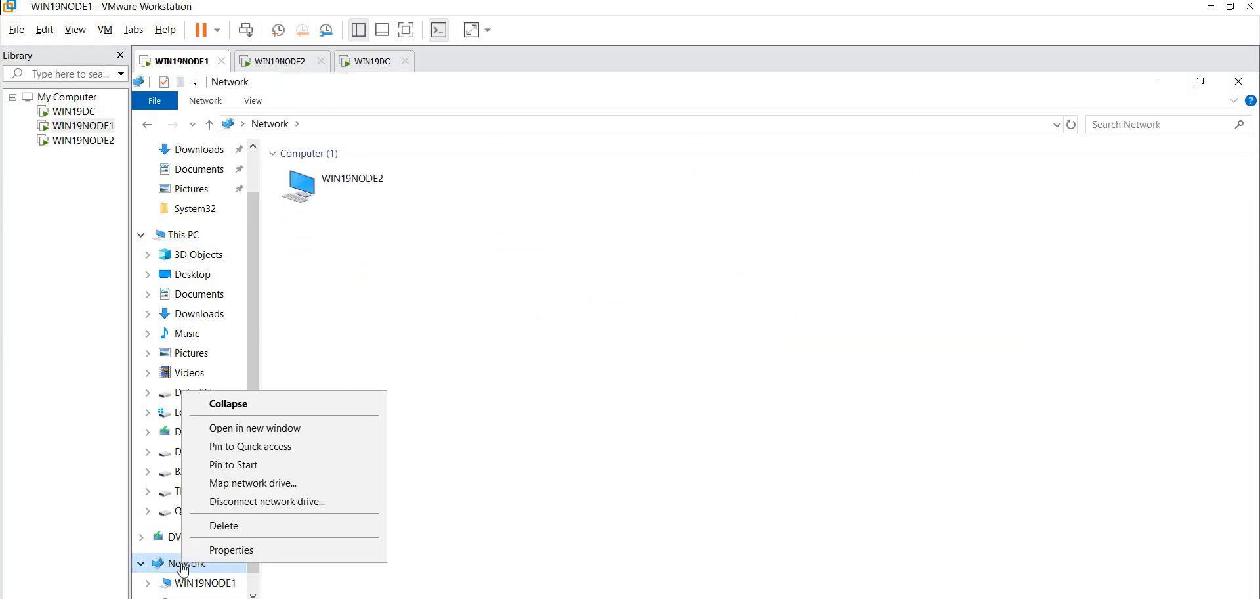
click(246, 484)
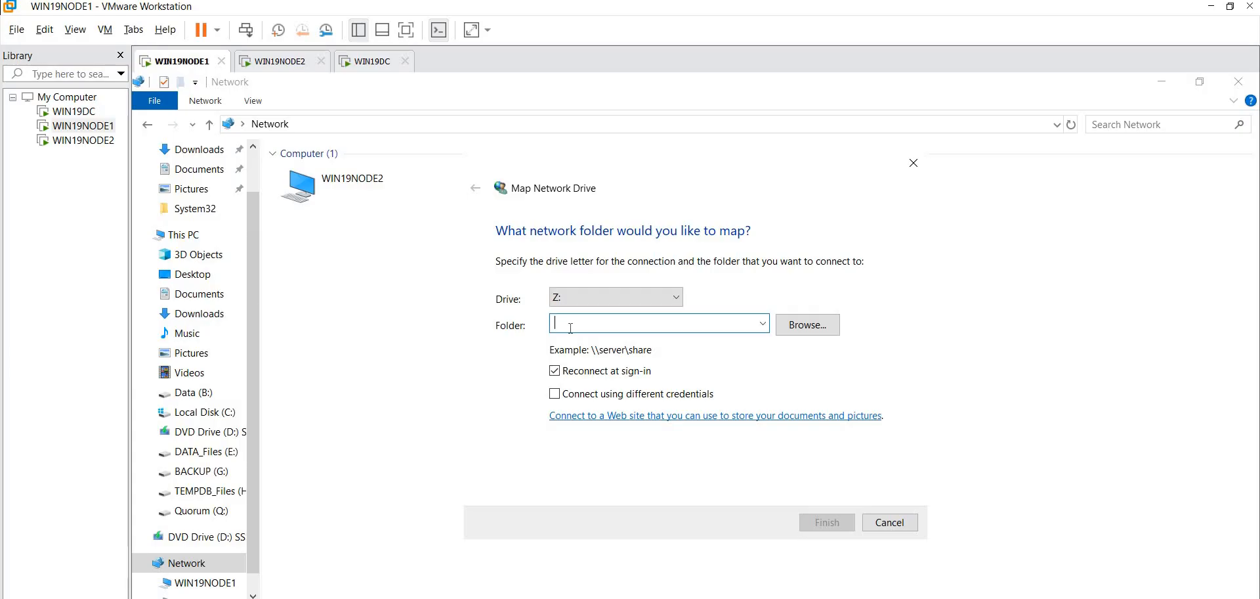
text(101111)
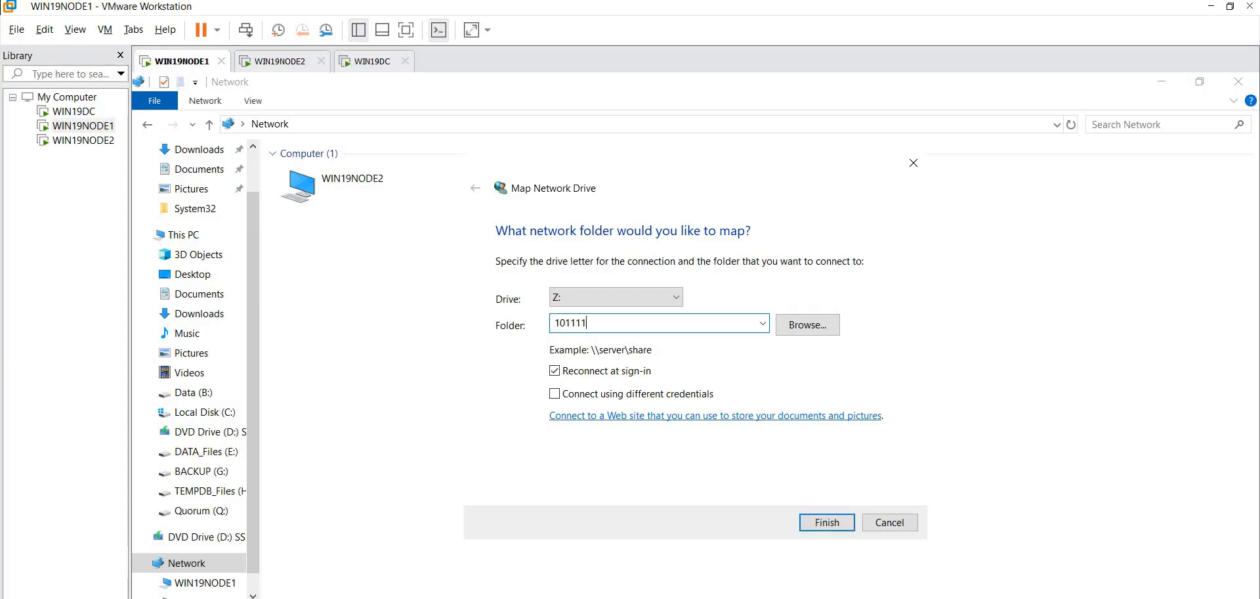
key(BackSpace)
key(BackSpace)
key(BackSpace)
key(BackSpace)
key(BackSpace)
key(BackSpace)
Enter 192.168.1.129\\ as the folder for drive Z: and append the G:\LS_Backup_DR path copied from WIN19NODE2.
text(19)
text(109)
key(BackSpace)
key(BackSpace)
text(209)
click(280, 61)
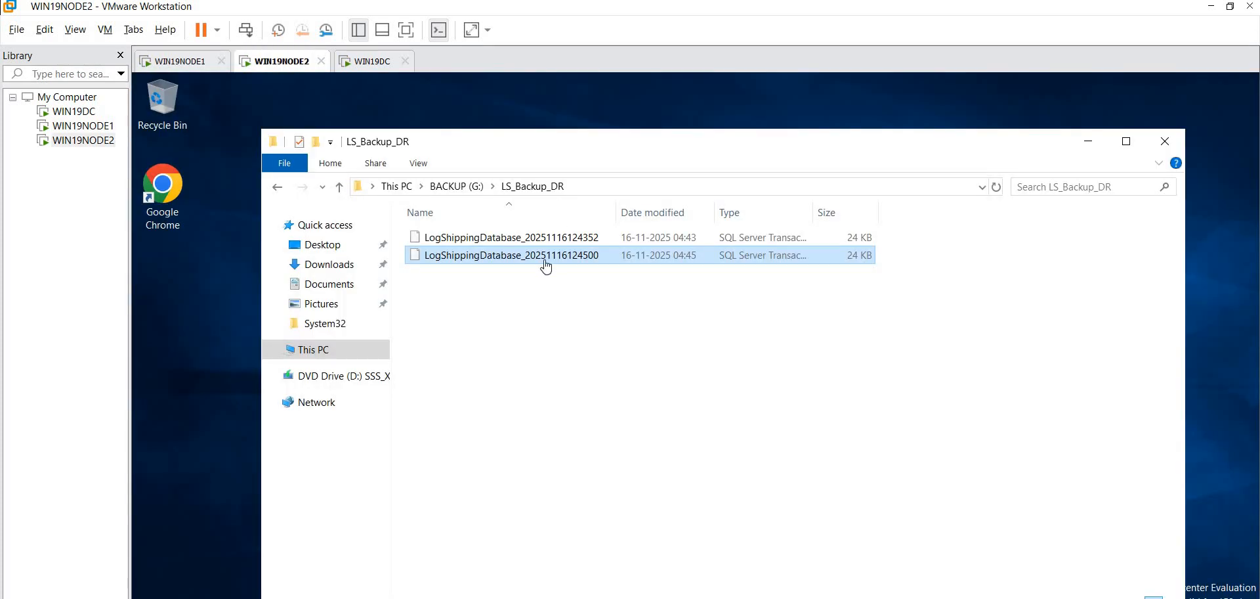
click(584, 187)
key(ctrl+c)
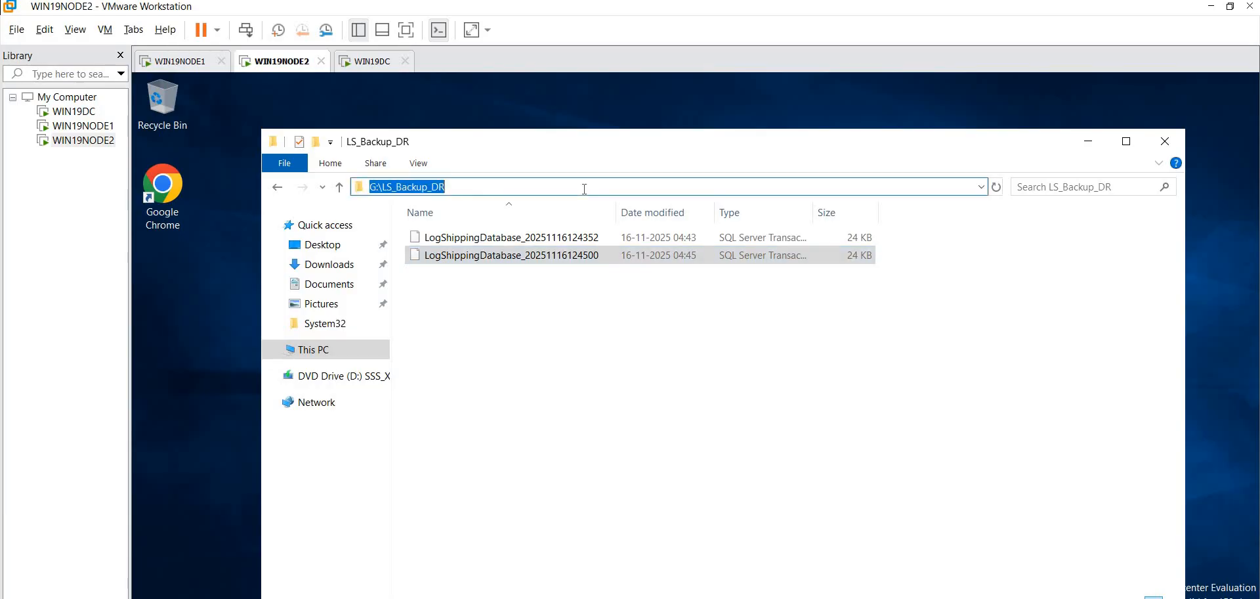
click(178, 62)
key(ctrl+v)
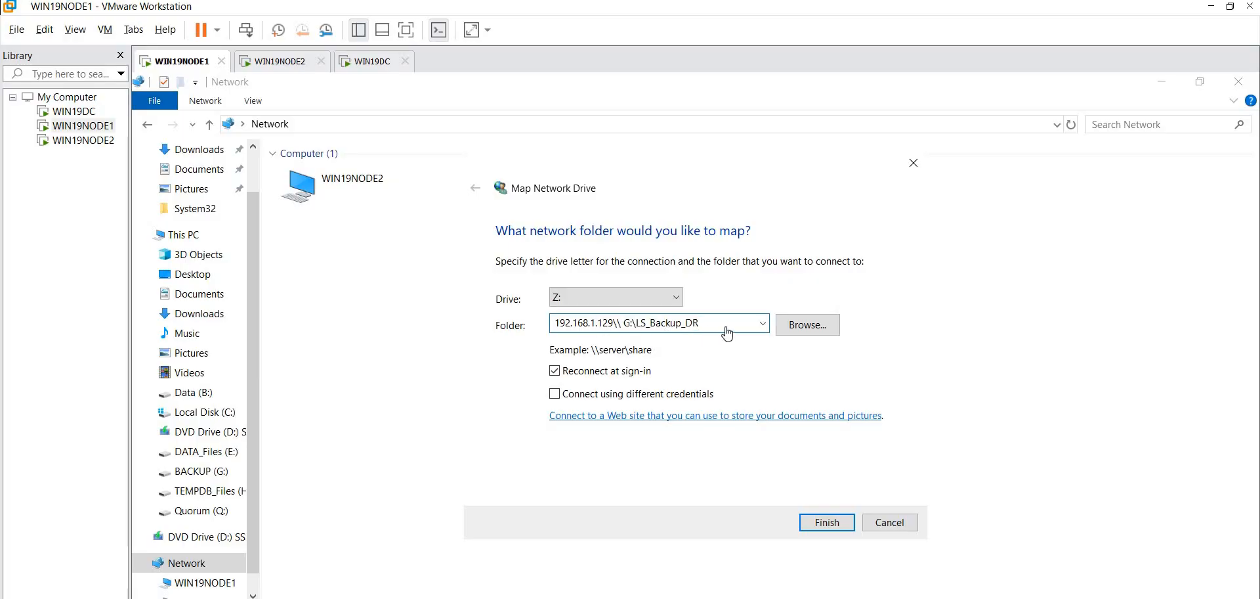
Copy the mapped-drive folder text 192.168.1.129\\ G:\LS_Backup_DR into the Notepad notes on a new line below the existing server path.
drag(712, 322, 632, 322)
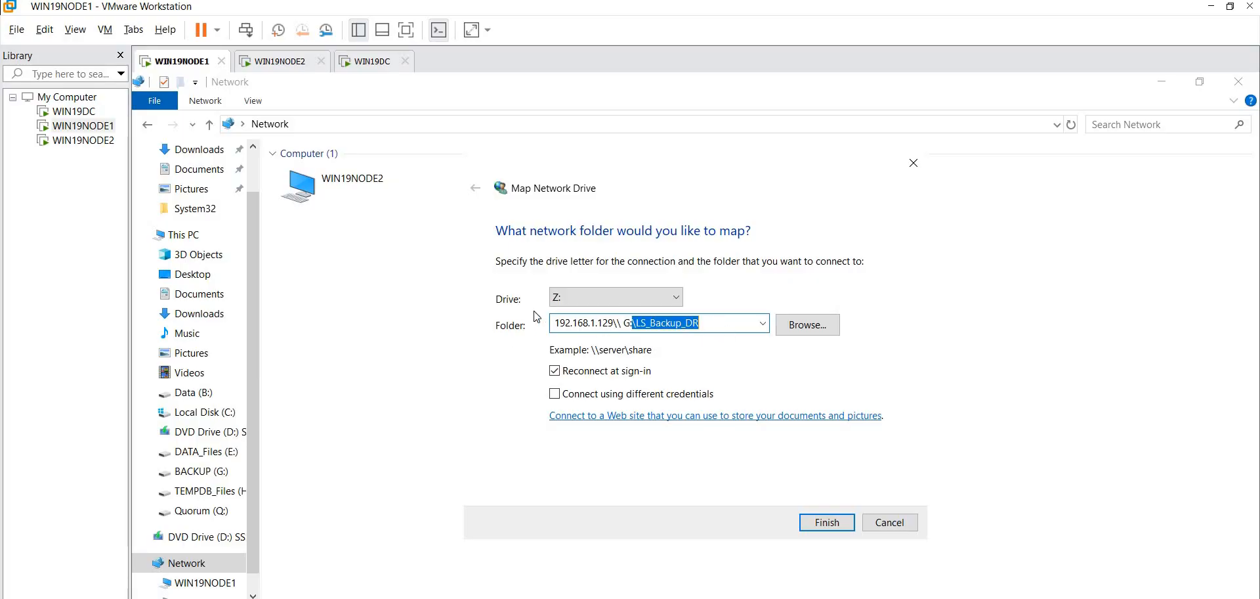
drag(555, 322, 728, 320)
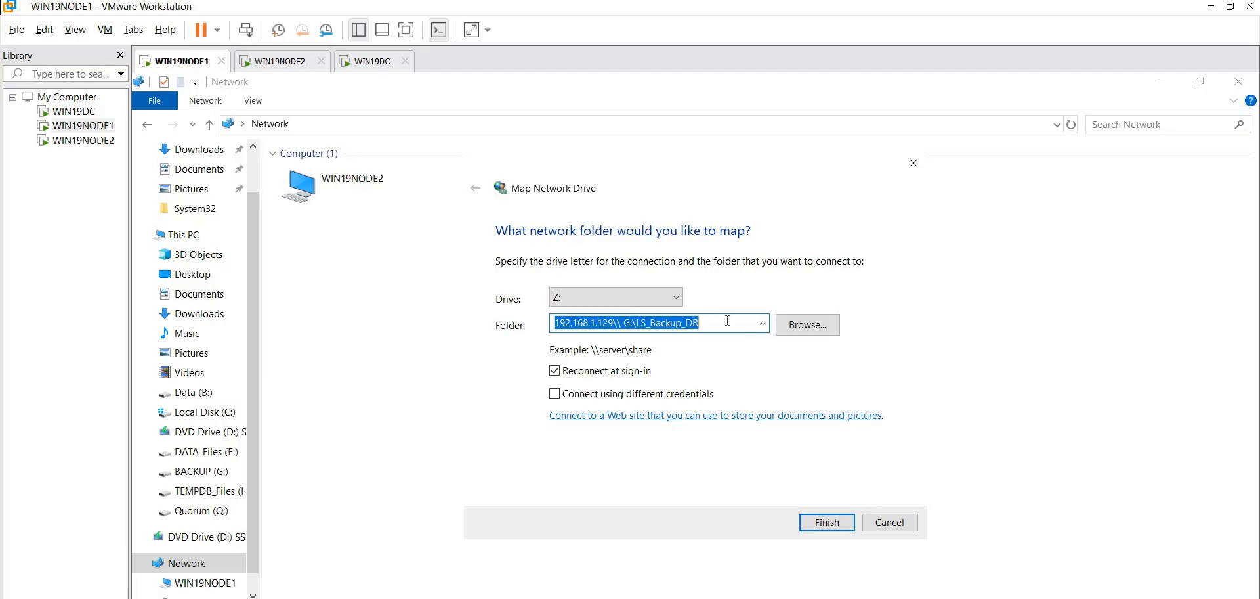
click(372, 66)
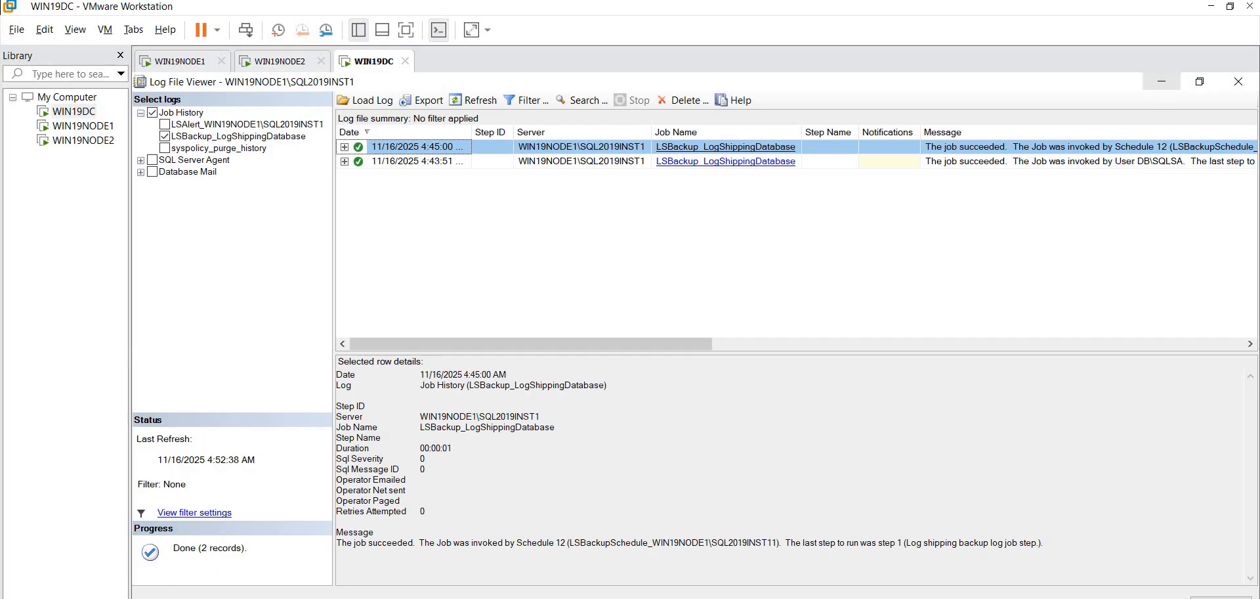
key(alt+Tab)
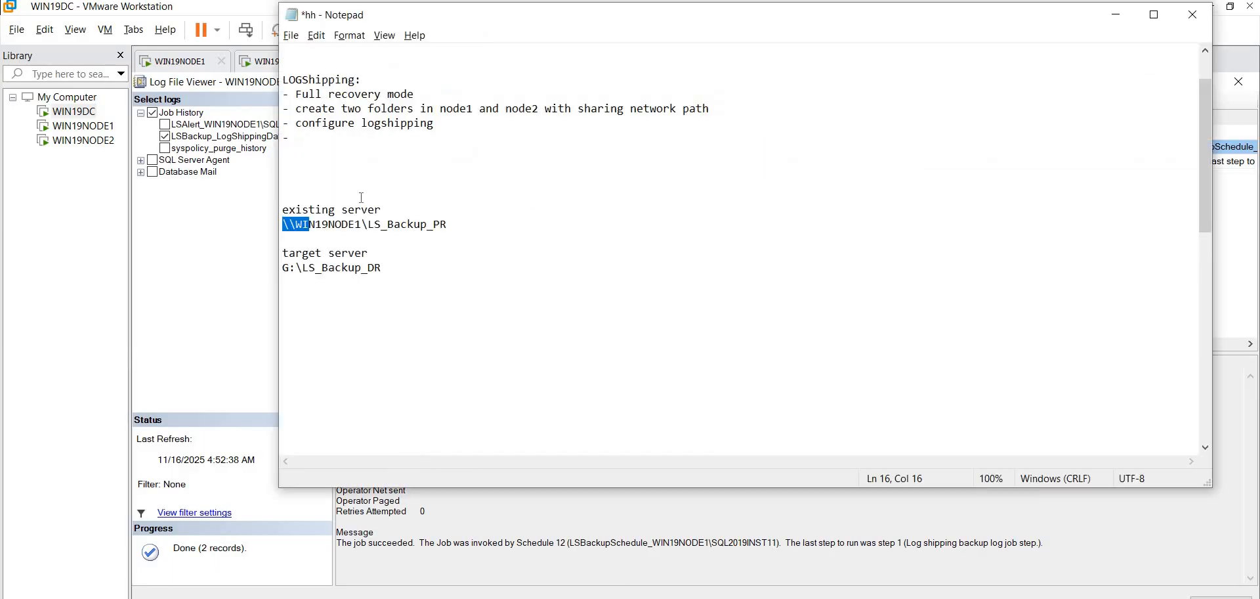
click(483, 224)
key(Return)
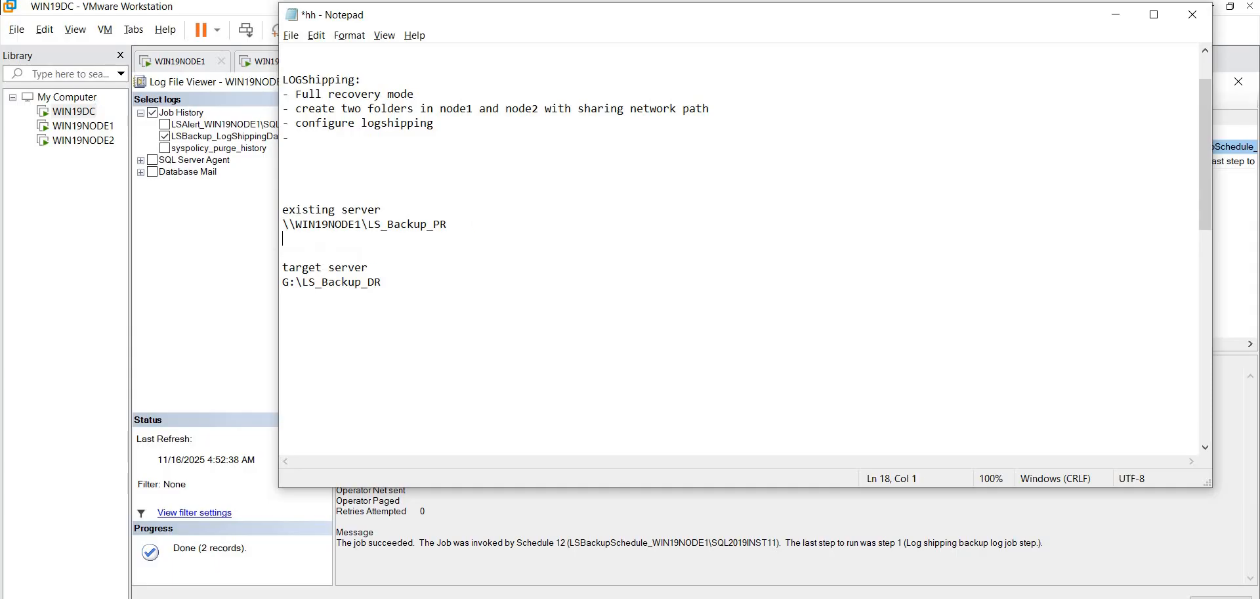
text(192.168.1.129\\ G:\LS_Backup_DR)
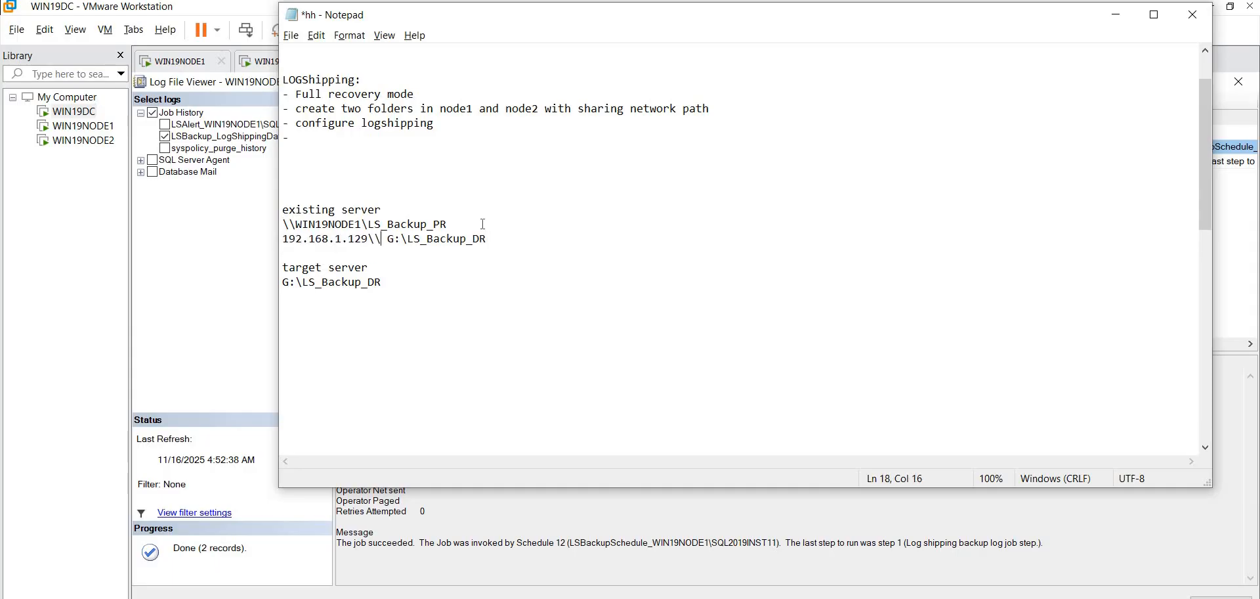
Highlight the \\WIN19NODE1\LS_Backup_PR path in the notes, minimize the Log File Viewer on WIN19DC and return to the notes.
drag(453, 223, 224, 236)
key(alt+Tab)
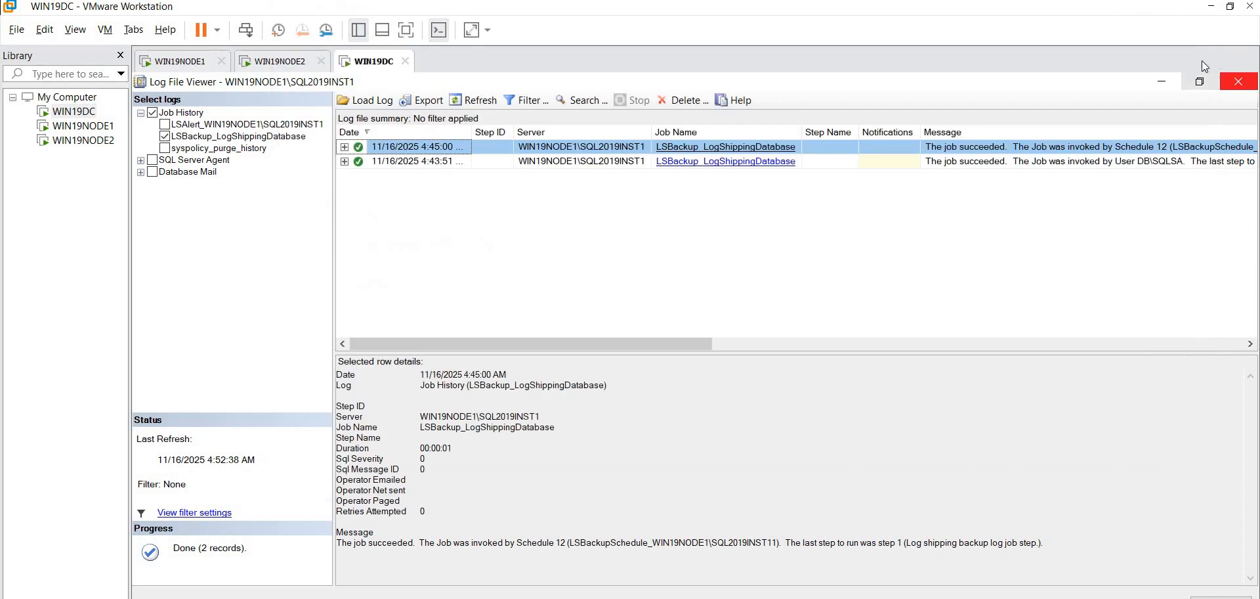
click(1166, 86)
key(alt+Tab)
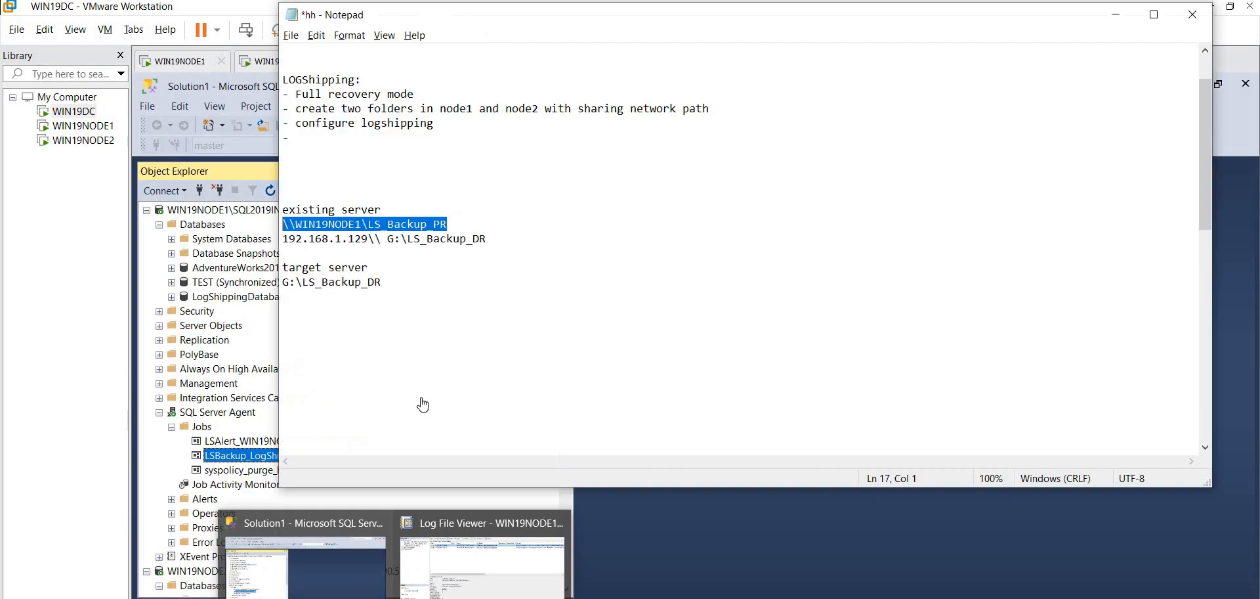
Examine the IP address and folder parts of the 192.168.1.129 path in the notes, and return to SQL Server Management Studio.
double_click(319, 240)
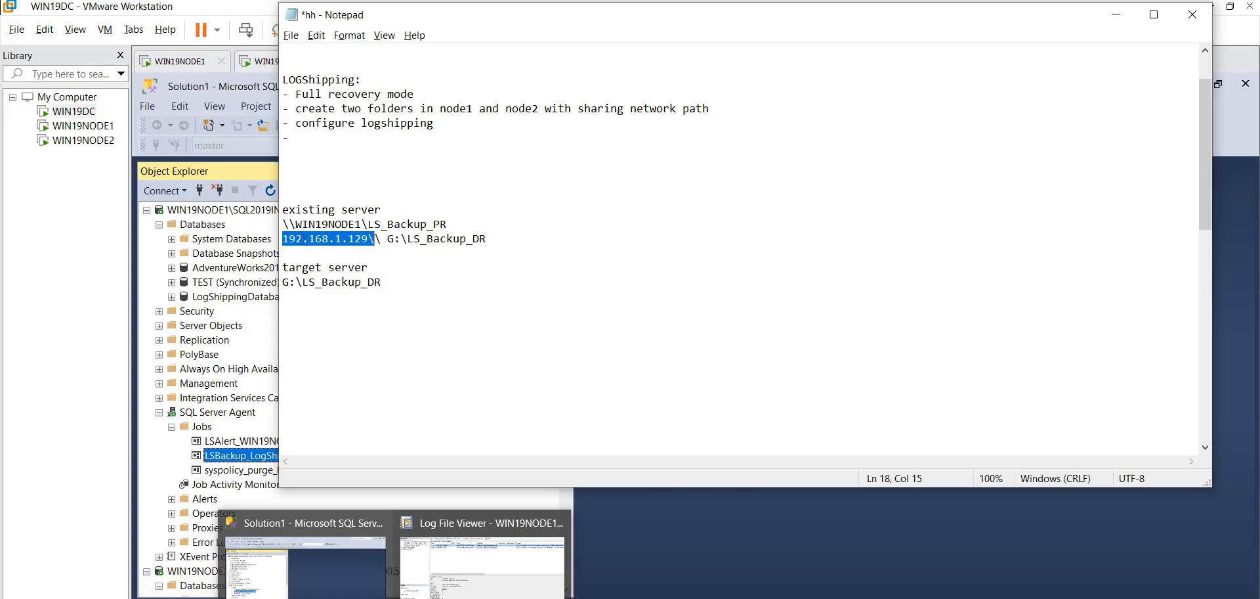
click(303, 239)
drag(313, 239, 371, 240)
drag(283, 239, 374, 239)
click(493, 243)
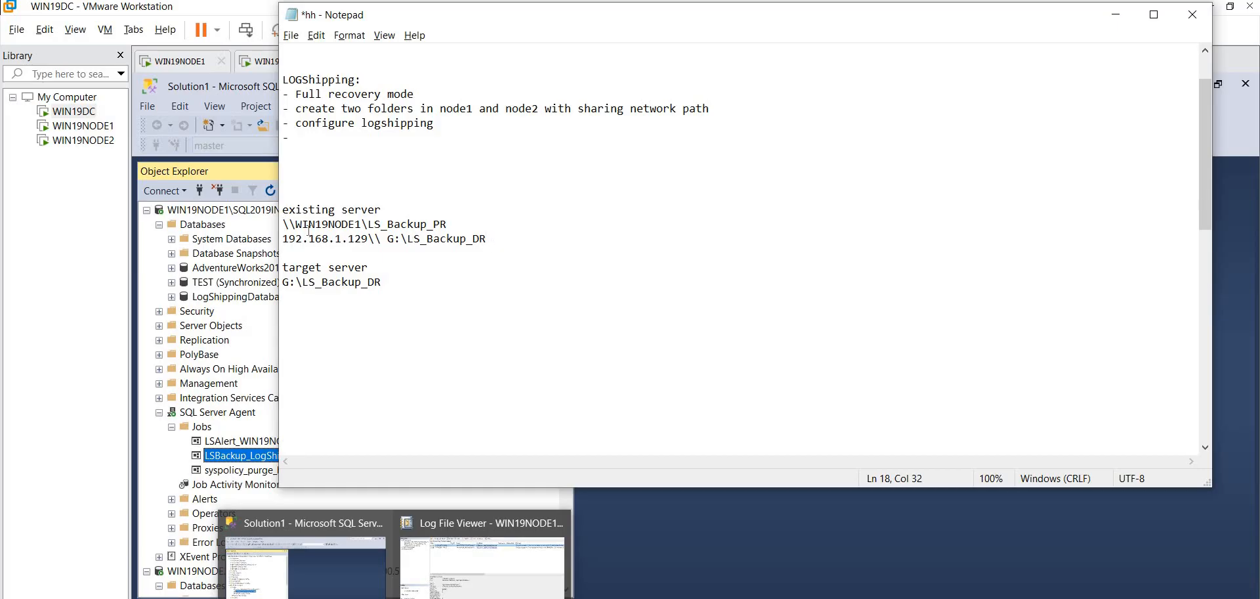
drag(289, 239, 486, 239)
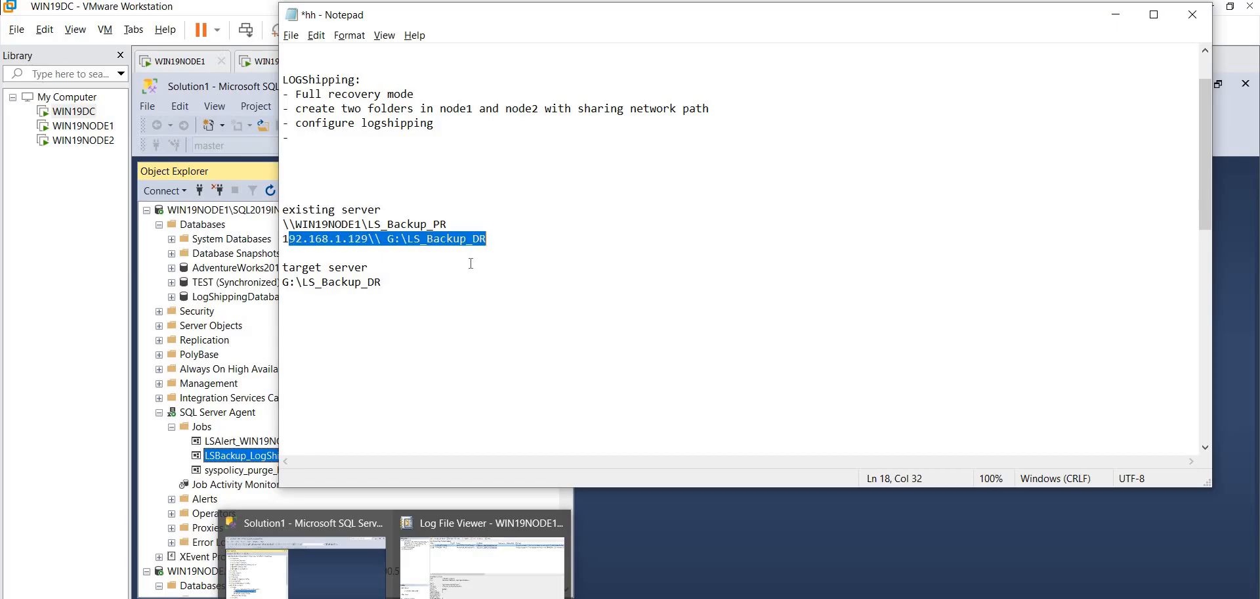
click(346, 554)
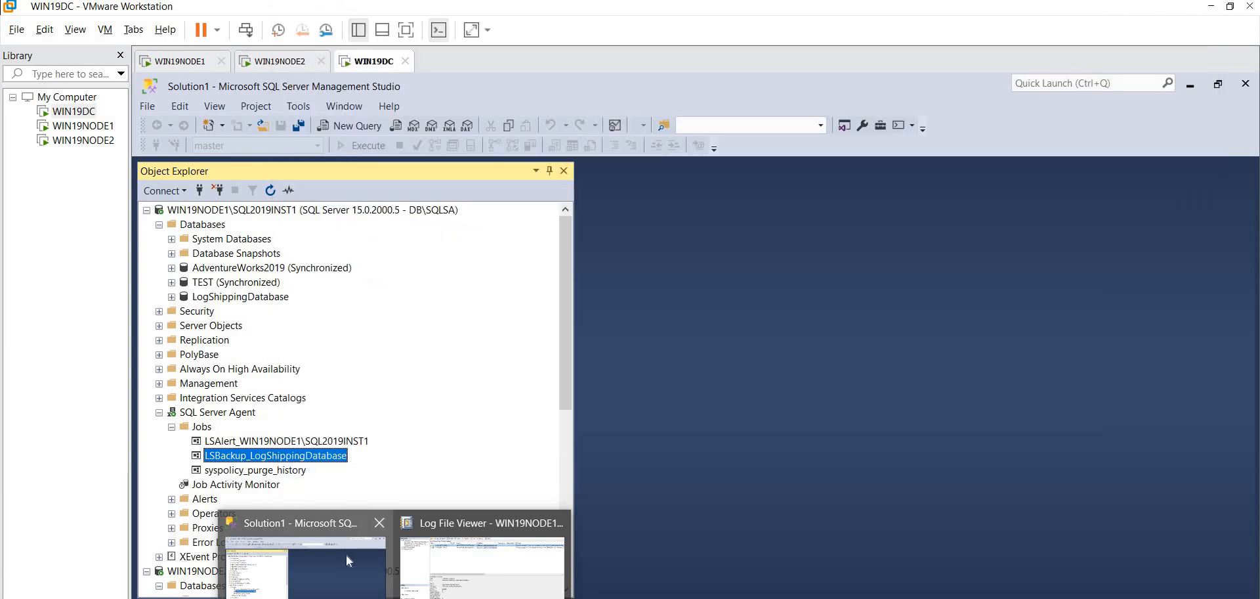